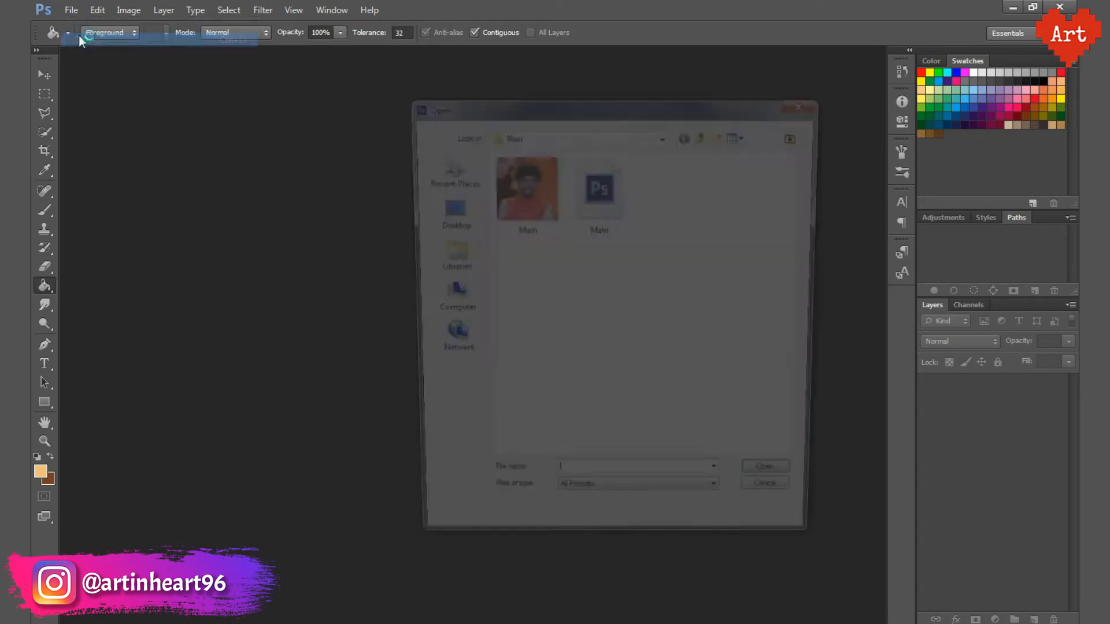
Step: Open Main.psd and toggle the visibility of Layer 0 to check the cut-out portrait
{"action": "double_click", "coordinate": [597, 190]}
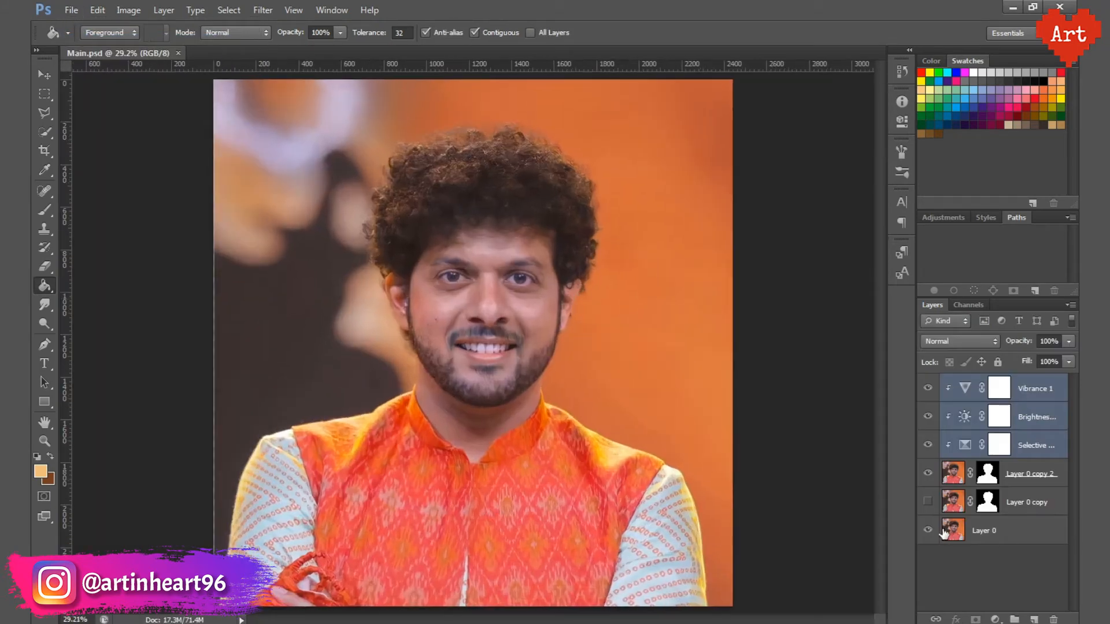
{"action": "left_click", "coordinate": [927, 530]}
{"action": "left_click", "coordinate": [927, 530]}
{"action": "left_click", "coordinate": [928, 530]}
{"action": "left_click", "coordinate": [927, 530]}
Step: Create a new blank document from the DP preset and fit it in the view
{"action": "left_click", "coordinate": [71, 9]}
{"action": "left_click", "coordinate": [71, 25]}
{"action": "left_click", "coordinate": [403, 210]}
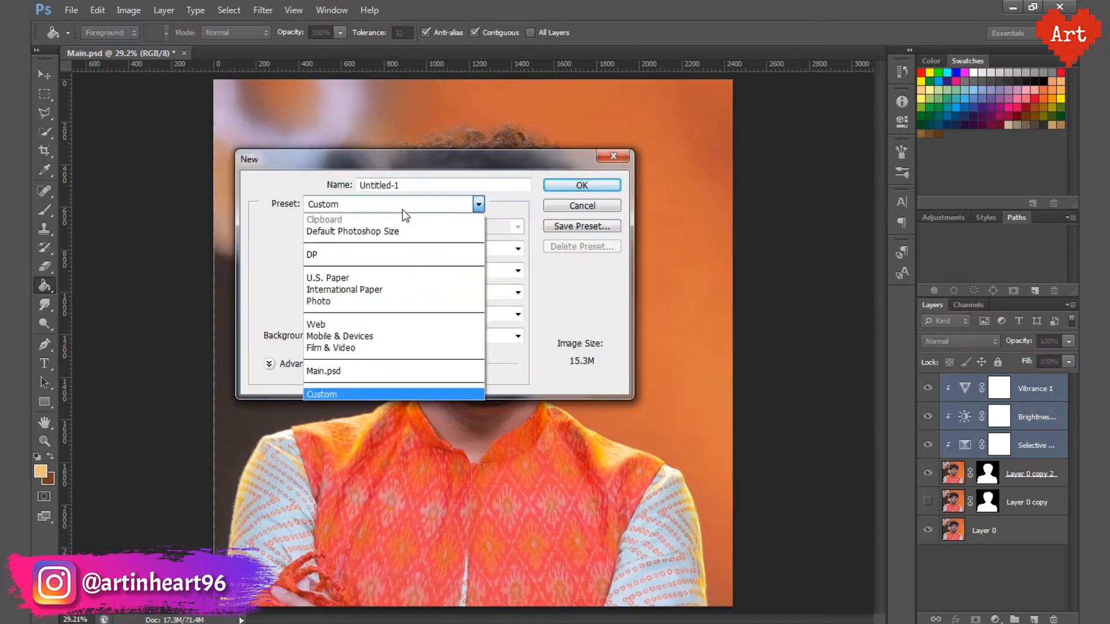
{"action": "left_click", "coordinate": [367, 255]}
{"action": "left_click", "coordinate": [577, 185]}
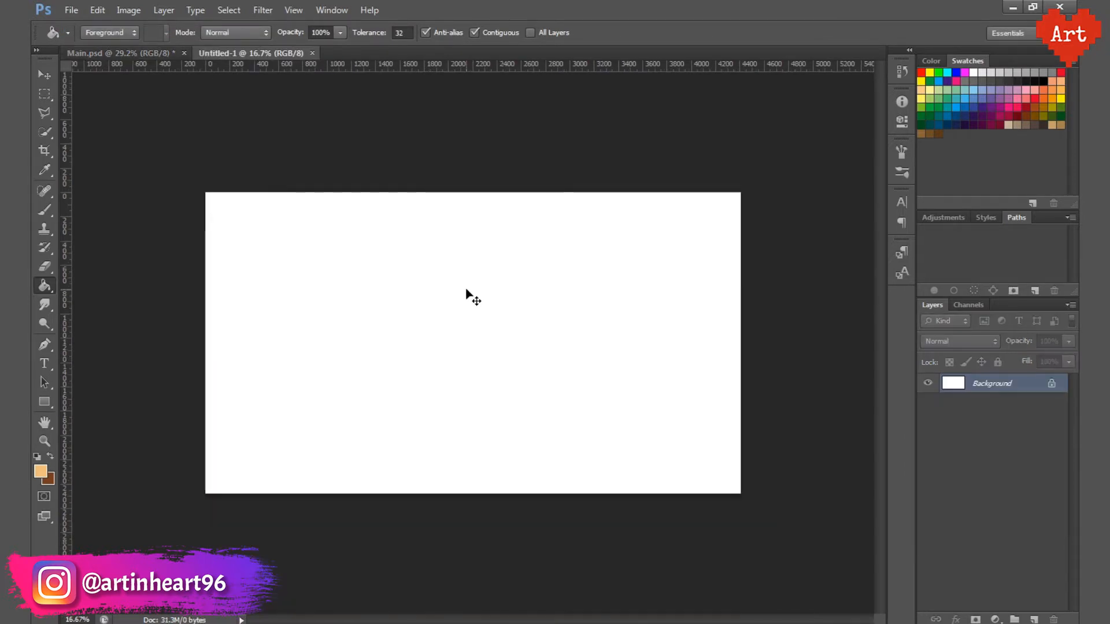
{"action": "key", "text": "ctrl+0"}
Step: Duplicate Layer 0 copy 2 and its three clipped adjustment layers from Main.psd into Untitled-1, and switch to that document
{"action": "left_click", "coordinate": [168, 53]}
{"action": "left_click", "coordinate": [1052, 473], "text": "ctrl"}
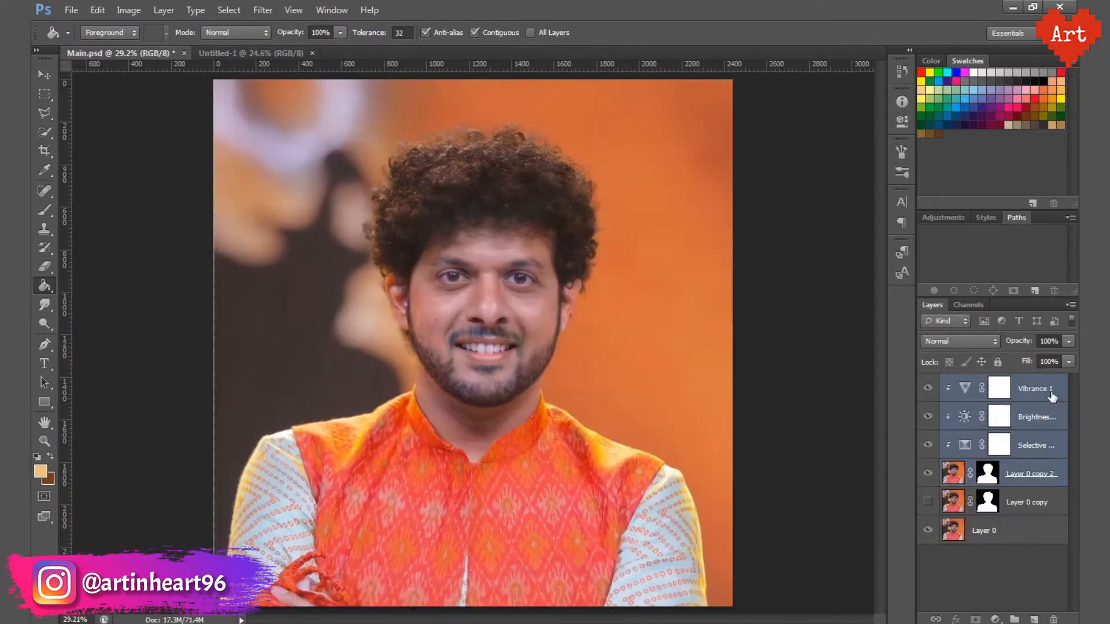
{"action": "right_click", "coordinate": [1052, 473]}
{"action": "left_click", "coordinate": [939, 169]}
{"action": "left_click", "coordinate": [508, 250]}
{"action": "left_click", "coordinate": [505, 277]}
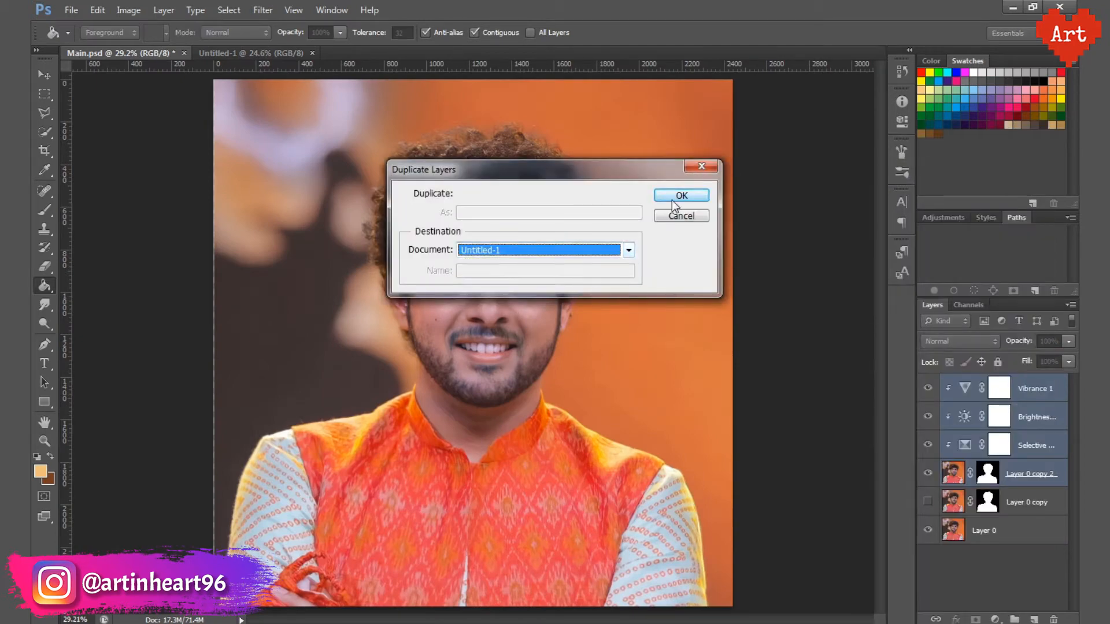
{"action": "key", "text": "Return"}
{"action": "left_click", "coordinate": [254, 53]}
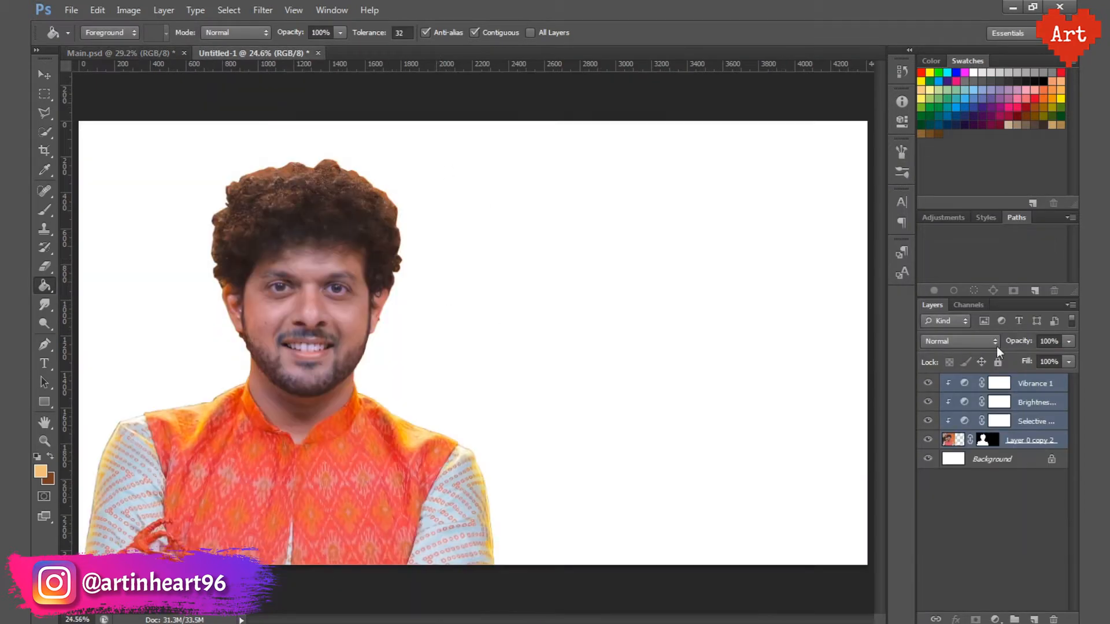
Step: Group the copied portrait layers and convert the locked Background into a regular layer
{"action": "left_click", "coordinate": [1069, 305]}
{"action": "left_click", "coordinate": [930, 356]}
{"action": "key", "text": "Return"}
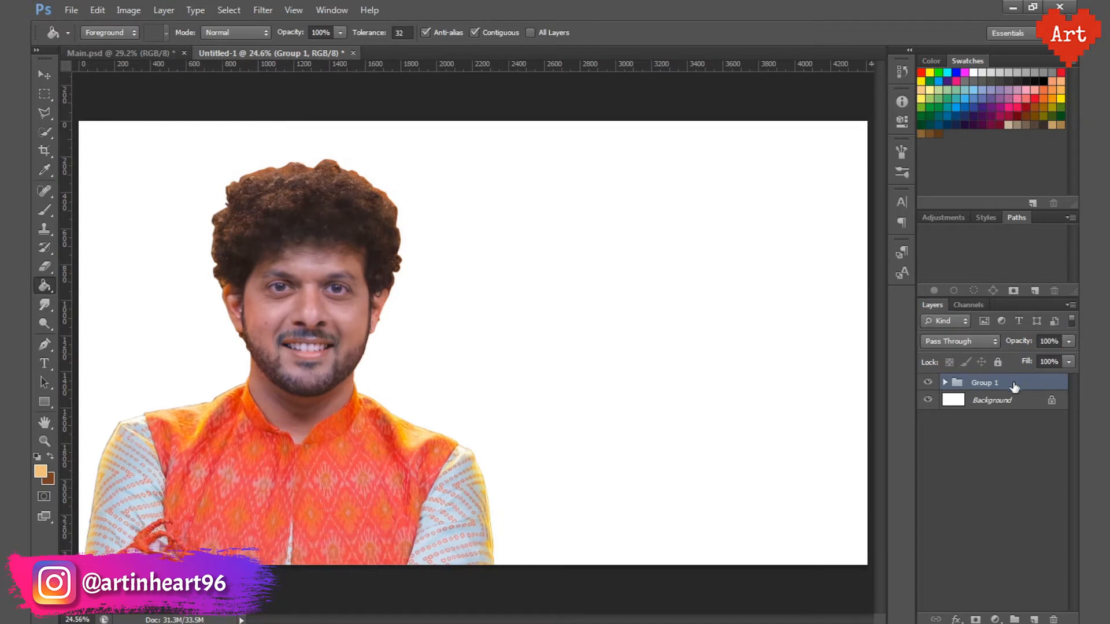
{"action": "double_click", "coordinate": [1053, 401]}
{"action": "key", "text": "Return"}
Step: Centre the portrait group horizontally on the white layer, then scale the group down slightly and reposition it
{"action": "left_click", "coordinate": [990, 400], "text": "ctrl"}
{"action": "key", "text": "v"}
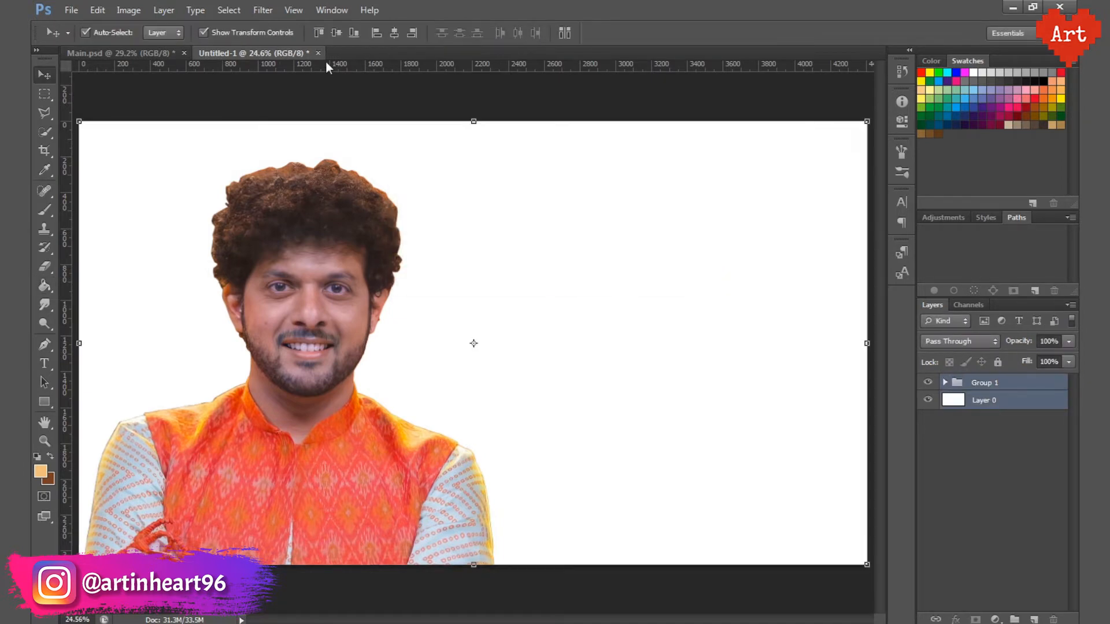
{"action": "left_click", "coordinate": [394, 32]}
{"action": "left_click", "coordinate": [1008, 384]}
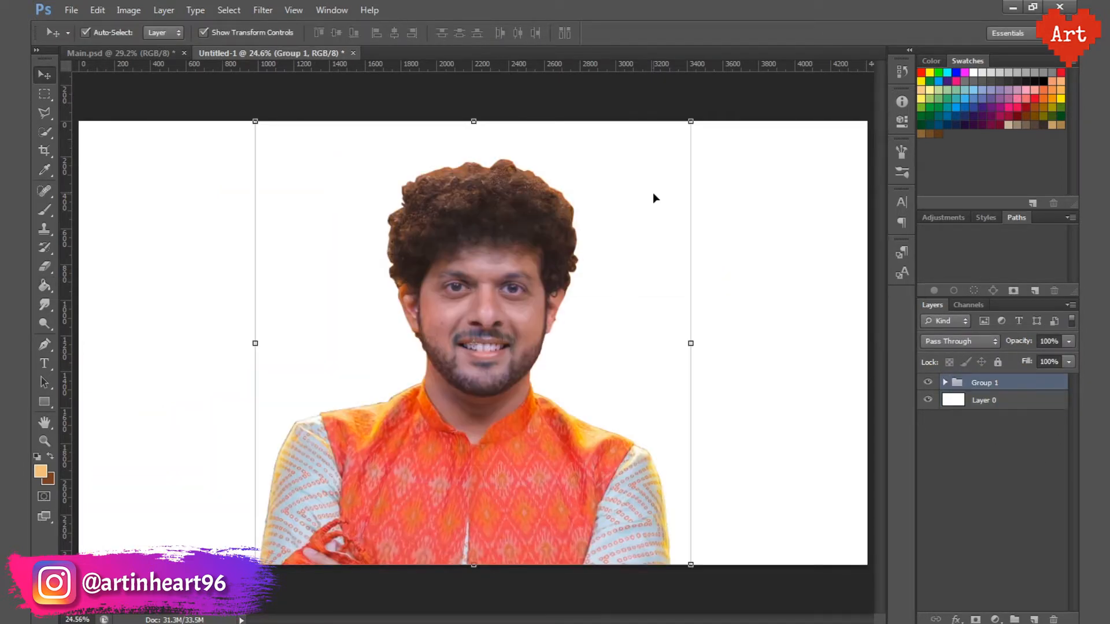
{"action": "left_click_drag", "start_coordinate": [690, 122], "coordinate": [653, 158]}
{"action": "left_click_drag", "start_coordinate": [501, 454], "coordinate": [526, 445]}
{"action": "left_click", "coordinate": [762, 33]}
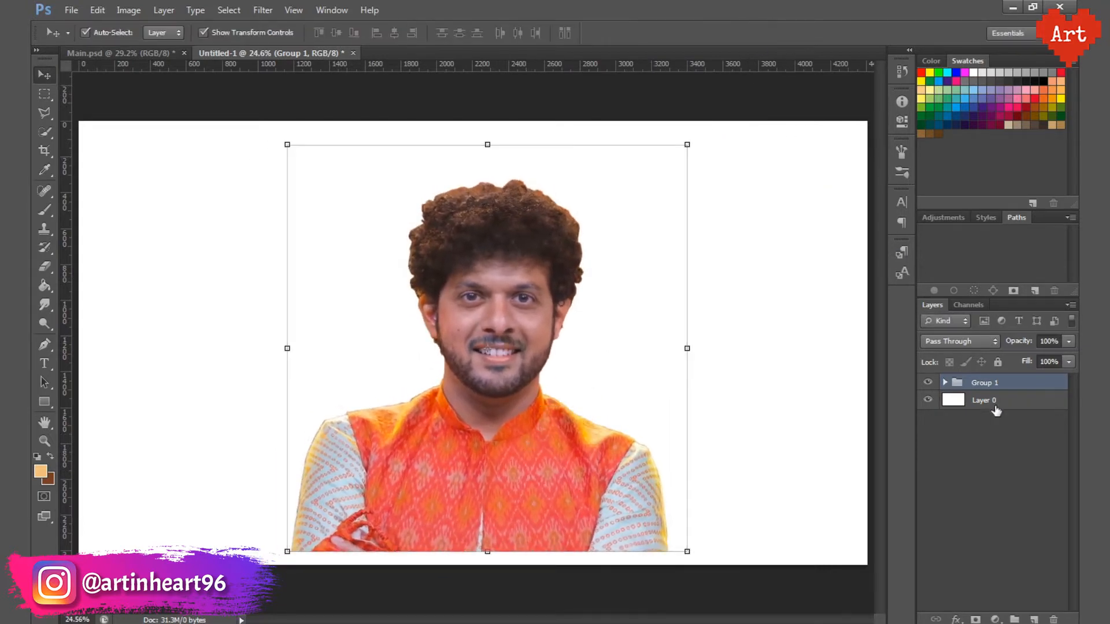
Step: Align the portrait group with Layer 0 on both horizontal and vertical centres, then deselect the layers
{"action": "left_click", "coordinate": [1005, 401]}
{"action": "left_click", "coordinate": [1006, 383], "text": "ctrl"}
{"action": "left_click", "coordinate": [394, 33]}
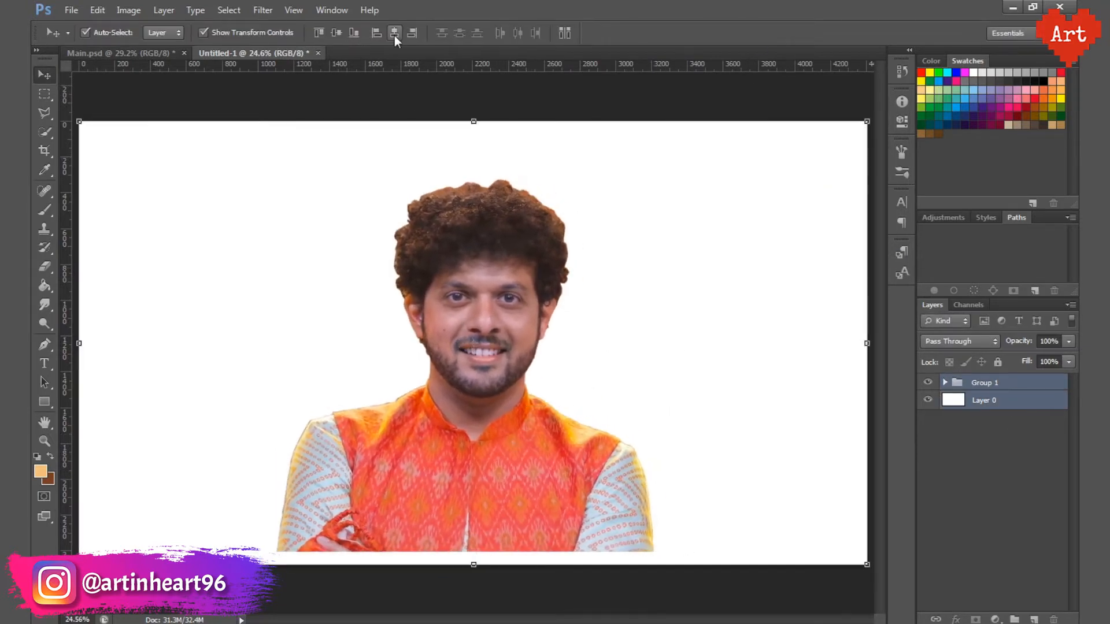
{"action": "left_click", "coordinate": [338, 34]}
{"action": "left_click", "coordinate": [973, 452]}
Step: Save the document in Photoshop format in the Main folder as DP
{"action": "key", "text": "ctrl+s"}
{"action": "type", "text": "DP"}
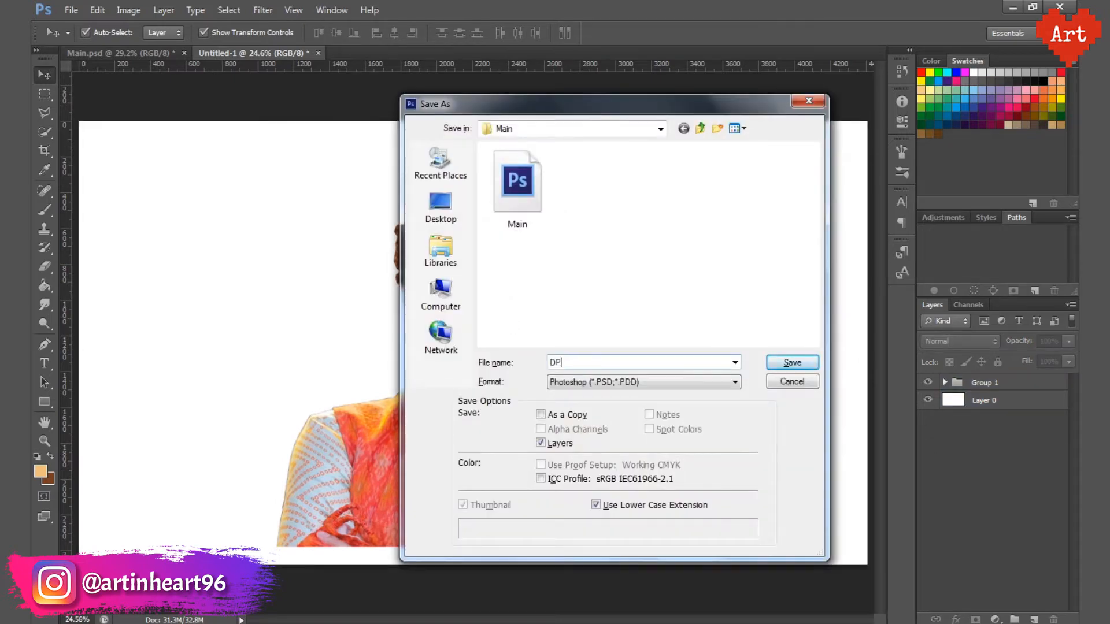
{"action": "key", "text": "Return"}
Step: Fill Layer 0 with a muted brown foreground colour, #806a4a
{"action": "left_click", "coordinate": [986, 400]}
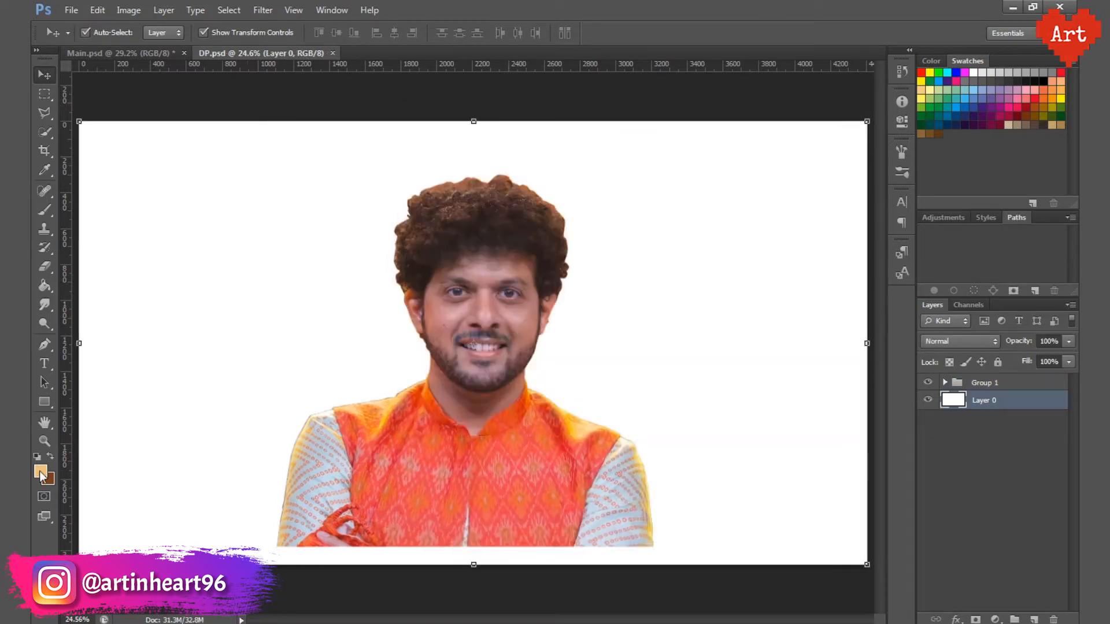
{"action": "left_click", "coordinate": [40, 471]}
{"action": "left_click", "coordinate": [761, 269]}
{"action": "left_click_drag", "start_coordinate": [762, 270], "coordinate": [732, 263]}
{"action": "left_click", "coordinate": [985, 177]}
{"action": "key", "text": "g"}
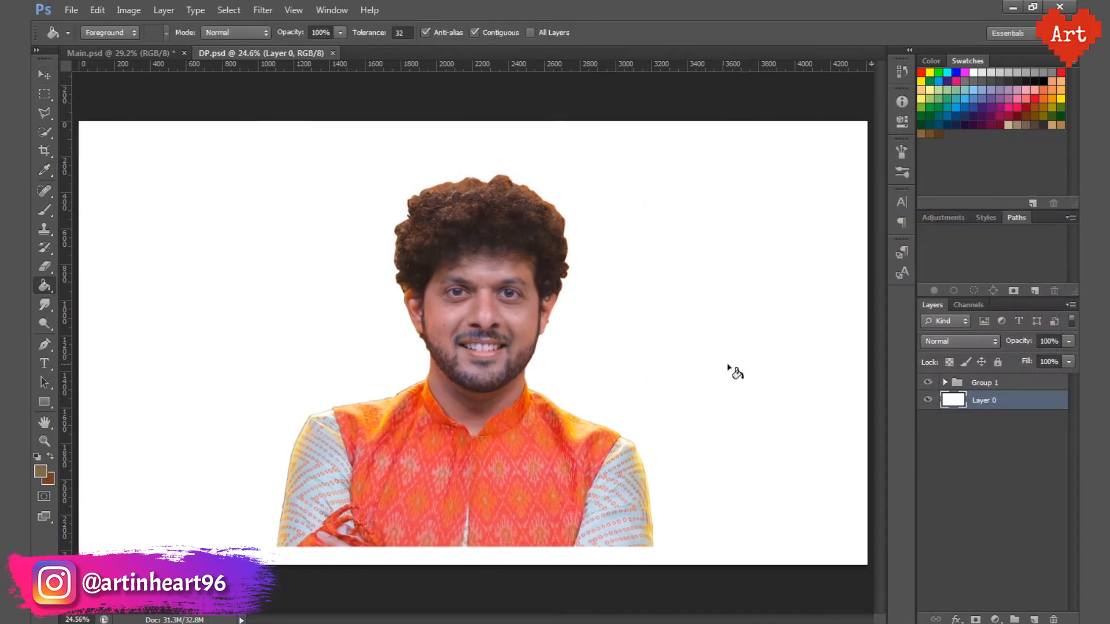
{"action": "left_click", "coordinate": [705, 372]}
Step: Pick a darker brown foreground colour and fill Layer 0 behind the portrait with it
{"action": "left_click", "coordinate": [41, 472]}
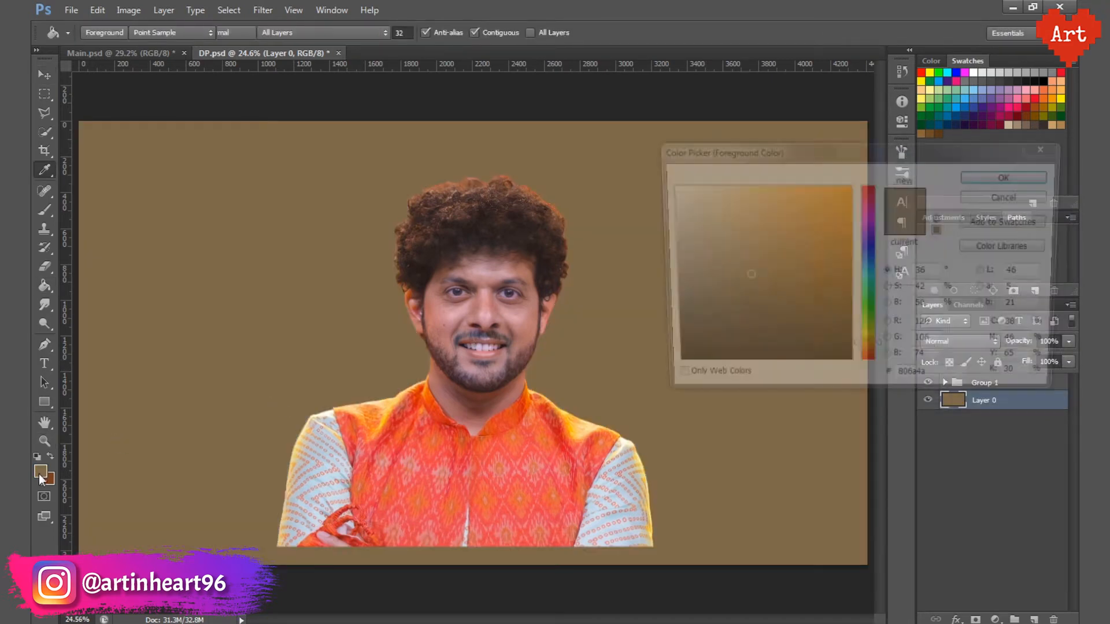
{"action": "left_click", "coordinate": [741, 294]}
{"action": "left_click", "coordinate": [983, 174]}
{"action": "left_click", "coordinate": [684, 359]}
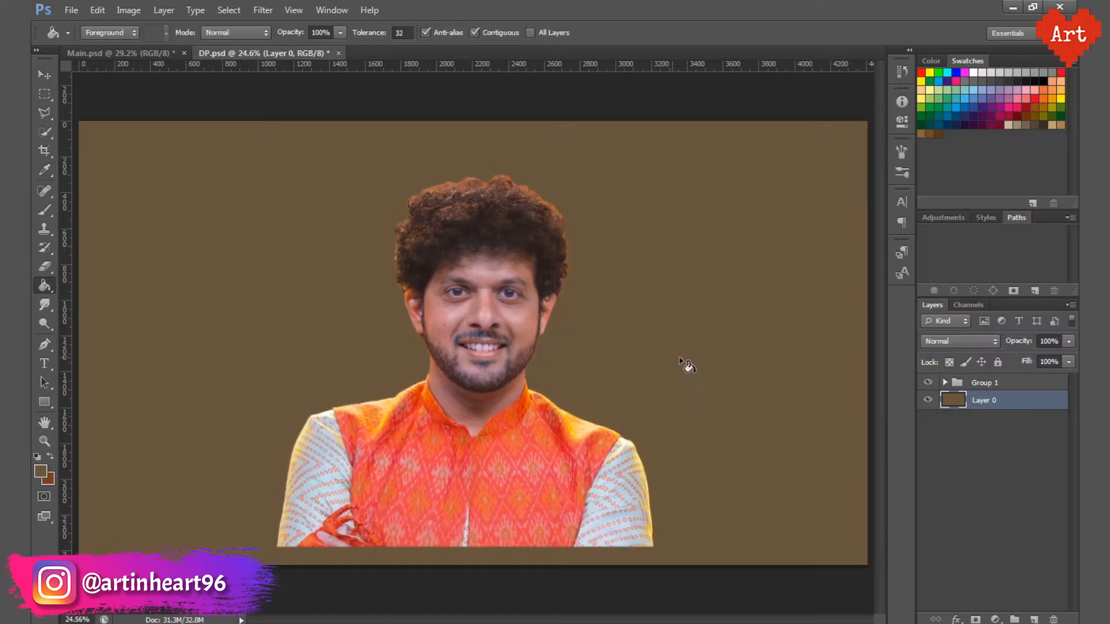
Step: Duplicate Group 1, hide the original group and merge the copy into a single layer
{"action": "right_click", "coordinate": [1015, 383]}
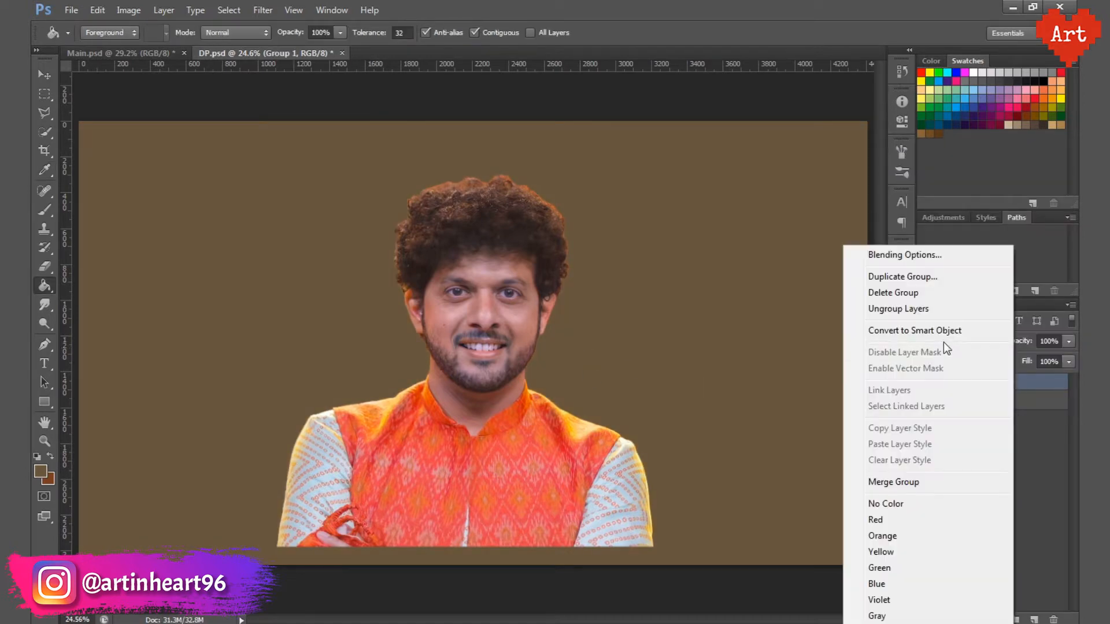
{"action": "left_click", "coordinate": [901, 278]}
{"action": "key", "text": "Return"}
{"action": "right_click", "coordinate": [989, 384]}
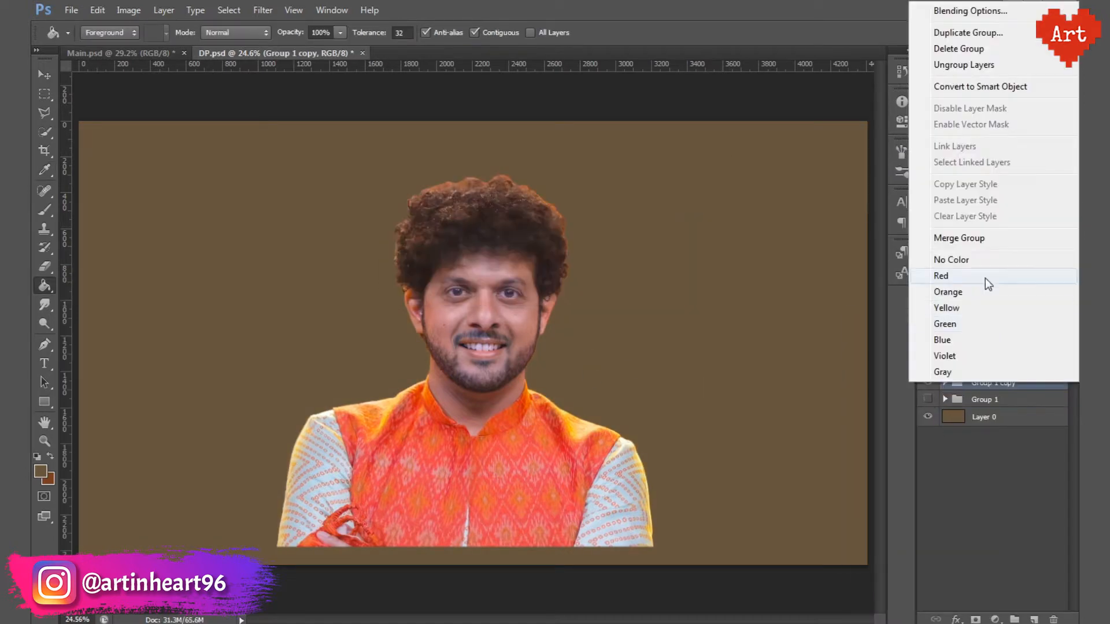
{"action": "left_click", "coordinate": [986, 237]}
Step: Sharpen the merged portrait layer with Unsharp Mask at amount 100%, radius 4.0 pixels and threshold 0
{"action": "left_click", "coordinate": [268, 15]}
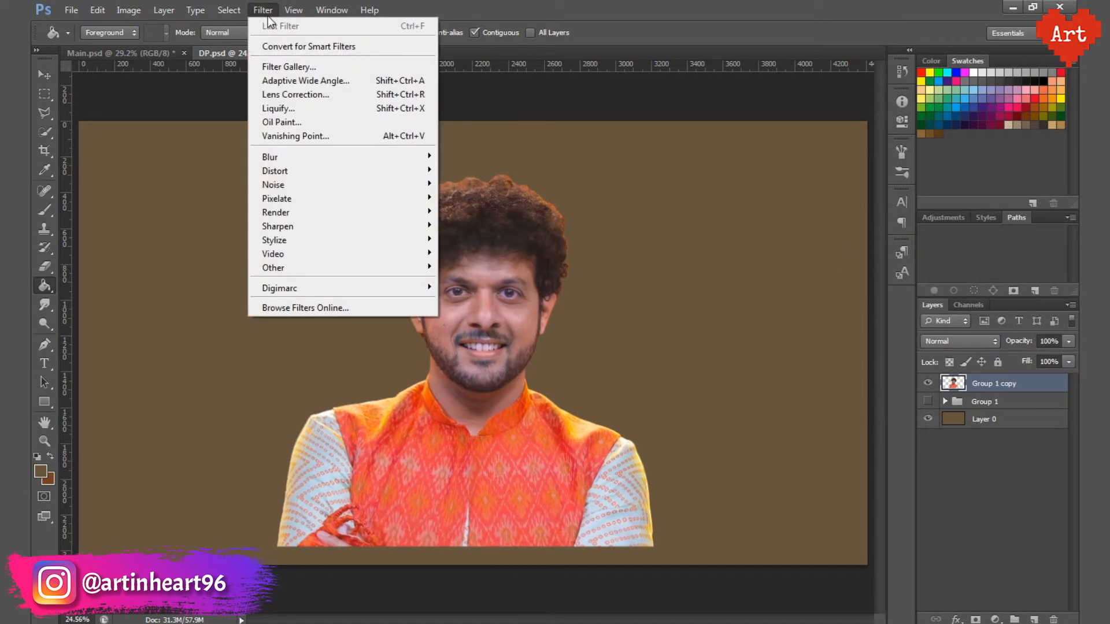
{"action": "mouse_move", "coordinate": [330, 220]}
{"action": "left_click", "coordinate": [517, 282]}
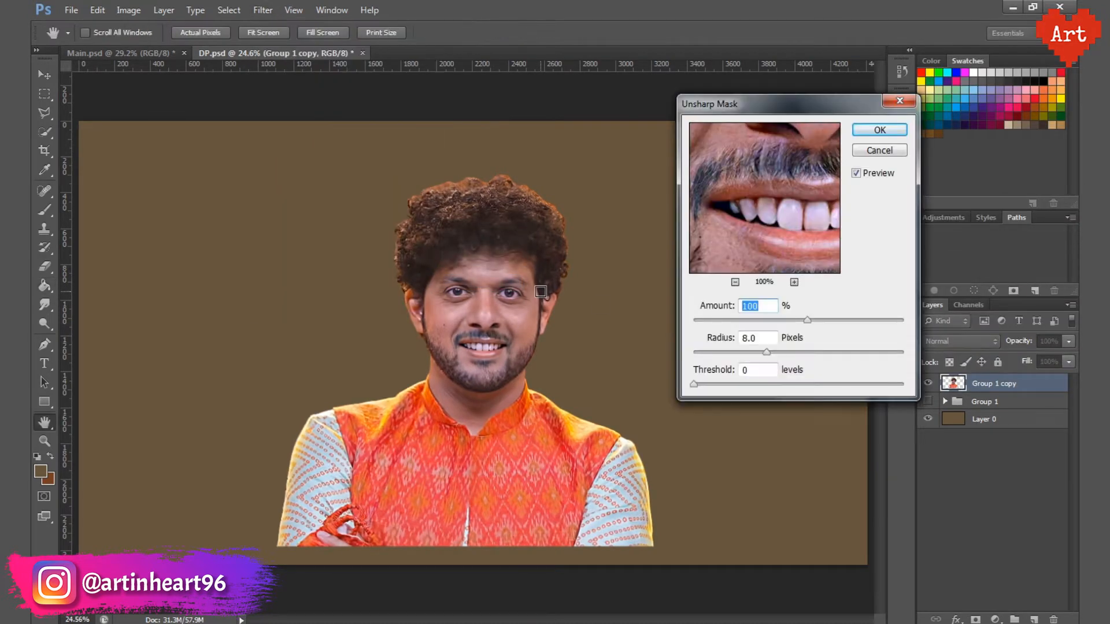
{"action": "left_click", "coordinate": [500, 298], "text": "ctrl"}
{"action": "left_click", "coordinate": [500, 297], "text": "ctrl"}
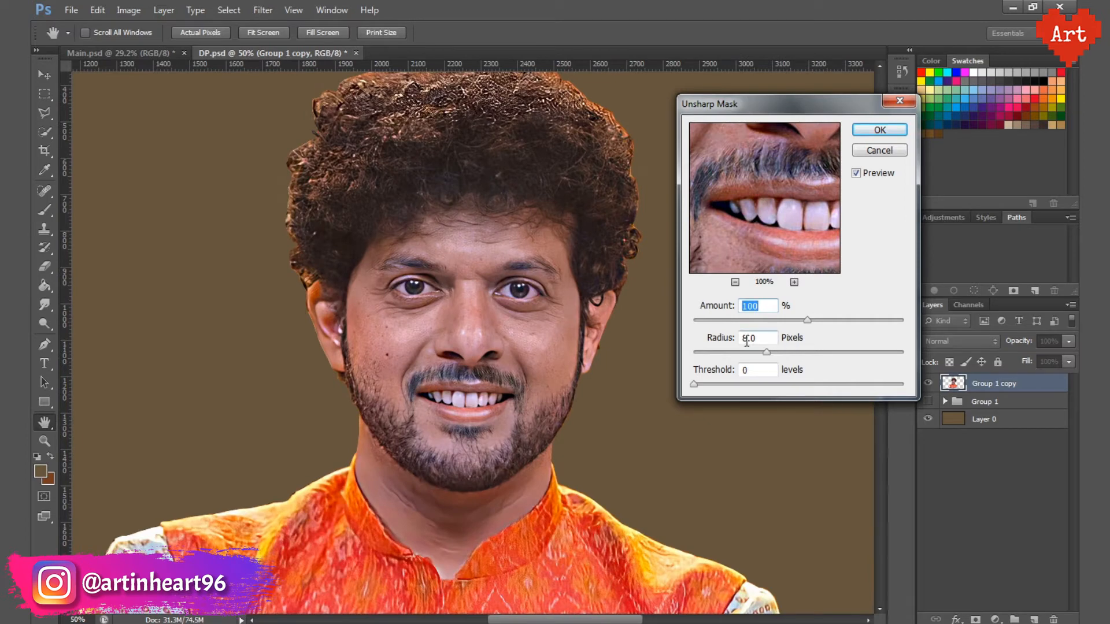
{"action": "type", "text": "2"}
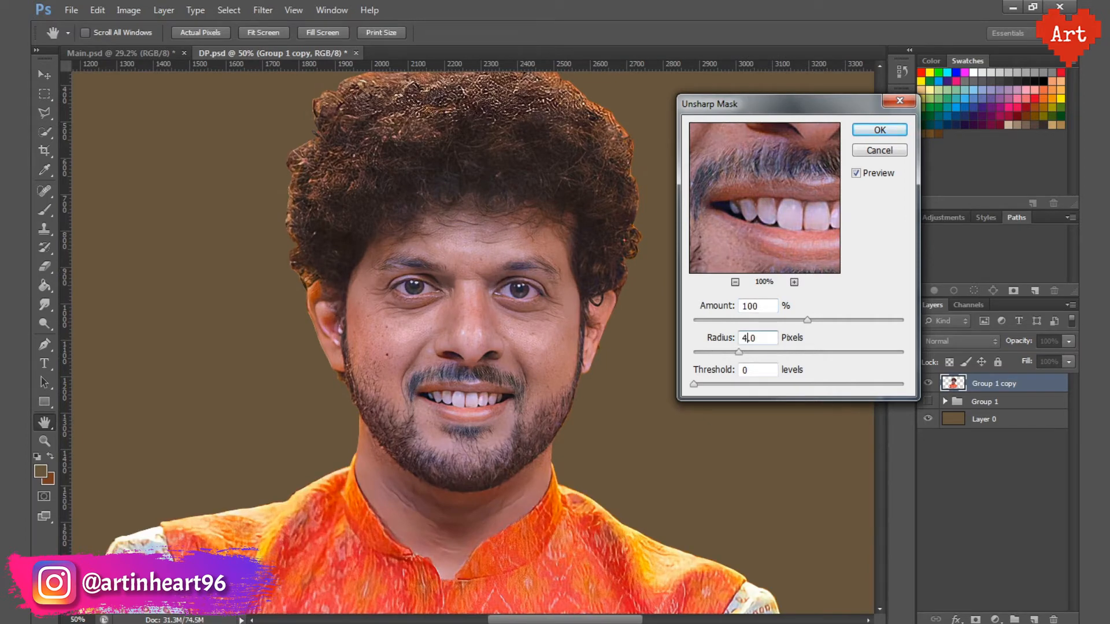
{"action": "key", "text": "Return"}
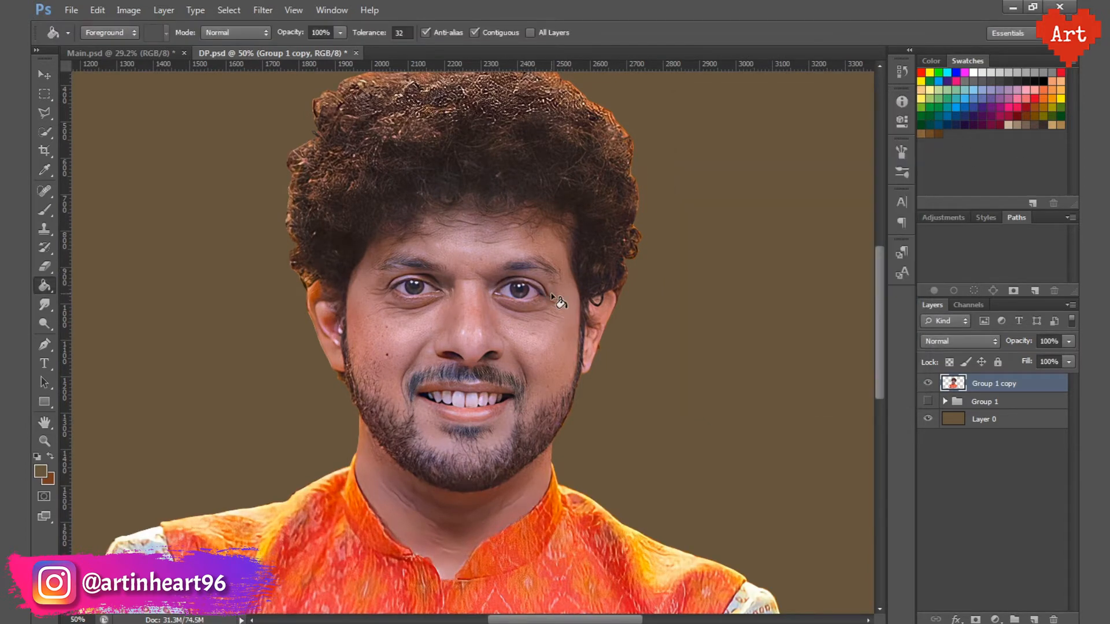
Step: Set up the Smudge tool with a 65 px spatter brush and 20% strength
{"action": "left_click_drag", "start_coordinate": [513, 315], "coordinate": [515, 350]}
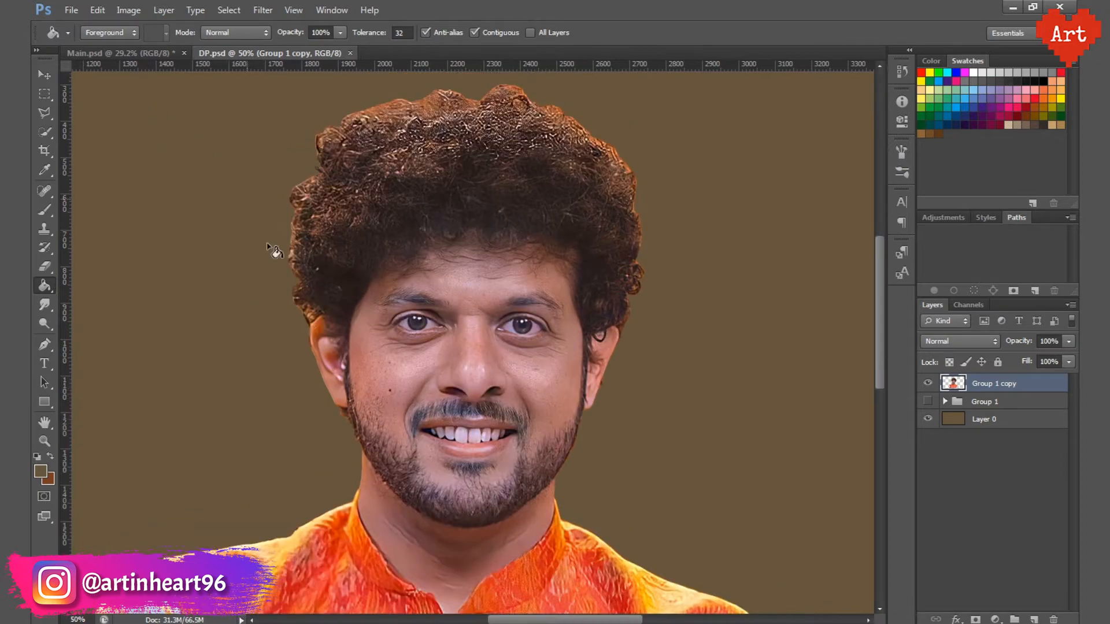
{"action": "left_click", "coordinate": [43, 308]}
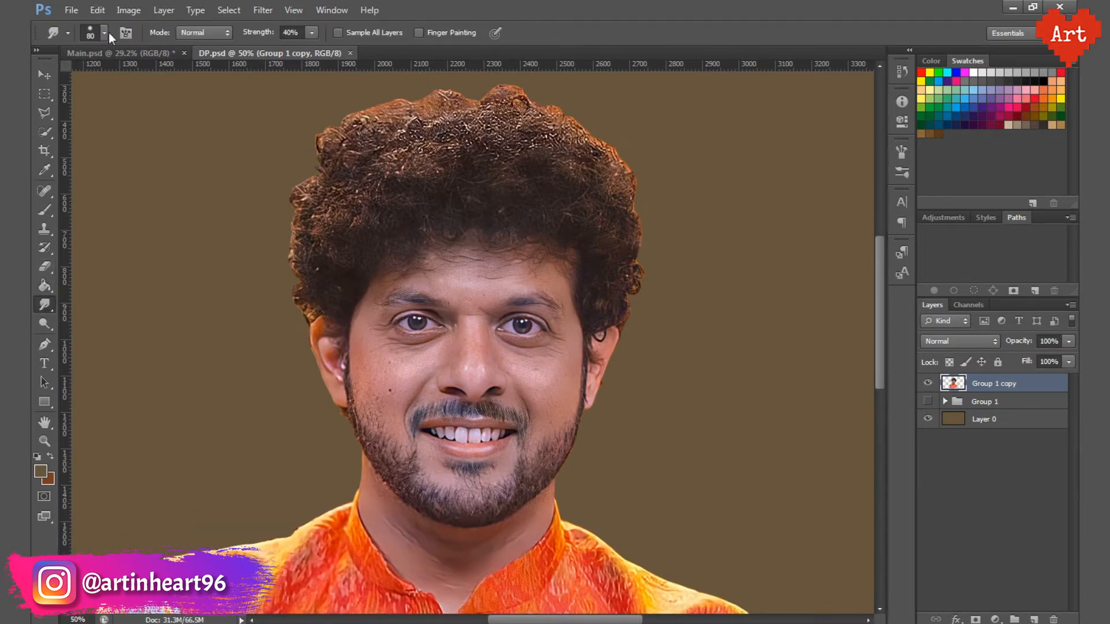
{"action": "left_click", "coordinate": [105, 36]}
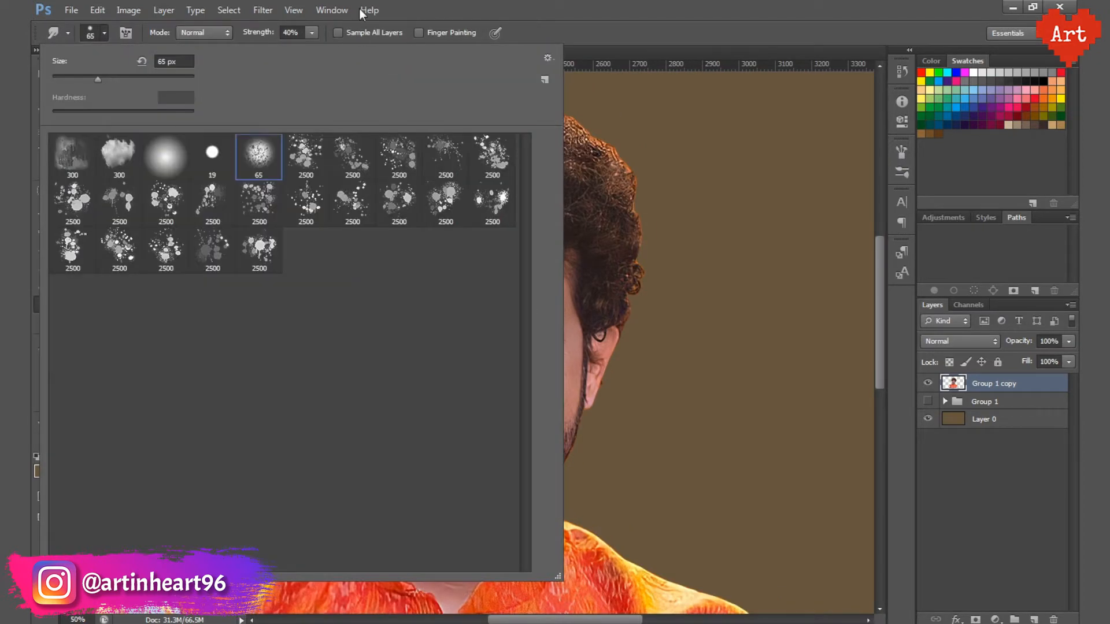
{"action": "left_click", "coordinate": [359, 9]}
{"action": "type", "text": "20"}
{"action": "key", "text": "Return"}
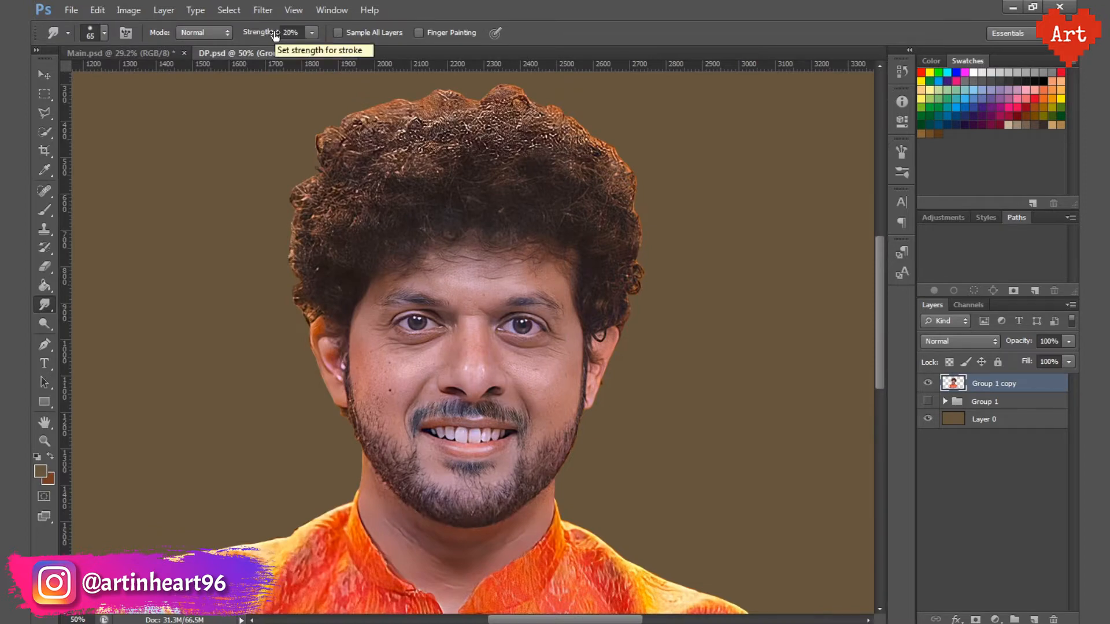
Step: Smudge the temple and upper cheek on the ear side of the image-left eye smooth, enlarging the brush to 70 px
{"action": "scroll", "coordinate": [440, 385], "scroll_direction": "up", "scroll_amount": 3}
{"action": "scroll", "coordinate": [364, 320], "scroll_direction": "down", "scroll_amount": 1}
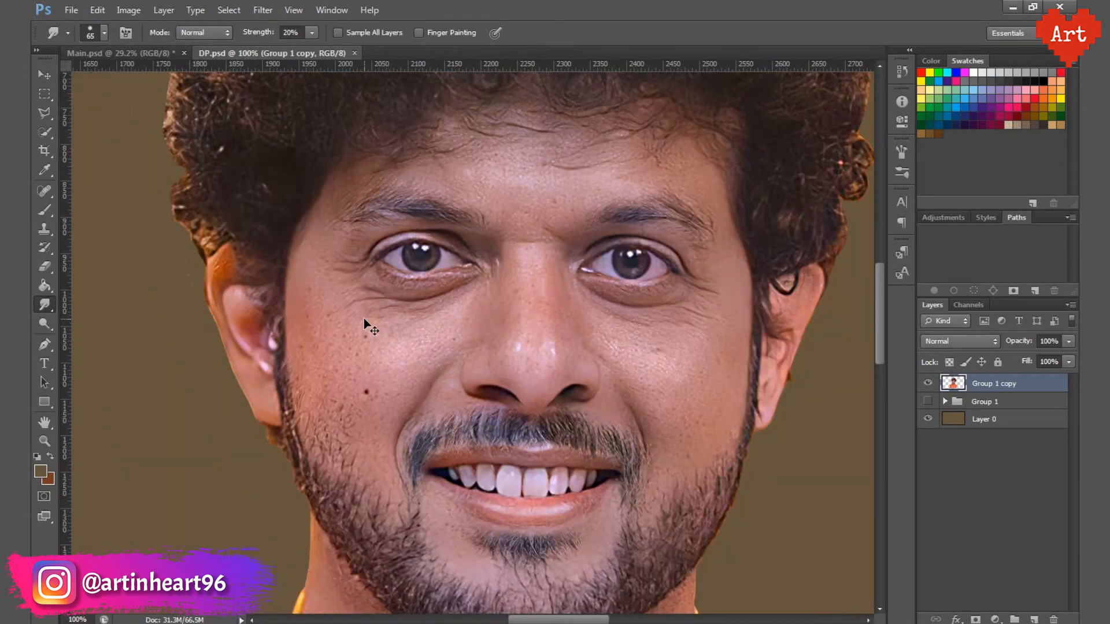
{"action": "scroll", "coordinate": [370, 317], "scroll_direction": "up", "scroll_amount": 2}
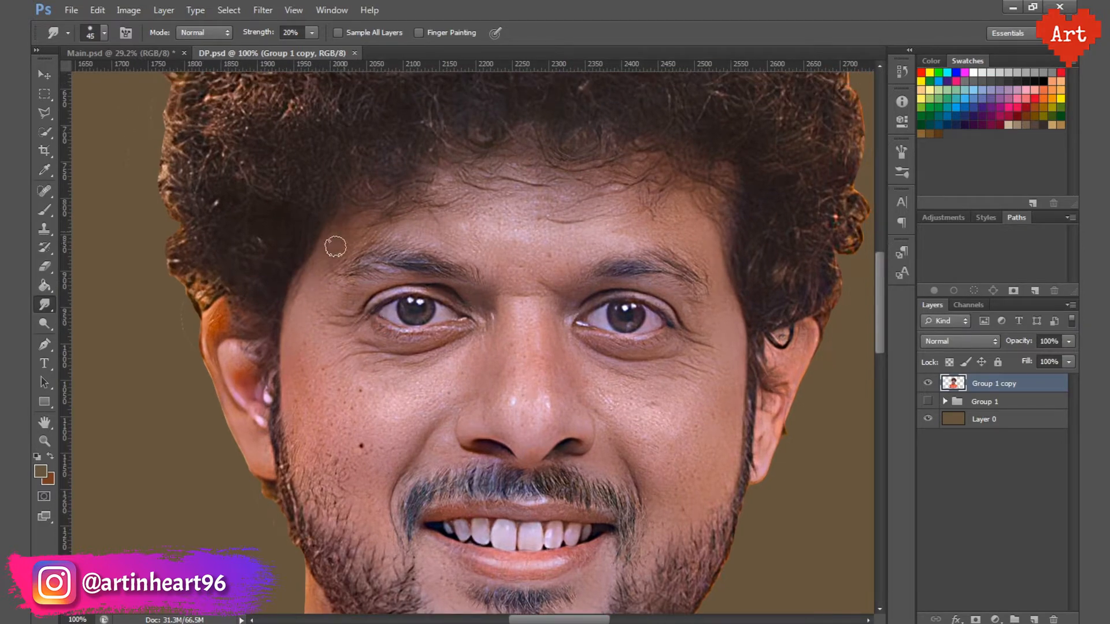
{"action": "scroll", "coordinate": [359, 377], "scroll_direction": "up", "scroll_amount": 2}
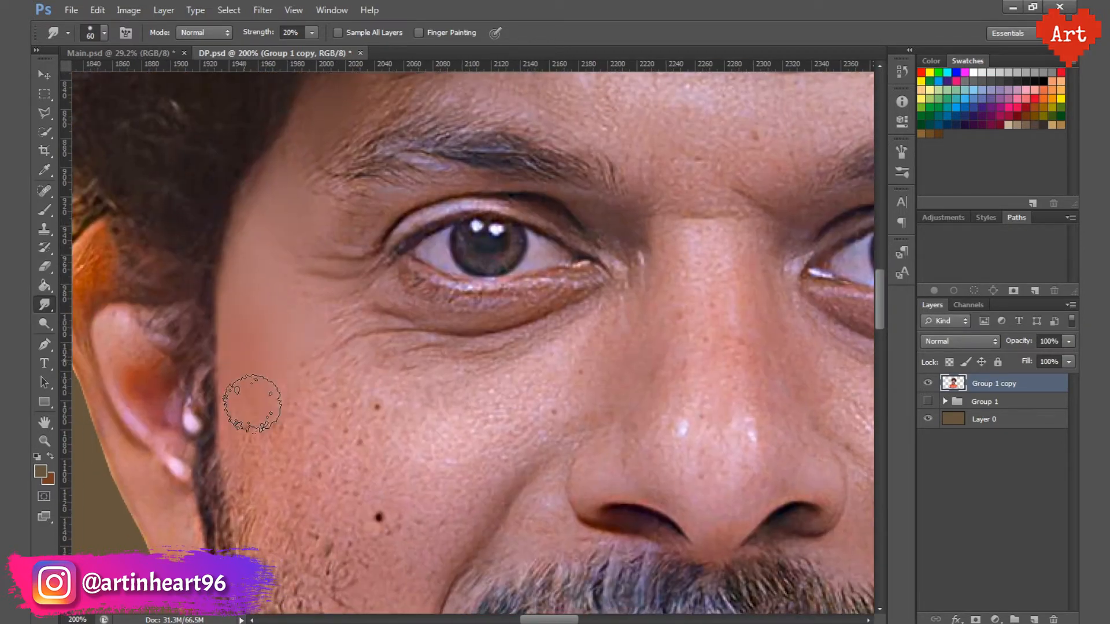
{"action": "scroll", "coordinate": [256, 396], "scroll_direction": "down", "scroll_amount": 1}
{"action": "key", "text": "bracketright"}
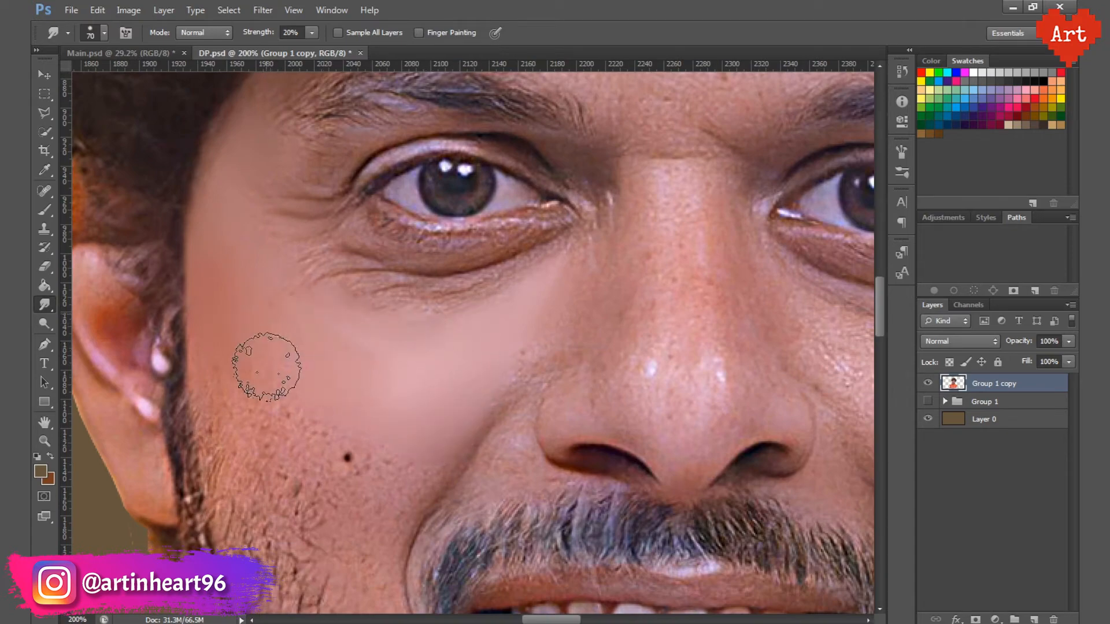
Step: Smudge the image-left cheek smooth down to the beard line, blending away the mole and blemishes
{"action": "scroll", "coordinate": [411, 389], "scroll_direction": "down", "scroll_amount": 1}
{"action": "scroll", "coordinate": [300, 385], "scroll_direction": "down", "scroll_amount": 1}
{"action": "left_click_drag", "start_coordinate": [308, 390], "coordinate": [298, 324]}
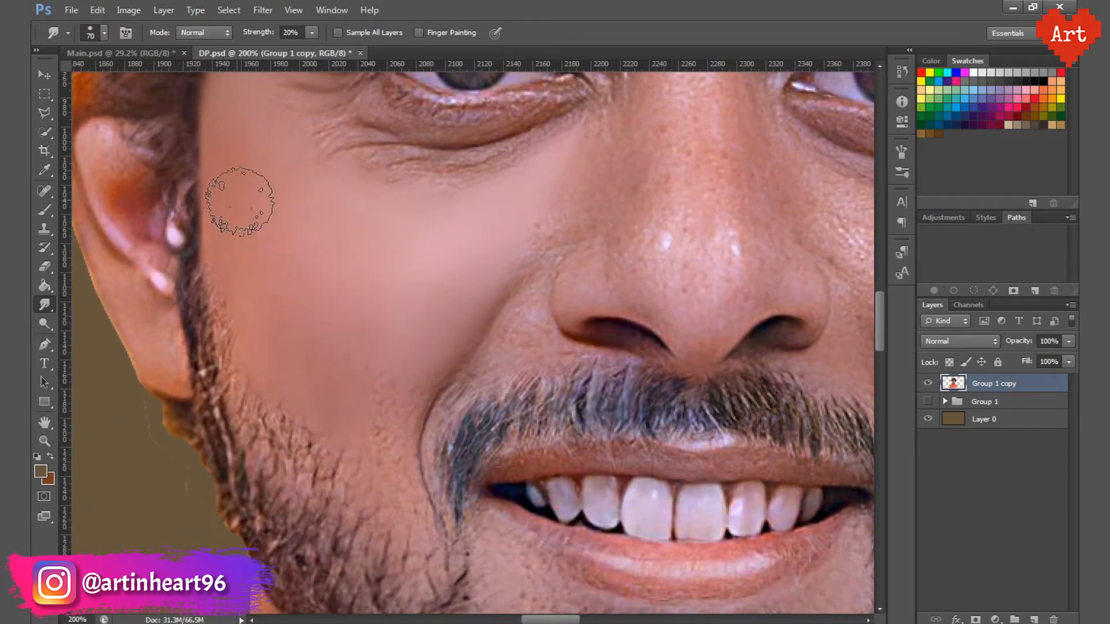
{"action": "key", "text": "bracketleft"}
{"action": "left_click_drag", "start_coordinate": [391, 431], "coordinate": [389, 492]}
{"action": "left_click_drag", "start_coordinate": [364, 304], "coordinate": [317, 319]}
Step: Smudge the skin around the image-left eye, from the inner corner to the upper eyelid, reducing the brush to 35 px
{"action": "left_click_drag", "start_coordinate": [389, 157], "coordinate": [443, 158]}
{"action": "key", "text": "bracketleft"}
{"action": "key", "text": "bracketleft"}
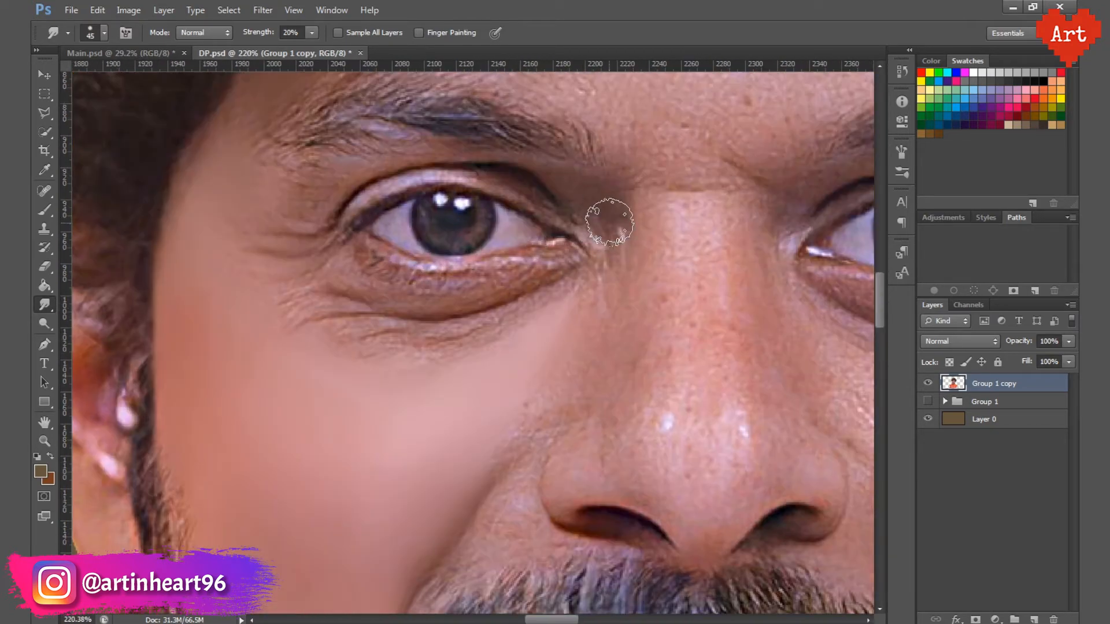
{"action": "left_click_drag", "start_coordinate": [608, 224], "coordinate": [602, 183]}
{"action": "mouse_move", "coordinate": [275, 189]}
{"action": "left_mouse_down"}
{"action": "mouse_move", "coordinate": [330, 218]}
{"action": "mouse_move", "coordinate": [372, 186]}
{"action": "left_mouse_up"}
{"action": "key", "text": "bracketleft"}
{"action": "key", "text": "bracketleft"}
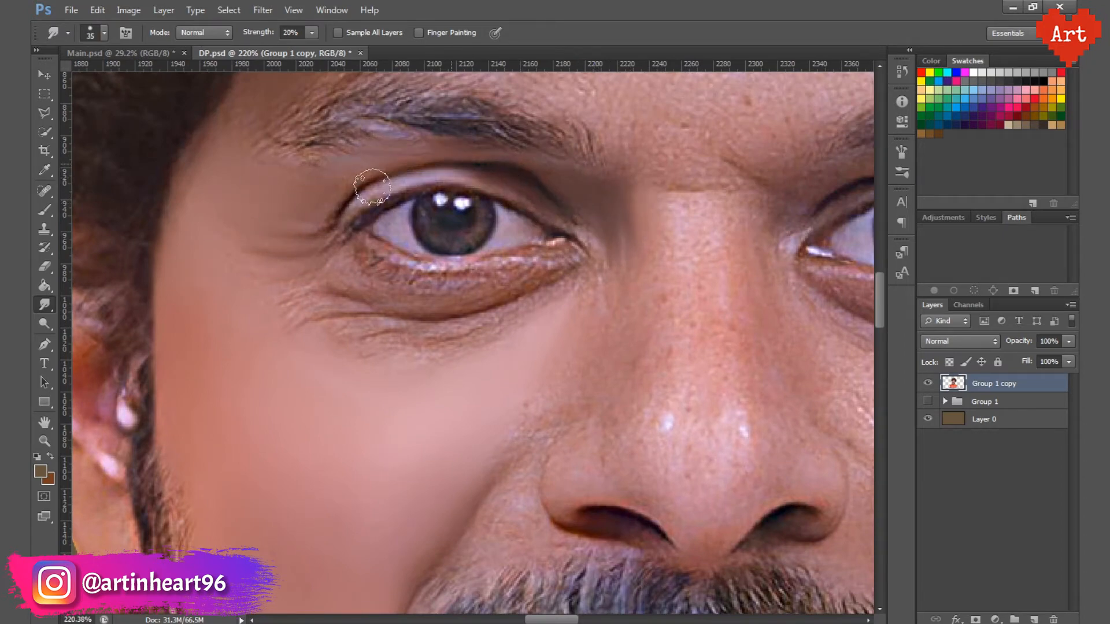
Step: Smooth the wrinkles and skin texture beneath the image-left eye with the Smudge tool at 30% strength
{"action": "key", "text": "bracketright"}
{"action": "left_click_drag", "start_coordinate": [576, 254], "coordinate": [533, 281]}
{"action": "key", "text": "Return"}
{"action": "key", "text": "bracketright"}
{"action": "mouse_move", "coordinate": [465, 271]}
{"action": "left_mouse_down"}
{"action": "mouse_move", "coordinate": [412, 299]}
{"action": "mouse_move", "coordinate": [462, 338]}
{"action": "mouse_move", "coordinate": [342, 265]}
{"action": "mouse_move", "coordinate": [361, 335]}
{"action": "mouse_move", "coordinate": [399, 290]}
{"action": "mouse_move", "coordinate": [336, 336]}
{"action": "left_mouse_up"}
Step: Smudge the skin along the image-left side of the nose and the adjoining cheek smooth with a larger brush
{"action": "scroll", "coordinate": [399, 290], "scroll_direction": "up", "scroll_amount": 2}
{"action": "scroll", "coordinate": [300, 251], "scroll_direction": "down", "scroll_amount": 4}
{"action": "scroll", "coordinate": [277, 203], "scroll_direction": "up", "scroll_amount": 2}
{"action": "left_click_drag", "start_coordinate": [673, 438], "coordinate": [500, 337]}
{"action": "key", "text": "bracketright"}
{"action": "key", "text": "bracketright"}
{"action": "mouse_move", "coordinate": [437, 304]}
{"action": "left_mouse_down"}
{"action": "mouse_move", "coordinate": [447, 265]}
{"action": "mouse_move", "coordinate": [478, 262]}
{"action": "mouse_move", "coordinate": [492, 186]}
{"action": "left_mouse_up"}
Step: Smudge the skin between the image-left nostril, the smile line and the moustache smooth with a 35 px brush
{"action": "key", "text": "bracketleft"}
{"action": "key", "text": "bracketleft"}
{"action": "key", "text": "bracketleft"}
{"action": "left_click_drag", "start_coordinate": [366, 339], "coordinate": [370, 331]}
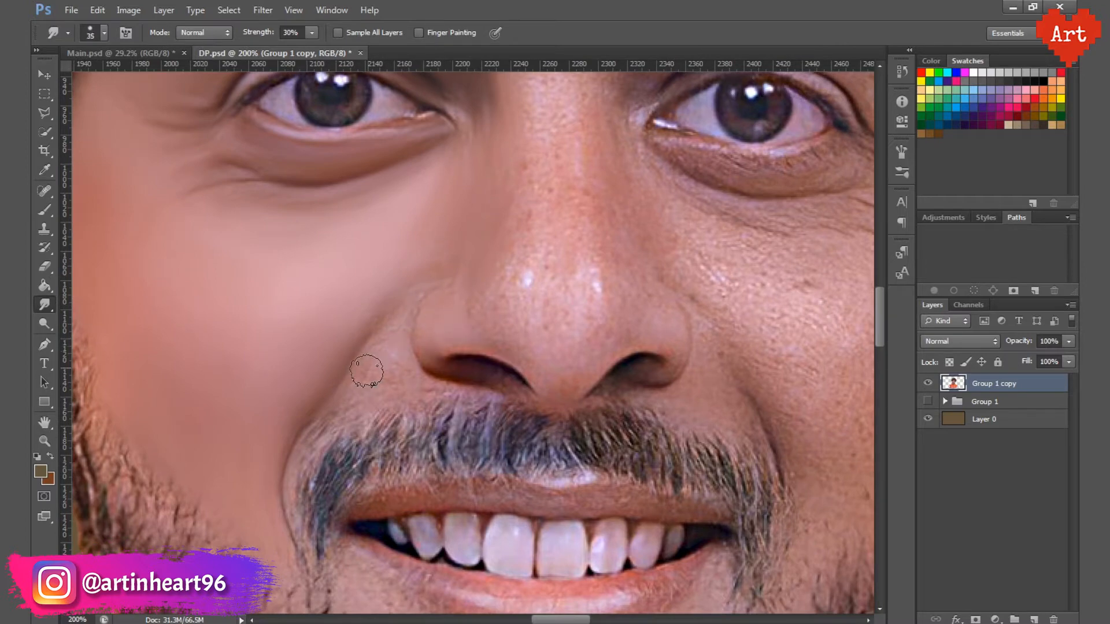
{"action": "left_click_drag", "start_coordinate": [450, 297], "coordinate": [301, 396]}
Step: Smudge the nose tip and bridge smooth up to the brow line, adjusting the brush between 40 and 50 px
{"action": "key", "text": "bracketleft"}
{"action": "key", "text": "bracketleft"}
{"action": "key", "text": "bracketleft"}
{"action": "key", "text": "bracketright"}
{"action": "key", "text": "bracketright"}
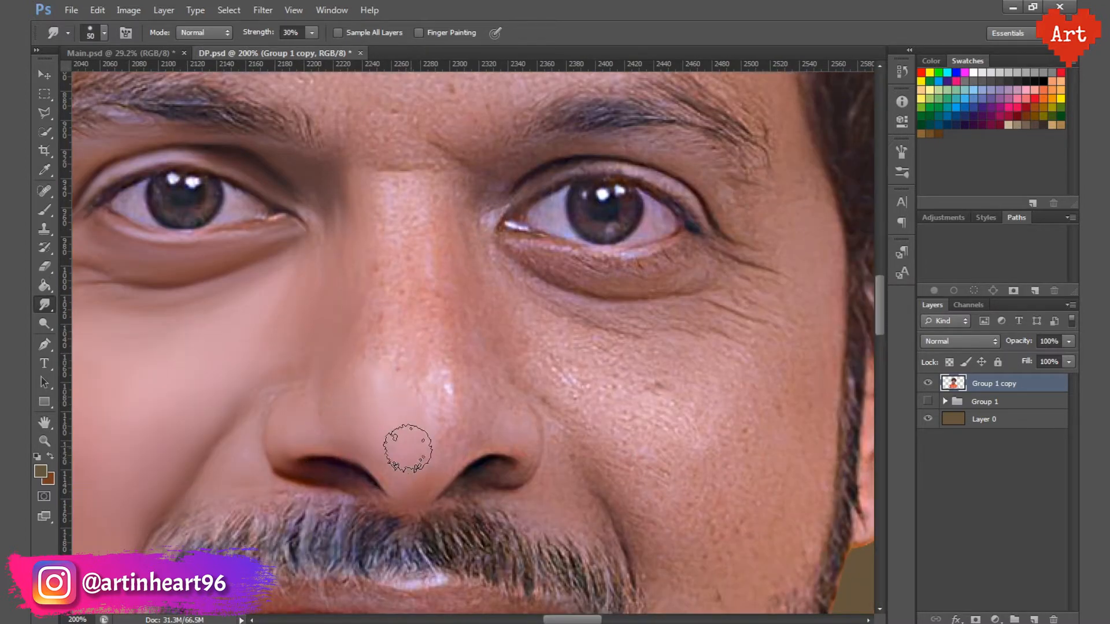
{"action": "scroll", "coordinate": [408, 445], "scroll_direction": "up", "scroll_amount": 3}
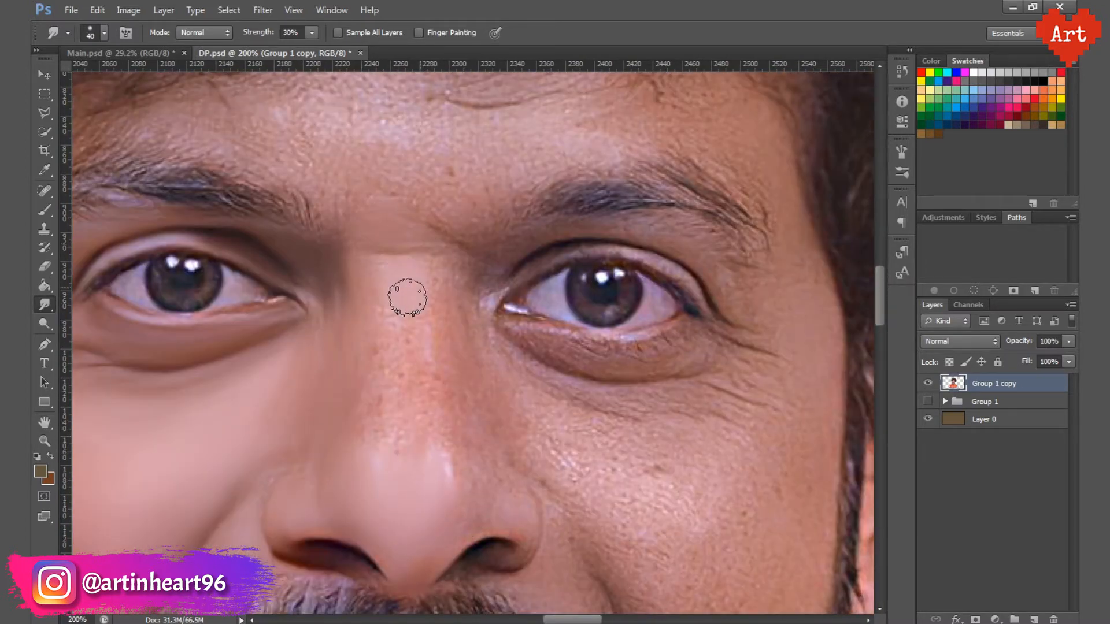
{"action": "key", "text": "bracketright"}
{"action": "key", "text": "bracketright"}
{"action": "mouse_move", "coordinate": [394, 339]}
{"action": "left_mouse_down"}
{"action": "mouse_move", "coordinate": [366, 329]}
{"action": "mouse_move", "coordinate": [399, 294]}
{"action": "mouse_move", "coordinate": [449, 406]}
{"action": "mouse_move", "coordinate": [411, 318]}
{"action": "left_mouse_up"}
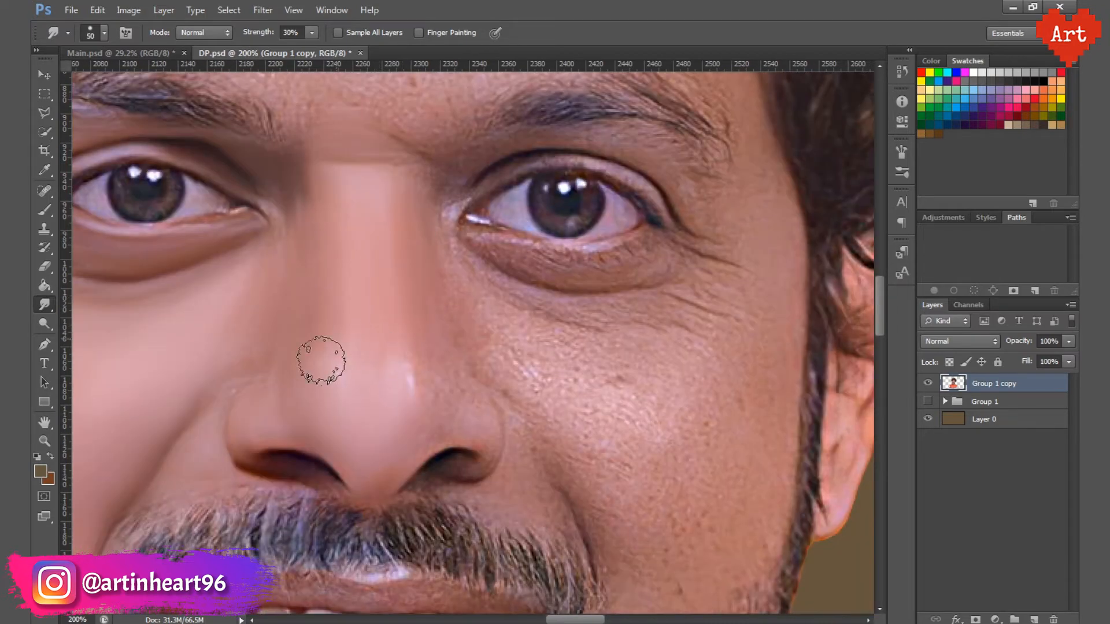
Step: Smudge the image-right side of the nose and its nostril wing smooth with a 35 px brush
{"action": "key", "text": "bracketleft"}
{"action": "key", "text": "bracketleft"}
{"action": "key", "text": "bracketleft"}
{"action": "key", "text": "bracketleft"}
{"action": "key", "text": "bracketleft"}
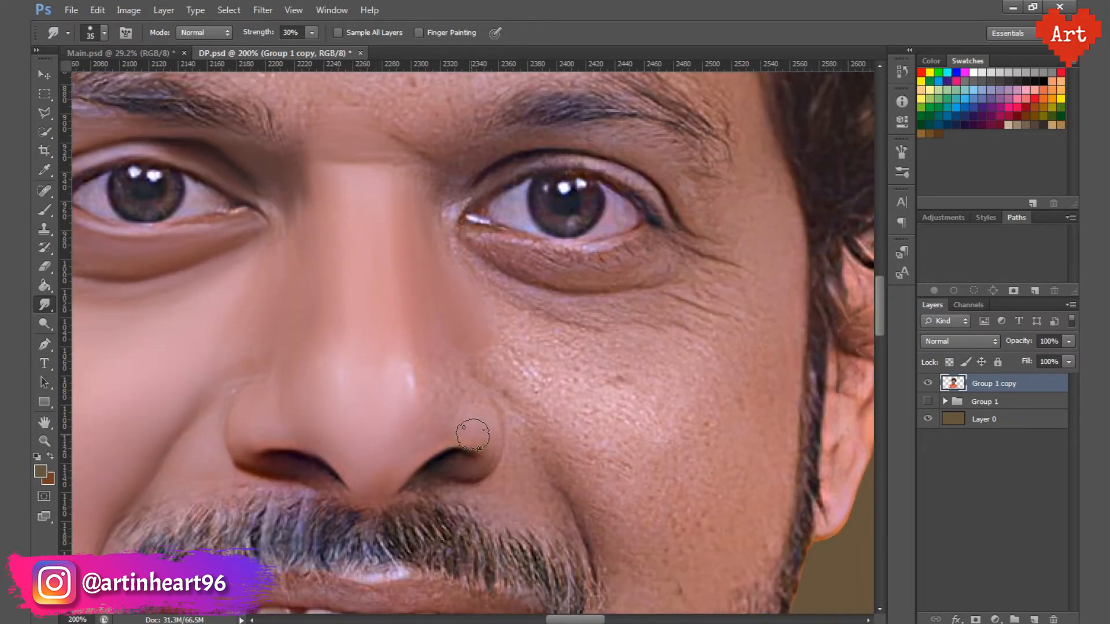
{"action": "scroll", "coordinate": [280, 268], "scroll_direction": "up", "scroll_amount": 8}
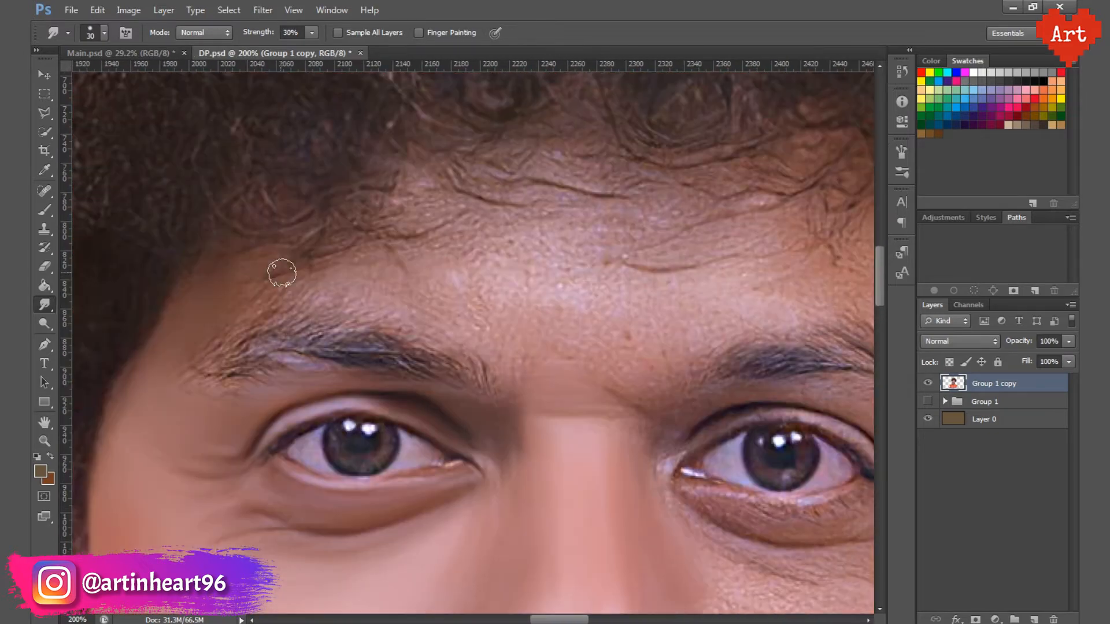
Step: Smudge the whole forehead smooth from the hairline to the eyebrows with an enlarged brush, blending away lines and stray hairs
{"action": "key", "text": "bracketright"}
{"action": "key", "text": "bracketright"}
{"action": "key", "text": "bracketright"}
{"action": "key", "text": "bracketright"}
{"action": "key", "text": "bracketright"}
{"action": "mouse_move", "coordinate": [388, 365]}
{"action": "left_mouse_down"}
{"action": "mouse_move", "coordinate": [446, 401]}
{"action": "mouse_move", "coordinate": [397, 260]}
{"action": "mouse_move", "coordinate": [489, 292]}
{"action": "left_mouse_up"}
{"action": "mouse_move", "coordinate": [531, 391]}
{"action": "left_mouse_down"}
{"action": "mouse_move", "coordinate": [354, 342]}
{"action": "mouse_move", "coordinate": [468, 248]}
{"action": "left_mouse_up"}
{"action": "mouse_move", "coordinate": [528, 269]}
{"action": "left_mouse_down"}
{"action": "mouse_move", "coordinate": [421, 237]}
{"action": "mouse_move", "coordinate": [471, 255]}
{"action": "mouse_move", "coordinate": [555, 340]}
{"action": "left_mouse_up"}
{"action": "scroll", "coordinate": [319, 225], "scroll_direction": "down", "scroll_amount": 1}
{"action": "left_click_drag", "start_coordinate": [320, 226], "coordinate": [558, 167]}
Step: Smudge the upper eyelid, eye bag and outer wrinkles around the image-right eye smooth with a 45 px brush
{"action": "key", "text": "bracketleft"}
{"action": "key", "text": "bracketleft"}
{"action": "key", "text": "bracketleft"}
{"action": "key", "text": "bracketleft"}
{"action": "left_click_drag", "start_coordinate": [458, 310], "coordinate": [388, 252]}
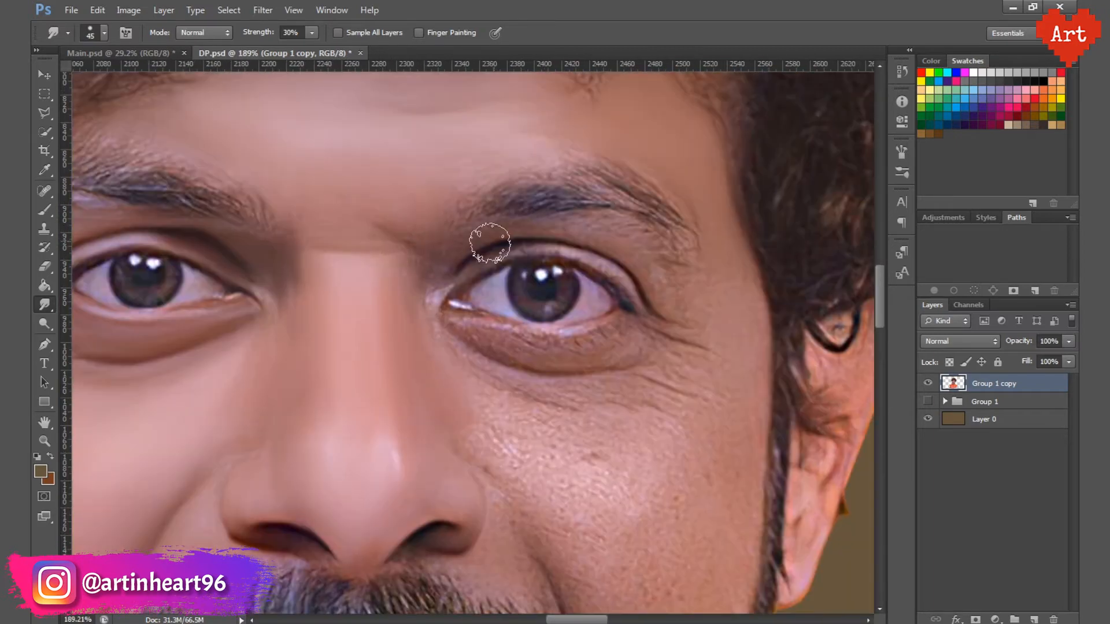
{"action": "key", "text": "bracketleft"}
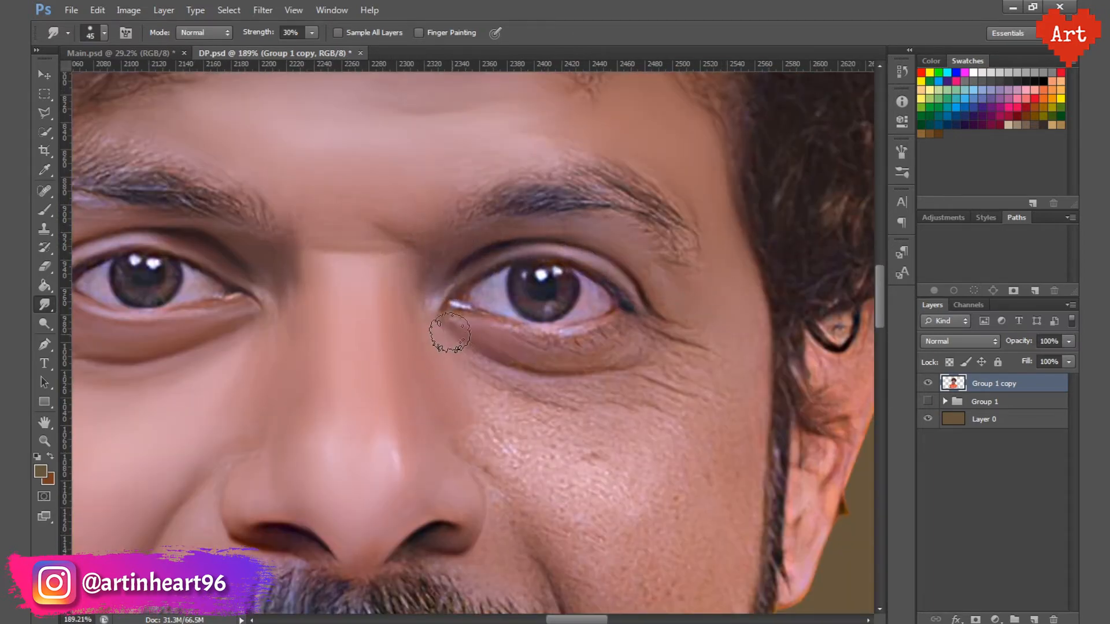
{"action": "left_click_drag", "start_coordinate": [688, 363], "coordinate": [691, 277]}
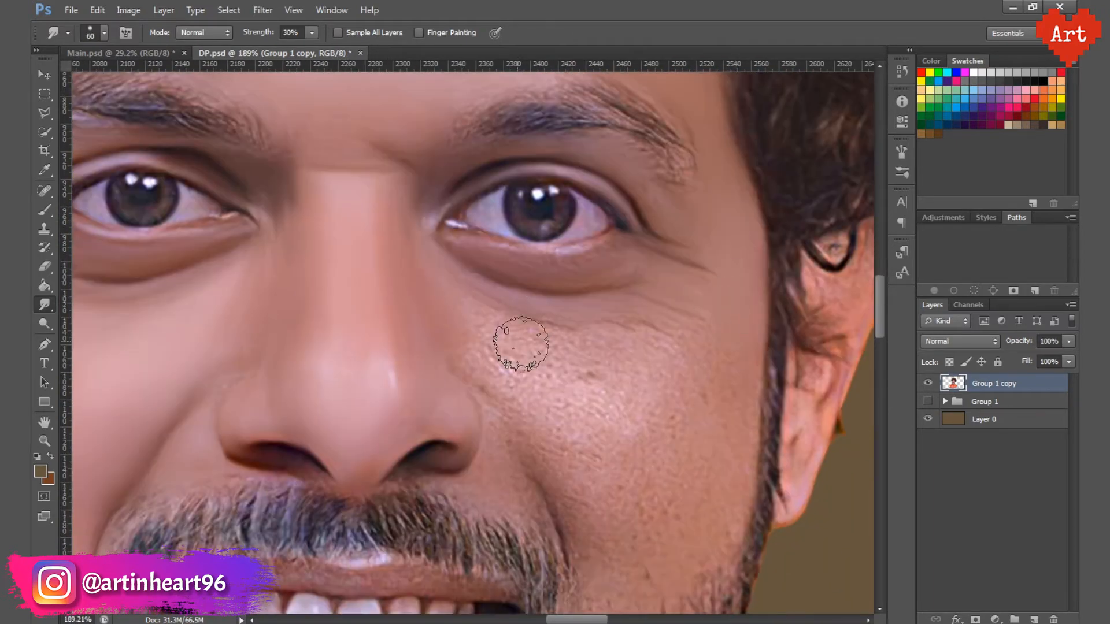
Step: Smudge the image-right cheek smooth from beneath the eye down to the beard line with a brush larger than 60 px
{"action": "key", "text": "bracketright"}
{"action": "mouse_move", "coordinate": [520, 345]}
{"action": "left_mouse_down"}
{"action": "mouse_move", "coordinate": [521, 378]}
{"action": "mouse_move", "coordinate": [635, 365]}
{"action": "mouse_move", "coordinate": [487, 352]}
{"action": "left_mouse_up"}
{"action": "key", "text": "bracketright"}
{"action": "key", "text": "bracketright"}
{"action": "mouse_move", "coordinate": [627, 353]}
{"action": "left_mouse_down"}
{"action": "mouse_move", "coordinate": [659, 345]}
{"action": "mouse_move", "coordinate": [630, 329]}
{"action": "left_mouse_up"}
{"action": "mouse_move", "coordinate": [700, 360]}
{"action": "left_mouse_down"}
{"action": "mouse_move", "coordinate": [738, 393]}
{"action": "mouse_move", "coordinate": [543, 401]}
{"action": "left_mouse_up"}
{"action": "left_click_drag", "start_coordinate": [701, 439], "coordinate": [717, 374]}
{"action": "mouse_move", "coordinate": [717, 423]}
{"action": "left_mouse_down"}
{"action": "mouse_move", "coordinate": [627, 451]}
{"action": "mouse_move", "coordinate": [678, 390]}
{"action": "left_mouse_up"}
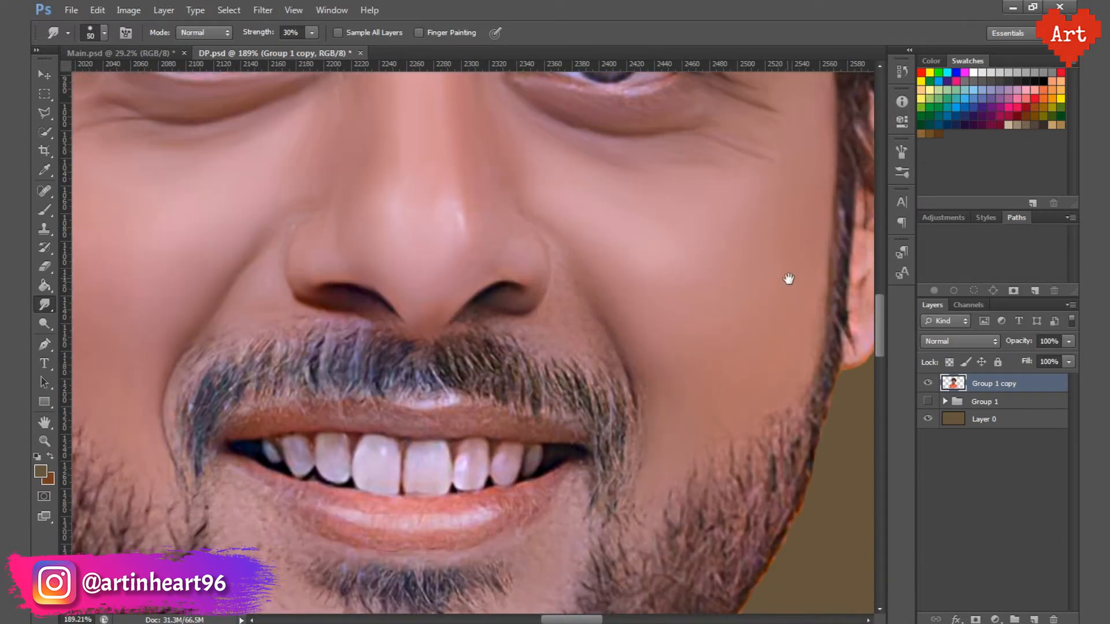
Step: Smudge the skin beside the image-right nostril and smile line with a 35 px brush, and save the document
{"action": "left_click_drag", "start_coordinate": [787, 280], "coordinate": [840, 427]}
{"action": "key", "text": "bracketleft"}
{"action": "key", "text": "bracketleft"}
{"action": "key", "text": "bracketleft"}
{"action": "key", "text": "bracketleft"}
{"action": "key", "text": "bracketleft"}
{"action": "key", "text": "bracketleft"}
{"action": "key", "text": "bracketleft"}
{"action": "key", "text": "bracketleft"}
{"action": "left_click_drag", "start_coordinate": [578, 462], "coordinate": [612, 414]}
{"action": "scroll", "coordinate": [544, 347], "scroll_direction": "down", "scroll_amount": 10}
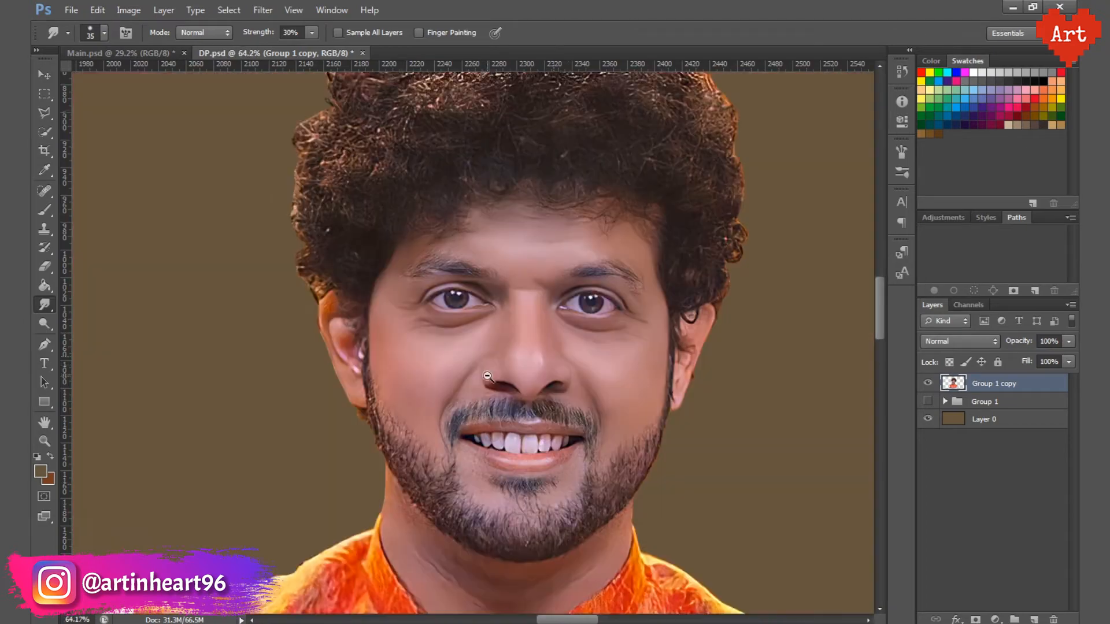
{"action": "key", "text": "ctrl+s"}
Step: Smudge the inner part of the image-left ear with a 35 px brush
{"action": "scroll", "coordinate": [612, 274], "scroll_direction": "up", "scroll_amount": 10}
{"action": "left_click_drag", "start_coordinate": [367, 350], "coordinate": [698, 275]}
{"action": "left_click_drag", "start_coordinate": [358, 427], "coordinate": [689, 352]}
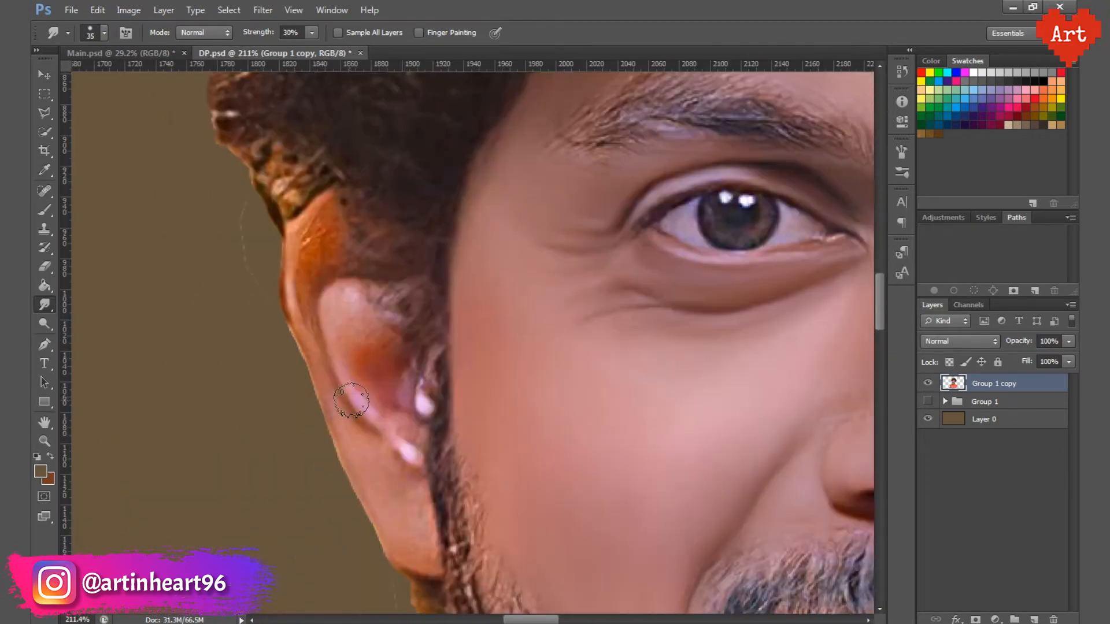
Step: Erase the faint stray outline fragments on the background around both sides of the hair with a 19 px Eraser
{"action": "left_click", "coordinate": [47, 265]}
{"action": "scroll", "coordinate": [214, 314], "scroll_direction": "up", "scroll_amount": 15}
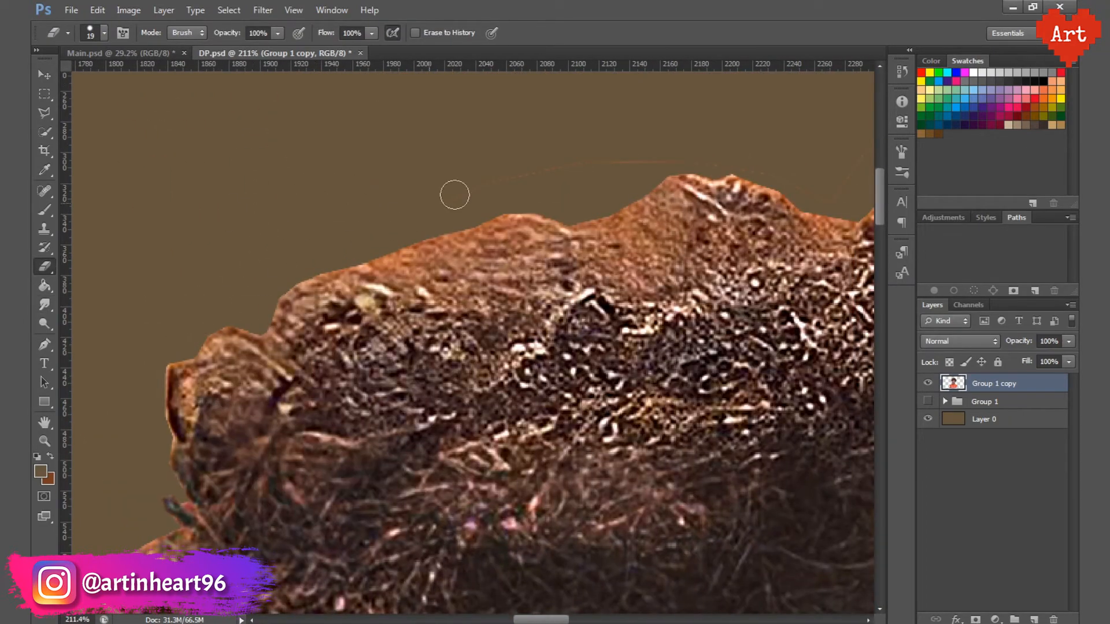
{"action": "left_click_drag", "start_coordinate": [730, 160], "coordinate": [386, 182]}
{"action": "left_click_drag", "start_coordinate": [715, 191], "coordinate": [466, 141]}
{"action": "left_click_drag", "start_coordinate": [769, 462], "coordinate": [452, 283]}
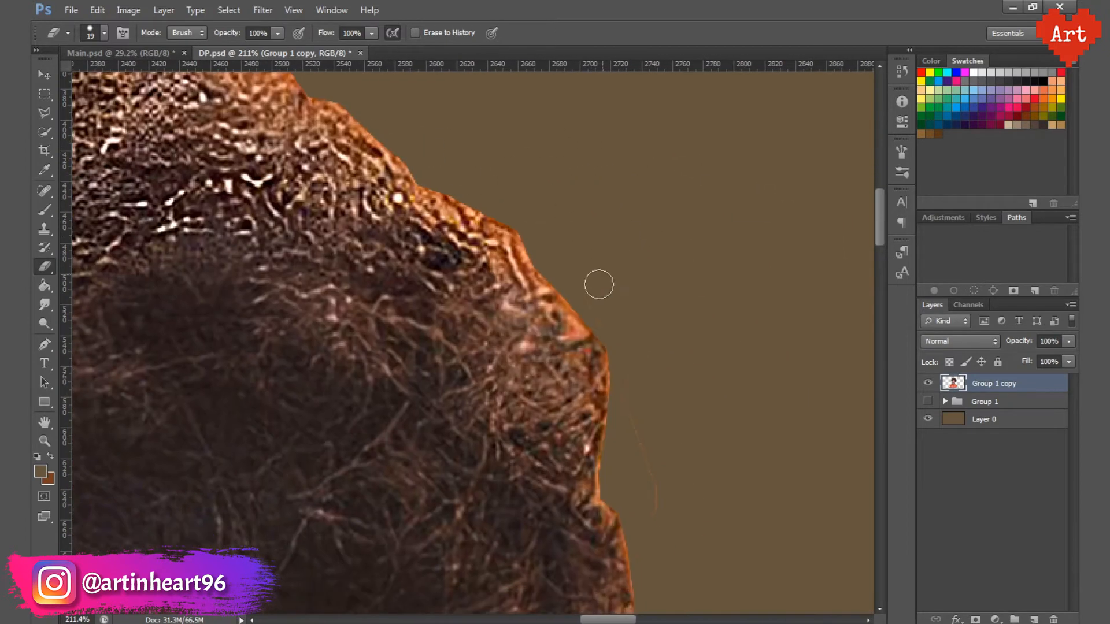
{"action": "left_click_drag", "start_coordinate": [653, 530], "coordinate": [628, 216]}
{"action": "left_click_drag", "start_coordinate": [566, 531], "coordinate": [612, 269]}
{"action": "left_click_drag", "start_coordinate": [612, 497], "coordinate": [601, 278]}
{"action": "left_click_drag", "start_coordinate": [110, 416], "coordinate": [471, 500]}
Step: Smudge the image-left ear smooth with a 30 px brush and clean up leftover edge pixels with the Eraser
{"action": "left_click", "coordinate": [44, 305]}
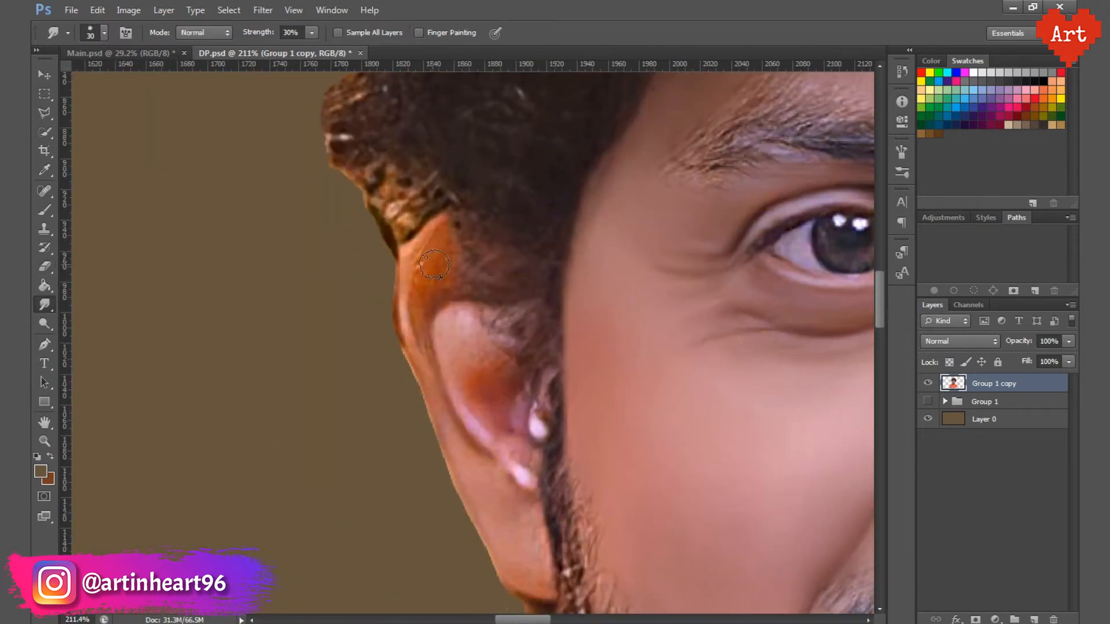
{"action": "mouse_move", "coordinate": [500, 445]}
{"action": "left_mouse_down"}
{"action": "mouse_move", "coordinate": [463, 355]}
{"action": "mouse_move", "coordinate": [449, 423]}
{"action": "left_mouse_up"}
{"action": "left_click", "coordinate": [44, 267]}
{"action": "mouse_move", "coordinate": [497, 509]}
{"action": "left_mouse_down"}
{"action": "mouse_move", "coordinate": [418, 284]}
{"action": "mouse_move", "coordinate": [345, 501]}
{"action": "left_mouse_up"}
Step: Smudge the image-right ear smooth with a 30 to 35 px brush and save the document
{"action": "left_click", "coordinate": [45, 305]}
{"action": "left_click_drag", "start_coordinate": [745, 324], "coordinate": [364, 323]}
{"action": "left_click_drag", "start_coordinate": [762, 336], "coordinate": [378, 296]}
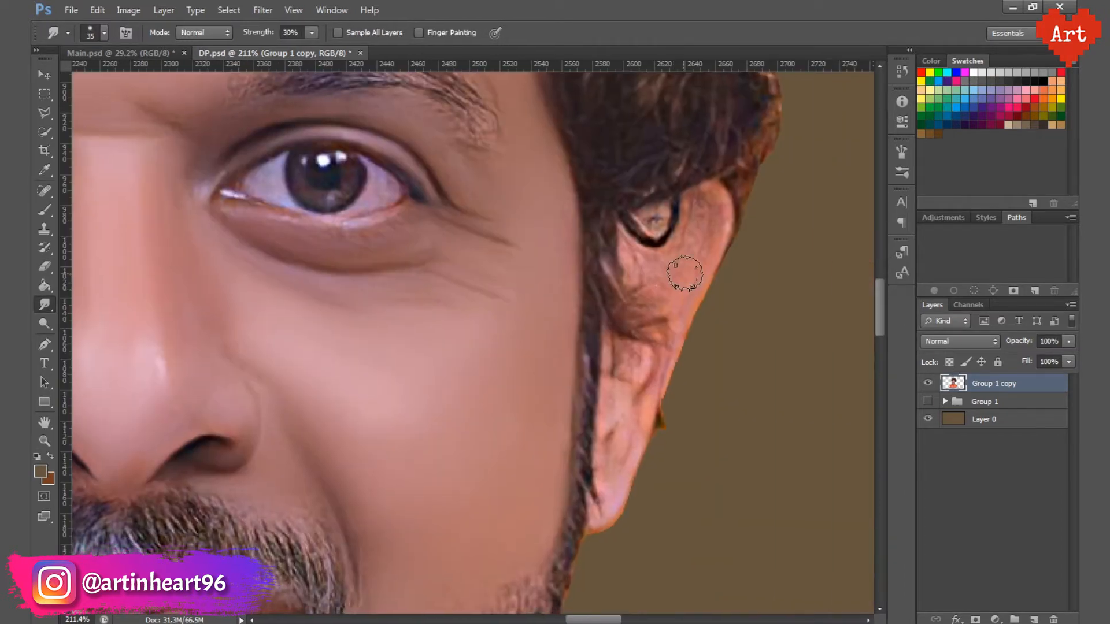
{"action": "left_click_drag", "start_coordinate": [710, 244], "coordinate": [636, 272]}
{"action": "key", "text": "bracketleft"}
{"action": "scroll", "coordinate": [606, 428], "scroll_direction": "down", "scroll_amount": 13, "text": "alt"}
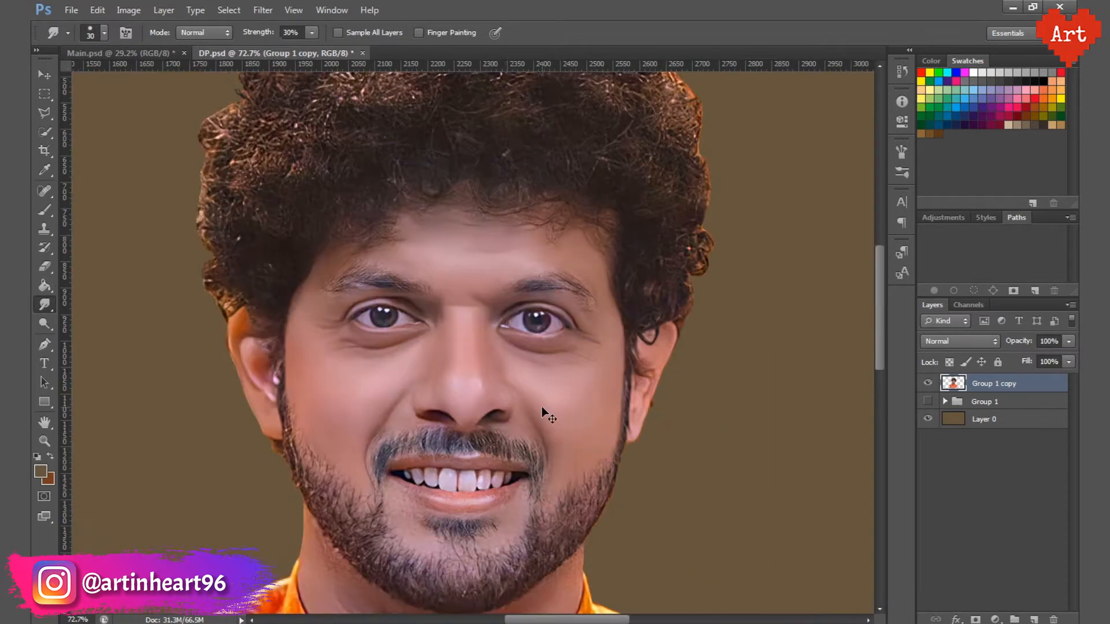
{"action": "key", "text": "ctrl+s"}
Step: Smudge the bare skin between the lower lip and the beard smooth with a 35 px brush
{"action": "scroll", "coordinate": [545, 411], "scroll_direction": "up", "scroll_amount": 14, "text": "alt"}
{"action": "left_click_drag", "start_coordinate": [557, 414], "coordinate": [665, 365]}
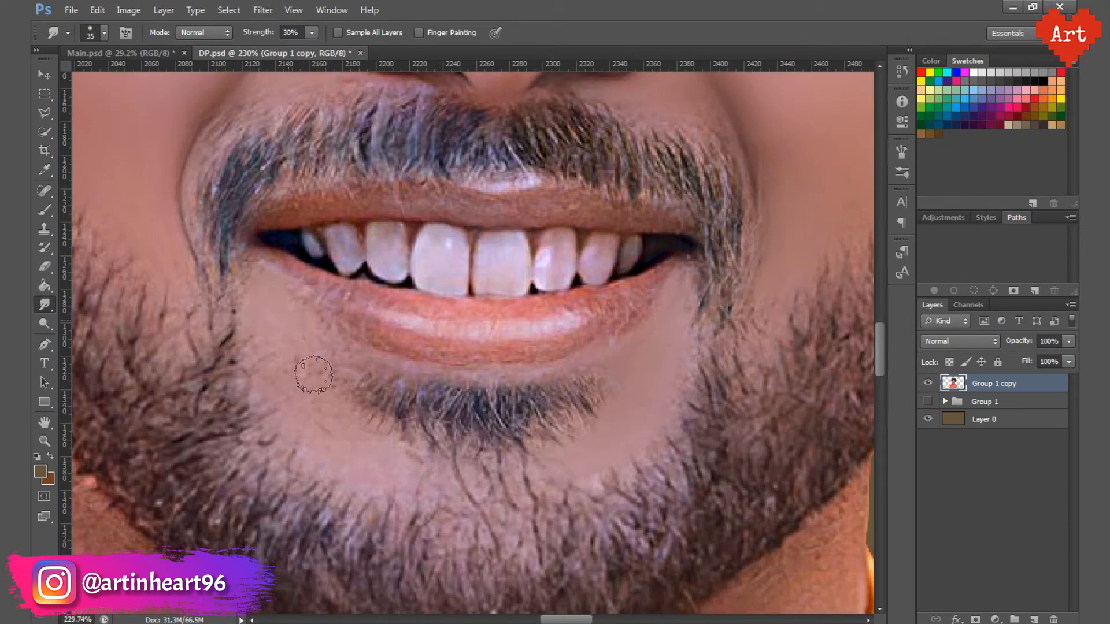
Step: Smudge the neck skin between the beard and the collar smooth with brushes up to 60 px, softening the creases
{"action": "scroll", "coordinate": [587, 387], "scroll_direction": "down", "scroll_amount": 4, "text": "alt"}
{"action": "scroll", "coordinate": [693, 324], "scroll_direction": "down", "scroll_amount": 5}
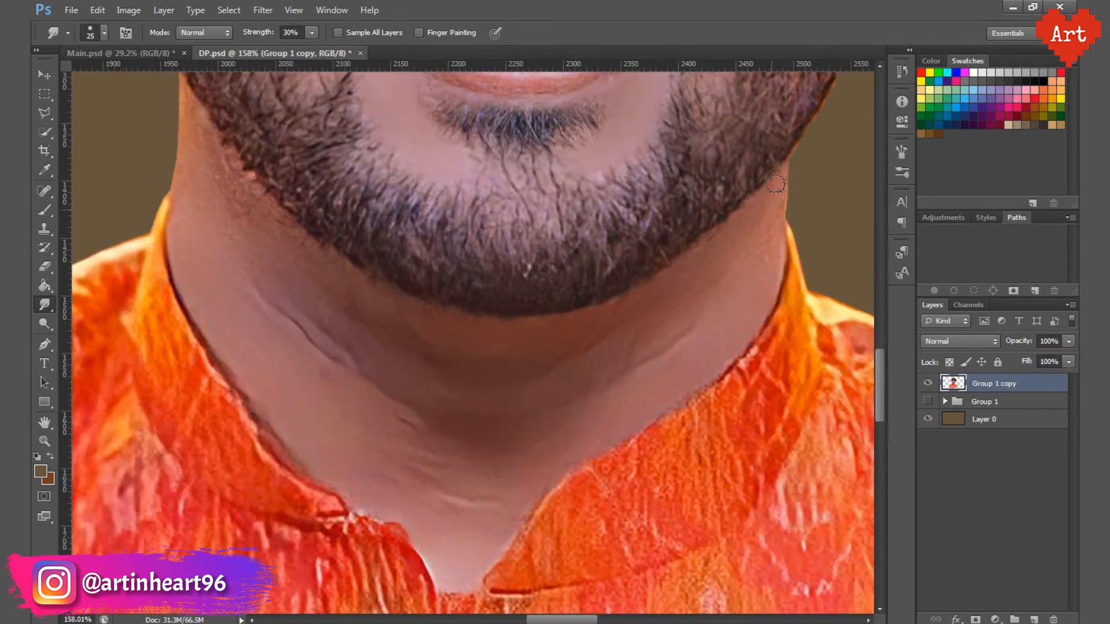
{"action": "key", "text": "bracketright"}
{"action": "left_click_drag", "start_coordinate": [678, 336], "coordinate": [535, 347]}
{"action": "scroll", "coordinate": [622, 425], "scroll_direction": "left", "scroll_amount": 3}
{"action": "left_click_drag", "start_coordinate": [412, 312], "coordinate": [528, 416]}
{"action": "left_click_drag", "start_coordinate": [297, 272], "coordinate": [309, 338]}
{"action": "key", "text": "bracketleft"}
{"action": "left_click_drag", "start_coordinate": [433, 360], "coordinate": [315, 362]}
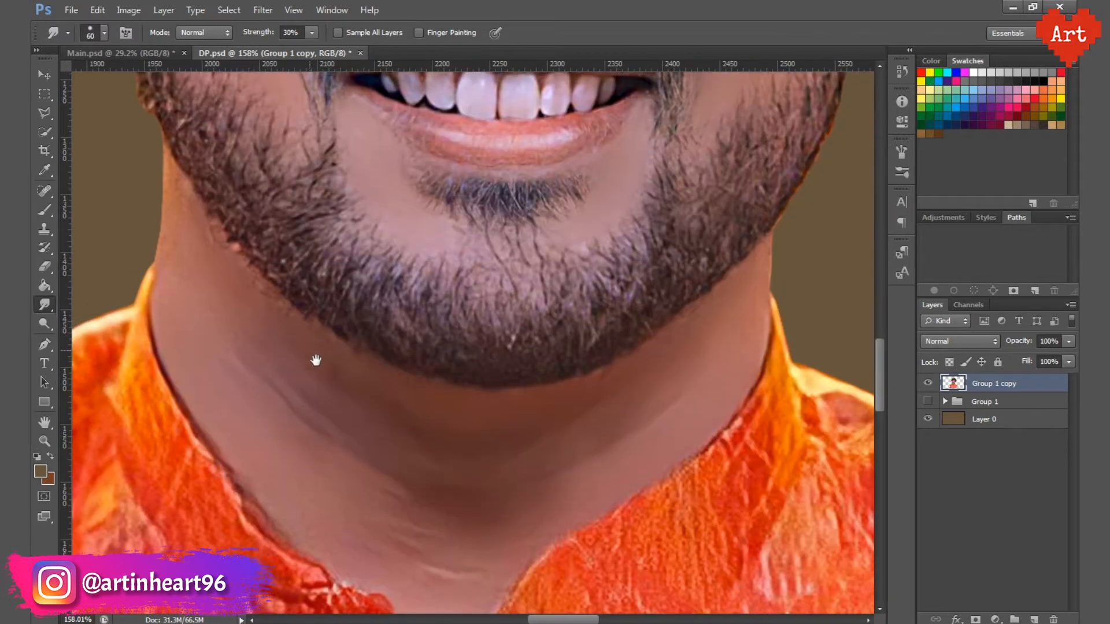
{"action": "left_click_drag", "start_coordinate": [294, 516], "coordinate": [266, 434]}
{"action": "left_click_drag", "start_coordinate": [347, 436], "coordinate": [409, 548]}
Step: Select the uneven sliver along the image-left neck edge below the beard with the Polygonal Lasso, delete it, deselect and save
{"action": "scroll", "coordinate": [231, 305], "scroll_direction": "up", "scroll_amount": 6}
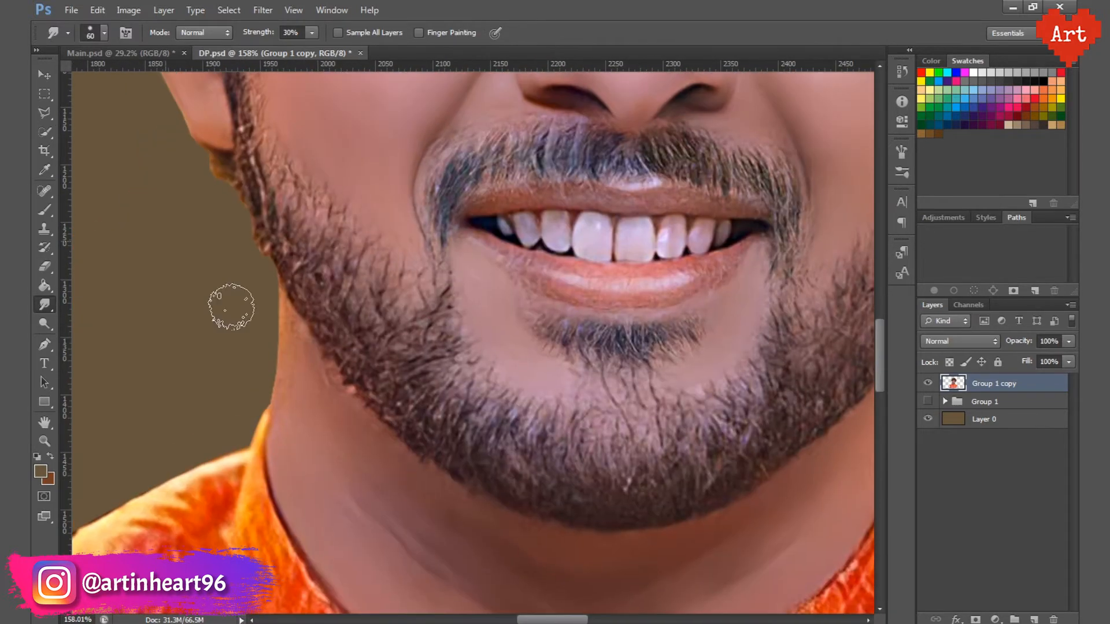
{"action": "key", "text": "l"}
{"action": "scroll", "coordinate": [301, 284], "scroll_direction": "up", "scroll_amount": 2, "text": "alt"}
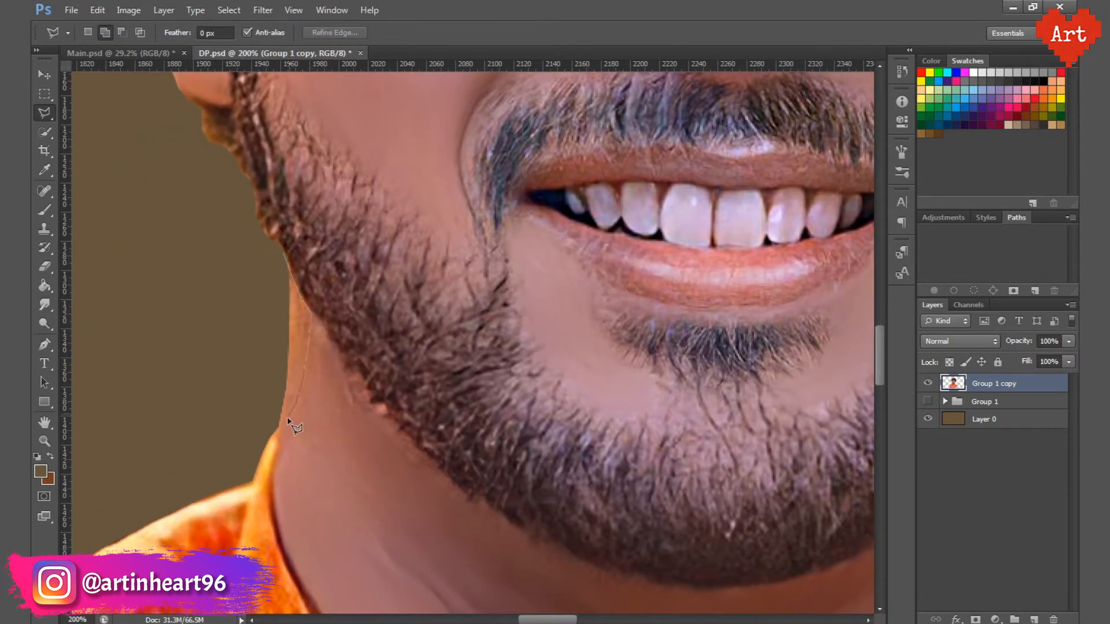
{"action": "double_click", "coordinate": [246, 253]}
{"action": "key", "text": "Delete"}
{"action": "key", "text": "ctrl+d"}
{"action": "scroll", "coordinate": [347, 383], "scroll_direction": "down", "scroll_amount": 8}
{"action": "left_click_drag", "start_coordinate": [404, 411], "coordinate": [436, 320]}
{"action": "key", "text": "ctrl+s"}
Step: Smudge the upper and lower lips smooth with a 25 px brush, keeping the highlight on the lower lip
{"action": "left_click", "coordinate": [44, 304]}
{"action": "scroll", "coordinate": [451, 173], "scroll_direction": "up", "scroll_amount": 6}
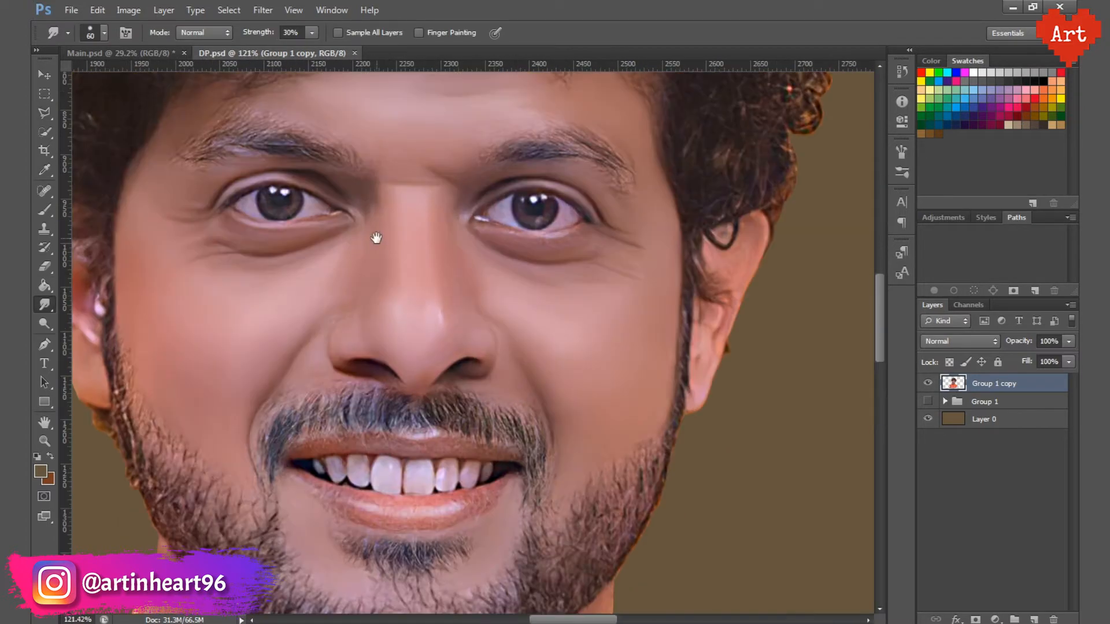
{"action": "left_click_drag", "start_coordinate": [377, 238], "coordinate": [399, 125]}
{"action": "scroll", "coordinate": [404, 358], "scroll_direction": "up", "scroll_amount": 9, "text": "alt"}
{"action": "key", "text": "bracketleft"}
{"action": "key", "text": "bracketleft"}
{"action": "key", "text": "bracketleft"}
{"action": "key", "text": "bracketleft"}
{"action": "key", "text": "bracketleft"}
{"action": "mouse_move", "coordinate": [644, 443]}
{"action": "left_mouse_down"}
{"action": "mouse_move", "coordinate": [630, 423]}
{"action": "mouse_move", "coordinate": [577, 478]}
{"action": "mouse_move", "coordinate": [480, 470]}
{"action": "mouse_move", "coordinate": [317, 427]}
{"action": "left_mouse_up"}
{"action": "key", "text": "bracketright"}
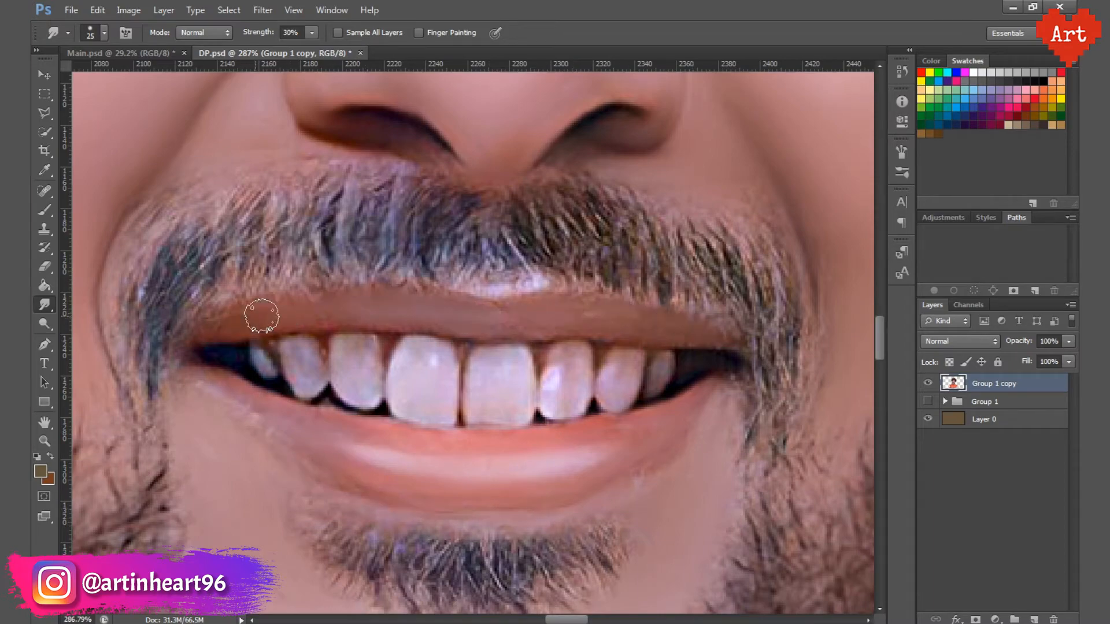
Step: Smudge the teeth smooth with a 10 px brush and refine the mouth area at 15 px
{"action": "key", "text": "ctrl+0"}
{"action": "scroll", "coordinate": [422, 372], "scroll_direction": "up", "scroll_amount": 10, "text": "alt"}
{"action": "key", "text": "bracketleft"}
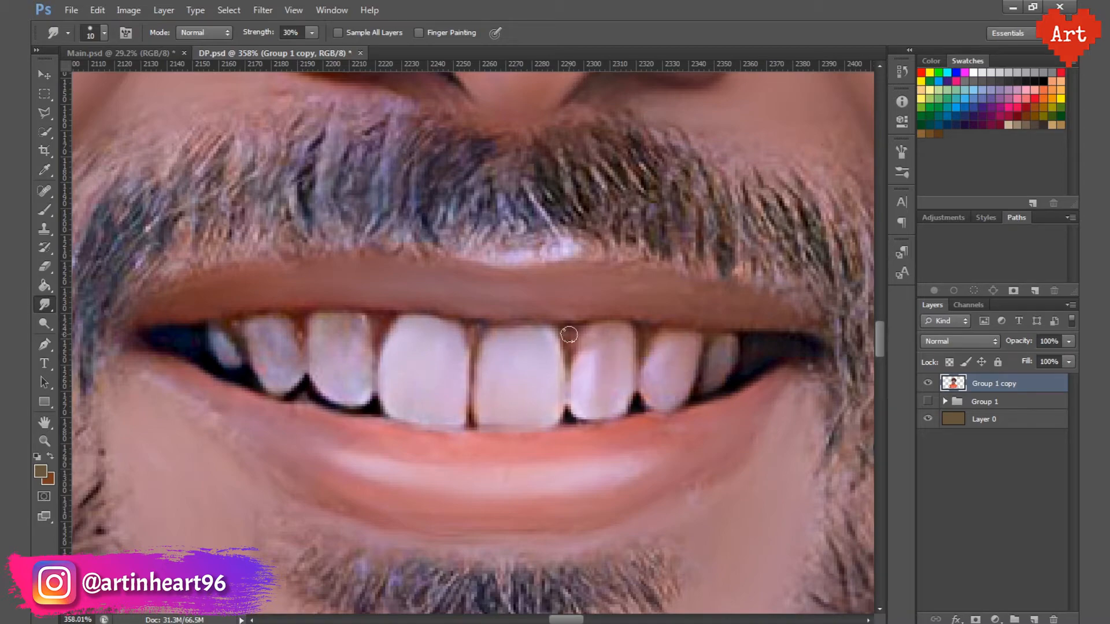
{"action": "key", "text": "bracketright"}
{"action": "scroll", "coordinate": [464, 264], "scroll_direction": "down", "scroll_amount": 3, "text": "alt"}
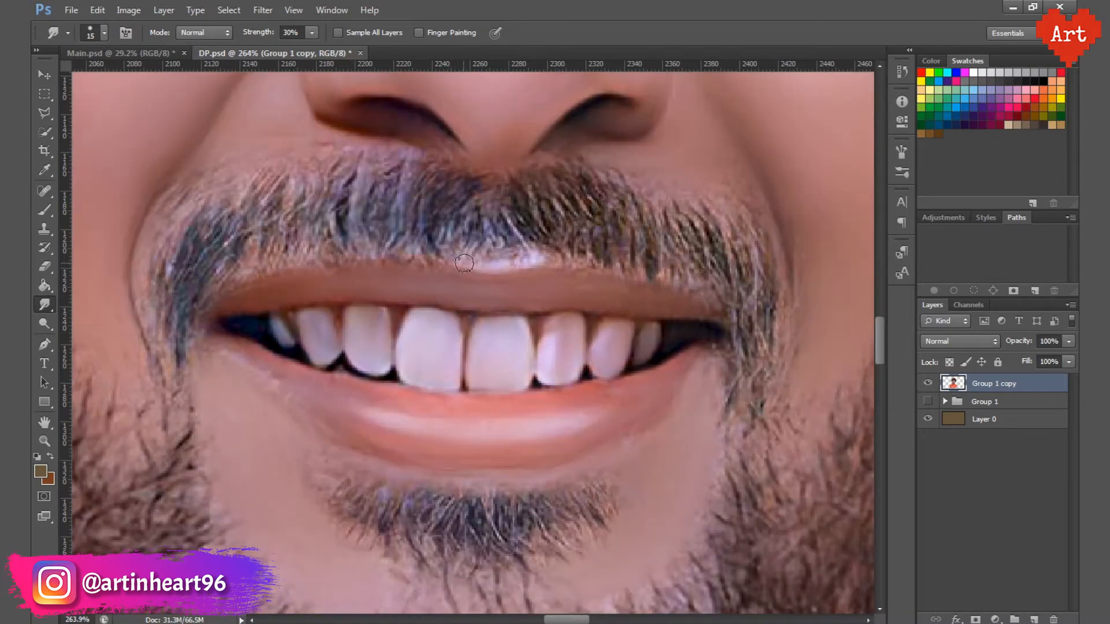
{"action": "scroll", "coordinate": [549, 294], "scroll_direction": "down", "scroll_amount": 15, "text": "alt"}
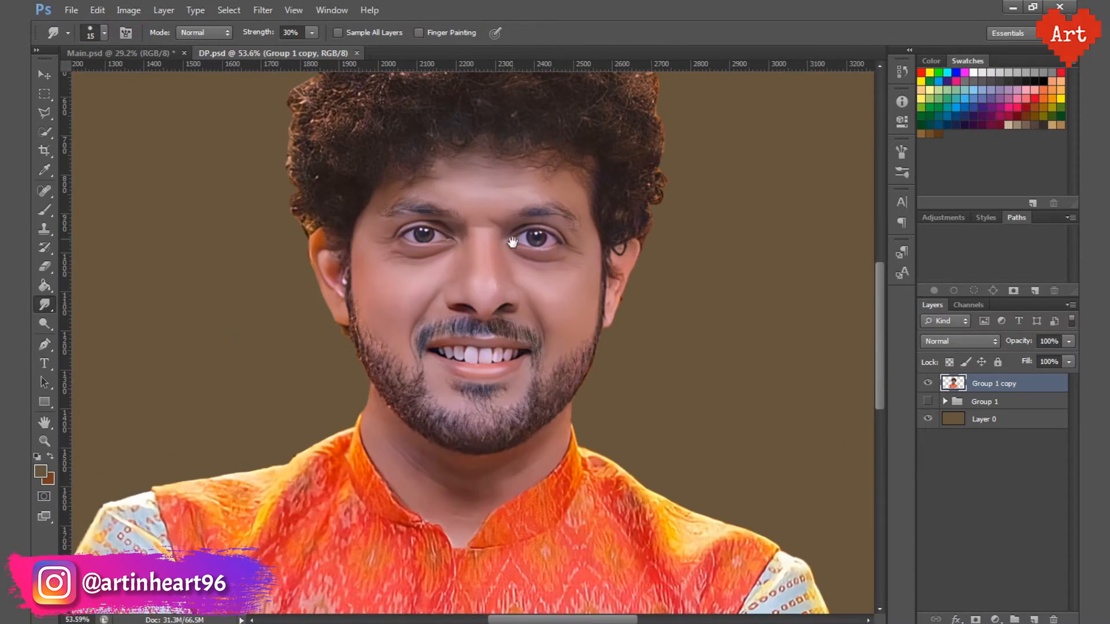
Step: Smudge the irises, eye whites and lid edges of both eyes smooth with a 15 px brush, and save the document
{"action": "scroll", "coordinate": [501, 282], "scroll_direction": "up", "scroll_amount": 12, "text": "alt"}
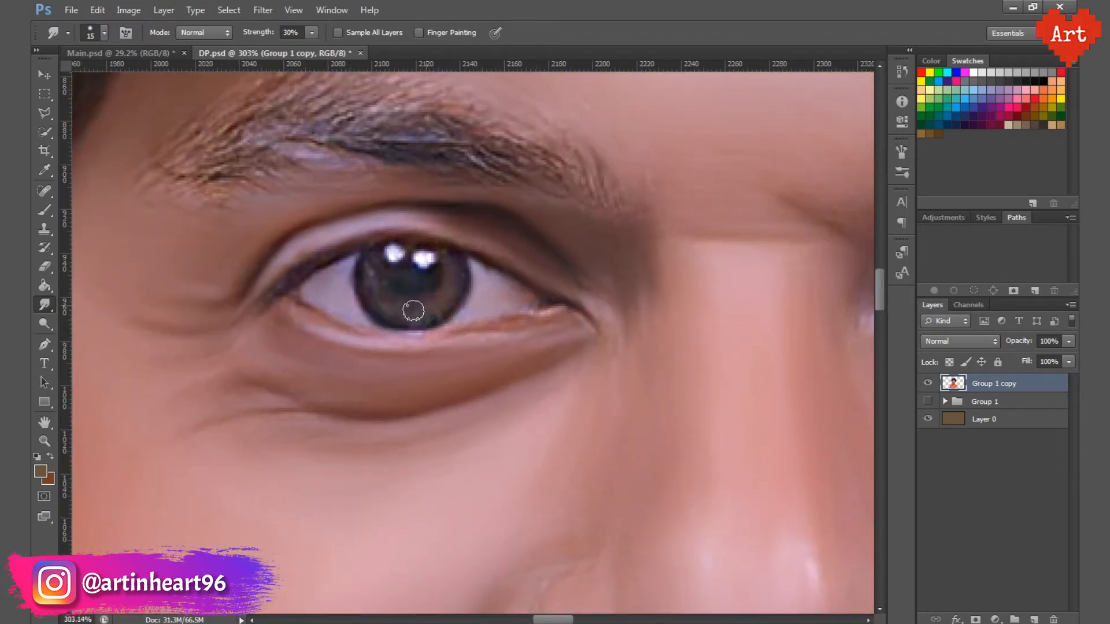
{"action": "scroll", "coordinate": [441, 264], "scroll_direction": "right", "scroll_amount": 5}
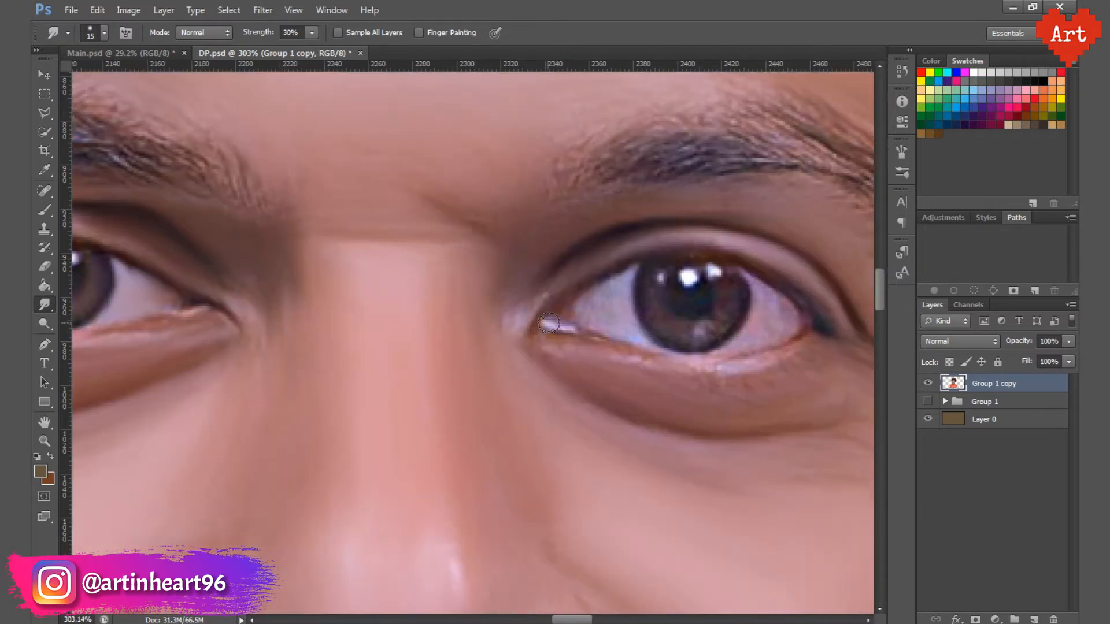
{"action": "scroll", "coordinate": [624, 317], "scroll_direction": "right", "scroll_amount": 2}
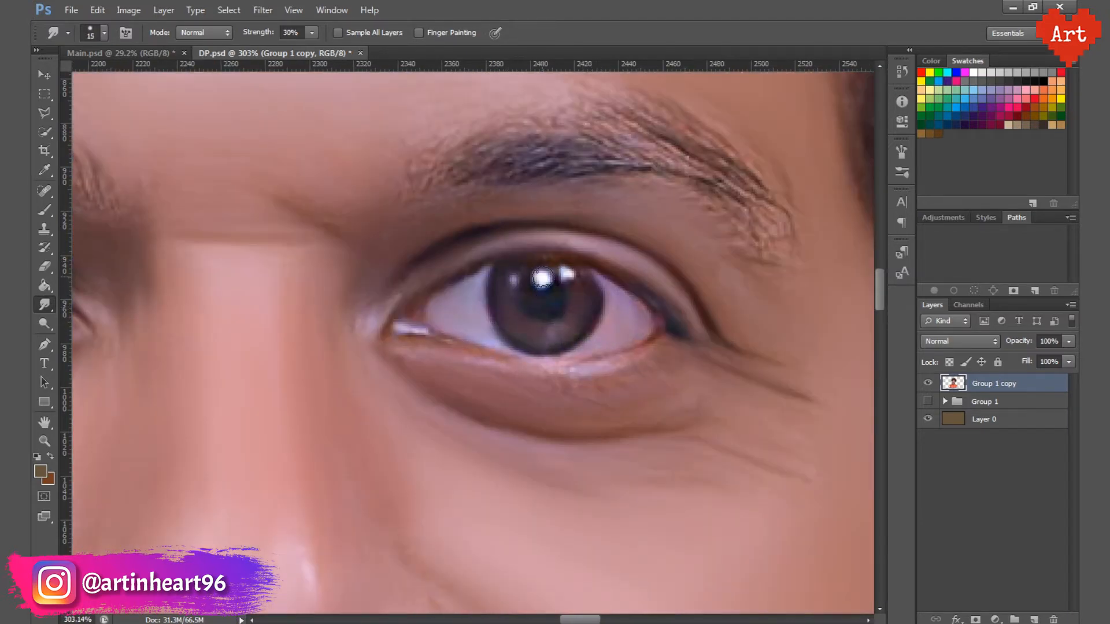
{"action": "scroll", "coordinate": [520, 278], "scroll_direction": "down", "scroll_amount": 10}
{"action": "key", "text": "ctrl+s"}
Step: Fade out the figure's hard lower edge into the brown background with a large soft Eraser, and save the document
{"action": "scroll", "coordinate": [514, 268], "scroll_direction": "down", "scroll_amount": 13}
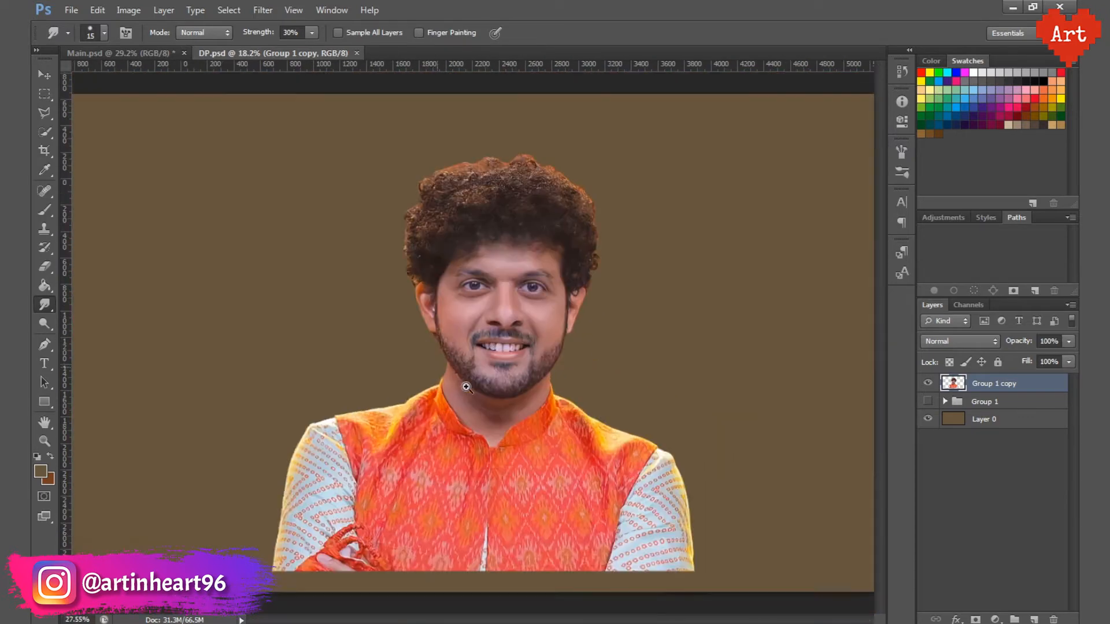
{"action": "left_click", "coordinate": [44, 266]}
{"action": "mouse_move", "coordinate": [714, 558]}
{"action": "left_mouse_down"}
{"action": "mouse_move", "coordinate": [365, 557]}
{"action": "mouse_move", "coordinate": [477, 558]}
{"action": "left_mouse_up"}
{"action": "key", "text": "ctrl+s"}
Step: Smudge the shirt fabric at the image-left shoulder along the sleeve seam at 50% strength with an 80 px brush
{"action": "key", "text": "r"}
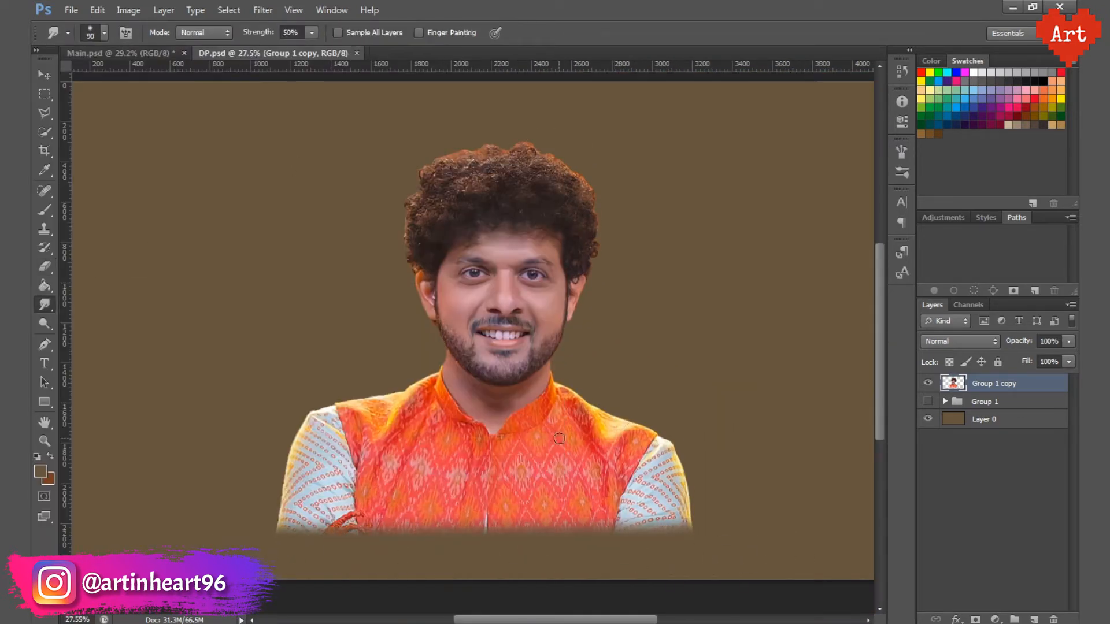
{"action": "scroll", "coordinate": [347, 462], "scroll_direction": "up", "scroll_amount": 5}
{"action": "left_click_drag", "start_coordinate": [408, 254], "coordinate": [448, 408]}
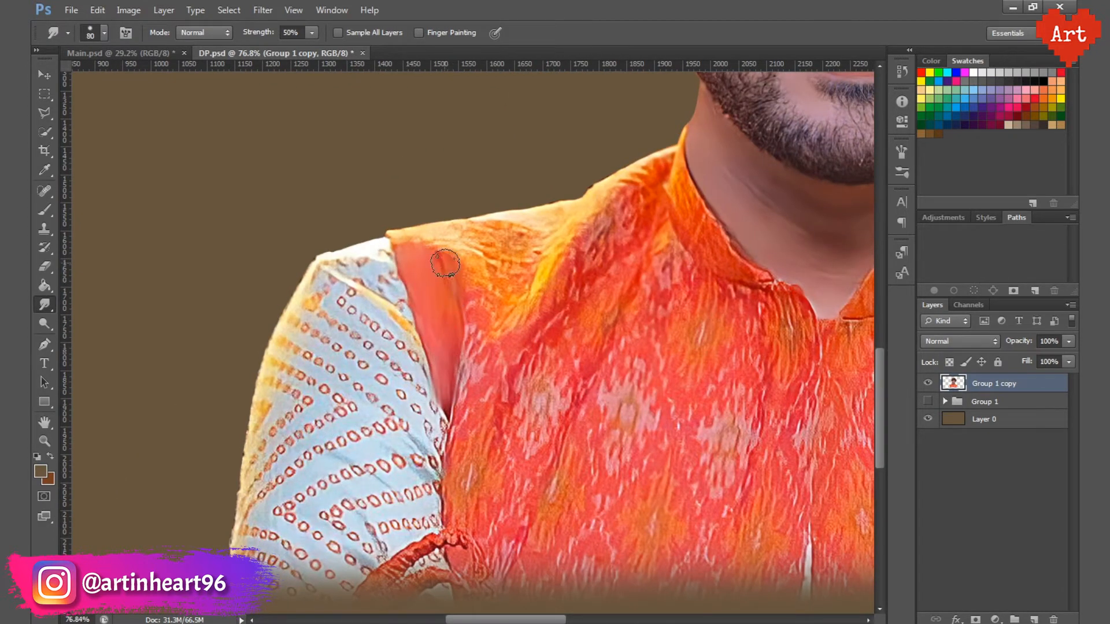
{"action": "mouse_move", "coordinate": [445, 263]}
{"action": "left_mouse_down"}
{"action": "mouse_move", "coordinate": [549, 242]}
{"action": "mouse_move", "coordinate": [478, 366]}
{"action": "left_mouse_up"}
Step: Smudge the ring pattern on the image-left sleeve into soft stripes following the fabric, using a brush of about 80 px
{"action": "key", "text": "]"}
{"action": "key", "text": "]"}
{"action": "mouse_move", "coordinate": [405, 358]}
{"action": "left_mouse_down"}
{"action": "mouse_move", "coordinate": [336, 276]}
{"action": "mouse_move", "coordinate": [309, 324]}
{"action": "mouse_move", "coordinate": [335, 342]}
{"action": "mouse_move", "coordinate": [300, 393]}
{"action": "mouse_move", "coordinate": [279, 388]}
{"action": "left_mouse_up"}
{"action": "key", "text": "["}
{"action": "key", "text": "["}
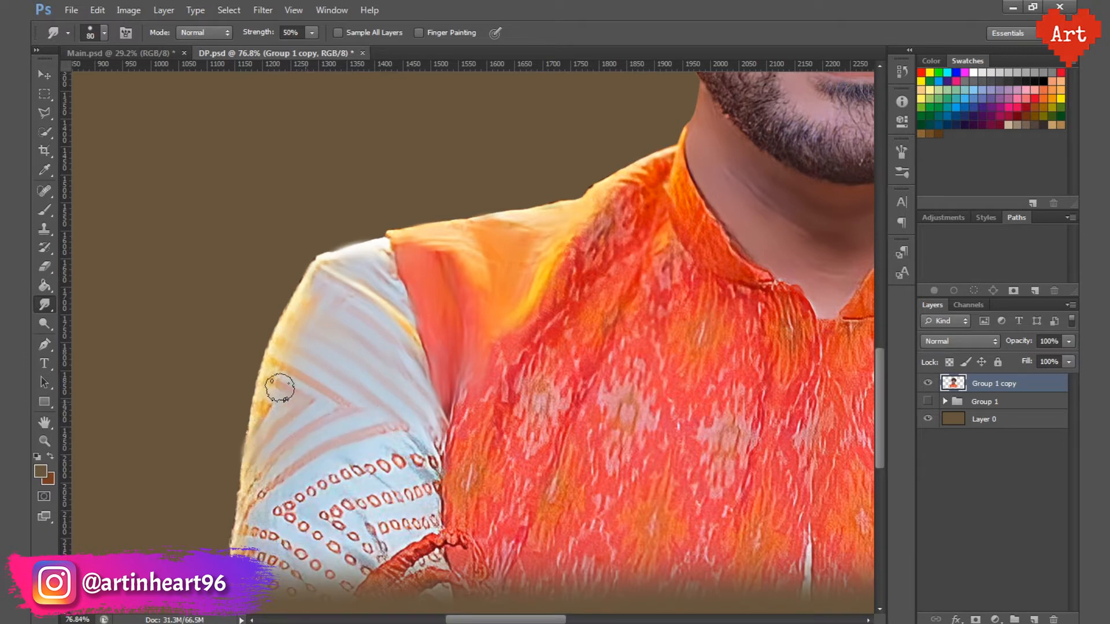
{"action": "key", "text": "]"}
{"action": "mouse_move", "coordinate": [459, 461]}
{"action": "left_mouse_down"}
{"action": "mouse_move", "coordinate": [460, 361]}
{"action": "mouse_move", "coordinate": [353, 453]}
{"action": "left_mouse_up"}
{"action": "left_click_drag", "start_coordinate": [329, 413], "coordinate": [422, 390]}
{"action": "left_click_drag", "start_coordinate": [252, 431], "coordinate": [341, 476]}
{"action": "left_click_drag", "start_coordinate": [240, 459], "coordinate": [303, 482]}
{"action": "left_click_drag", "start_coordinate": [373, 428], "coordinate": [442, 420]}
{"action": "left_click_drag", "start_coordinate": [448, 437], "coordinate": [366, 487]}
Step: Smudge the image-left shoulder and the armhole side of the orange vest into soft folds with a larger brush
{"action": "scroll", "coordinate": [317, 300], "scroll_direction": "down", "scroll_amount": 1}
{"action": "left_click_drag", "start_coordinate": [457, 318], "coordinate": [356, 333]}
{"action": "key", "text": "]"}
{"action": "key", "text": "]"}
{"action": "key", "text": "]"}
{"action": "left_click_drag", "start_coordinate": [385, 295], "coordinate": [353, 422]}
{"action": "left_click_drag", "start_coordinate": [480, 191], "coordinate": [384, 312]}
{"action": "mouse_move", "coordinate": [419, 364]}
{"action": "left_mouse_down"}
{"action": "mouse_move", "coordinate": [457, 267]}
{"action": "mouse_move", "coordinate": [373, 459]}
{"action": "left_mouse_up"}
{"action": "mouse_move", "coordinate": [358, 450]}
{"action": "left_mouse_down"}
{"action": "mouse_move", "coordinate": [198, 520]}
{"action": "mouse_move", "coordinate": [283, 509]}
{"action": "left_mouse_up"}
{"action": "key", "text": "["}
{"action": "left_click_drag", "start_coordinate": [341, 456], "coordinate": [379, 546]}
Step: Smudge away the woven pattern on the vest's image-left chest down to the faded lower edge, enlarging the brush to 175 px
{"action": "mouse_move", "coordinate": [516, 157]}
{"action": "left_mouse_down"}
{"action": "mouse_move", "coordinate": [594, 264]}
{"action": "mouse_move", "coordinate": [529, 295]}
{"action": "mouse_move", "coordinate": [474, 195]}
{"action": "left_mouse_up"}
{"action": "key", "text": "["}
{"action": "key", "text": "["}
{"action": "key", "text": "["}
{"action": "key", "text": "["}
{"action": "key", "text": "["}
{"action": "key", "text": "]"}
{"action": "key", "text": "]"}
{"action": "key", "text": "]"}
{"action": "mouse_move", "coordinate": [374, 295]}
{"action": "left_mouse_down"}
{"action": "mouse_move", "coordinate": [379, 357]}
{"action": "mouse_move", "coordinate": [502, 314]}
{"action": "mouse_move", "coordinate": [439, 473]}
{"action": "mouse_move", "coordinate": [379, 549]}
{"action": "left_mouse_up"}
{"action": "key", "text": "]"}
{"action": "mouse_move", "coordinate": [580, 265]}
{"action": "left_mouse_down"}
{"action": "mouse_move", "coordinate": [417, 367]}
{"action": "mouse_move", "coordinate": [374, 456]}
{"action": "mouse_move", "coordinate": [417, 401]}
{"action": "left_mouse_up"}
{"action": "left_click_drag", "start_coordinate": [417, 463], "coordinate": [378, 535]}
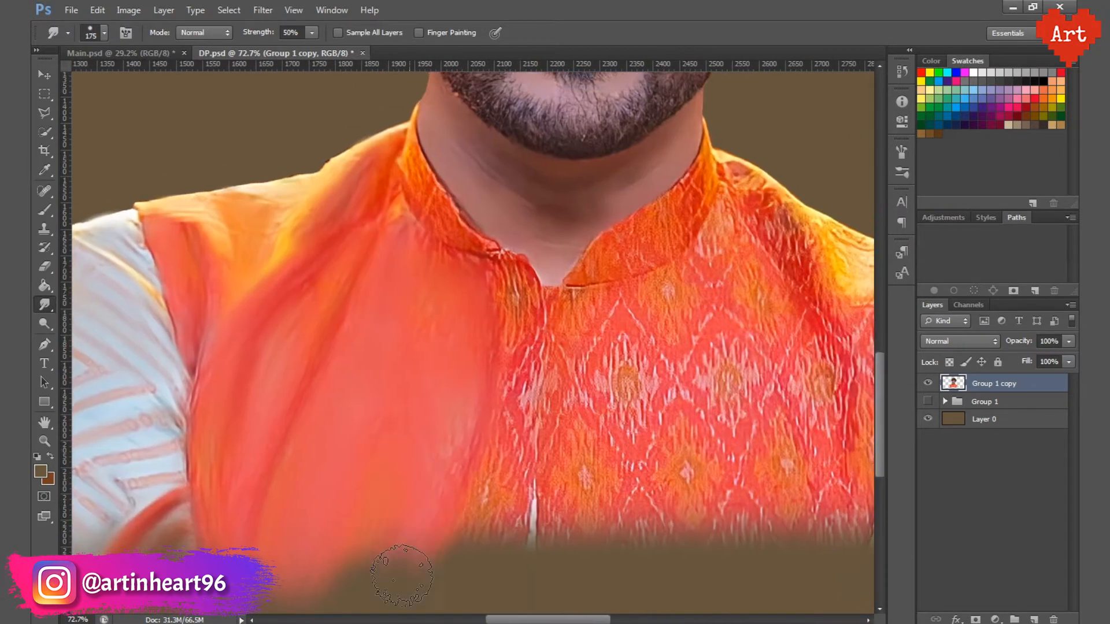
Step: Smudge the image-left half of the collar and its neck edge smooth with a 40 px brush
{"action": "key", "text": "ctrl+plus"}
{"action": "left_click_drag", "start_coordinate": [474, 179], "coordinate": [550, 324]}
{"action": "key", "text": "["}
{"action": "key", "text": "["}
{"action": "key", "text": "["}
{"action": "key", "text": "["}
{"action": "key", "text": "["}
{"action": "key", "text": "["}
{"action": "key", "text": "["}
{"action": "key", "text": "["}
{"action": "left_click_drag", "start_coordinate": [435, 304], "coordinate": [417, 332]}
{"action": "left_click_drag", "start_coordinate": [558, 368], "coordinate": [446, 233]}
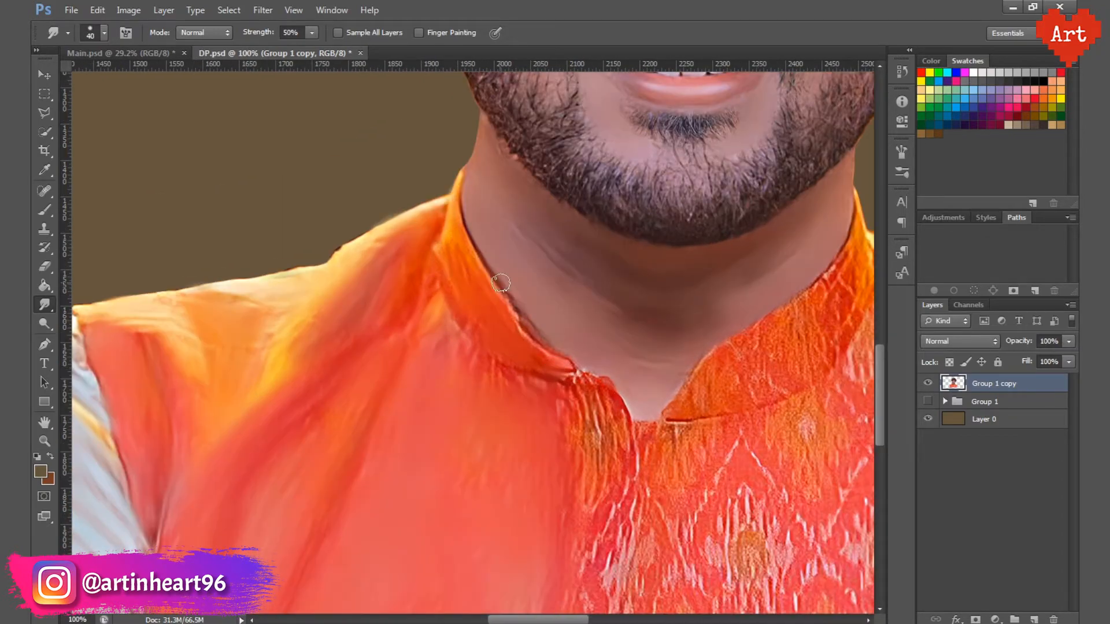
Step: Smudge the front placket below the neckline with a 90 px brush, and continue down the vest's centre with a larger one
{"action": "key", "text": "]"}
{"action": "mouse_move", "coordinate": [639, 405]}
{"action": "left_mouse_down"}
{"action": "mouse_move", "coordinate": [504, 268]}
{"action": "mouse_move", "coordinate": [471, 347]}
{"action": "left_mouse_up"}
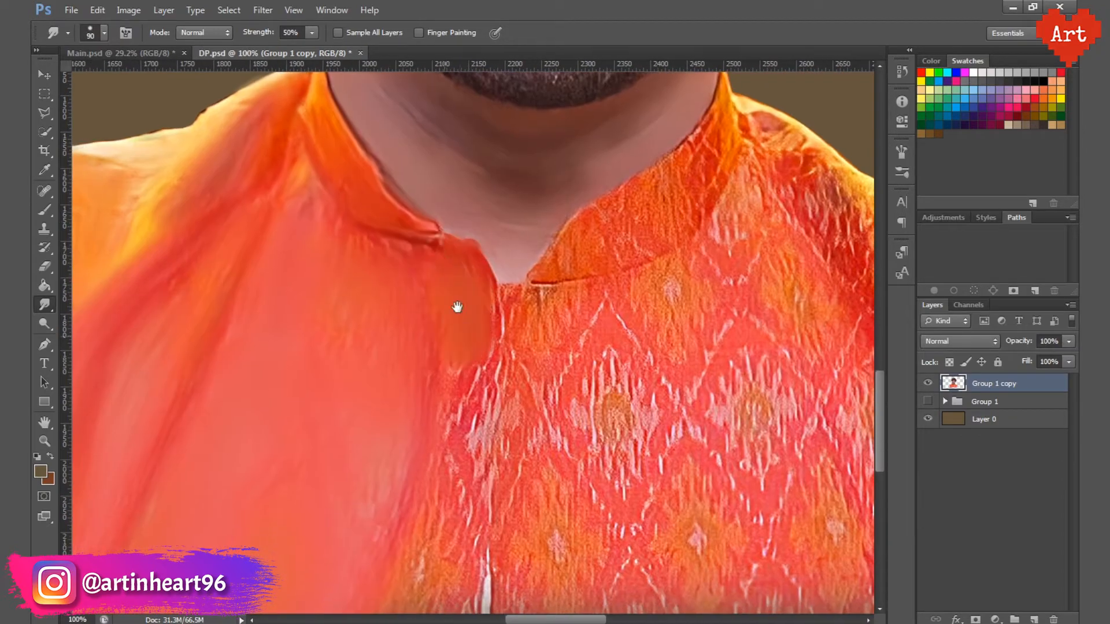
{"action": "left_click_drag", "start_coordinate": [456, 307], "coordinate": [482, 171]}
{"action": "key", "text": "]"}
{"action": "key", "text": "]"}
{"action": "key", "text": "]"}
{"action": "key", "text": "]"}
{"action": "key", "text": "]"}
{"action": "key", "text": "]"}
{"action": "key", "text": "]"}
{"action": "key", "text": "]"}
{"action": "key", "text": "]"}
{"action": "mouse_move", "coordinate": [486, 260]}
{"action": "left_mouse_down"}
{"action": "mouse_move", "coordinate": [458, 340]}
{"action": "mouse_move", "coordinate": [454, 503]}
{"action": "left_mouse_up"}
Step: Smudge the image-right half of the collar into a smooth orange band with a brush of up to 80 px
{"action": "left_click_drag", "start_coordinate": [454, 186], "coordinate": [414, 322]}
{"action": "key", "text": "["}
{"action": "key", "text": "["}
{"action": "key", "text": "["}
{"action": "key", "text": "["}
{"action": "key", "text": "["}
{"action": "key", "text": "["}
{"action": "mouse_move", "coordinate": [461, 286]}
{"action": "left_mouse_down"}
{"action": "mouse_move", "coordinate": [315, 309]}
{"action": "mouse_move", "coordinate": [459, 215]}
{"action": "left_mouse_up"}
{"action": "mouse_move", "coordinate": [460, 215]}
{"action": "left_mouse_down"}
{"action": "mouse_move", "coordinate": [466, 263]}
{"action": "mouse_move", "coordinate": [565, 153]}
{"action": "left_mouse_up"}
{"action": "key", "text": "]"}
{"action": "key", "text": "]"}
{"action": "mouse_move", "coordinate": [564, 211]}
{"action": "left_mouse_down"}
{"action": "mouse_move", "coordinate": [495, 310]}
{"action": "mouse_move", "coordinate": [370, 393]}
{"action": "left_mouse_up"}
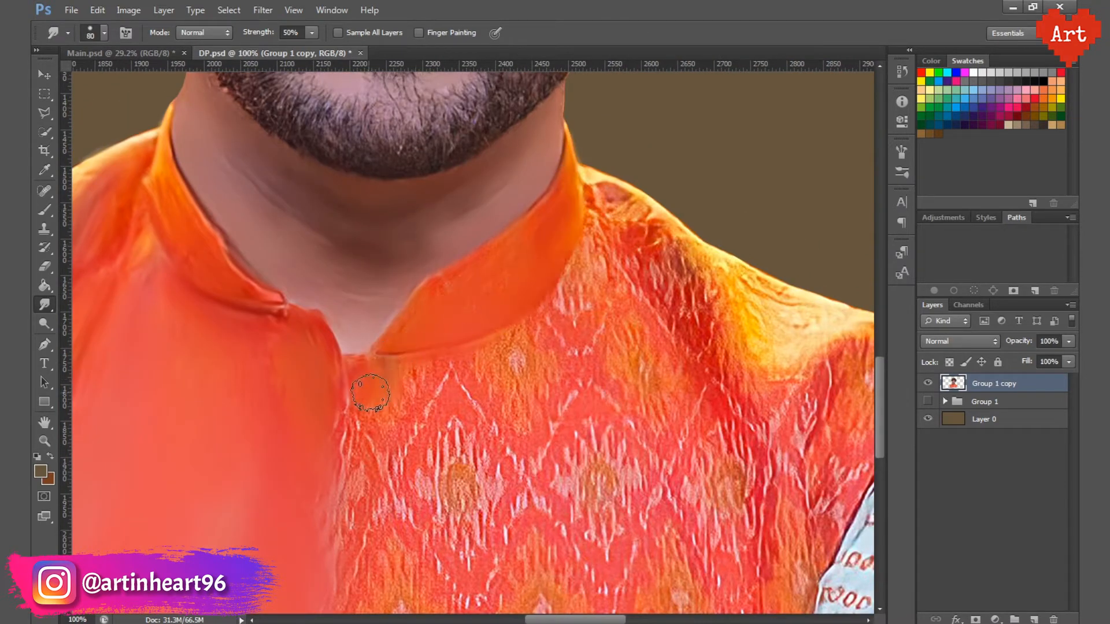
Step: Smudge the vest fabric on the image-right shoulder into soft folds, increasing the brush size as the area widens
{"action": "left_click_drag", "start_coordinate": [595, 185], "coordinate": [708, 347]}
{"action": "left_click_drag", "start_coordinate": [606, 225], "coordinate": [618, 301]}
{"action": "mouse_move", "coordinate": [714, 299]}
{"action": "left_mouse_down"}
{"action": "mouse_move", "coordinate": [624, 198]}
{"action": "mouse_move", "coordinate": [659, 196]}
{"action": "left_mouse_up"}
{"action": "key", "text": "]"}
{"action": "key", "text": "]"}
{"action": "key", "text": "]"}
{"action": "mouse_move", "coordinate": [659, 196]}
{"action": "left_mouse_down"}
{"action": "mouse_move", "coordinate": [700, 271]}
{"action": "mouse_move", "coordinate": [798, 336]}
{"action": "left_mouse_up"}
{"action": "mouse_move", "coordinate": [716, 370]}
{"action": "left_mouse_down"}
{"action": "mouse_move", "coordinate": [606, 218]}
{"action": "mouse_move", "coordinate": [641, 389]}
{"action": "mouse_move", "coordinate": [693, 457]}
{"action": "left_mouse_up"}
Step: Smudge away the woven pattern on the vest's image-right chest down to the faded lower edge with a brush of up to 200 px
{"action": "key", "text": "]"}
{"action": "left_click_drag", "start_coordinate": [520, 249], "coordinate": [529, 203]}
{"action": "key", "text": "]"}
{"action": "mouse_move", "coordinate": [495, 151]}
{"action": "left_mouse_down"}
{"action": "mouse_move", "coordinate": [571, 300]}
{"action": "mouse_move", "coordinate": [267, 391]}
{"action": "left_mouse_up"}
{"action": "left_click_drag", "start_coordinate": [607, 341], "coordinate": [632, 405]}
{"action": "key", "text": "]"}
{"action": "left_click_drag", "start_coordinate": [283, 404], "coordinate": [289, 537]}
{"action": "mouse_move", "coordinate": [471, 410]}
{"action": "left_mouse_down"}
{"action": "mouse_move", "coordinate": [605, 433]}
{"action": "mouse_move", "coordinate": [497, 495]}
{"action": "left_mouse_up"}
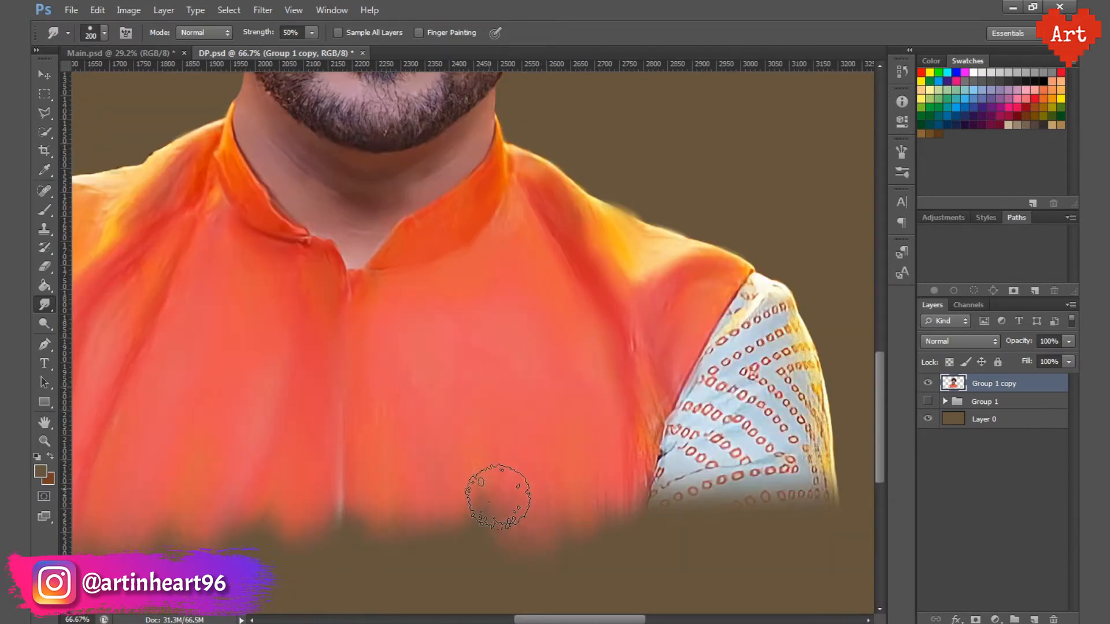
Step: Smudge the vest's edge beside the image-right sleeve down into the brown fade with a 90 px brush
{"action": "scroll", "coordinate": [517, 424], "scroll_direction": "down", "scroll_amount": 3}
{"action": "left_click_drag", "start_coordinate": [222, 462], "coordinate": [247, 489]}
{"action": "scroll", "coordinate": [685, 451], "scroll_direction": "up", "scroll_amount": 6}
{"action": "key", "text": "bracketleft"}
{"action": "key", "text": "bracketleft"}
{"action": "key", "text": "bracketleft"}
{"action": "key", "text": "bracketleft"}
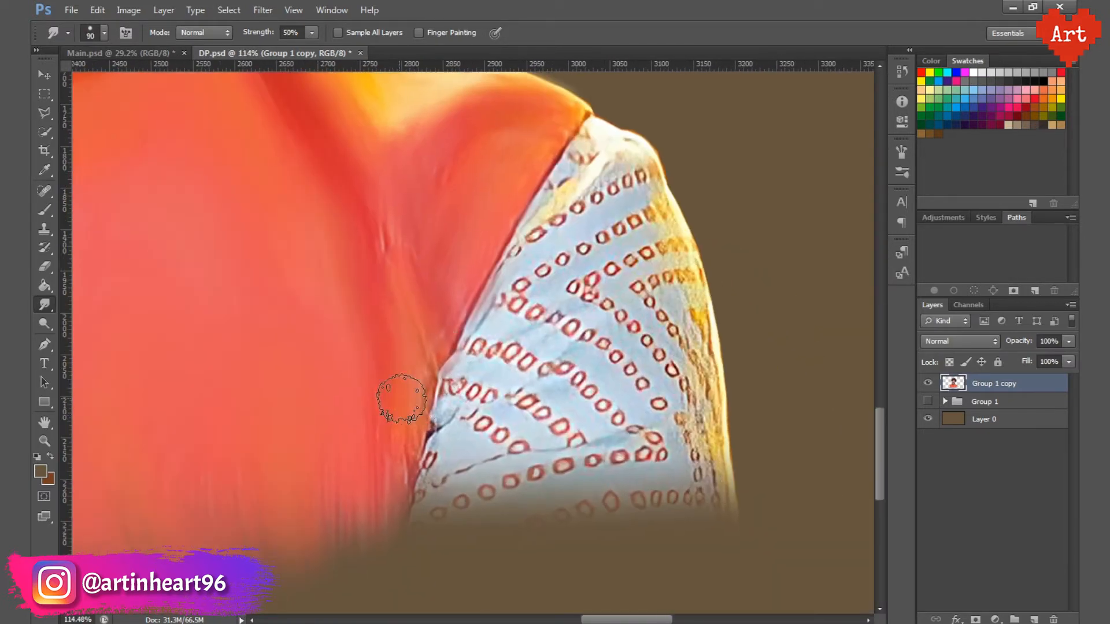
{"action": "left_click_drag", "start_coordinate": [401, 399], "coordinate": [381, 543]}
Step: Smudge the ring pattern on the image-right sleeve into soft diagonal stripes with an 80 px brush
{"action": "key", "text": "bracketleft"}
{"action": "key", "text": "bracketleft"}
{"action": "left_click_drag", "start_coordinate": [588, 173], "coordinate": [533, 228]}
{"action": "left_click_drag", "start_coordinate": [636, 220], "coordinate": [511, 289]}
{"action": "mouse_move", "coordinate": [511, 306]}
{"action": "left_mouse_down"}
{"action": "mouse_move", "coordinate": [599, 340]}
{"action": "mouse_move", "coordinate": [661, 405]}
{"action": "left_mouse_up"}
{"action": "left_click_drag", "start_coordinate": [474, 346], "coordinate": [621, 417]}
{"action": "left_click_drag", "start_coordinate": [451, 386], "coordinate": [578, 440]}
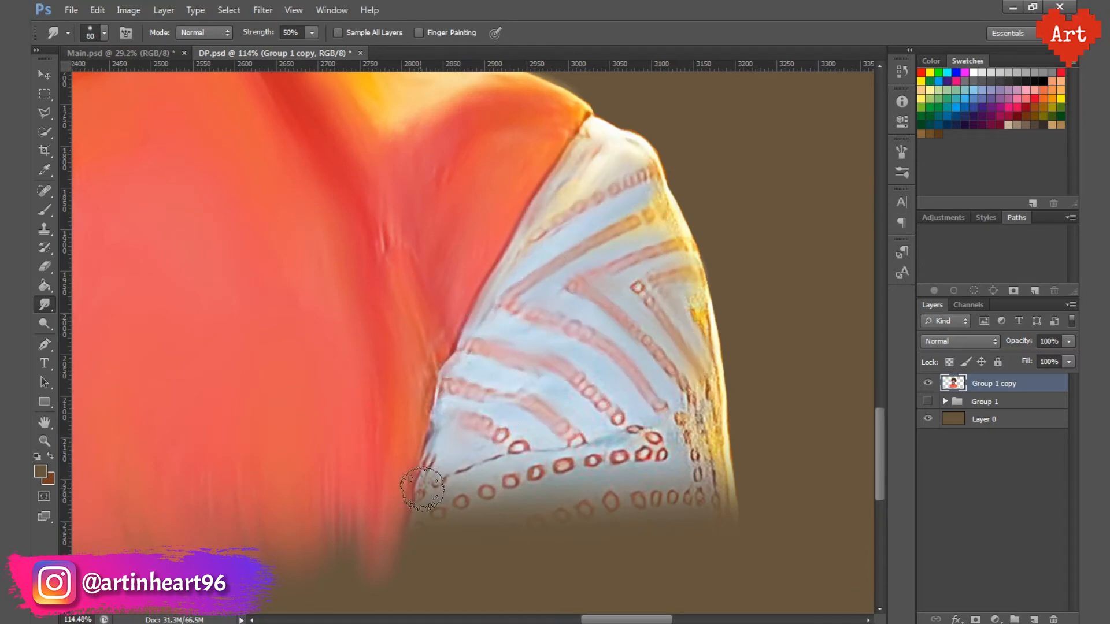
{"action": "left_click_drag", "start_coordinate": [662, 454], "coordinate": [509, 481]}
{"action": "left_click_drag", "start_coordinate": [509, 481], "coordinate": [435, 512]}
{"action": "left_click_drag", "start_coordinate": [696, 387], "coordinate": [714, 508]}
Step: Blend the lower end of the image-right sleeve into the brown background with a much larger Smudge brush, up to 400 px
{"action": "scroll", "coordinate": [739, 342], "scroll_direction": "down", "scroll_amount": 3}
{"action": "key", "text": "bracketright"}
{"action": "key", "text": "bracketright"}
{"action": "key", "text": "bracketright"}
{"action": "key", "text": "bracketright"}
{"action": "key", "text": "bracketright"}
{"action": "mouse_move", "coordinate": [698, 420]}
{"action": "left_mouse_down"}
{"action": "mouse_move", "coordinate": [557, 421]}
{"action": "mouse_move", "coordinate": [486, 456]}
{"action": "left_mouse_up"}
{"action": "scroll", "coordinate": [485, 457], "scroll_direction": "down", "scroll_amount": 4}
{"action": "key", "text": "bracketright"}
{"action": "key", "text": "bracketright"}
{"action": "key", "text": "bracketright"}
{"action": "key", "text": "bracketright"}
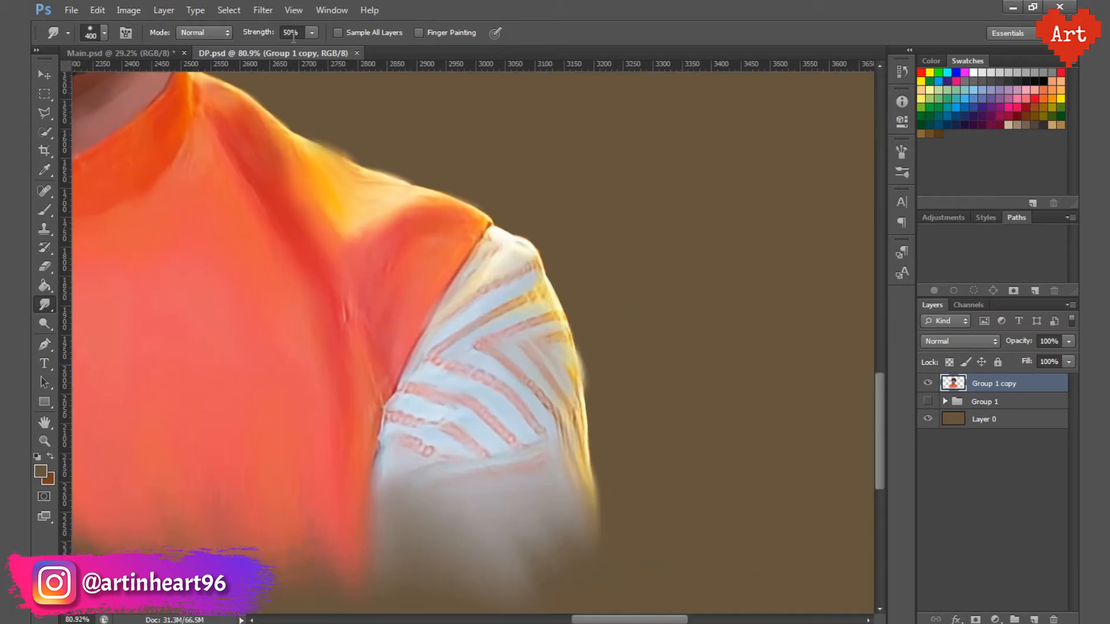
Step: Lower the smudge strength to 30% and smudge the beard along the image-right jaw and chin, reducing the brush to 50 px
{"action": "scroll", "coordinate": [512, 344], "scroll_direction": "down", "scroll_amount": 2}
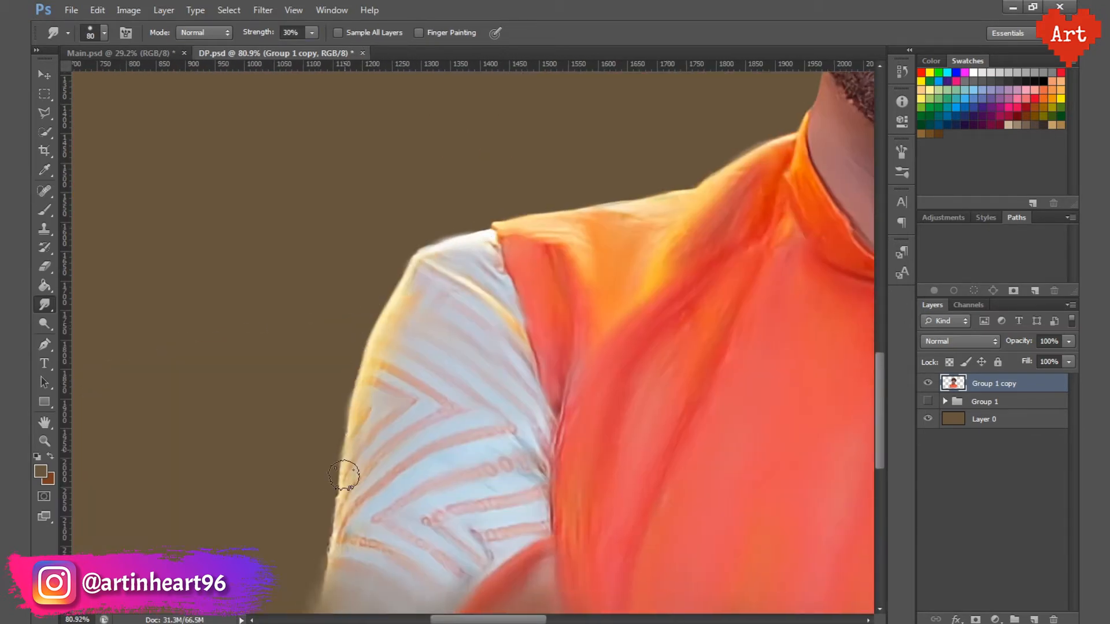
{"action": "key", "text": "ctrl+0"}
{"action": "scroll", "coordinate": [497, 323], "scroll_direction": "up", "scroll_amount": 5}
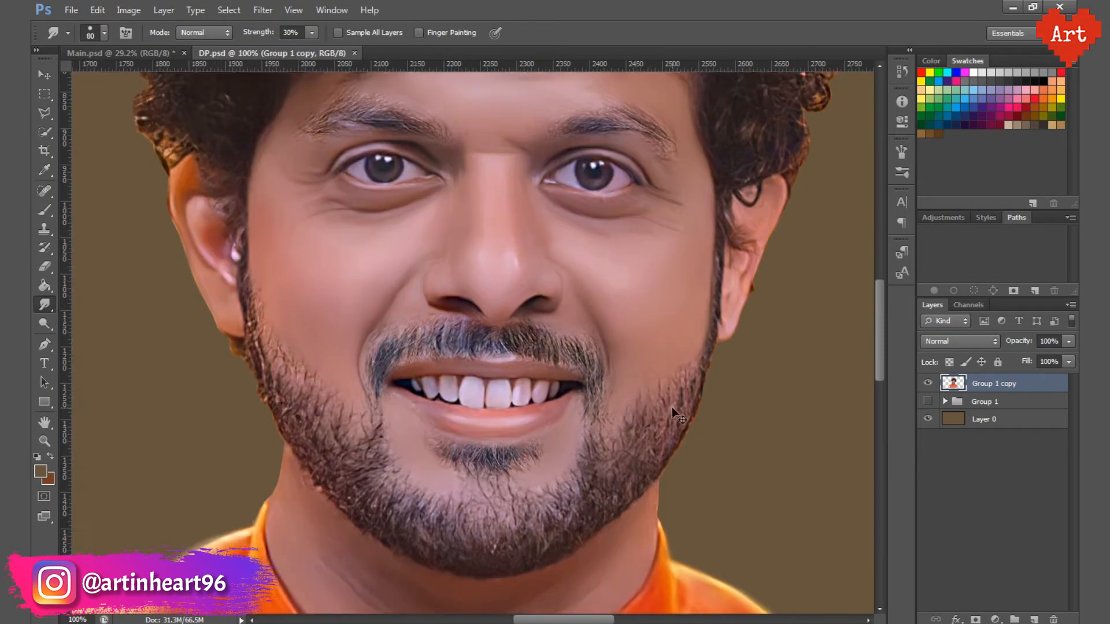
{"action": "key", "text": "bracketleft"}
{"action": "mouse_move", "coordinate": [615, 389]}
{"action": "left_mouse_down"}
{"action": "mouse_move", "coordinate": [630, 386]}
{"action": "mouse_move", "coordinate": [599, 449]}
{"action": "left_mouse_up"}
{"action": "scroll", "coordinate": [599, 449], "scroll_direction": "up", "scroll_amount": 1}
{"action": "left_click_drag", "start_coordinate": [652, 457], "coordinate": [735, 411]}
{"action": "key", "text": "bracketleft"}
{"action": "mouse_move", "coordinate": [620, 386]}
{"action": "left_mouse_down"}
{"action": "mouse_move", "coordinate": [602, 356]}
{"action": "mouse_move", "coordinate": [562, 380]}
{"action": "left_mouse_up"}
{"action": "key", "text": "bracketleft"}
{"action": "mouse_move", "coordinate": [562, 404]}
{"action": "left_mouse_down"}
{"action": "mouse_move", "coordinate": [609, 478]}
{"action": "mouse_move", "coordinate": [737, 399]}
{"action": "left_mouse_up"}
{"action": "mouse_move", "coordinate": [625, 384]}
{"action": "left_mouse_down"}
{"action": "mouse_move", "coordinate": [691, 416]}
{"action": "mouse_move", "coordinate": [523, 414]}
{"action": "mouse_move", "coordinate": [587, 452]}
{"action": "mouse_move", "coordinate": [488, 512]}
{"action": "mouse_move", "coordinate": [343, 438]}
{"action": "mouse_move", "coordinate": [289, 373]}
{"action": "left_mouse_up"}
{"action": "left_click_drag", "start_coordinate": [290, 416], "coordinate": [347, 480]}
{"action": "mouse_move", "coordinate": [506, 383]}
{"action": "left_mouse_down"}
{"action": "mouse_move", "coordinate": [575, 393]}
{"action": "mouse_move", "coordinate": [638, 384]}
{"action": "left_mouse_up"}
{"action": "left_click_drag", "start_coordinate": [419, 372], "coordinate": [550, 374]}
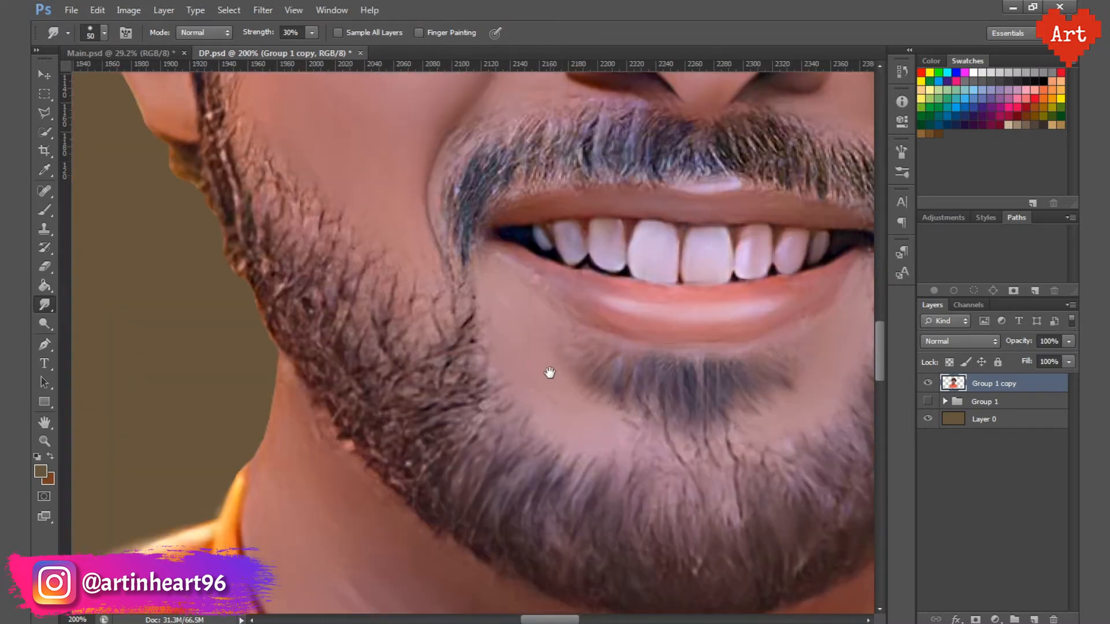
Step: Smudge the beard and sideburn on the image-left jaw along the hair direction, and save the document
{"action": "key", "text": "bracketright"}
{"action": "left_click_drag", "start_coordinate": [434, 408], "coordinate": [364, 413]}
{"action": "mouse_move", "coordinate": [369, 347]}
{"action": "left_mouse_down"}
{"action": "mouse_move", "coordinate": [385, 427]}
{"action": "mouse_move", "coordinate": [332, 389]}
{"action": "left_mouse_up"}
{"action": "left_click_drag", "start_coordinate": [304, 324], "coordinate": [332, 376]}
{"action": "key", "text": "bracketleft"}
{"action": "key", "text": "bracketleft"}
{"action": "mouse_move", "coordinate": [286, 364]}
{"action": "left_mouse_down"}
{"action": "mouse_move", "coordinate": [272, 306]}
{"action": "mouse_move", "coordinate": [305, 290]}
{"action": "mouse_move", "coordinate": [298, 363]}
{"action": "left_mouse_up"}
{"action": "left_click_drag", "start_coordinate": [280, 301], "coordinate": [294, 348]}
{"action": "scroll", "coordinate": [493, 388], "scroll_direction": "down", "scroll_amount": 3}
{"action": "key", "text": "ctrl+s"}
Step: Smudge the moustache hairs smooth from one mouth corner to the other with a 50 px brush
{"action": "scroll", "coordinate": [590, 432], "scroll_direction": "up", "scroll_amount": 4}
{"action": "key", "text": "bracketright"}
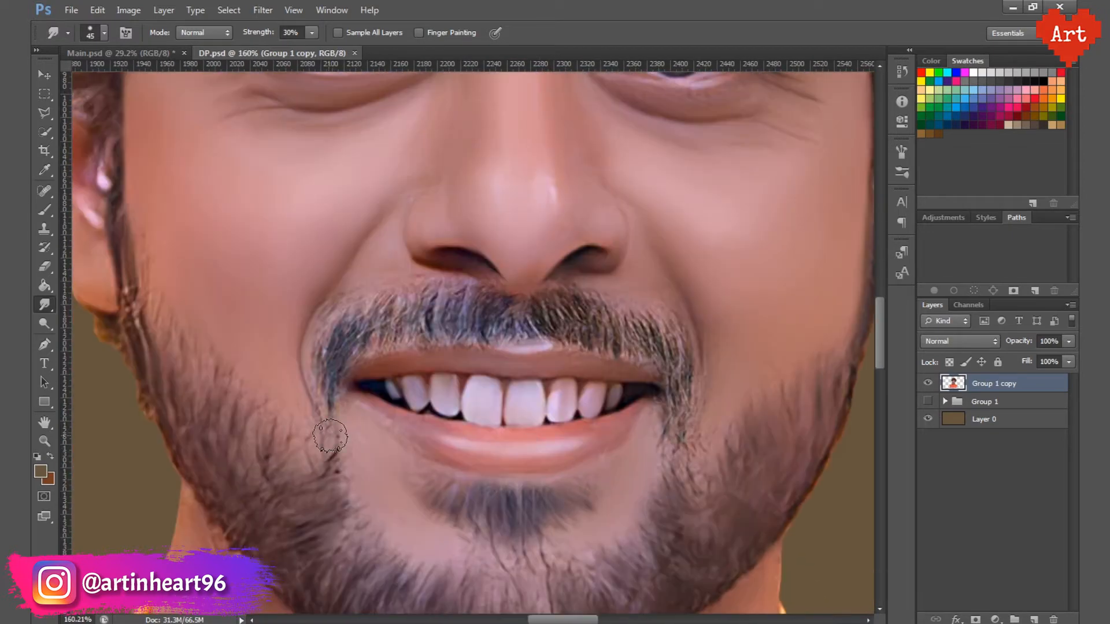
{"action": "mouse_move", "coordinate": [329, 427]}
{"action": "left_mouse_down"}
{"action": "mouse_move", "coordinate": [379, 323]}
{"action": "mouse_move", "coordinate": [644, 344]}
{"action": "left_mouse_up"}
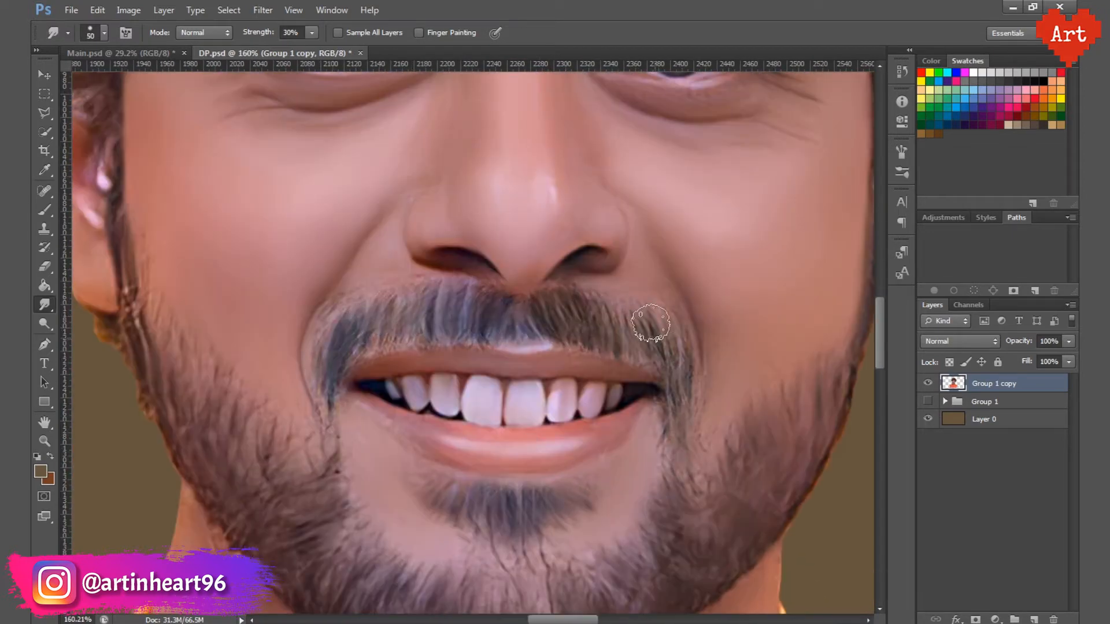
Step: Smudge both eyebrows smooth along their hair direction with a 50 px brush, and save the document
{"action": "scroll", "coordinate": [685, 341], "scroll_direction": "down", "scroll_amount": 3}
{"action": "scroll", "coordinate": [500, 266], "scroll_direction": "up", "scroll_amount": 3}
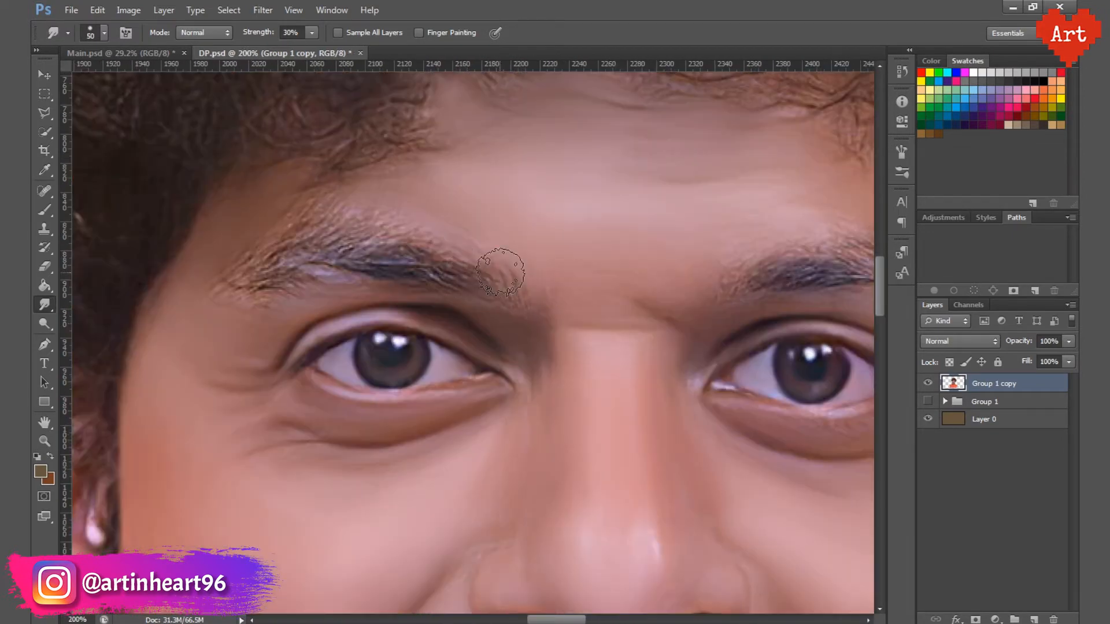
{"action": "mouse_move", "coordinate": [356, 242]}
{"action": "left_mouse_down"}
{"action": "mouse_move", "coordinate": [354, 265]}
{"action": "mouse_move", "coordinate": [280, 248]}
{"action": "left_mouse_up"}
{"action": "left_click_drag", "start_coordinate": [488, 244], "coordinate": [266, 246]}
{"action": "mouse_move", "coordinate": [593, 268]}
{"action": "left_mouse_down"}
{"action": "mouse_move", "coordinate": [613, 250]}
{"action": "mouse_move", "coordinate": [734, 307]}
{"action": "left_mouse_up"}
{"action": "scroll", "coordinate": [688, 337], "scroll_direction": "down", "scroll_amount": 3}
{"action": "key", "text": "ctrl+s"}
Step: Enlarge the smudge brush to 125 px and smudge the hair on the image-left side smooth from the ear to the crown
{"action": "mouse_move", "coordinate": [363, 258]}
{"action": "left_mouse_down"}
{"action": "mouse_move", "coordinate": [382, 337]}
{"action": "mouse_move", "coordinate": [269, 463]}
{"action": "left_mouse_up"}
{"action": "scroll", "coordinate": [382, 337], "scroll_direction": "up", "scroll_amount": 1}
{"action": "key", "text": "bracketright"}
{"action": "key", "text": "bracketright"}
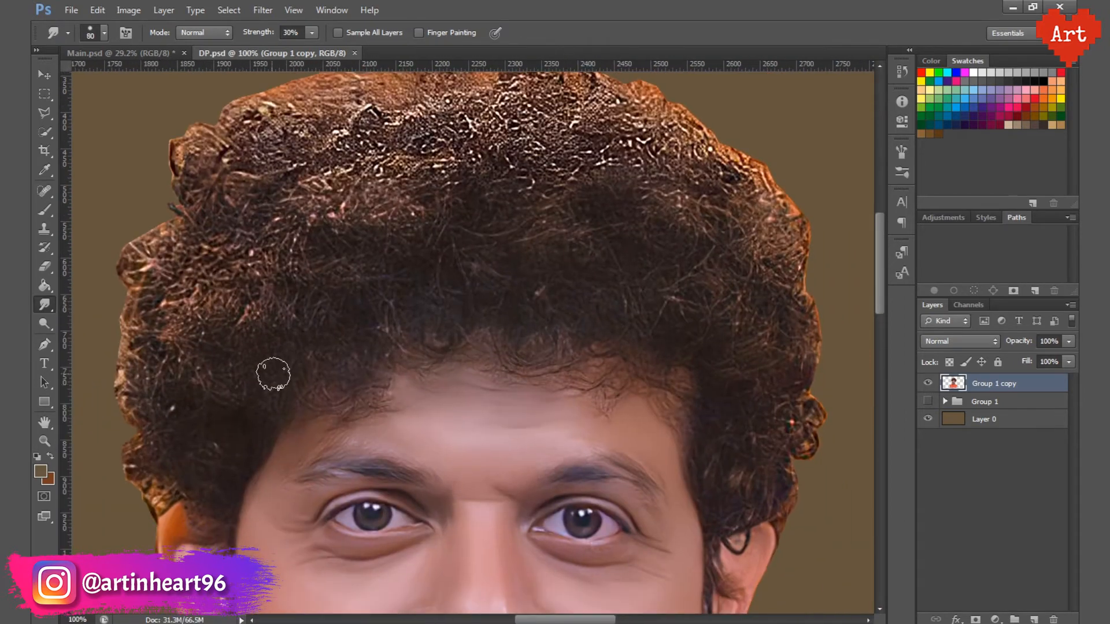
{"action": "key", "text": "bracketright"}
{"action": "key", "text": "bracketright"}
{"action": "key", "text": "bracketright"}
{"action": "left_click_drag", "start_coordinate": [160, 450], "coordinate": [227, 438]}
{"action": "key", "text": "bracketright"}
{"action": "left_click_drag", "start_coordinate": [186, 385], "coordinate": [161, 369]}
{"action": "left_click_drag", "start_coordinate": [353, 398], "coordinate": [361, 399]}
{"action": "mouse_move", "coordinate": [214, 313]}
{"action": "left_mouse_down"}
{"action": "mouse_move", "coordinate": [252, 245]}
{"action": "mouse_move", "coordinate": [322, 262]}
{"action": "mouse_move", "coordinate": [337, 284]}
{"action": "left_mouse_up"}
{"action": "mouse_move", "coordinate": [370, 289]}
{"action": "left_mouse_down"}
{"action": "mouse_move", "coordinate": [446, 314]}
{"action": "mouse_move", "coordinate": [274, 147]}
{"action": "mouse_move", "coordinate": [215, 171]}
{"action": "left_mouse_up"}
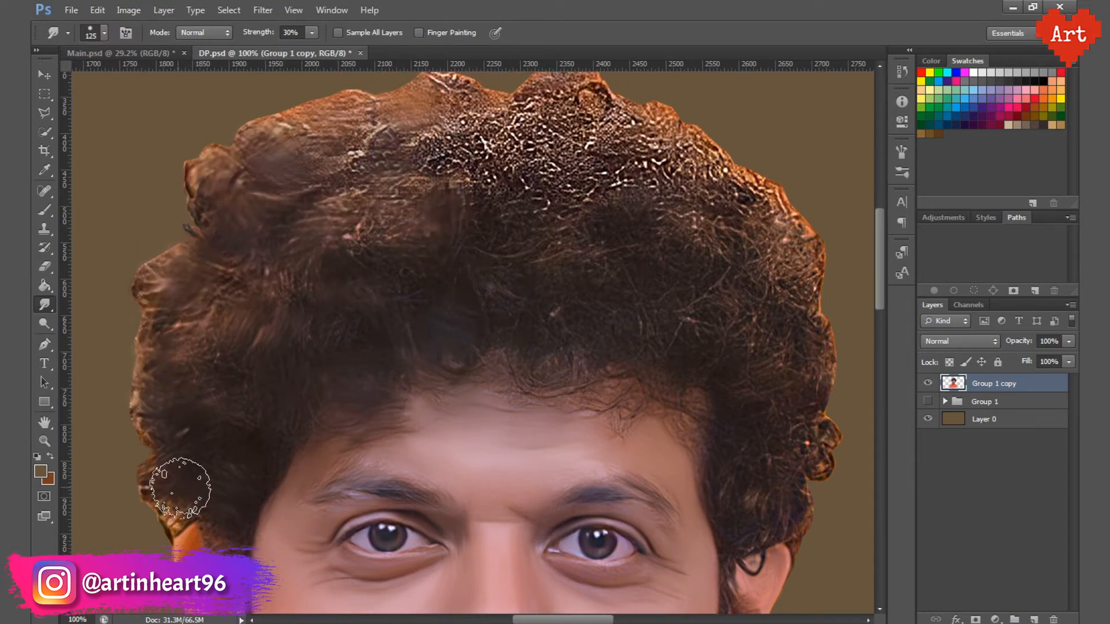
Step: Smudge the middle and crown of the hair smooth with the 125 px brush, continuing onto the image-right side
{"action": "left_click_drag", "start_coordinate": [518, 201], "coordinate": [410, 197]}
{"action": "left_click_drag", "start_coordinate": [376, 136], "coordinate": [302, 144]}
{"action": "left_click_drag", "start_coordinate": [413, 349], "coordinate": [416, 387]}
{"action": "mouse_move", "coordinate": [491, 188]}
{"action": "left_mouse_down"}
{"action": "mouse_move", "coordinate": [450, 124]}
{"action": "mouse_move", "coordinate": [523, 151]}
{"action": "mouse_move", "coordinate": [656, 261]}
{"action": "left_mouse_up"}
{"action": "left_click_drag", "start_coordinate": [608, 160], "coordinate": [677, 202]}
Step: Reduce the smudge brush to 80 px and blend the hair along the image-right side and top edge
{"action": "key", "text": "bracketleft"}
{"action": "key", "text": "bracketleft"}
{"action": "key", "text": "bracketleft"}
{"action": "mouse_move", "coordinate": [630, 482]}
{"action": "left_mouse_down"}
{"action": "mouse_move", "coordinate": [662, 397]}
{"action": "mouse_move", "coordinate": [654, 475]}
{"action": "mouse_move", "coordinate": [664, 410]}
{"action": "left_mouse_up"}
{"action": "left_click_drag", "start_coordinate": [613, 110], "coordinate": [671, 193]}
{"action": "left_click_drag", "start_coordinate": [457, 250], "coordinate": [386, 251]}
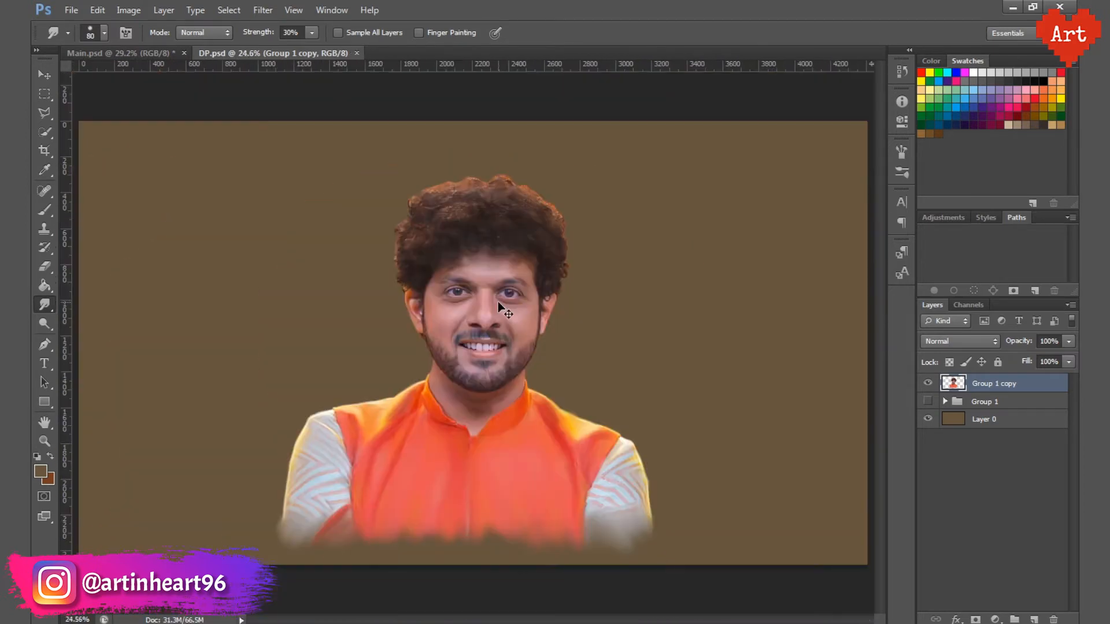
Step: Create a new layer group named Eyes above the portrait layer
{"action": "left_click_drag", "start_coordinate": [445, 352], "coordinate": [543, 376]}
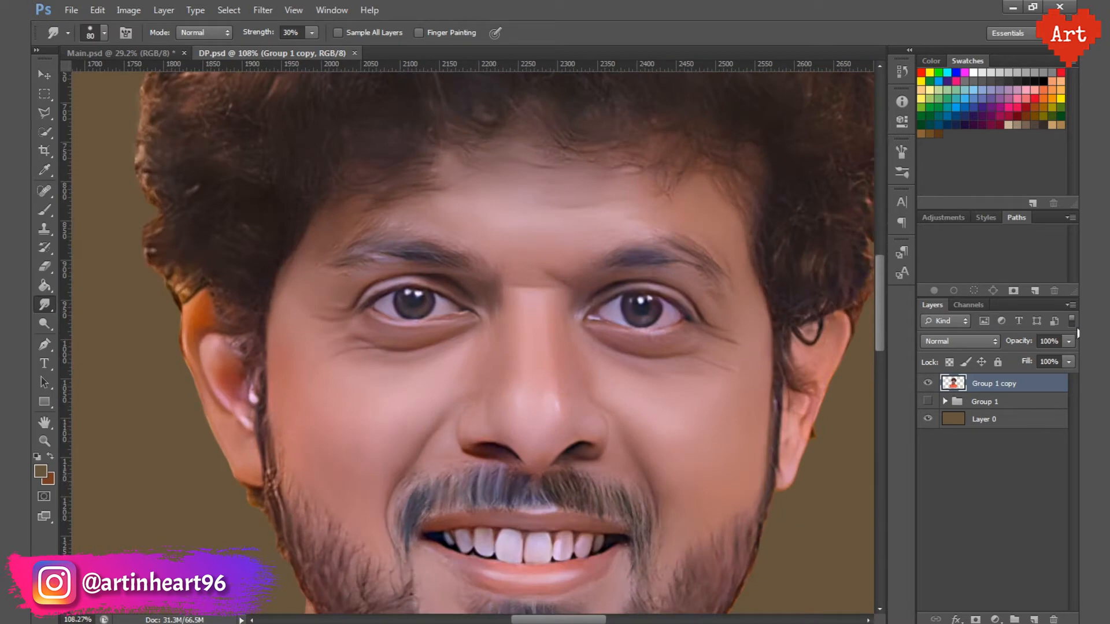
{"action": "left_click", "coordinate": [1070, 304]}
{"action": "left_click", "coordinate": [976, 343]}
{"action": "type", "text": "Eyes"}
{"action": "key", "text": "Return"}
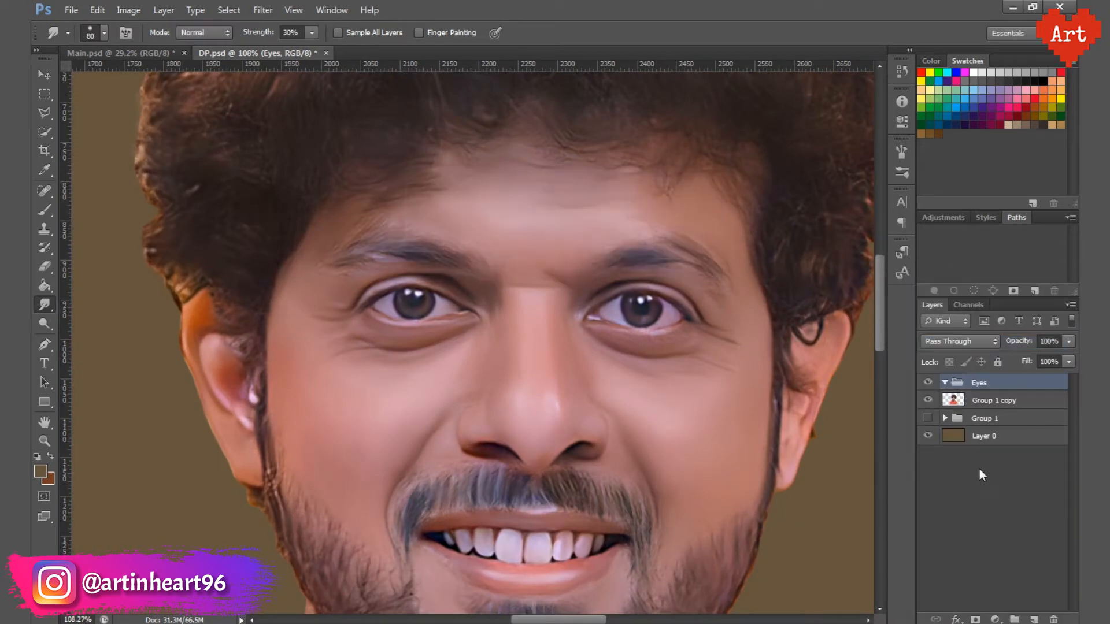
Step: Prepare a white brush at 30% opacity with a new preset and add an empty layer inside the Eyes group
{"action": "left_click_drag", "start_coordinate": [394, 279], "coordinate": [436, 320]}
{"action": "left_click", "coordinate": [37, 456]}
{"action": "key", "text": "b"}
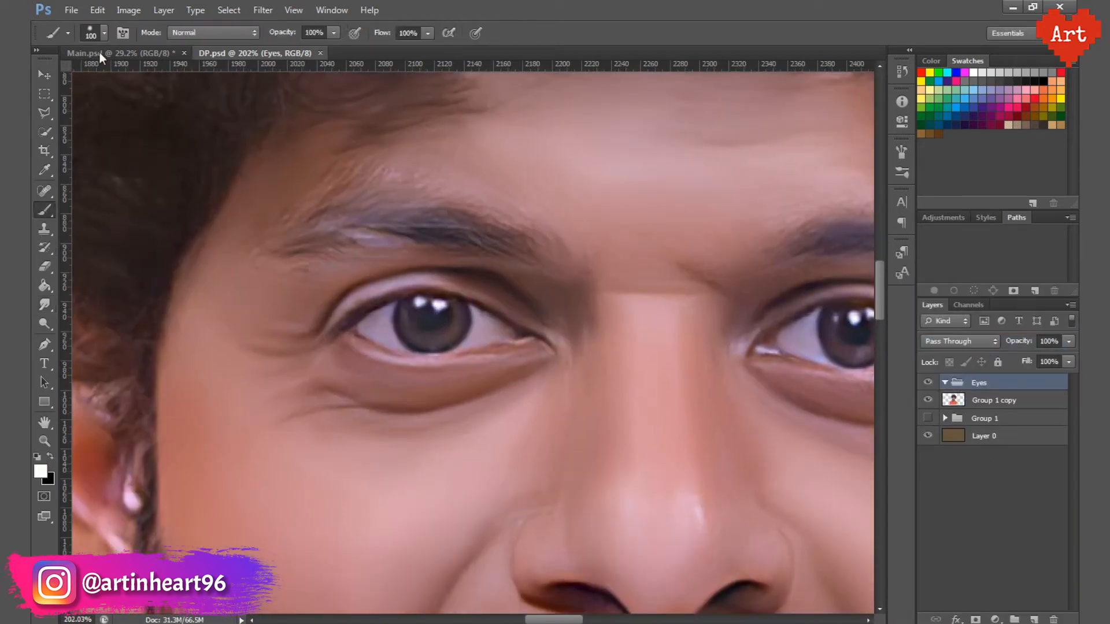
{"action": "left_click", "coordinate": [104, 33]}
{"action": "double_click", "coordinate": [168, 163]}
{"action": "mouse_move", "coordinate": [435, 329]}
{"action": "left_mouse_down"}
{"action": "mouse_move", "coordinate": [454, 333]}
{"action": "mouse_move", "coordinate": [310, 326]}
{"action": "left_mouse_up"}
{"action": "left_click", "coordinate": [1034, 619]}
Step: Brighten the white of the image-left eye on both sides of the iris with a 7 px white brush
{"action": "left_click", "coordinate": [406, 312]}
{"action": "key", "text": "bracketleft"}
{"action": "key", "text": "bracketleft"}
{"action": "key", "text": "bracketleft"}
{"action": "key", "text": "bracketleft"}
{"action": "key", "text": "bracketleft"}
{"action": "key", "text": "bracketleft"}
{"action": "key", "text": "bracketleft"}
{"action": "key", "text": "bracketleft"}
{"action": "key", "text": "bracketleft"}
{"action": "key", "text": "bracketleft"}
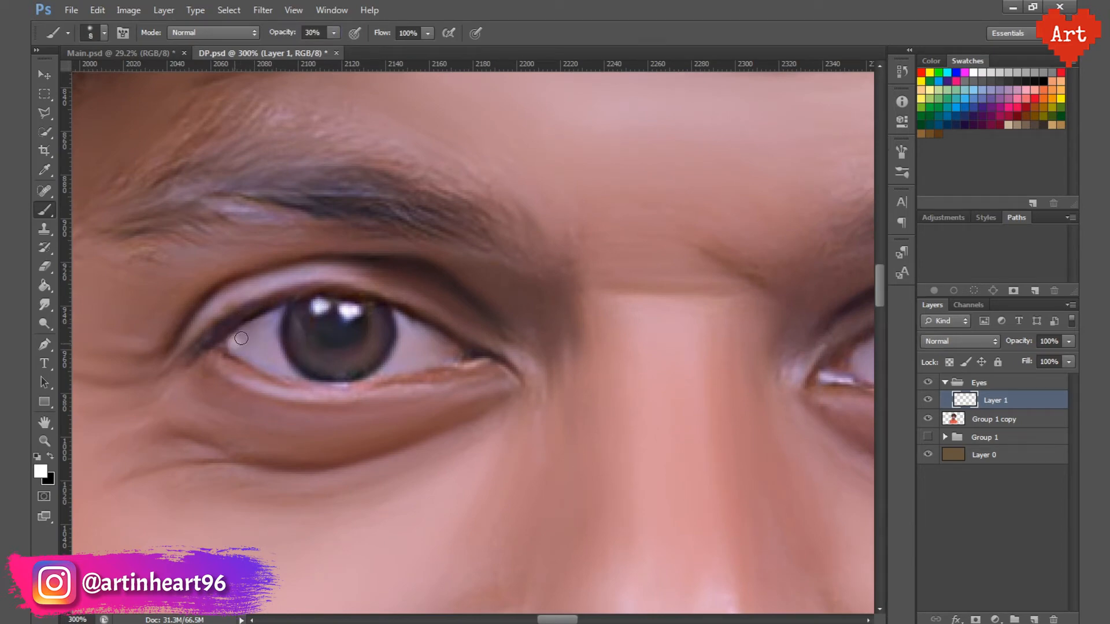
{"action": "left_click_drag", "start_coordinate": [274, 328], "coordinate": [287, 372]}
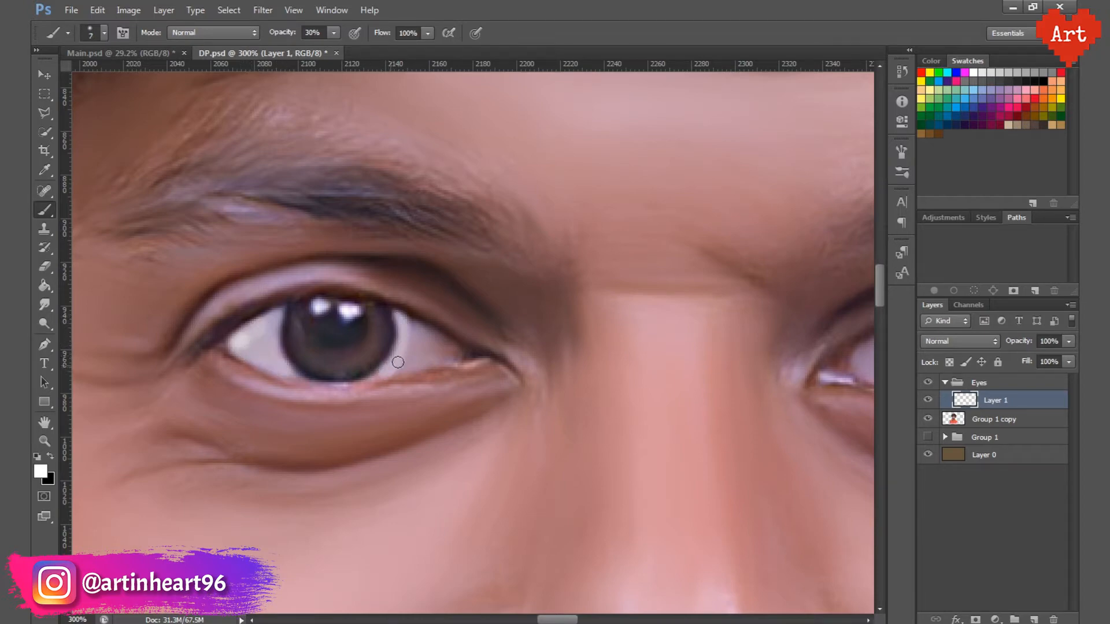
{"action": "left_click_drag", "start_coordinate": [435, 357], "coordinate": [426, 329]}
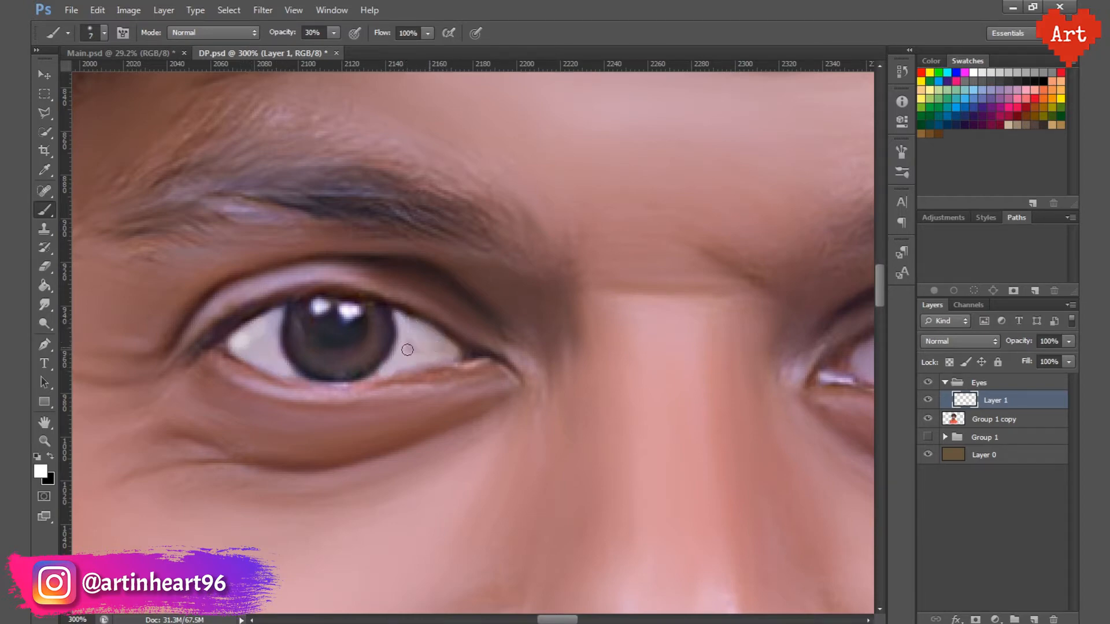
Step: Brighten the white of the image-right eye on both sides of the iris with the small white brush
{"action": "scroll", "coordinate": [285, 329], "scroll_direction": "right", "scroll_amount": 8}
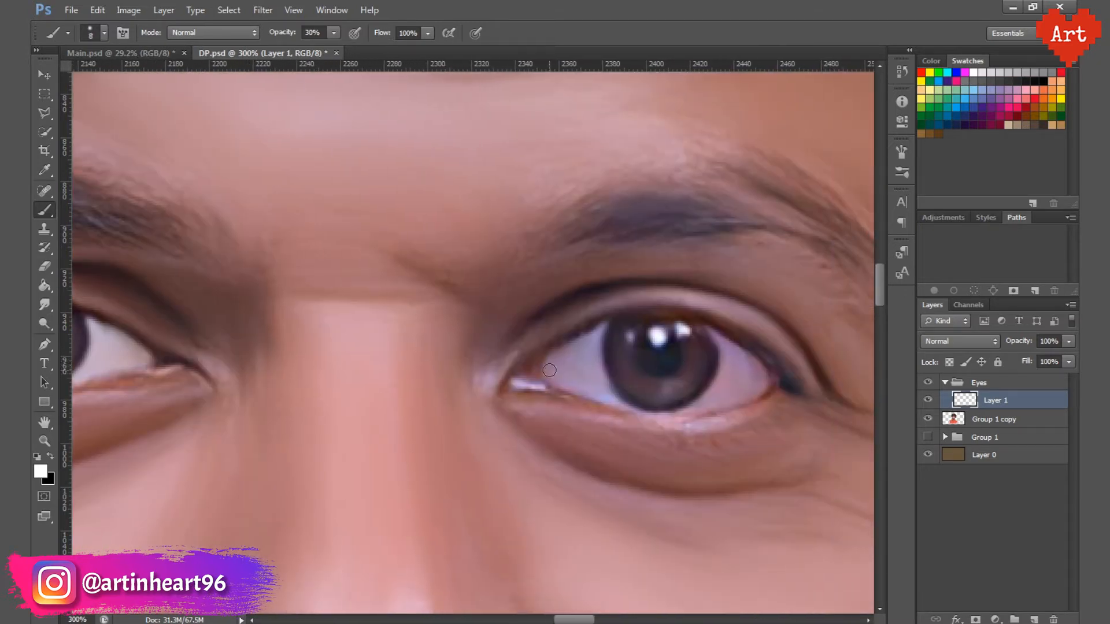
{"action": "left_click_drag", "start_coordinate": [551, 370], "coordinate": [590, 341]}
{"action": "key", "text": "bracketleft"}
{"action": "key", "text": "bracketleft"}
{"action": "key", "text": "bracketleft"}
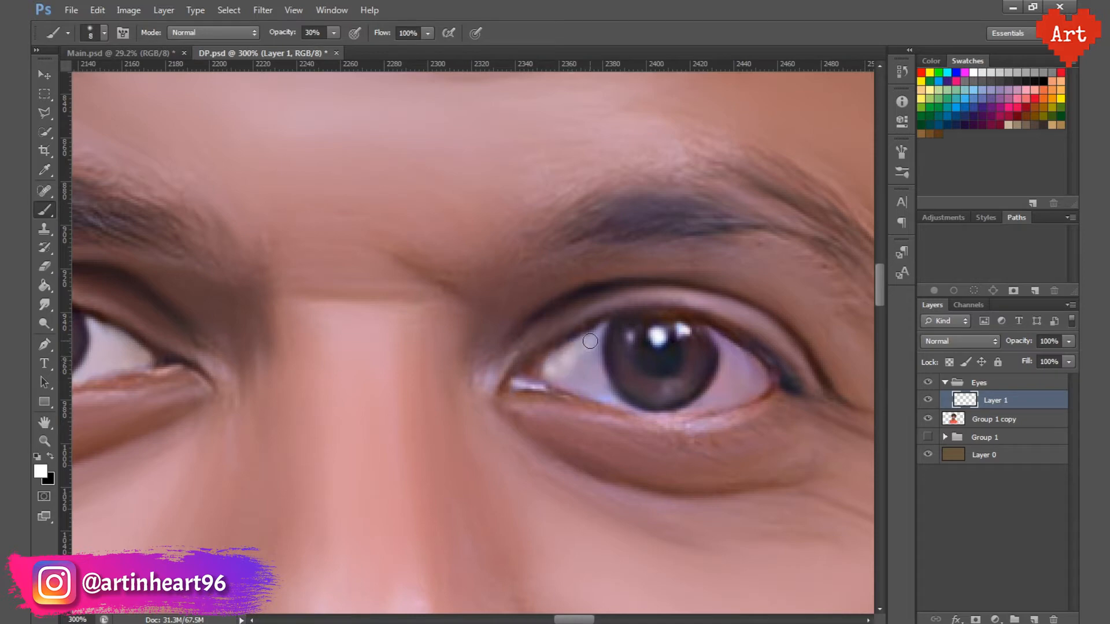
{"action": "left_click_drag", "start_coordinate": [611, 394], "coordinate": [566, 370]}
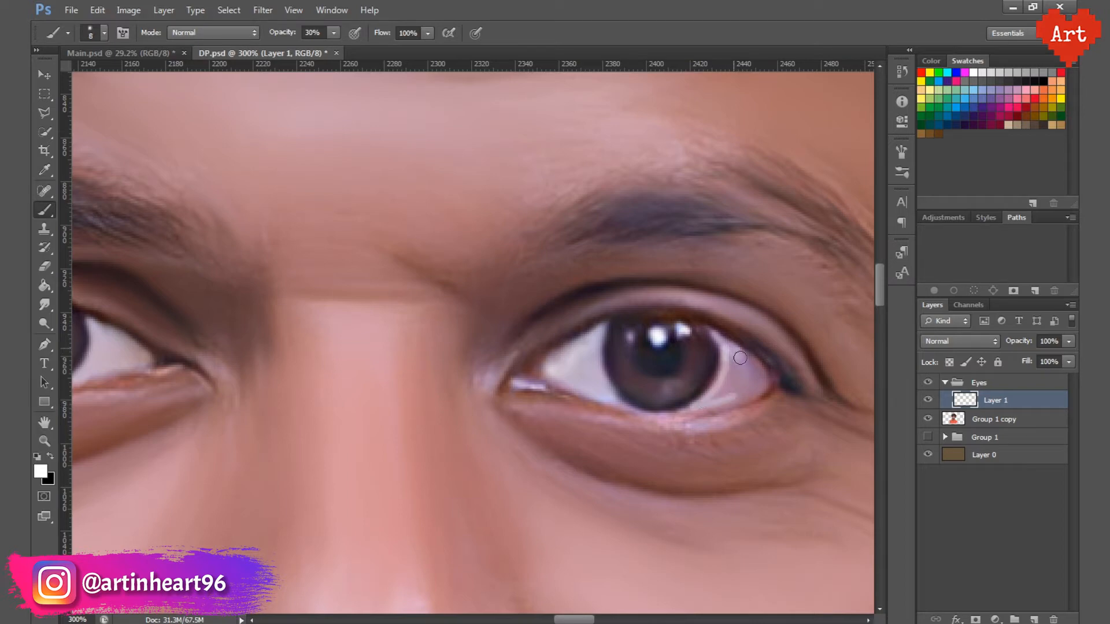
{"action": "mouse_move", "coordinate": [760, 386]}
{"action": "left_mouse_down"}
{"action": "mouse_move", "coordinate": [723, 390]}
{"action": "mouse_move", "coordinate": [750, 380]}
{"action": "left_mouse_up"}
Step: Set the eye-white layer to Overlay blending at 50% opacity and save the document
{"action": "scroll", "coordinate": [547, 314], "scroll_direction": "down", "scroll_amount": 3}
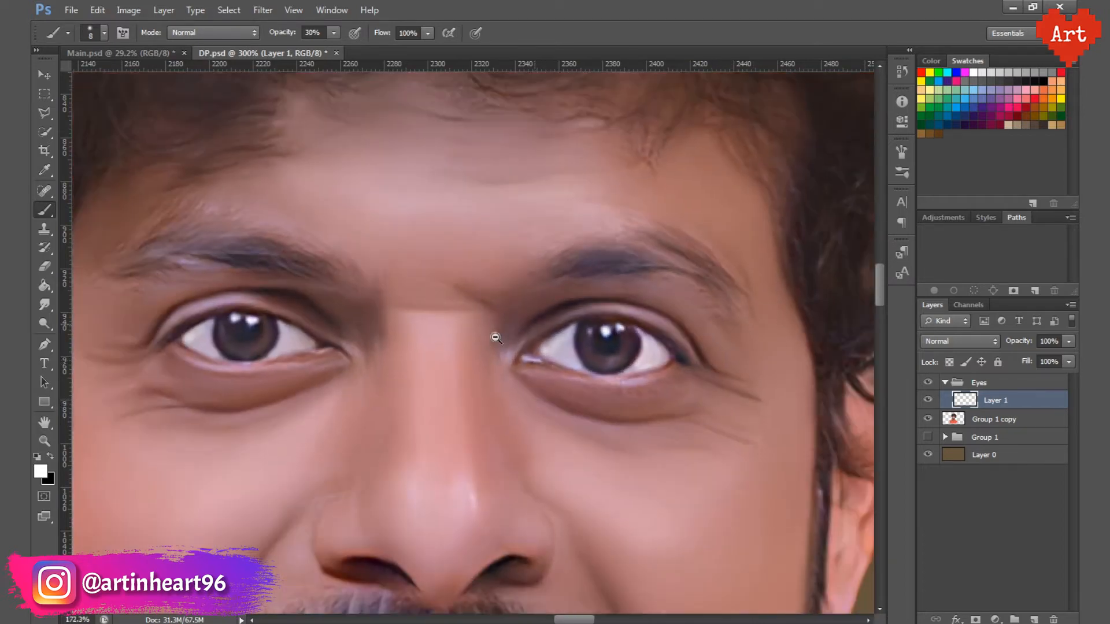
{"action": "left_click", "coordinate": [959, 341]}
{"action": "left_click", "coordinate": [959, 188]}
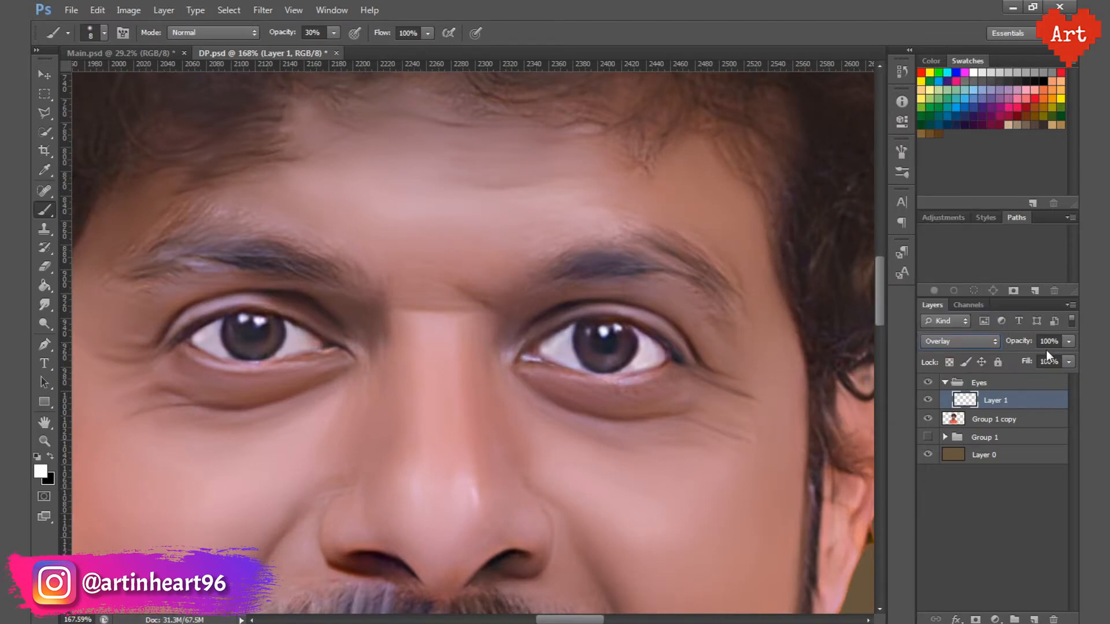
{"action": "type", "text": "50"}
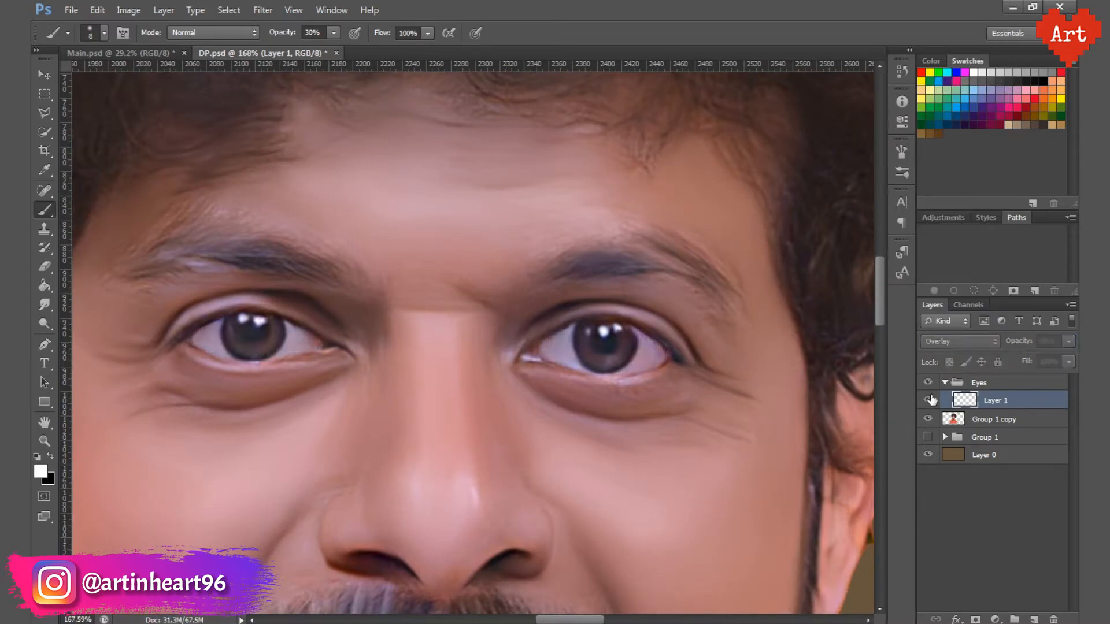
{"action": "scroll", "coordinate": [301, 364], "scroll_direction": "up", "scroll_amount": 3}
{"action": "key", "text": "ctrl+s"}
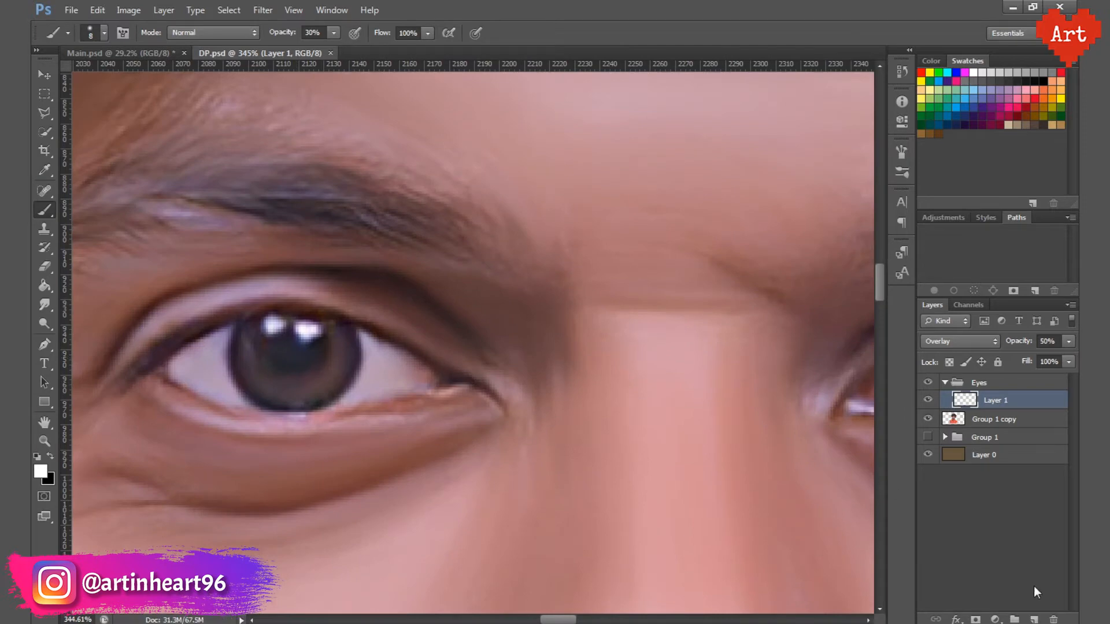
Step: Add a new layer, darken the iris rims of both eyes with a 5 px black brush at 50% opacity, and save
{"action": "left_click", "coordinate": [1034, 619]}
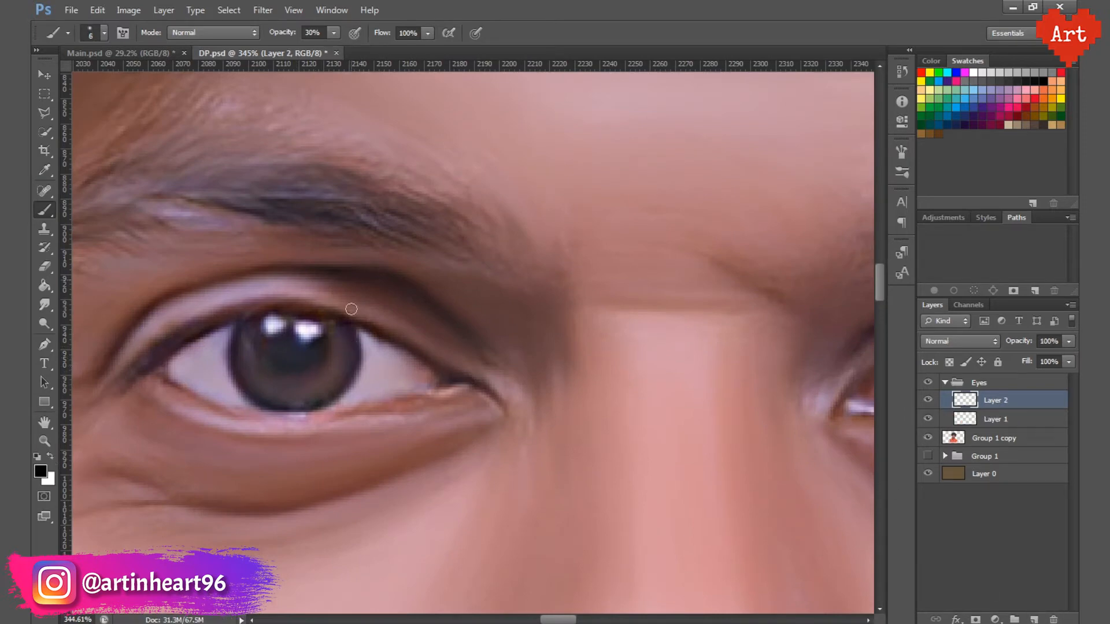
{"action": "left_click_drag", "start_coordinate": [307, 33], "coordinate": [301, 34]}
{"action": "type", "text": "5"}
{"action": "key", "text": "Return"}
{"action": "key", "text": "bracketleft"}
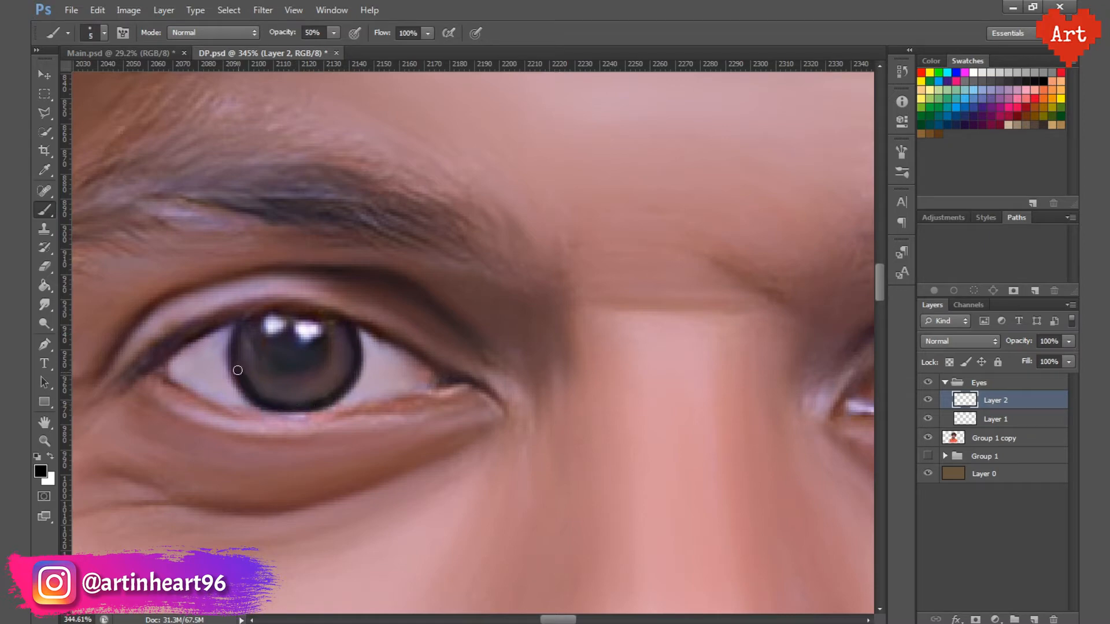
{"action": "left_click_drag", "start_coordinate": [544, 356], "coordinate": [262, 362]}
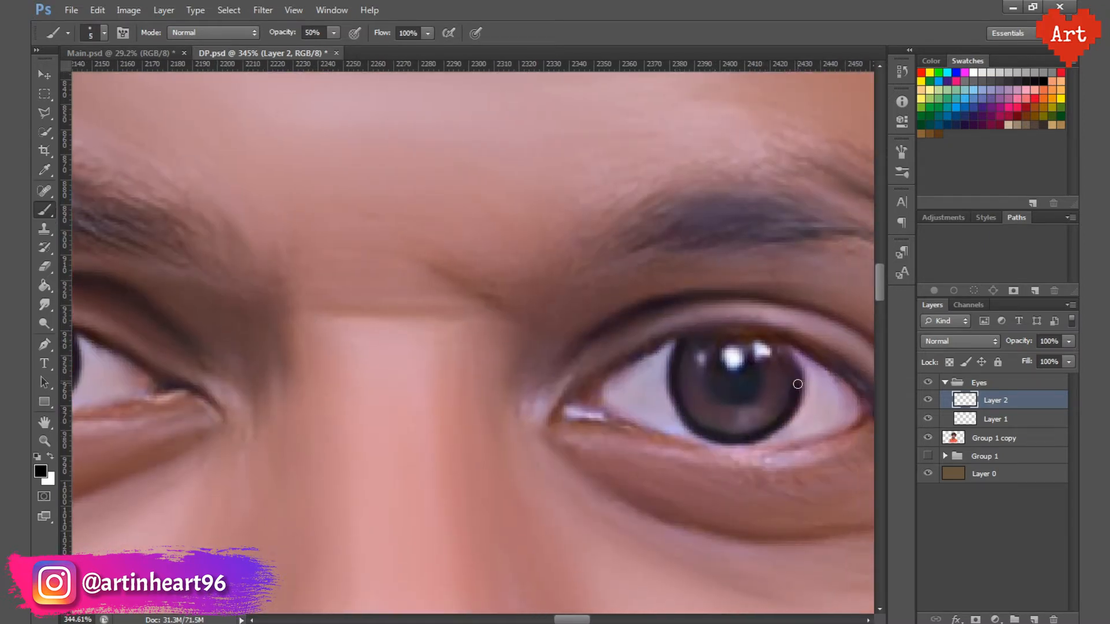
{"action": "left_click_drag", "start_coordinate": [210, 392], "coordinate": [388, 395]}
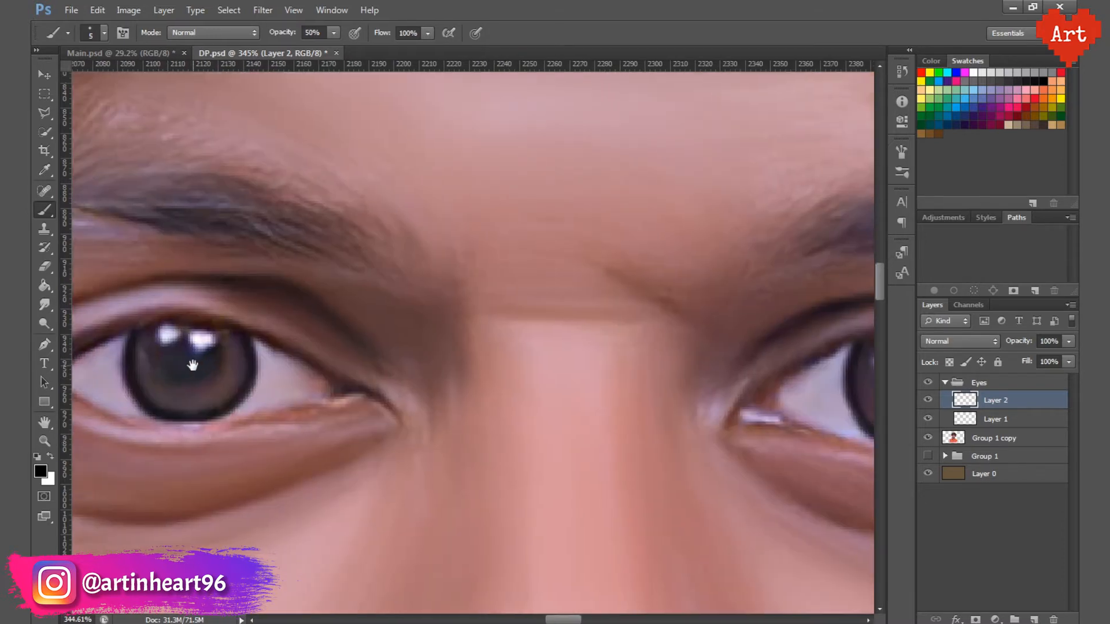
{"action": "left_click_drag", "start_coordinate": [277, 353], "coordinate": [352, 417]}
{"action": "key", "text": "ctrl+s"}
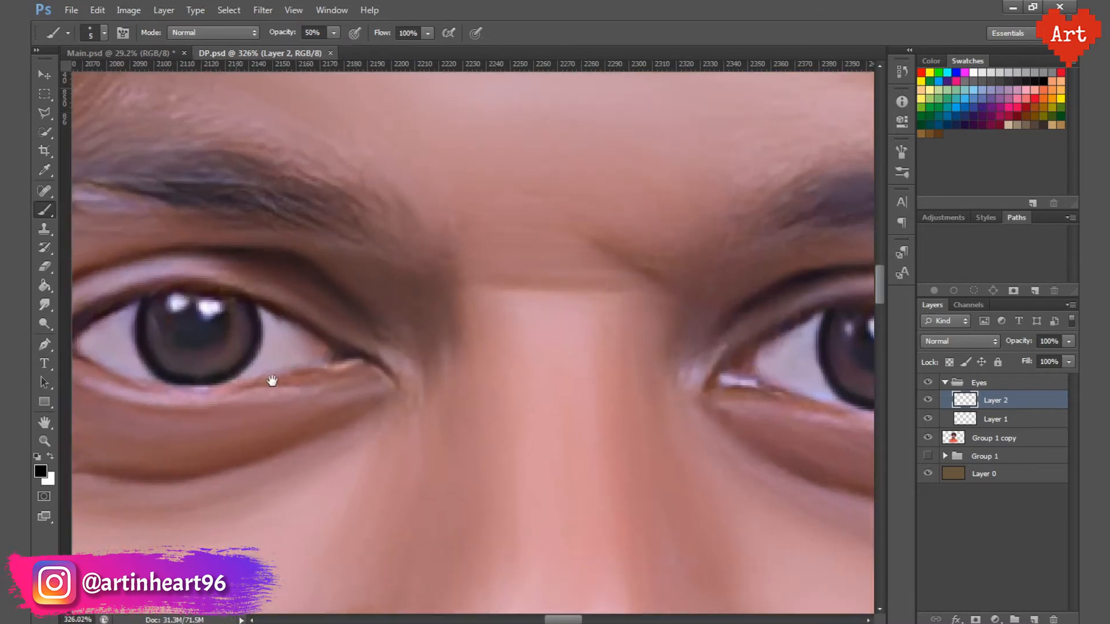
Step: Add a new layer directly above the eye-white layer and choose a light tan foreground colour with hue 31 for the brush
{"action": "left_click_drag", "start_coordinate": [266, 379], "coordinate": [292, 385]}
{"action": "left_click", "coordinate": [987, 419]}
{"action": "left_click", "coordinate": [1033, 619]}
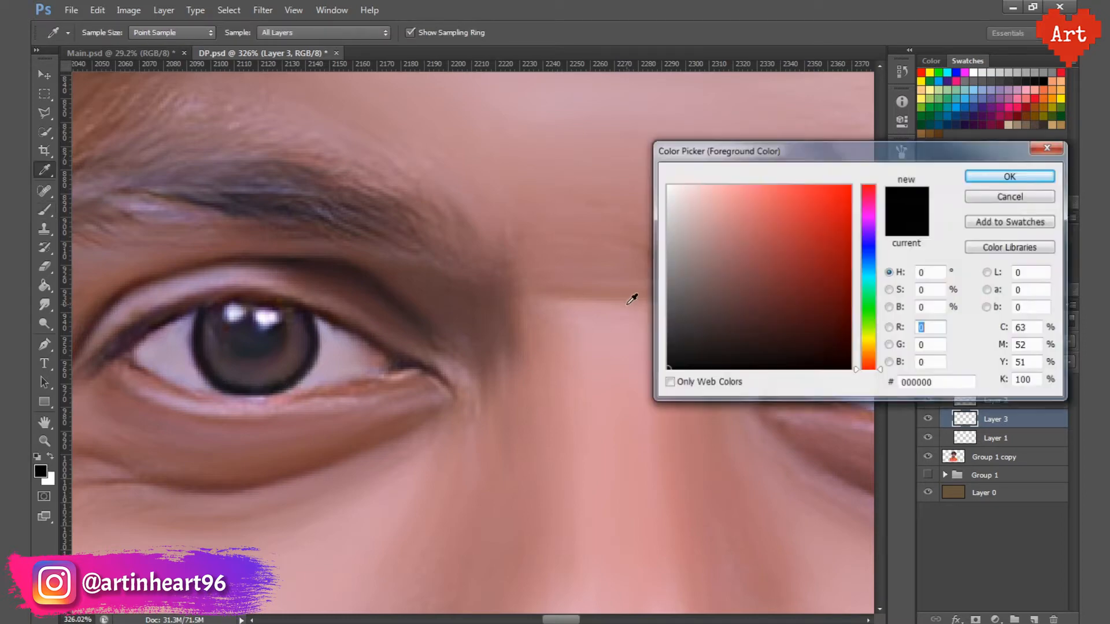
{"action": "left_click", "coordinate": [41, 471]}
{"action": "left_click_drag", "start_coordinate": [865, 324], "coordinate": [867, 356]}
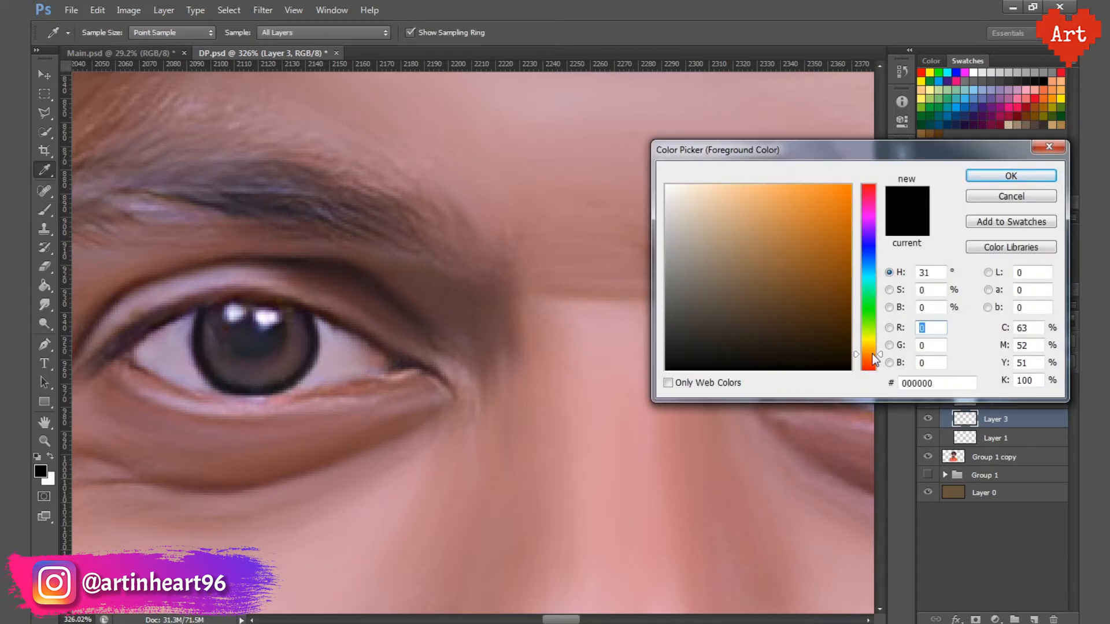
{"action": "left_click", "coordinate": [742, 232]}
{"action": "left_click", "coordinate": [1011, 176]}
{"action": "key", "text": "b"}
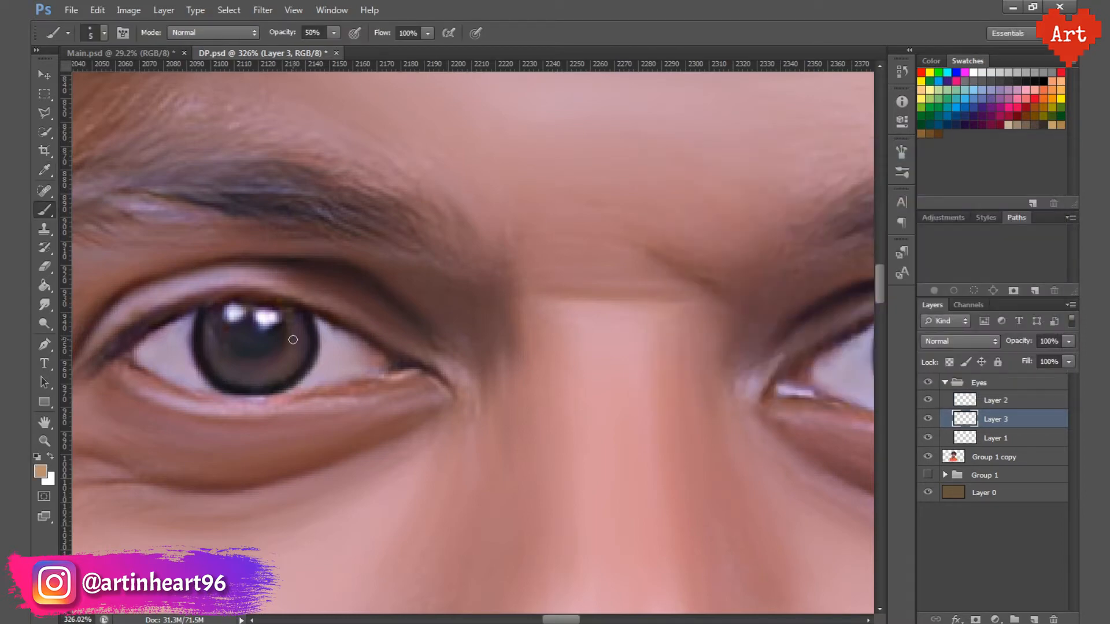
Step: Try painting the irises light tan with a 15 px brush at 50% opacity
{"action": "key", "text": "bracketleft"}
{"action": "mouse_move", "coordinate": [293, 340]}
{"action": "left_mouse_down"}
{"action": "mouse_move", "coordinate": [265, 366]}
{"action": "mouse_move", "coordinate": [218, 342]}
{"action": "left_mouse_up"}
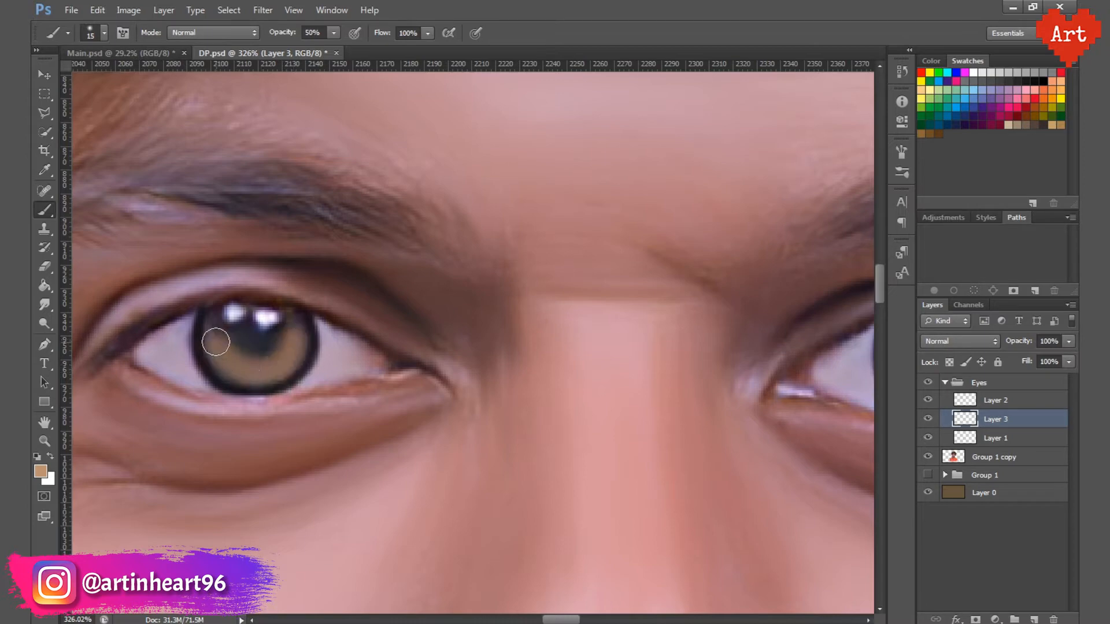
{"action": "left_click_drag", "start_coordinate": [574, 398], "coordinate": [423, 396]}
{"action": "left_click_drag", "start_coordinate": [247, 370], "coordinate": [223, 384]}
{"action": "key", "text": "ctrl+alt+z"}
{"action": "key", "text": "ctrl+alt+z"}
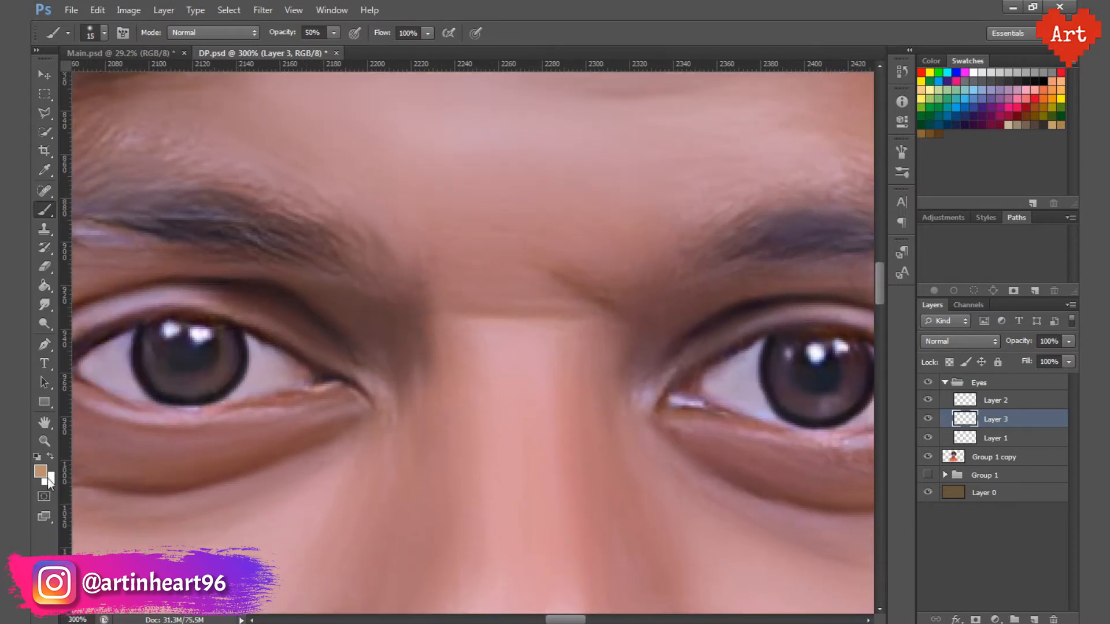
Step: Choose a deeper orange-brown foreground colour and paint the irises of both eyes with a 15 px brush
{"action": "left_click", "coordinate": [43, 473]}
{"action": "left_click", "coordinate": [782, 246]}
{"action": "left_click", "coordinate": [1008, 176]}
{"action": "left_click_drag", "start_coordinate": [143, 370], "coordinate": [175, 379]}
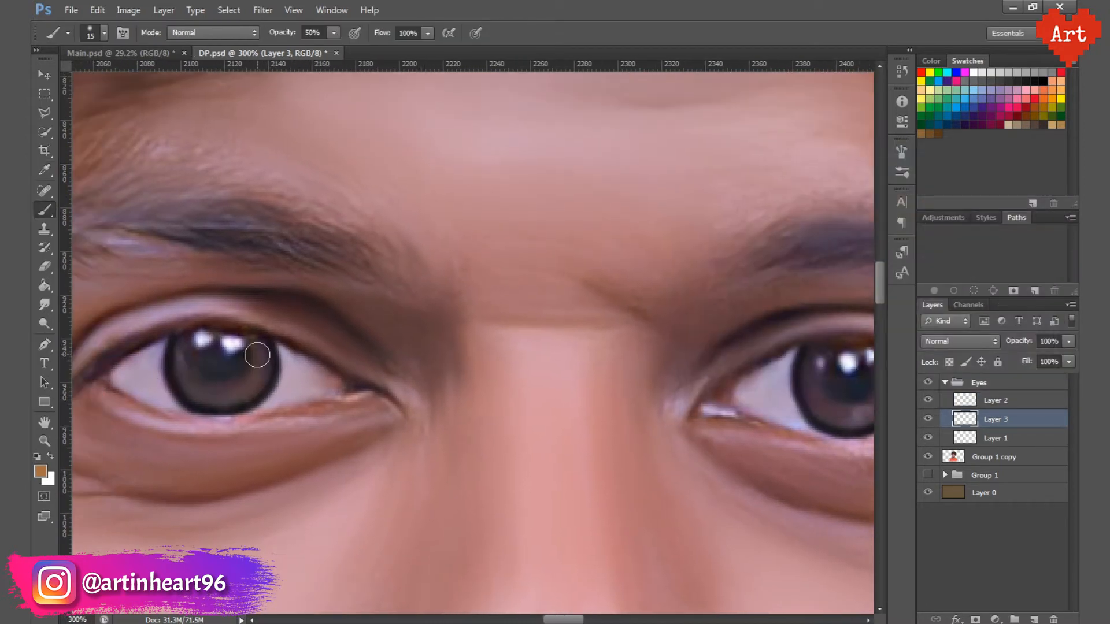
{"action": "mouse_move", "coordinate": [257, 354]}
{"action": "left_mouse_down"}
{"action": "mouse_move", "coordinate": [208, 393]}
{"action": "mouse_move", "coordinate": [185, 368]}
{"action": "left_mouse_up"}
{"action": "left_click_drag", "start_coordinate": [554, 380], "coordinate": [489, 379]}
{"action": "mouse_move", "coordinate": [822, 382]}
{"action": "left_mouse_down"}
{"action": "mouse_move", "coordinate": [788, 415]}
{"action": "mouse_move", "coordinate": [740, 375]}
{"action": "left_mouse_up"}
{"action": "left_click_drag", "start_coordinate": [305, 369], "coordinate": [211, 386]}
Step: Set the iris colour layer to Color Dodge blending at 60% opacity and save the document
{"action": "left_click", "coordinate": [960, 341]}
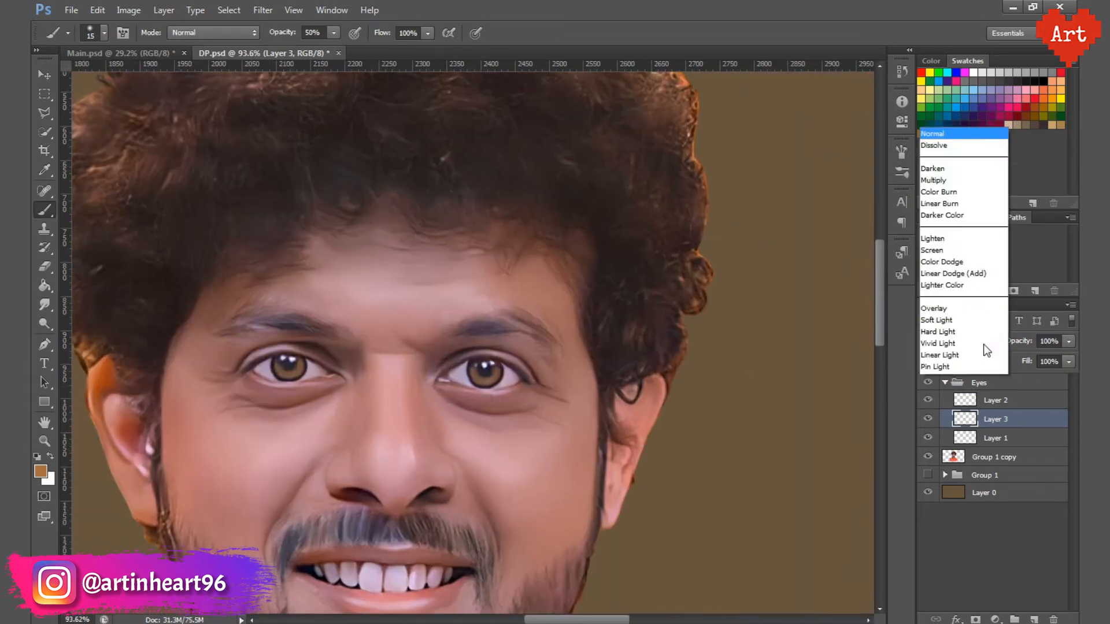
{"action": "left_click", "coordinate": [947, 86]}
{"action": "key", "text": "Down"}
{"action": "key", "text": "Down"}
{"action": "key", "text": "Down"}
{"action": "key", "text": "Down"}
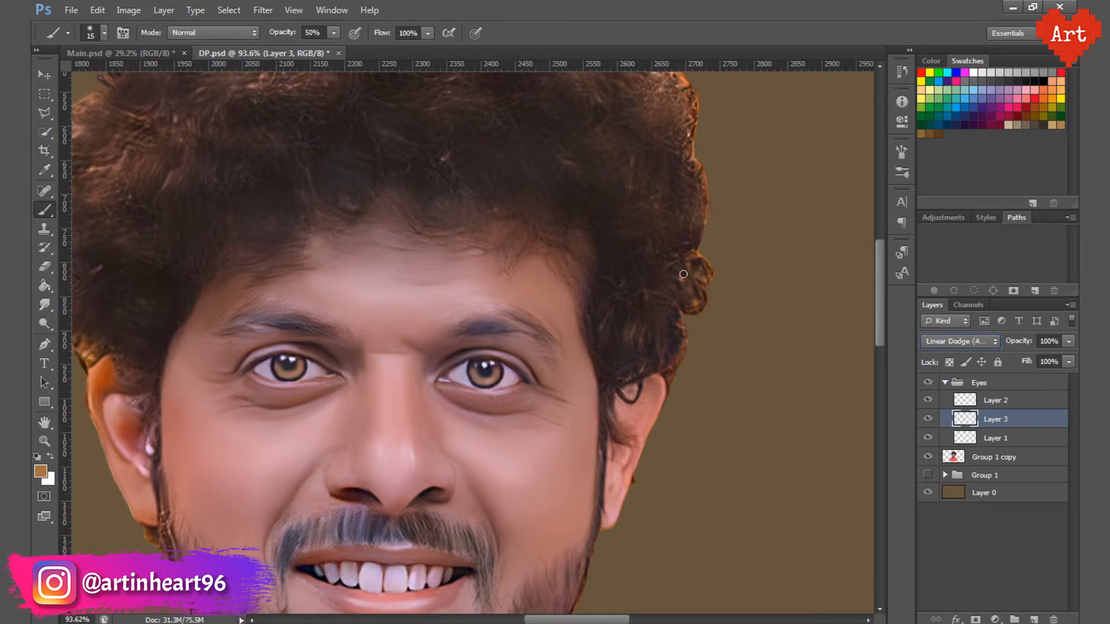
{"action": "key", "text": "Up"}
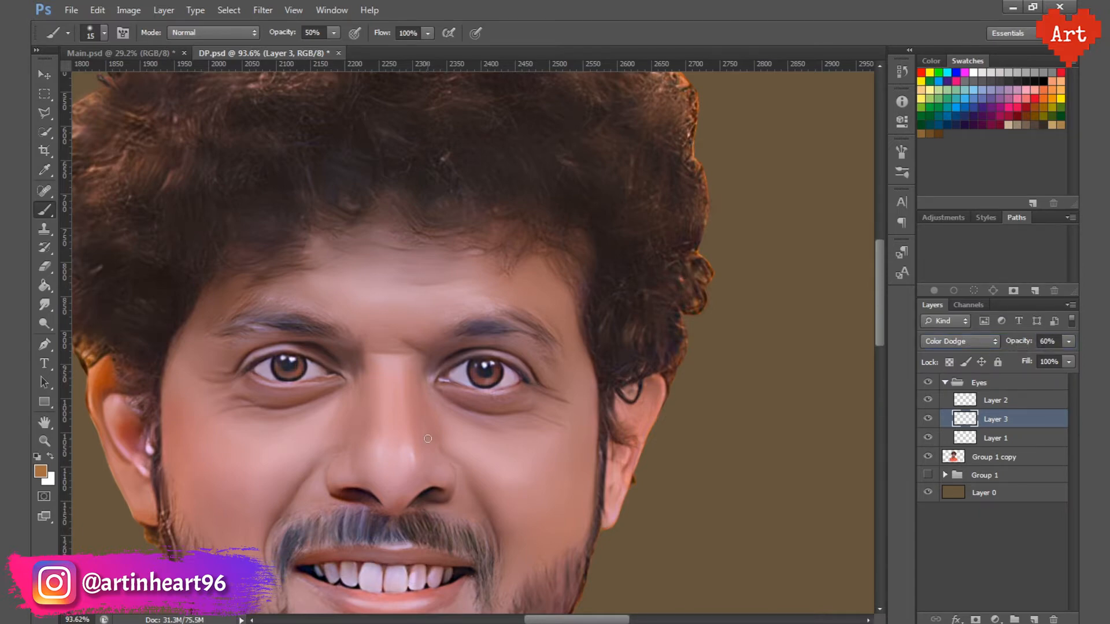
{"action": "left_click_drag", "start_coordinate": [324, 369], "coordinate": [438, 408]}
{"action": "key", "text": "ctrl+s"}
Step: Compare the eyes with the iris colour layer hidden and shown
{"action": "left_click", "coordinate": [589, 389], "text": "ctrl"}
{"action": "left_click", "coordinate": [928, 419]}
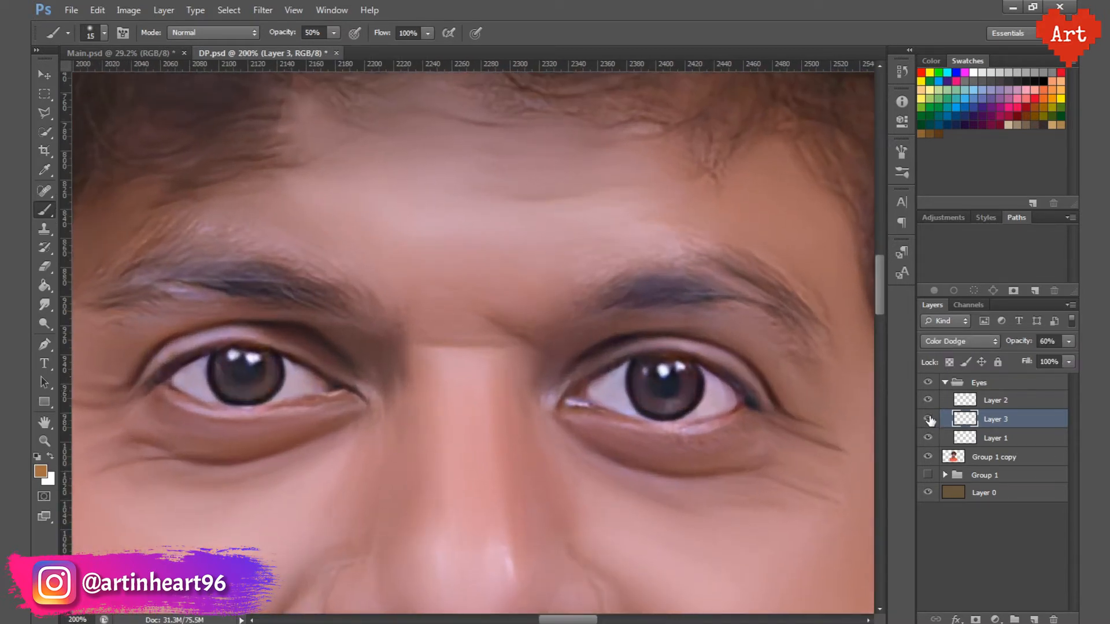
{"action": "left_click", "coordinate": [927, 419]}
Step: Add a new layer above the iris-rim layer and paint both pupils black with a 15 px brush at 50% opacity
{"action": "left_click", "coordinate": [229, 382], "text": "ctrl"}
{"action": "left_click", "coordinate": [994, 400]}
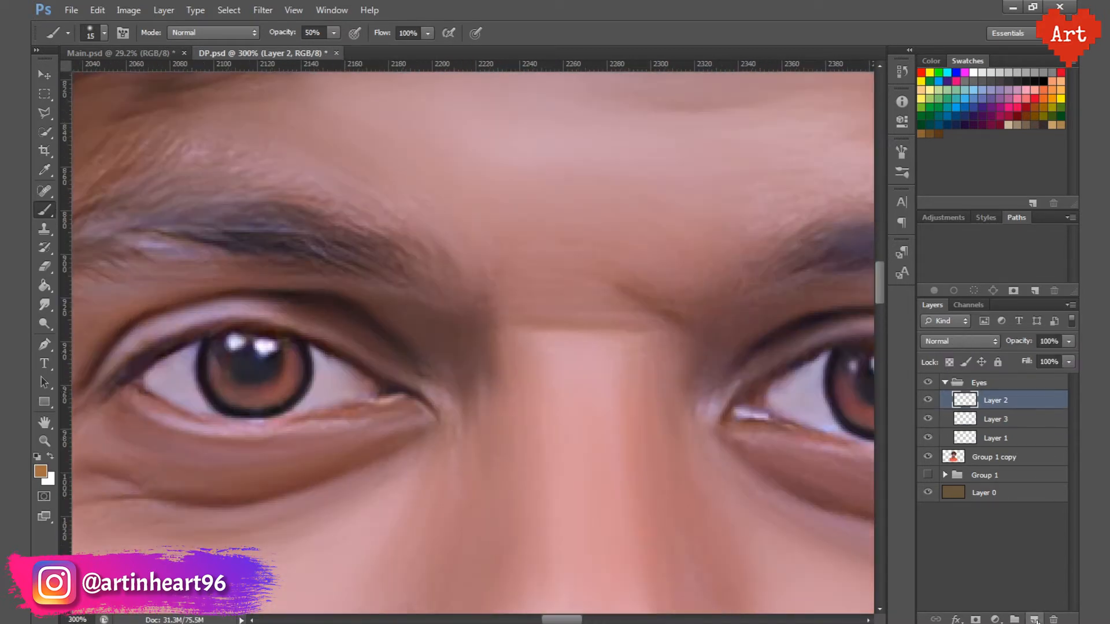
{"action": "left_click", "coordinate": [1034, 619]}
{"action": "left_click_drag", "start_coordinate": [251, 369], "coordinate": [262, 359]}
{"action": "left_click_drag", "start_coordinate": [443, 389], "coordinate": [349, 376]}
{"action": "mouse_move", "coordinate": [789, 366]}
{"action": "left_mouse_down"}
{"action": "mouse_move", "coordinate": [797, 368]}
{"action": "mouse_move", "coordinate": [776, 368]}
{"action": "left_mouse_up"}
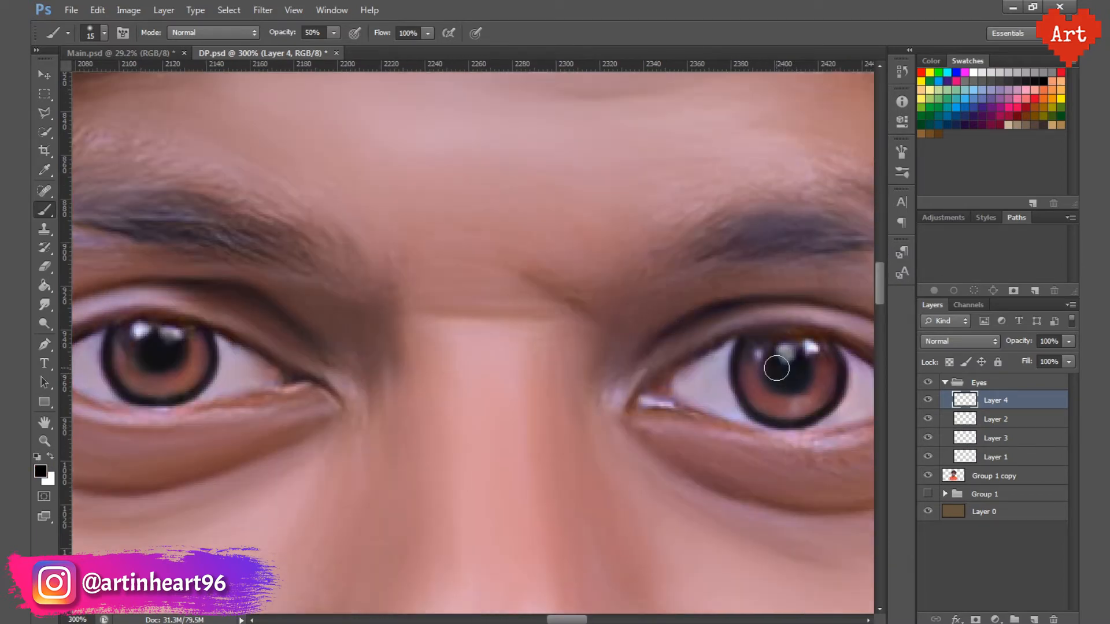
Step: Add a top layer, dab white catchlights in both eyes with a 10 px brush at 100% opacity, and save
{"action": "left_click", "coordinate": [1034, 618]}
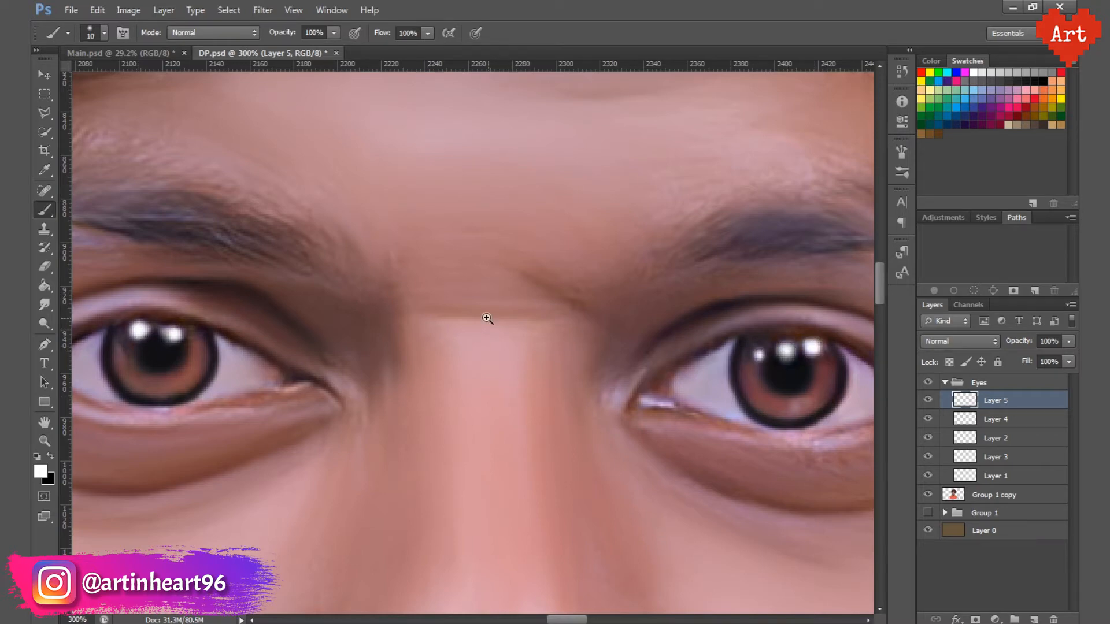
{"action": "left_click_drag", "start_coordinate": [487, 318], "coordinate": [382, 324]}
{"action": "key", "text": "ctrl+s"}
{"action": "mouse_move", "coordinate": [485, 326]}
{"action": "left_mouse_down"}
{"action": "mouse_move", "coordinate": [437, 328]}
{"action": "mouse_move", "coordinate": [498, 374]}
{"action": "mouse_move", "coordinate": [575, 366]}
{"action": "left_mouse_up"}
{"action": "left_click_drag", "start_coordinate": [385, 318], "coordinate": [348, 329]}
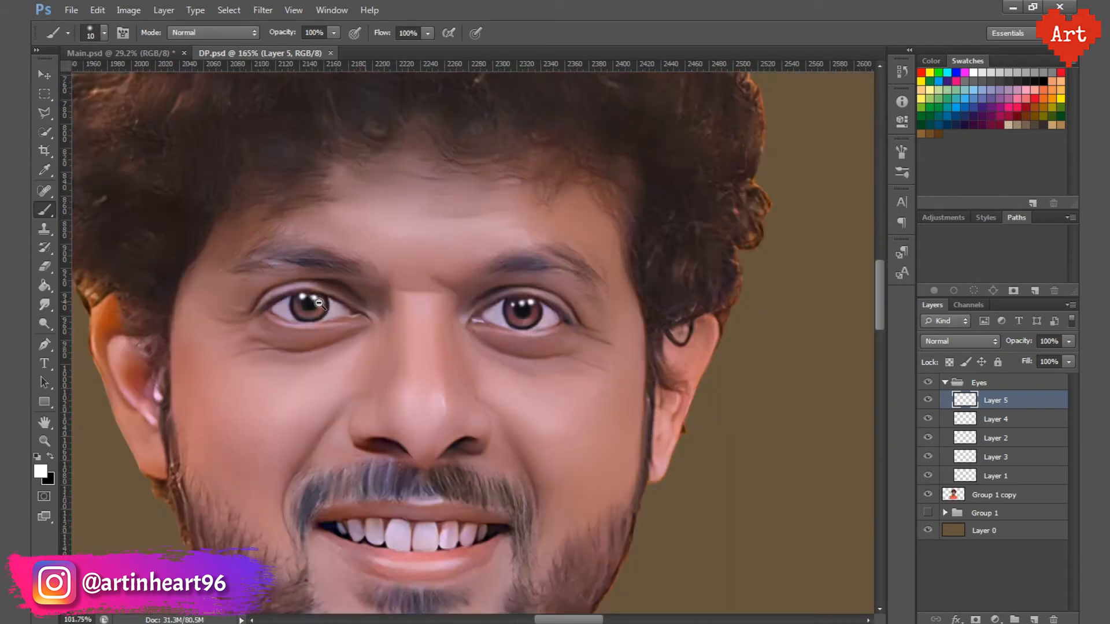
Step: Collapse the Eyes group, create a new group named LipsTeeth above it, and add an empty layer inside
{"action": "left_click_drag", "start_coordinate": [375, 393], "coordinate": [436, 449]}
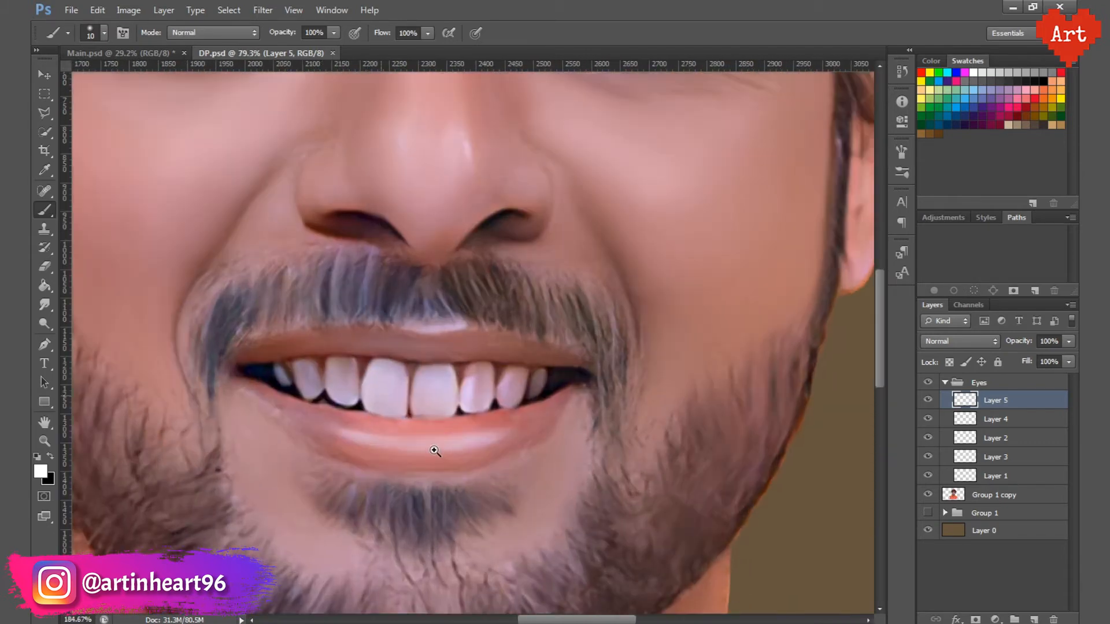
{"action": "left_click", "coordinate": [945, 383]}
{"action": "left_click", "coordinate": [1070, 306]}
{"action": "left_click", "coordinate": [972, 342]}
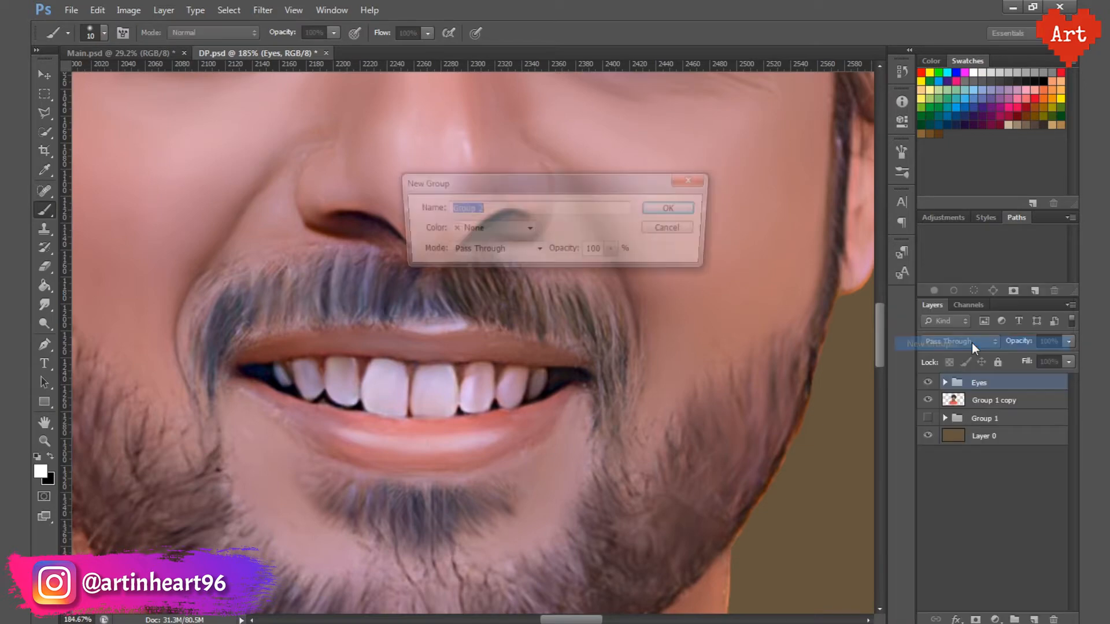
{"action": "type", "text": "Lips Teet"}
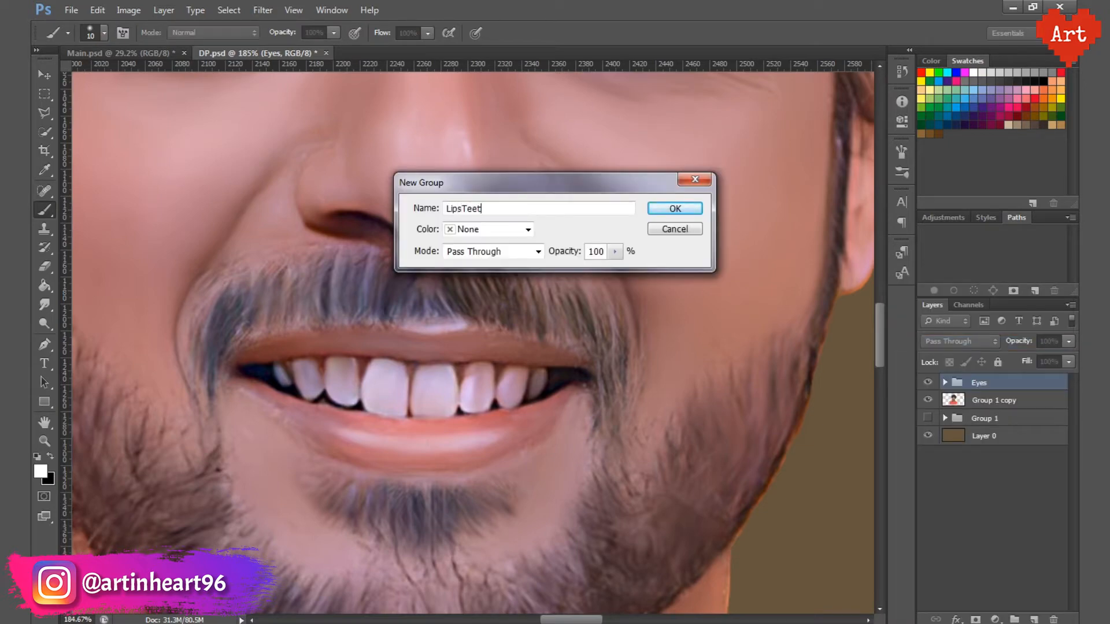
{"action": "type", "text": "h"}
{"action": "key", "text": "Return"}
{"action": "left_click", "coordinate": [1034, 619]}
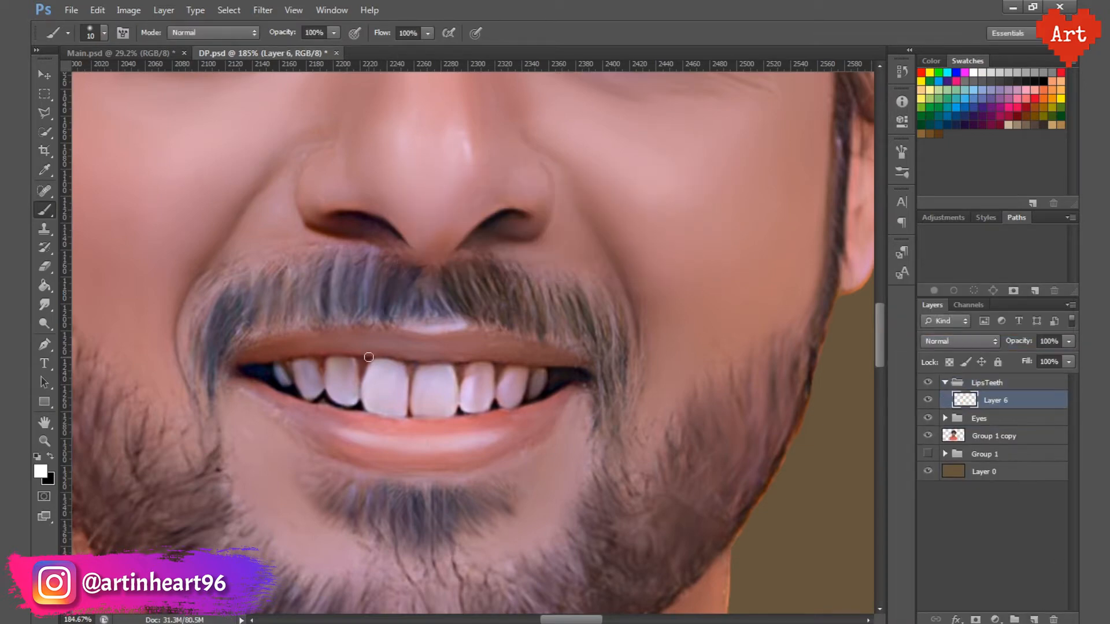
Step: Try to whiten the teeth directly on the Group 1 copy layer with a white brush at 50% opacity
{"action": "left_click", "coordinate": [382, 416], "text": "ctrl"}
{"action": "left_click", "coordinate": [419, 403], "text": "ctrl"}
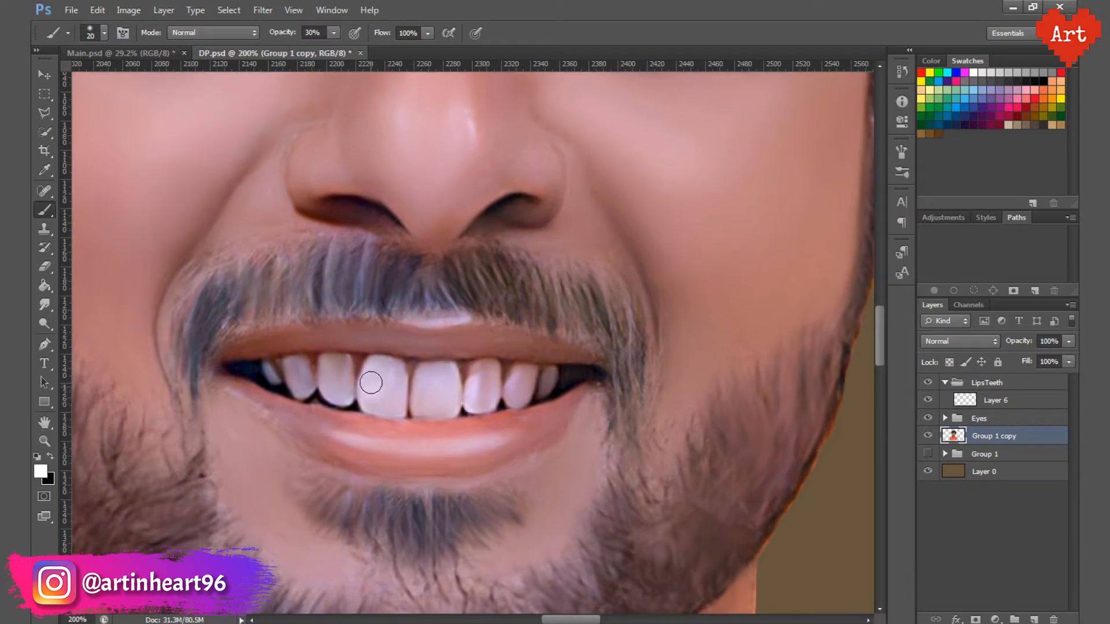
{"action": "left_click", "coordinate": [428, 383], "text": "ctrl"}
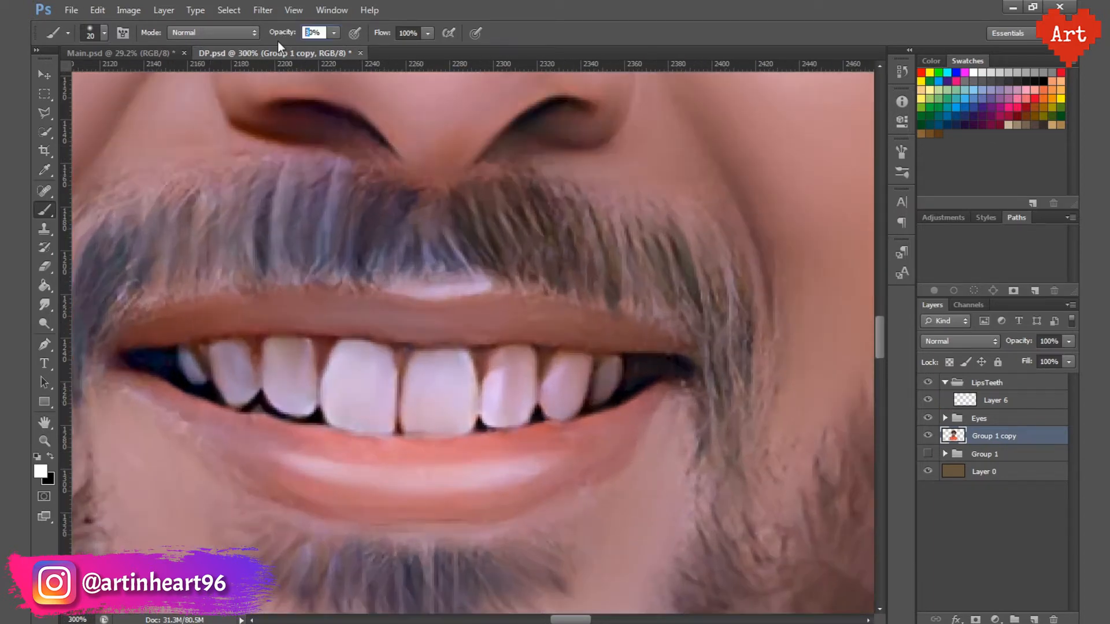
{"action": "key", "text": "bracketleft"}
{"action": "mouse_move", "coordinate": [341, 405]}
{"action": "left_mouse_down"}
{"action": "mouse_move", "coordinate": [359, 355]}
{"action": "mouse_move", "coordinate": [353, 422]}
{"action": "left_mouse_up"}
{"action": "mouse_move", "coordinate": [297, 393]}
{"action": "left_mouse_down"}
{"action": "mouse_move", "coordinate": [272, 367]}
{"action": "mouse_move", "coordinate": [303, 362]}
{"action": "mouse_move", "coordinate": [234, 396]}
{"action": "mouse_move", "coordinate": [227, 361]}
{"action": "mouse_move", "coordinate": [240, 393]}
{"action": "left_mouse_up"}
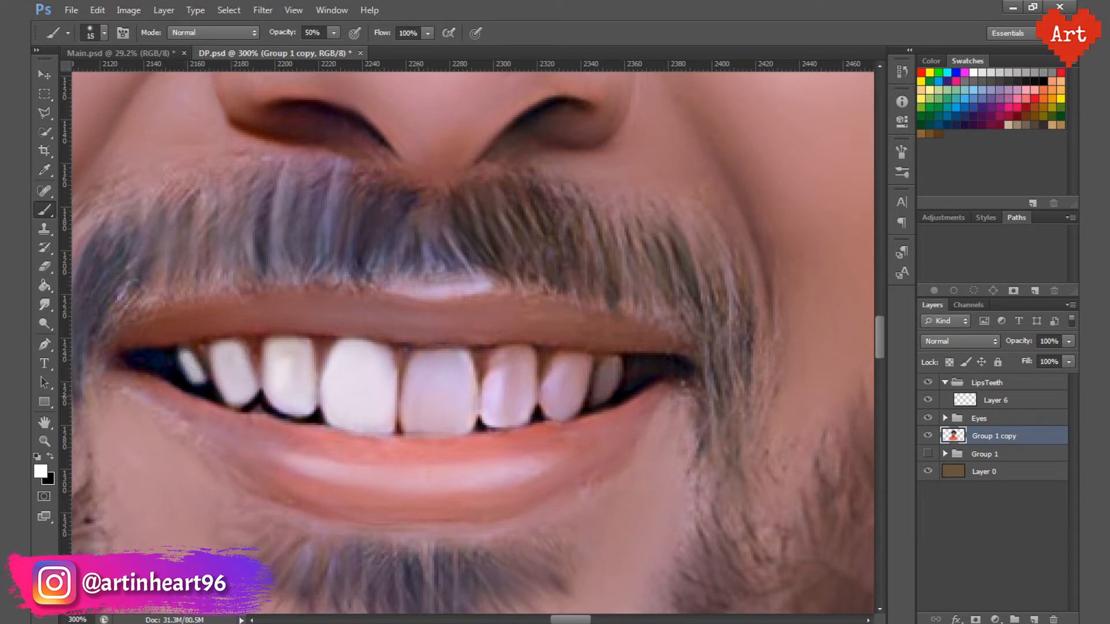
{"action": "mouse_move", "coordinate": [413, 390]}
{"action": "left_mouse_down"}
{"action": "mouse_move", "coordinate": [445, 364]}
{"action": "mouse_move", "coordinate": [441, 421]}
{"action": "mouse_move", "coordinate": [442, 399]}
{"action": "mouse_move", "coordinate": [513, 364]}
{"action": "mouse_move", "coordinate": [513, 404]}
{"action": "mouse_move", "coordinate": [530, 372]}
{"action": "mouse_move", "coordinate": [570, 358]}
{"action": "mouse_move", "coordinate": [555, 402]}
{"action": "mouse_move", "coordinate": [578, 400]}
{"action": "mouse_move", "coordinate": [609, 368]}
{"action": "left_mouse_up"}
{"action": "key", "text": "bracketleft"}
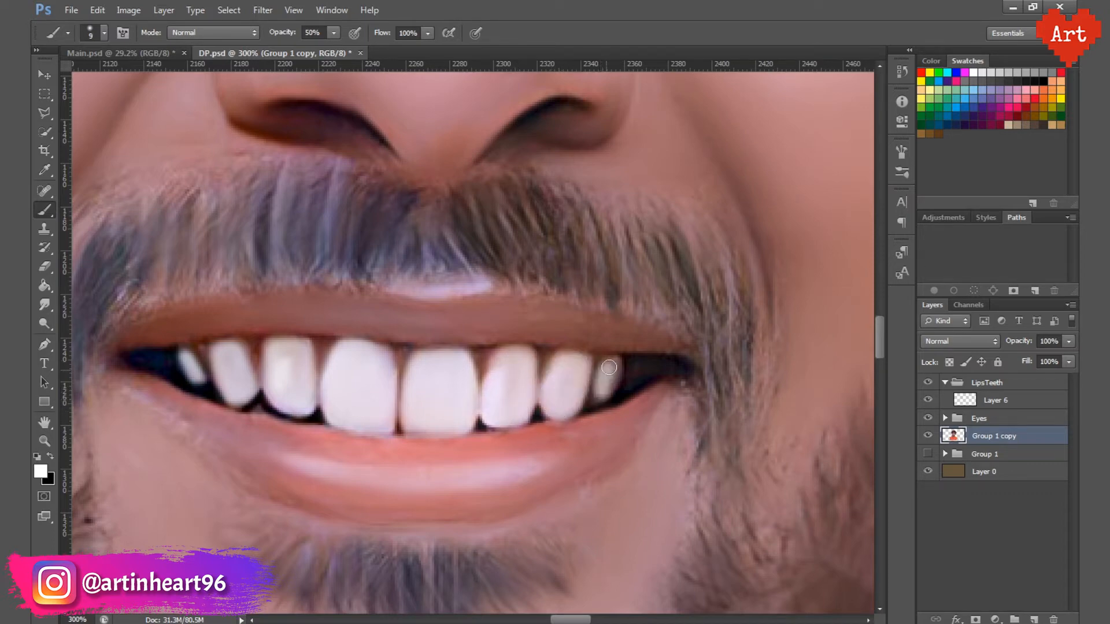
Step: Revert the document history to the state right after the new layer in the LipsTeeth group was created
{"action": "left_click", "coordinate": [902, 72]}
{"action": "left_click", "coordinate": [783, 267]}
{"action": "left_click", "coordinate": [783, 283]}
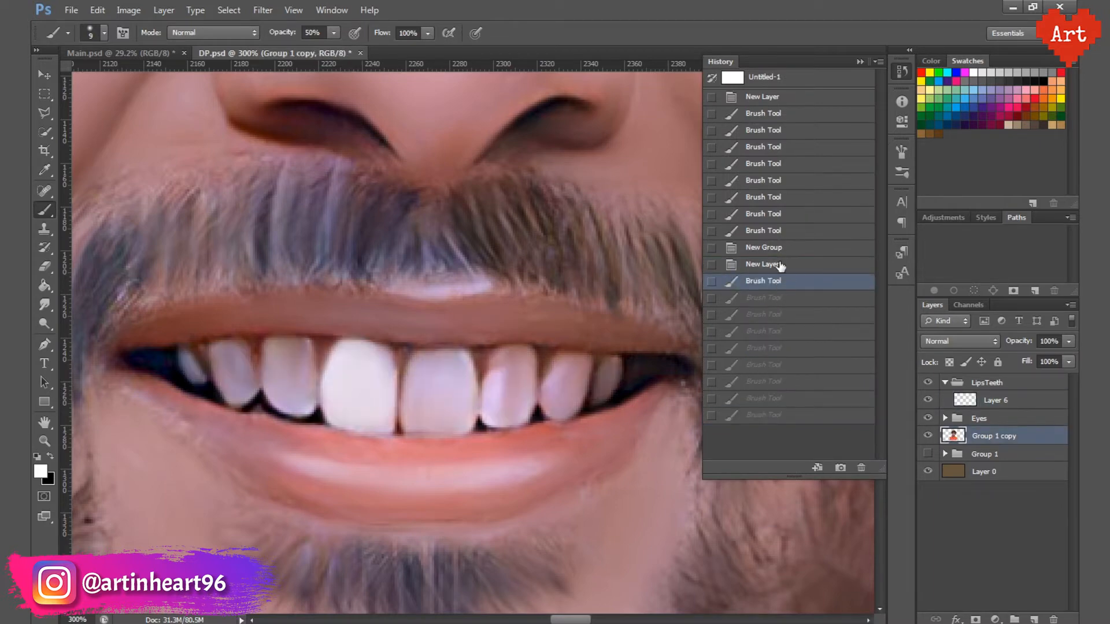
{"action": "left_click", "coordinate": [774, 265]}
Step: Paint all the visible teeth white on the empty LipsTeeth layer, using a 9 to 15 px brush at 50% opacity
{"action": "mouse_move", "coordinate": [348, 385]}
{"action": "left_mouse_down"}
{"action": "mouse_move", "coordinate": [349, 364]}
{"action": "mouse_move", "coordinate": [379, 419]}
{"action": "left_mouse_up"}
{"action": "key", "text": "bracketleft"}
{"action": "mouse_move", "coordinate": [306, 404]}
{"action": "left_mouse_down"}
{"action": "mouse_move", "coordinate": [277, 352]}
{"action": "mouse_move", "coordinate": [286, 381]}
{"action": "left_mouse_up"}
{"action": "key", "text": "bracketleft"}
{"action": "mouse_move", "coordinate": [234, 381]}
{"action": "left_mouse_down"}
{"action": "mouse_move", "coordinate": [223, 360]}
{"action": "mouse_move", "coordinate": [243, 380]}
{"action": "mouse_move", "coordinate": [194, 369]}
{"action": "left_mouse_up"}
{"action": "key", "text": "bracketright"}
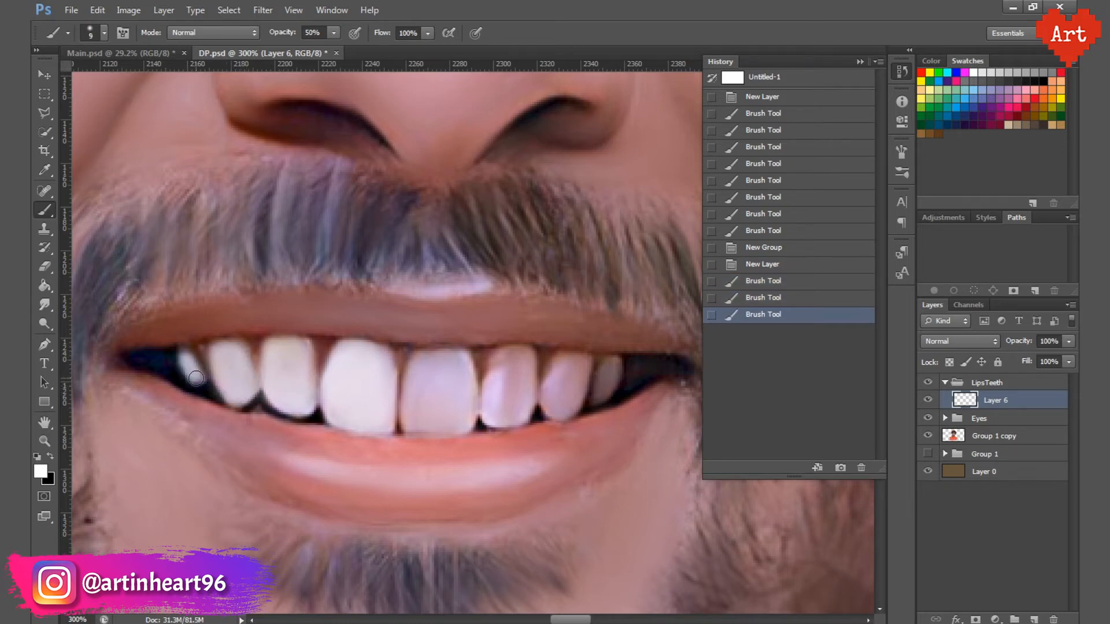
{"action": "mouse_move", "coordinate": [426, 384]}
{"action": "left_mouse_down"}
{"action": "mouse_move", "coordinate": [459, 371]}
{"action": "mouse_move", "coordinate": [415, 392]}
{"action": "mouse_move", "coordinate": [438, 411]}
{"action": "left_mouse_up"}
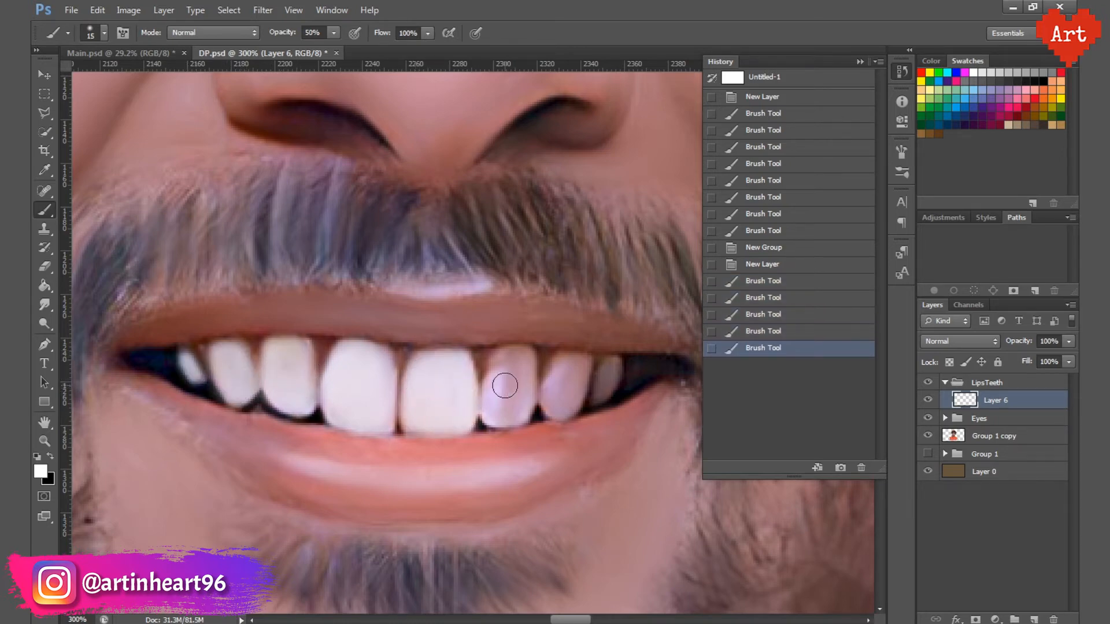
{"action": "mouse_move", "coordinate": [503, 385]}
{"action": "left_mouse_down"}
{"action": "mouse_move", "coordinate": [511, 363]}
{"action": "mouse_move", "coordinate": [522, 399]}
{"action": "mouse_move", "coordinate": [498, 416]}
{"action": "left_mouse_up"}
{"action": "left_click", "coordinate": [901, 71]}
{"action": "mouse_move", "coordinate": [552, 375]}
{"action": "left_mouse_down"}
{"action": "mouse_move", "coordinate": [566, 395]}
{"action": "mouse_move", "coordinate": [611, 361]}
{"action": "left_mouse_up"}
{"action": "key", "text": "bracketleft"}
{"action": "key", "text": "bracketleft"}
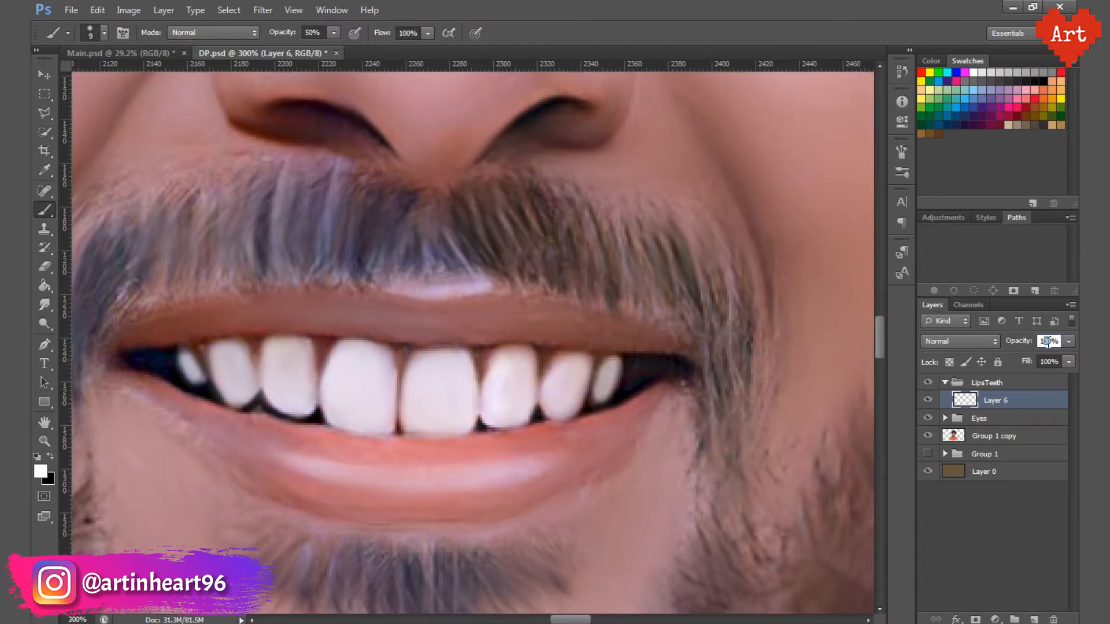
Step: Set the teeth-whitening layer's opacity to 60%
{"action": "type", "text": "60"}
{"action": "key", "text": "Return"}
{"action": "left_click_drag", "start_coordinate": [407, 328], "coordinate": [196, 285]}
{"action": "left_click_drag", "start_coordinate": [444, 252], "coordinate": [480, 324]}
{"action": "left_click_drag", "start_coordinate": [446, 417], "coordinate": [538, 404]}
Step: Add a layer above the teeth layer, choose a salmon-pink foreground colour, and set the layer's blending to Color Burn
{"action": "left_click", "coordinate": [1034, 619]}
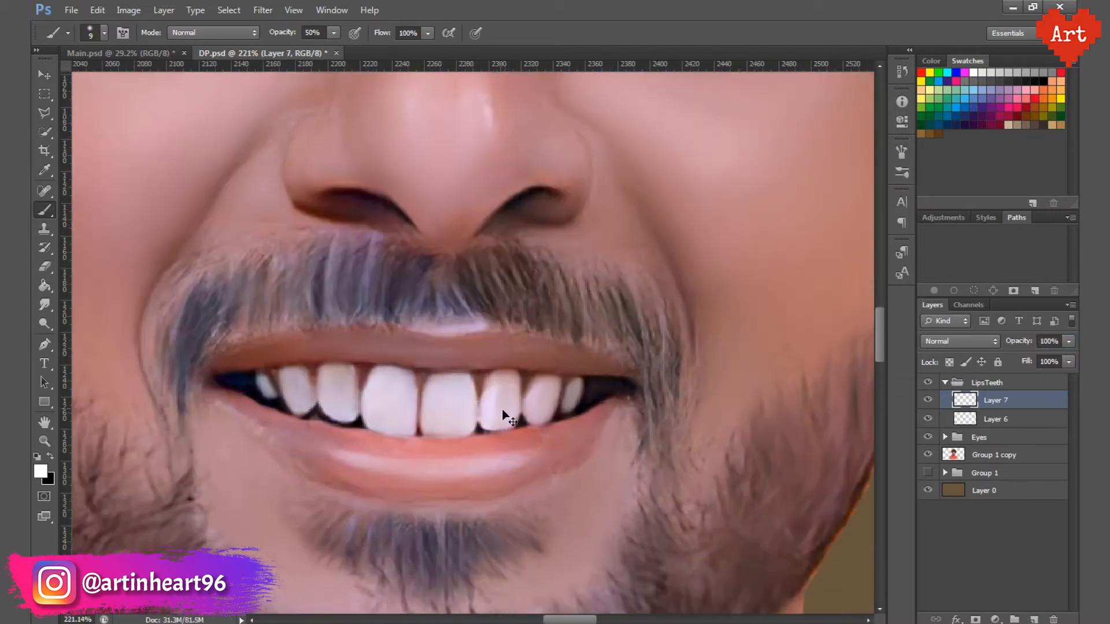
{"action": "left_click_drag", "start_coordinate": [430, 375], "coordinate": [463, 376]}
{"action": "left_click", "coordinate": [41, 471]}
{"action": "left_click", "coordinate": [1010, 175]}
{"action": "key", "text": "b"}
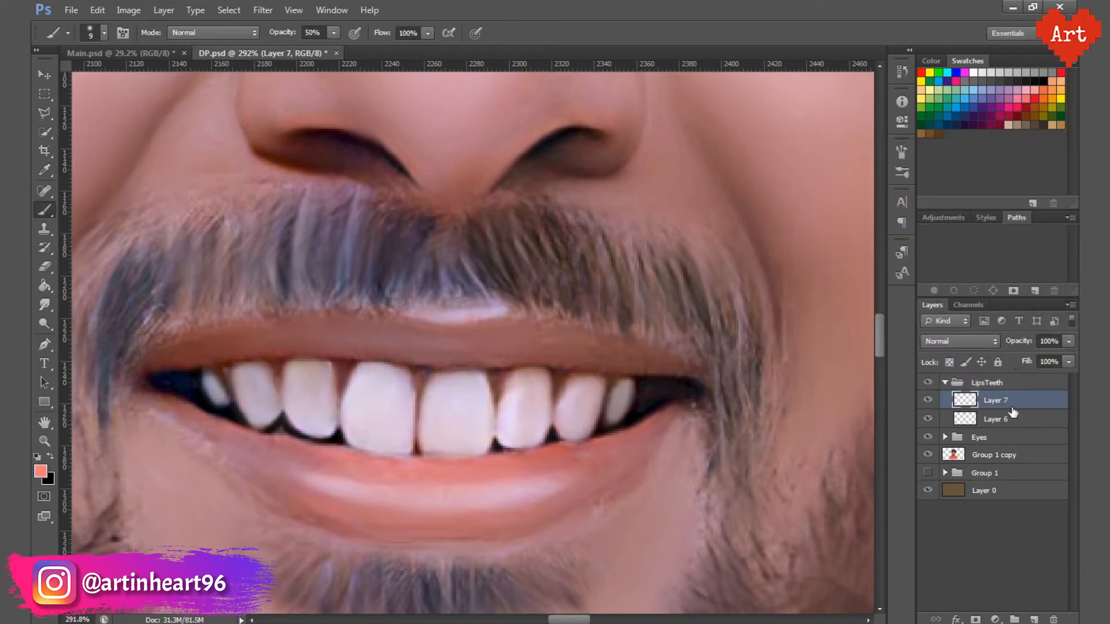
{"action": "left_click", "coordinate": [959, 341]}
{"action": "left_click", "coordinate": [942, 66]}
Step: Paint the upper and lower lips salmon pink on the Color Burn layer with the brush at 50% opacity
{"action": "mouse_move", "coordinate": [431, 340]}
{"action": "left_mouse_down"}
{"action": "mouse_move", "coordinate": [520, 340]}
{"action": "mouse_move", "coordinate": [467, 354]}
{"action": "mouse_move", "coordinate": [535, 332]}
{"action": "mouse_move", "coordinate": [667, 370]}
{"action": "mouse_move", "coordinate": [595, 356]}
{"action": "mouse_move", "coordinate": [420, 353]}
{"action": "mouse_move", "coordinate": [381, 329]}
{"action": "mouse_move", "coordinate": [319, 328]}
{"action": "mouse_move", "coordinate": [378, 346]}
{"action": "mouse_move", "coordinate": [283, 340]}
{"action": "mouse_move", "coordinate": [319, 324]}
{"action": "mouse_move", "coordinate": [162, 358]}
{"action": "mouse_move", "coordinate": [256, 349]}
{"action": "mouse_move", "coordinate": [185, 412]}
{"action": "mouse_move", "coordinate": [288, 450]}
{"action": "mouse_move", "coordinate": [235, 453]}
{"action": "mouse_move", "coordinate": [335, 515]}
{"action": "left_mouse_up"}
{"action": "key", "text": "bracketleft"}
{"action": "key", "text": "bracketright"}
{"action": "key", "text": "bracketright"}
{"action": "mouse_move", "coordinate": [289, 451]}
{"action": "left_mouse_down"}
{"action": "mouse_move", "coordinate": [502, 476]}
{"action": "mouse_move", "coordinate": [527, 464]}
{"action": "mouse_move", "coordinate": [545, 508]}
{"action": "mouse_move", "coordinate": [478, 524]}
{"action": "mouse_move", "coordinate": [384, 521]}
{"action": "mouse_move", "coordinate": [307, 475]}
{"action": "mouse_move", "coordinate": [425, 501]}
{"action": "mouse_move", "coordinate": [565, 487]}
{"action": "mouse_move", "coordinate": [618, 468]}
{"action": "mouse_move", "coordinate": [570, 466]}
{"action": "mouse_move", "coordinate": [627, 458]}
{"action": "left_mouse_up"}
{"action": "key", "text": "bracketleft"}
{"action": "key", "text": "bracketleft"}
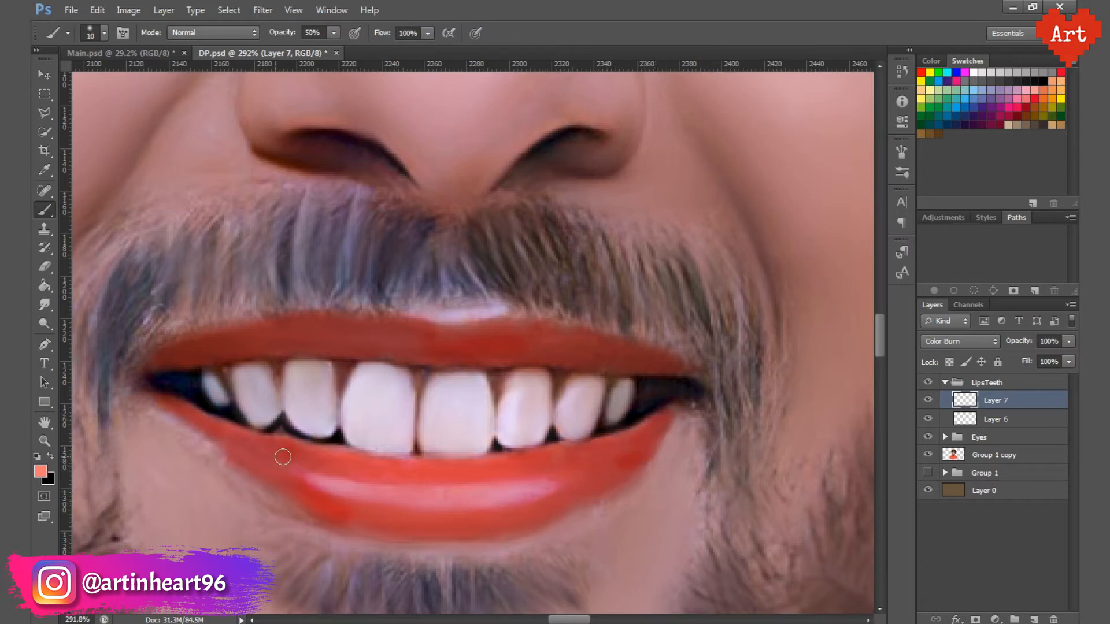
{"action": "left_click_drag", "start_coordinate": [226, 447], "coordinate": [163, 407]}
Step: Reduce the lip colour layer's opacity to 25%, judging the tint against the whole face
{"action": "type", "text": "20"}
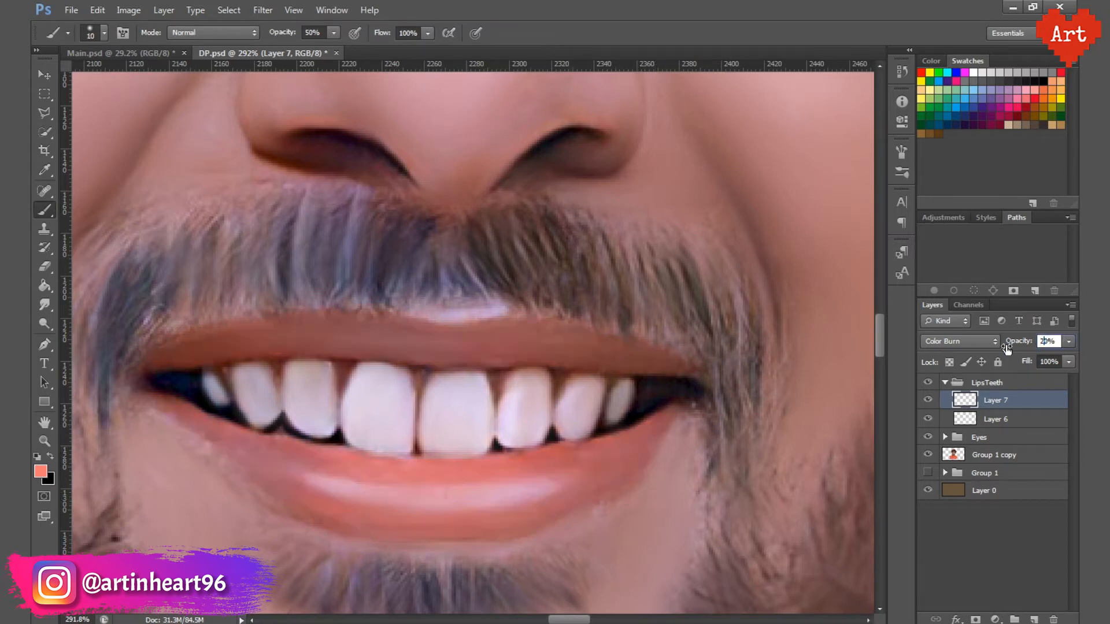
{"action": "key", "text": "Return"}
{"action": "scroll", "coordinate": [565, 275], "scroll_direction": "down", "scroll_amount": 10}
{"action": "scroll", "coordinate": [511, 355], "scroll_direction": "up", "scroll_amount": 4}
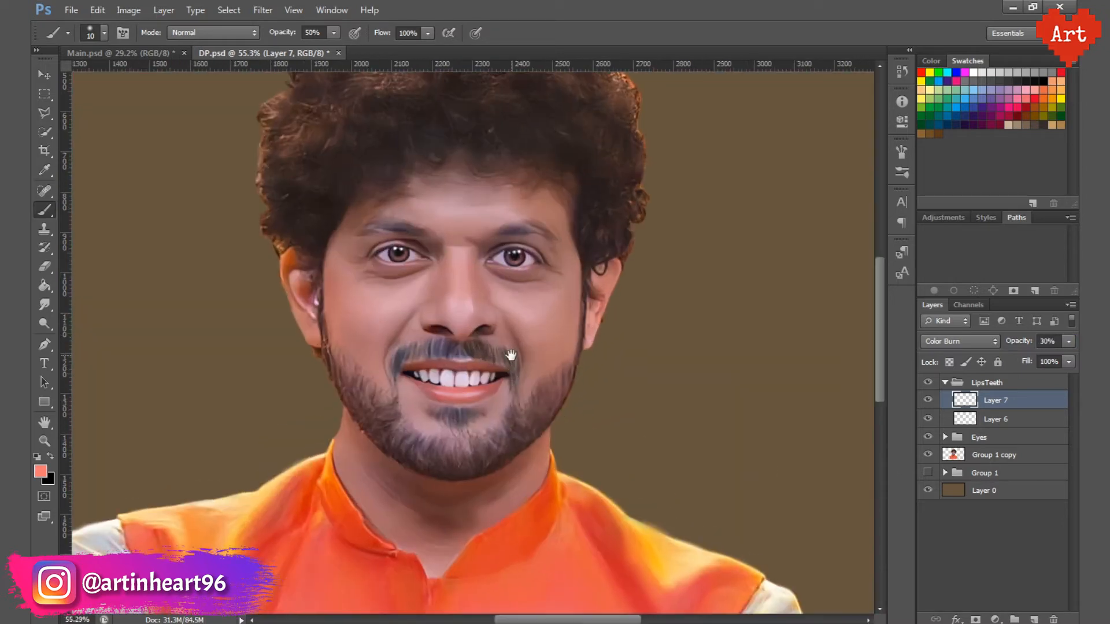
{"action": "scroll", "coordinate": [715, 377], "scroll_direction": "up", "scroll_amount": 1}
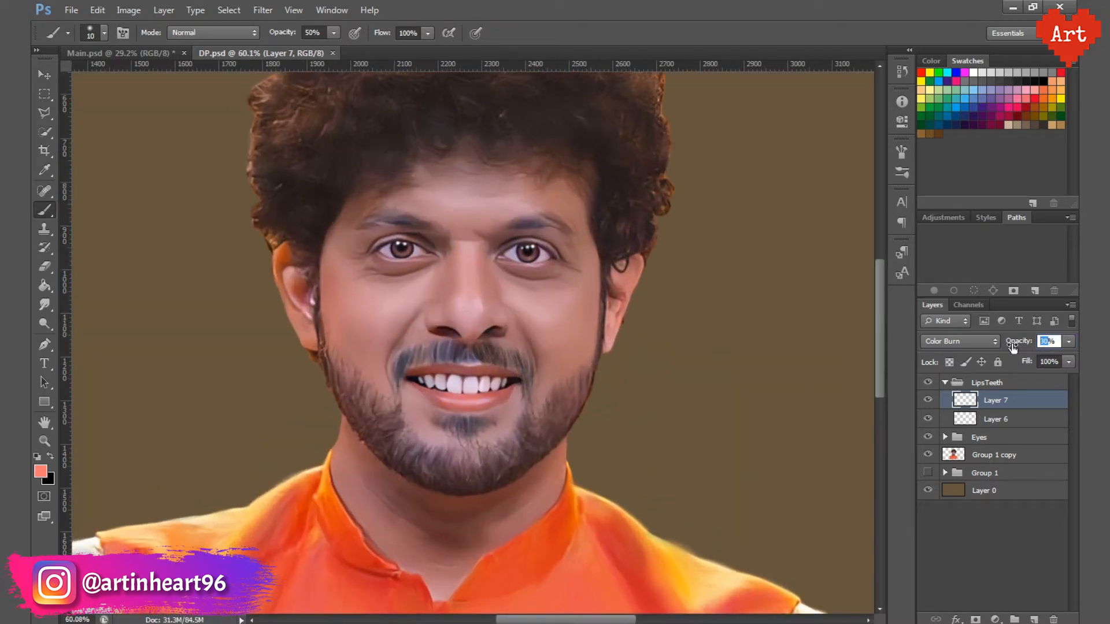
{"action": "scroll", "coordinate": [475, 350], "scroll_direction": "up", "scroll_amount": 7}
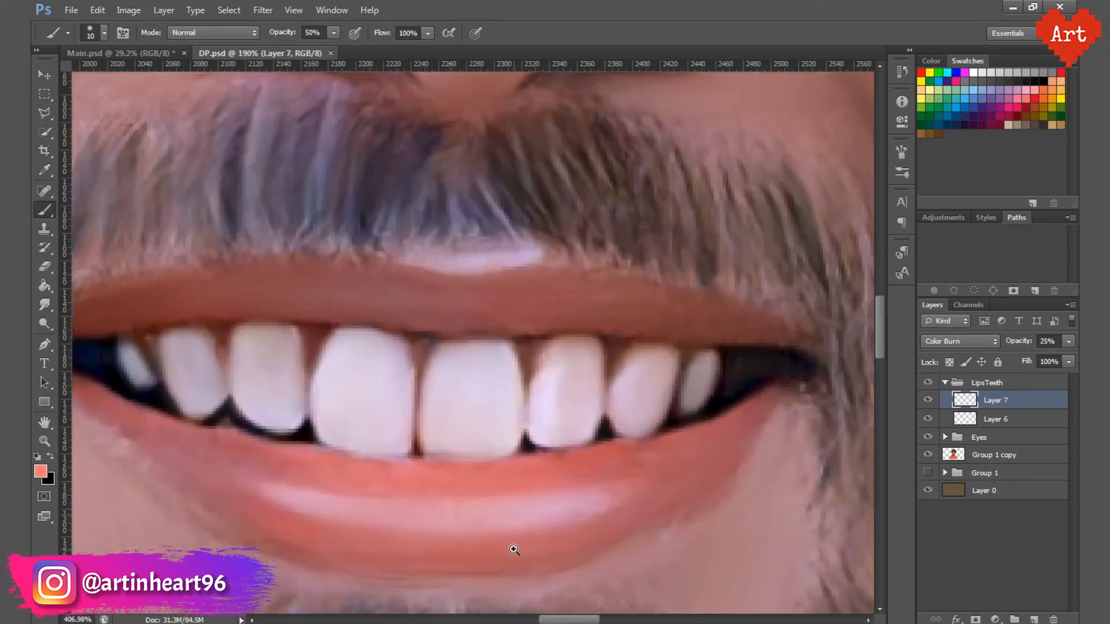
Step: Add a layer above the lip colour, paint a white highlight along the lower lip, and clean it with a 25 px eraser
{"action": "scroll", "coordinate": [536, 455], "scroll_direction": "down", "scroll_amount": 3}
{"action": "key", "text": "ctrl+shift+alt+n"}
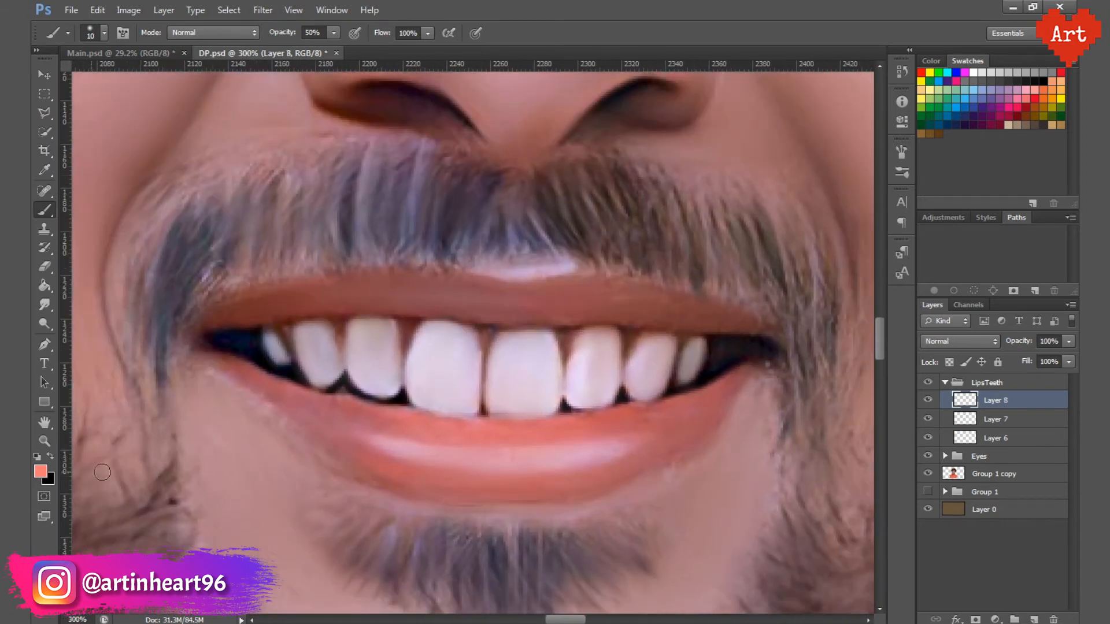
{"action": "mouse_move", "coordinate": [602, 453]}
{"action": "left_mouse_down"}
{"action": "mouse_move", "coordinate": [373, 443]}
{"action": "mouse_move", "coordinate": [441, 488]}
{"action": "mouse_move", "coordinate": [618, 476]}
{"action": "mouse_move", "coordinate": [639, 421]}
{"action": "mouse_move", "coordinate": [532, 431]}
{"action": "mouse_move", "coordinate": [378, 423]}
{"action": "left_mouse_up"}
{"action": "key", "text": "e"}
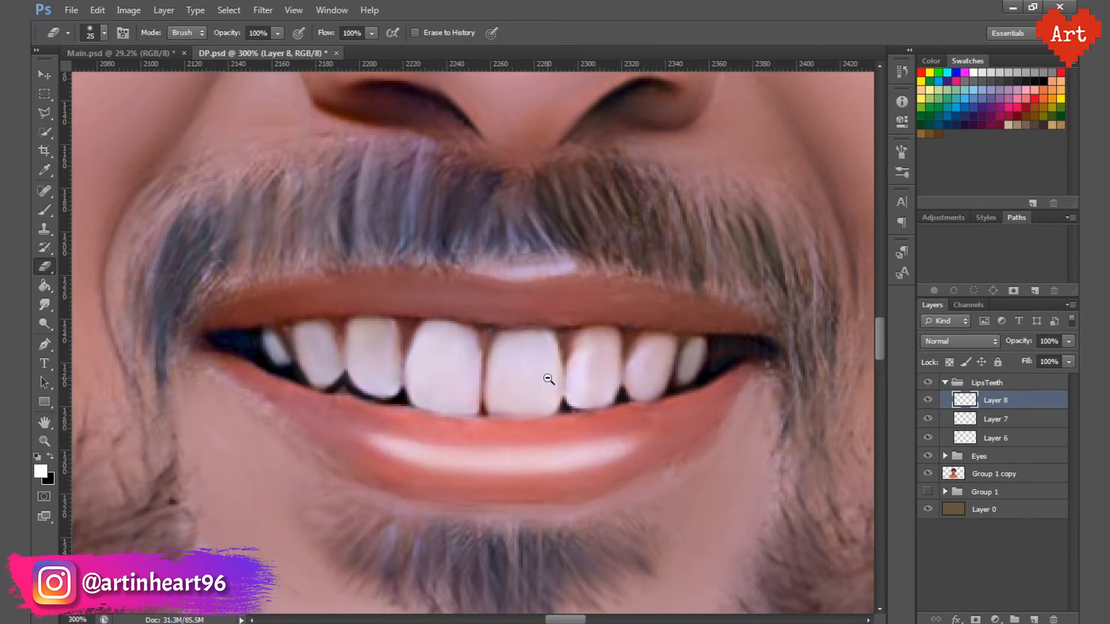
{"action": "left_click_drag", "start_coordinate": [548, 379], "coordinate": [445, 379]}
Step: Set the lower-lip highlight layer's opacity to 80% and toggle its visibility to compare
{"action": "key", "text": "ctrl+s"}
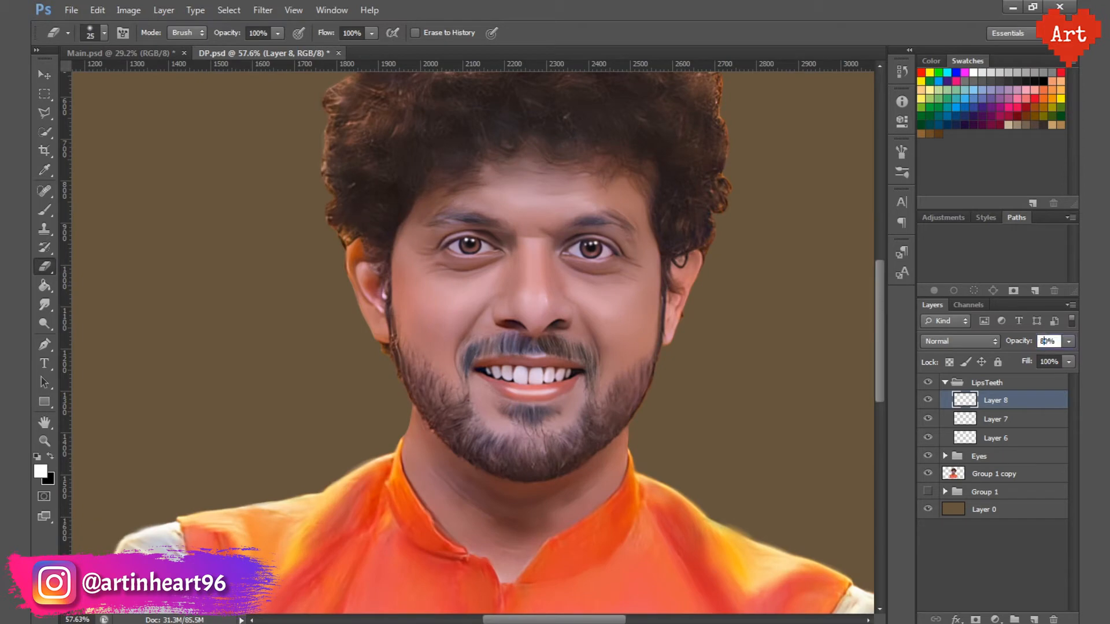
{"action": "key", "text": "Return"}
{"action": "left_click", "coordinate": [928, 400]}
{"action": "left_click", "coordinate": [928, 400]}
Step: Add another layer on top of the LipsTeeth group, save, and trace the lower lip's bottom edge with a Pen path
{"action": "left_click_drag", "start_coordinate": [534, 372], "coordinate": [565, 476]}
{"action": "left_click", "coordinate": [1035, 619]}
{"action": "left_click_drag", "start_coordinate": [473, 441], "coordinate": [485, 453]}
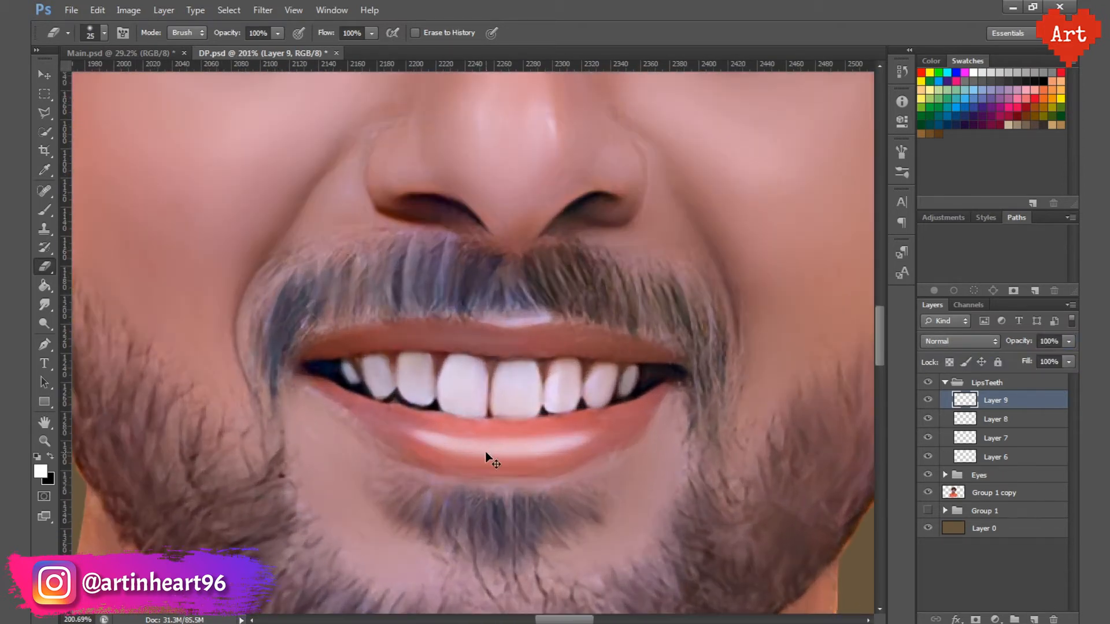
{"action": "key", "text": "ctrl+s"}
{"action": "key", "text": "p"}
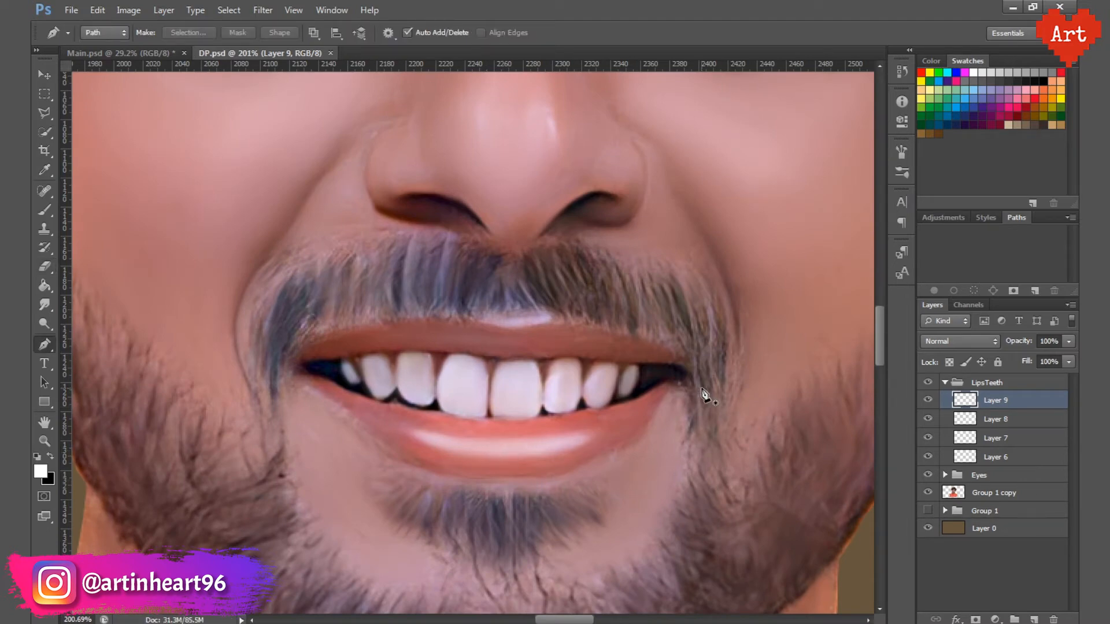
{"action": "left_click_drag", "start_coordinate": [662, 407], "coordinate": [646, 428]}
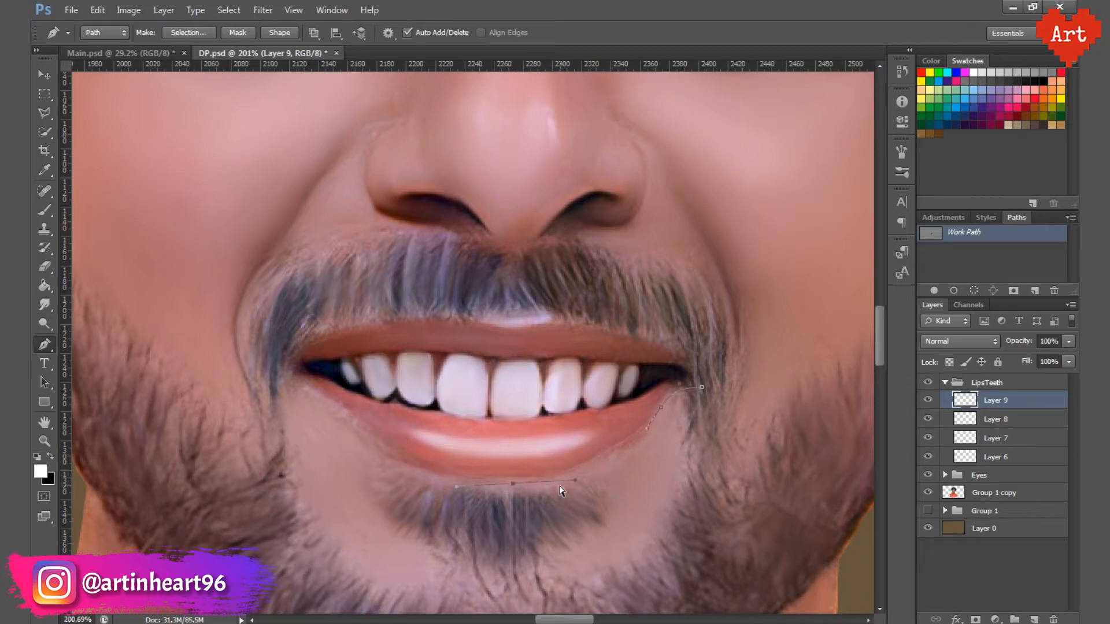
{"action": "left_click_drag", "start_coordinate": [621, 480], "coordinate": [626, 478]}
{"action": "left_click", "coordinate": [344, 416]}
Step: Try stroking the lower-lip path in white with a hard 6 px brush at 100% opacity
{"action": "key", "text": "b"}
{"action": "left_click", "coordinate": [104, 33]}
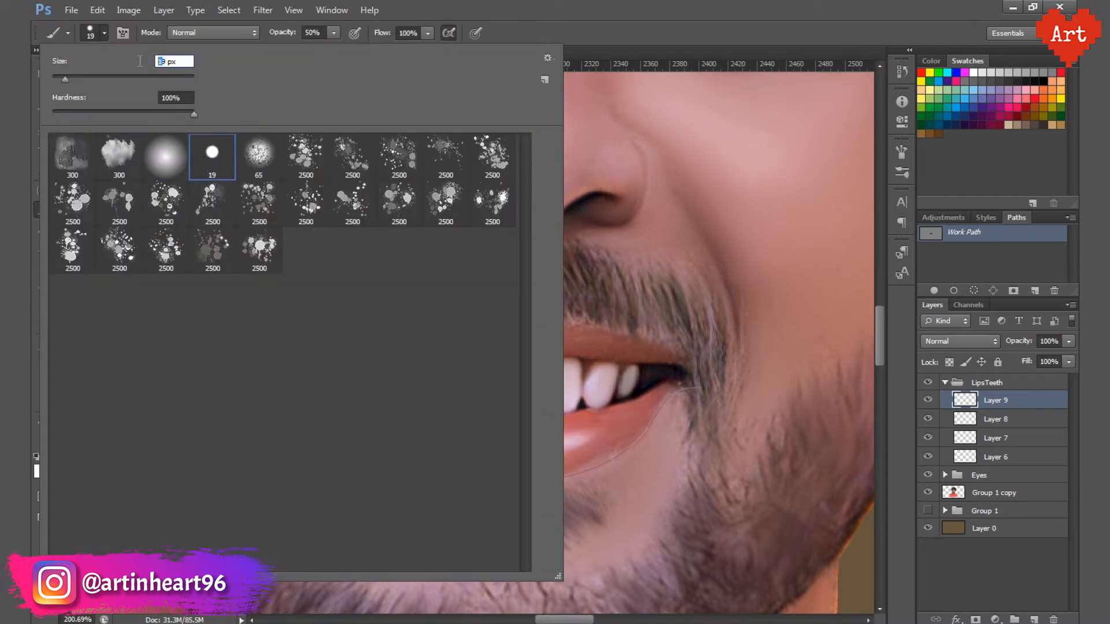
{"action": "type", "text": "6"}
{"action": "key", "text": "Return"}
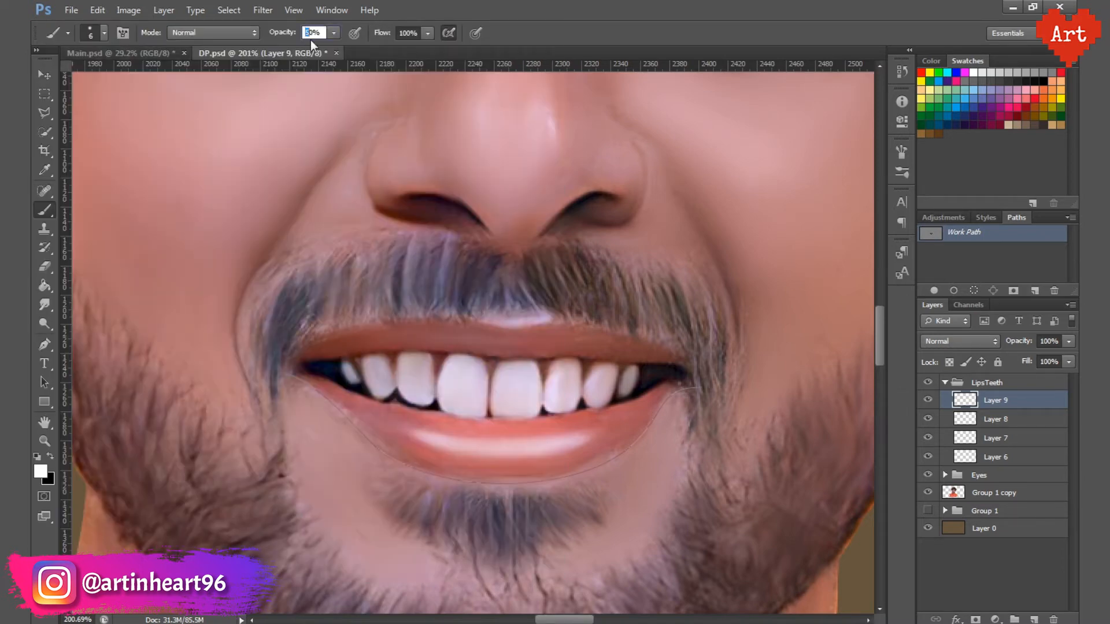
{"action": "right_click", "coordinate": [976, 261]}
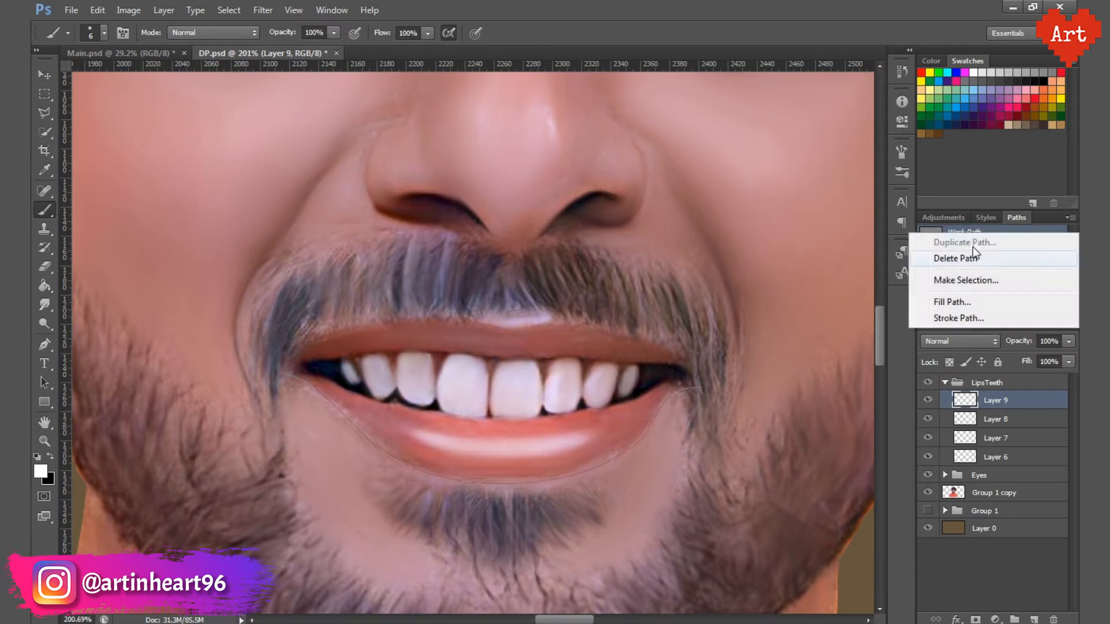
{"action": "left_click", "coordinate": [966, 318]}
{"action": "left_click", "coordinate": [654, 222]}
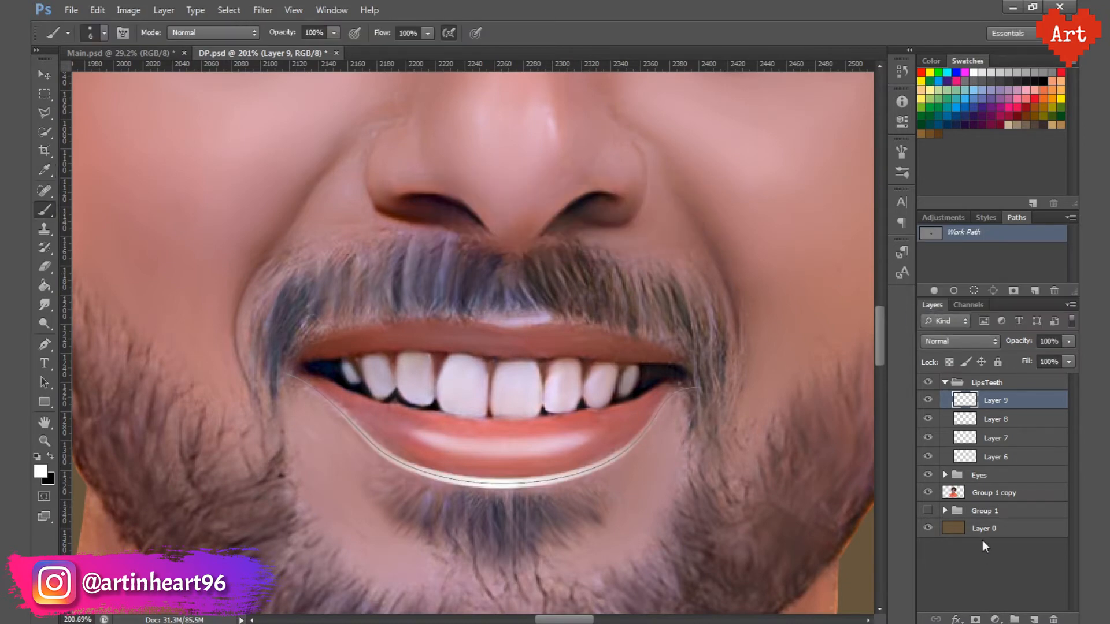
{"action": "left_click", "coordinate": [982, 540]}
{"action": "scroll", "coordinate": [571, 375], "scroll_direction": "down", "scroll_amount": 5}
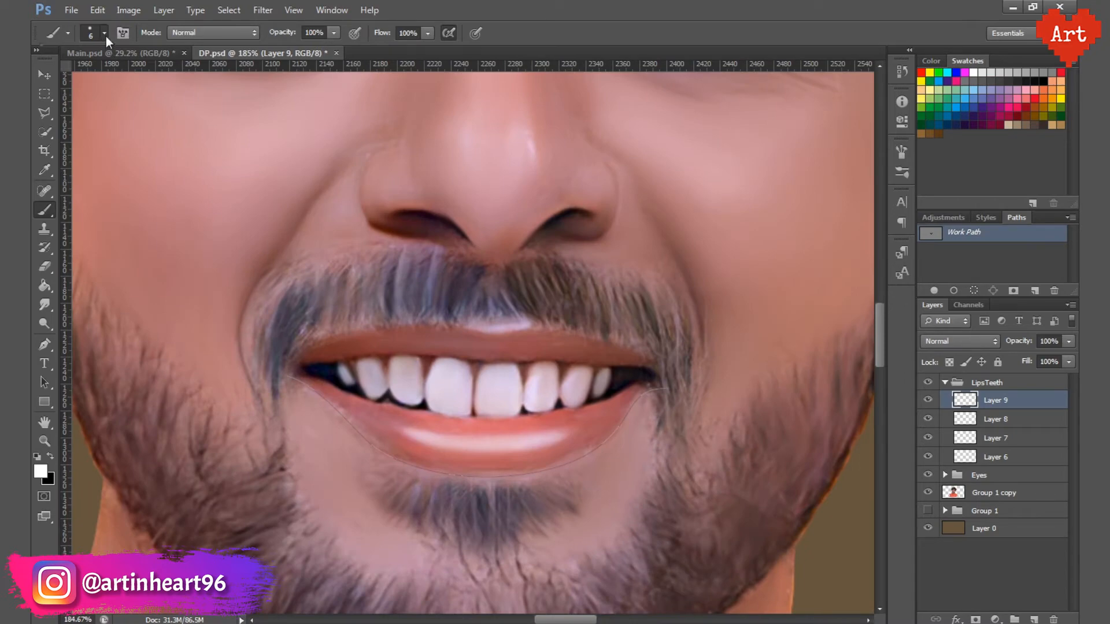
Step: Try stroking the lower-lip path with a 4 px brush and simulated pressure
{"action": "left_click", "coordinate": [104, 33]}
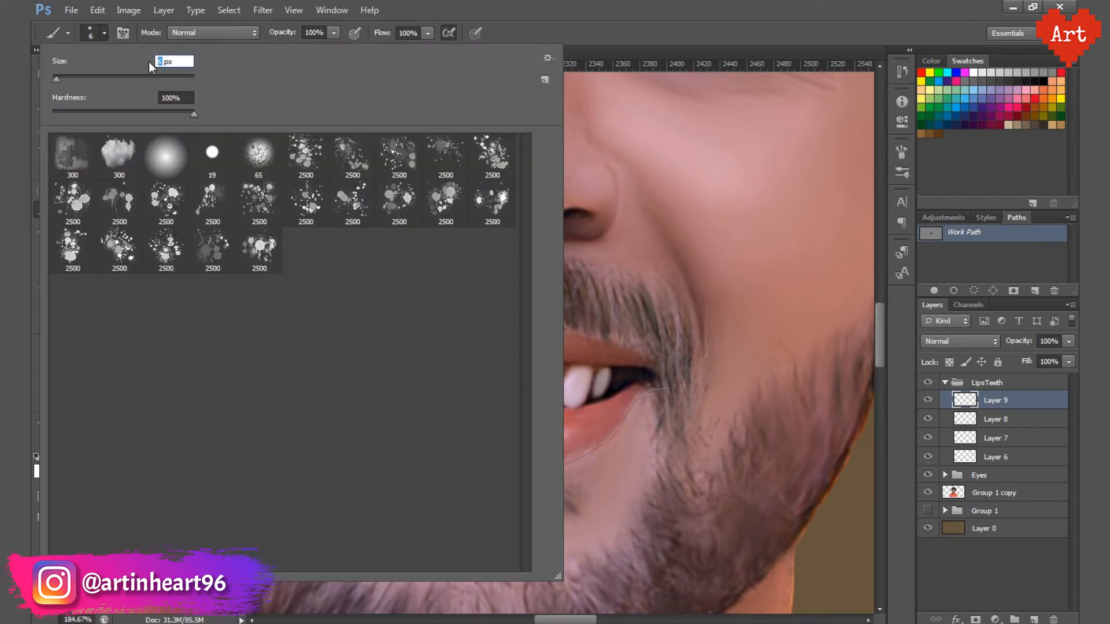
{"action": "key", "text": "Return"}
{"action": "right_click", "coordinate": [976, 232]}
{"action": "left_click", "coordinate": [971, 320]}
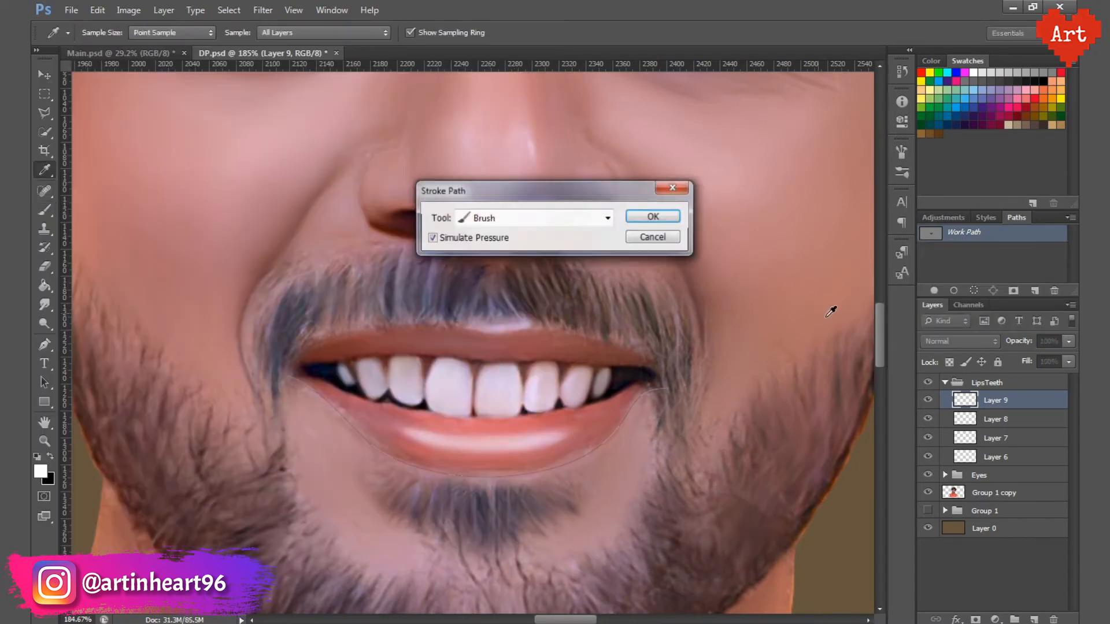
{"action": "left_click", "coordinate": [643, 221]}
{"action": "left_click", "coordinate": [976, 269]}
{"action": "scroll", "coordinate": [557, 440], "scroll_direction": "down", "scroll_amount": 6}
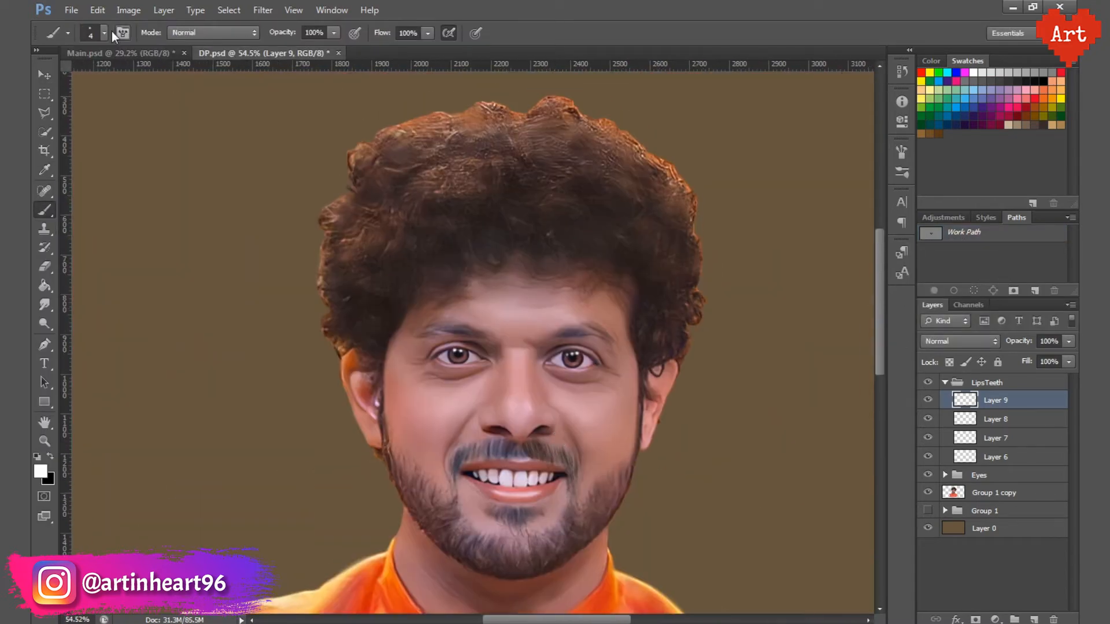
Step: Stroke the lower-lip path in white with a 5 px brush, and select the LipsTeeth group
{"action": "left_click", "coordinate": [107, 33]}
{"action": "key", "text": "Return"}
{"action": "right_click", "coordinate": [977, 233]}
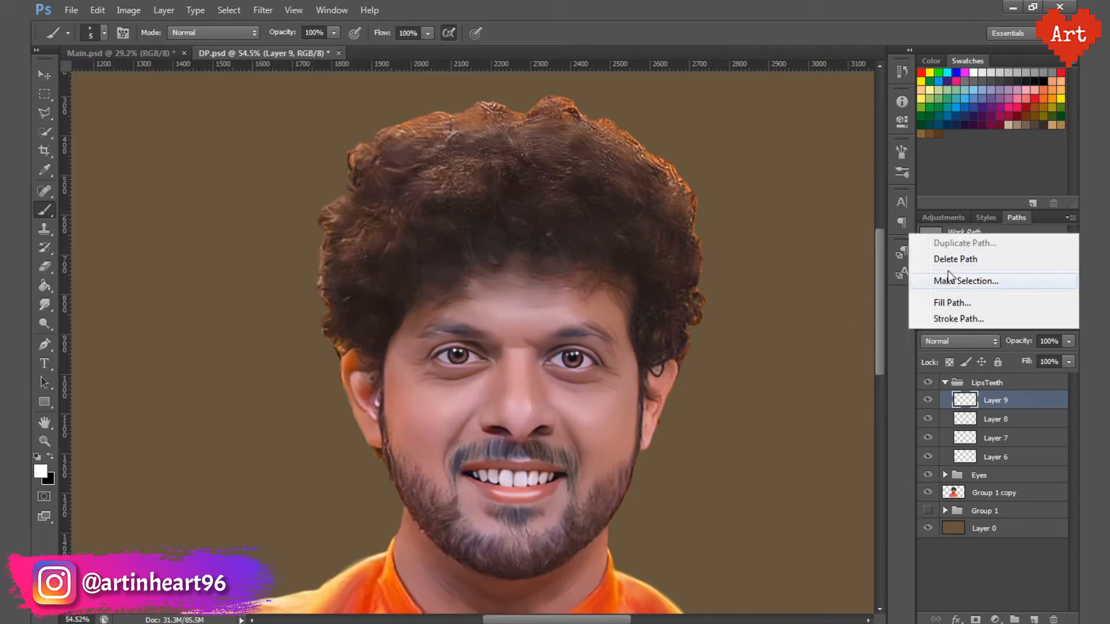
{"action": "left_click", "coordinate": [971, 318]}
{"action": "left_click", "coordinate": [646, 218]}
{"action": "left_click", "coordinate": [991, 383]}
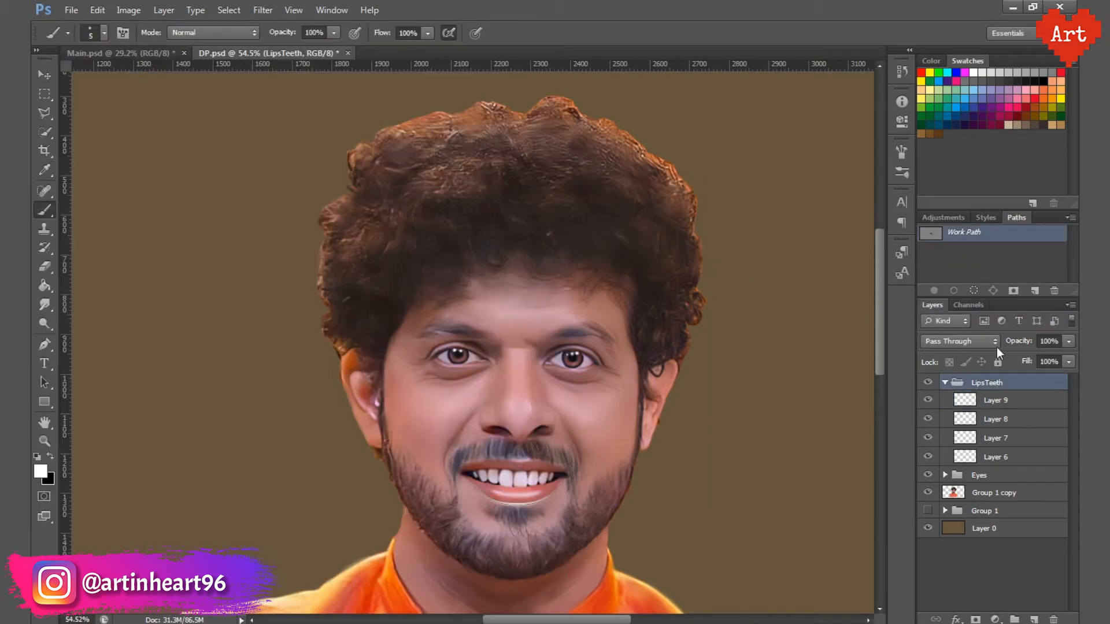
Step: Apply a 0.5-pixel Gaussian Blur to the lower-lip highlight on Layer 9, lower the layer's opacity to 80%, and save
{"action": "left_click", "coordinate": [991, 261]}
{"action": "scroll", "coordinate": [533, 506], "scroll_direction": "up", "scroll_amount": 5}
{"action": "left_click", "coordinate": [998, 398]}
{"action": "left_click", "coordinate": [263, 10]}
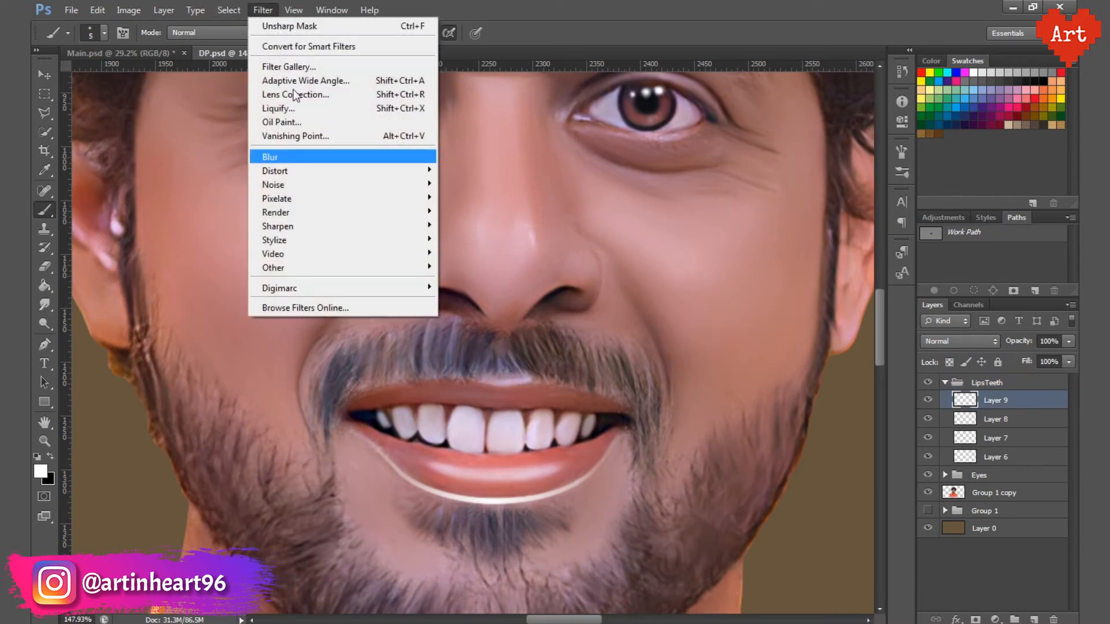
{"action": "mouse_move", "coordinate": [312, 154]}
{"action": "left_click", "coordinate": [486, 254]}
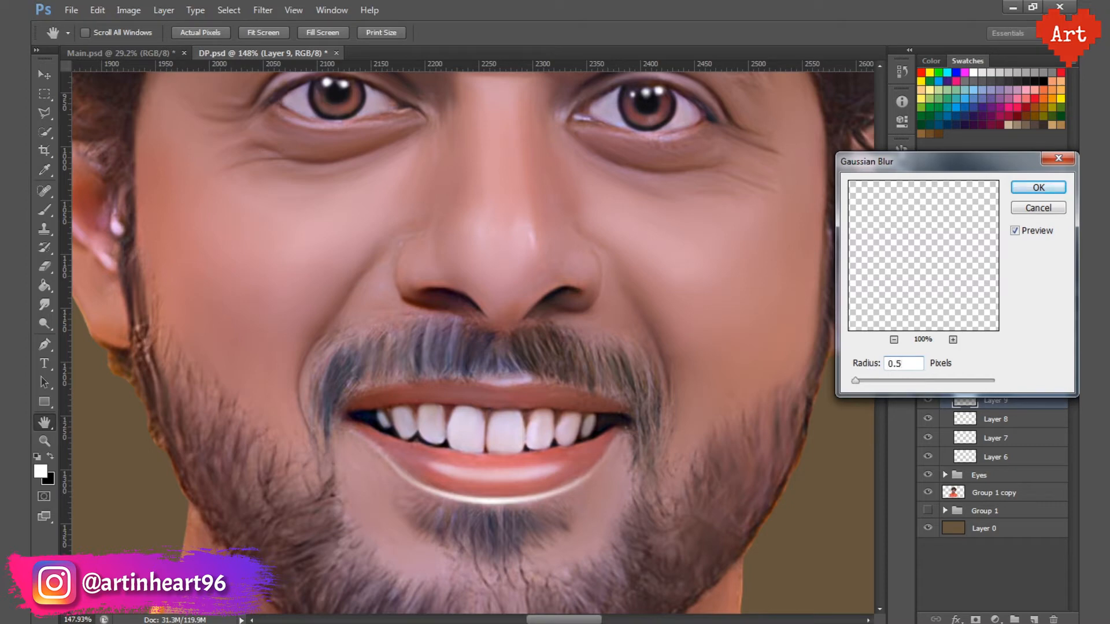
{"action": "left_click", "coordinate": [1019, 211]}
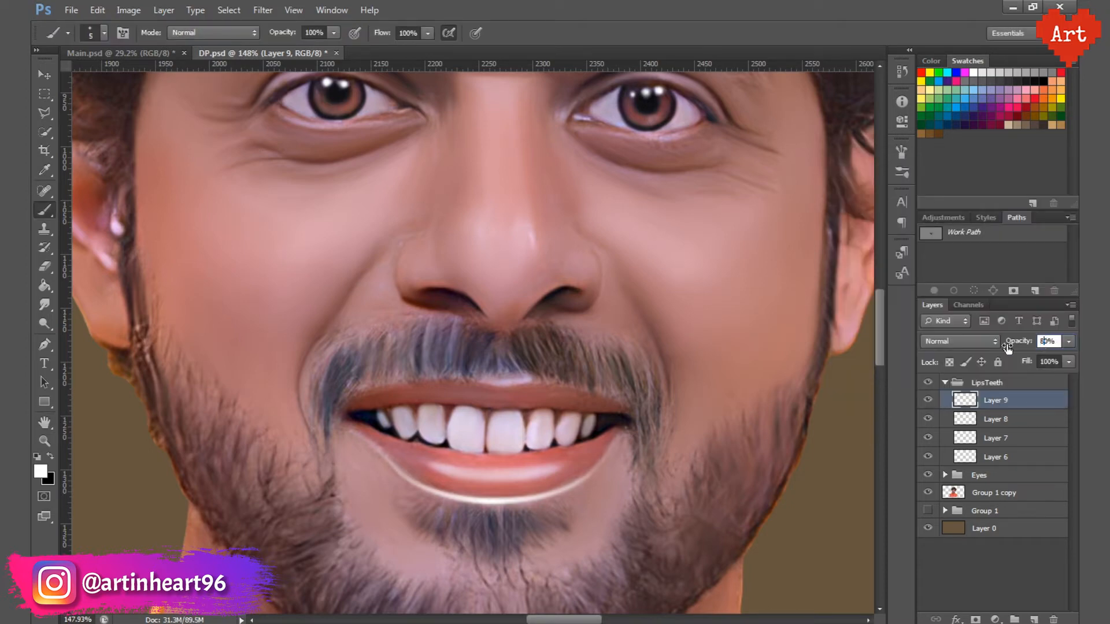
{"action": "left_click_drag", "start_coordinate": [1007, 347], "coordinate": [1007, 348]}
{"action": "left_click", "coordinate": [992, 569]}
{"action": "key", "text": "ctrl+s"}
Step: Collapse the LipsTeeth group and add a new layer above it
{"action": "left_click_drag", "start_coordinate": [513, 359], "coordinate": [462, 393]}
{"action": "left_click_drag", "start_coordinate": [513, 335], "coordinate": [482, 393]}
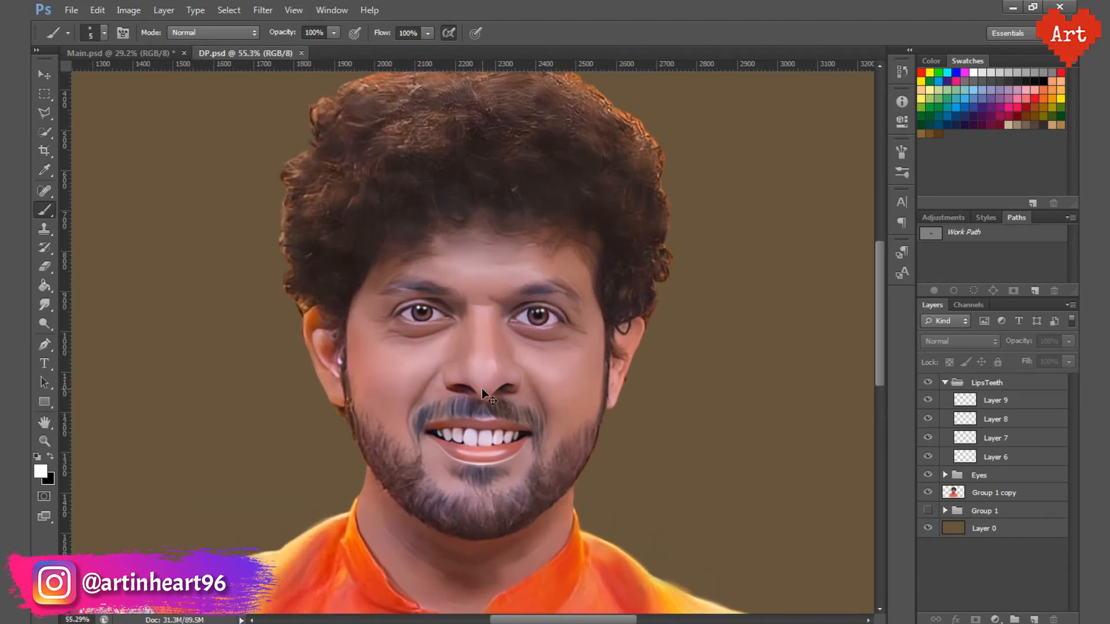
{"action": "left_click", "coordinate": [931, 384]}
{"action": "left_click", "coordinate": [932, 384]}
{"action": "left_click", "coordinate": [945, 383]}
{"action": "left_click", "coordinate": [992, 383]}
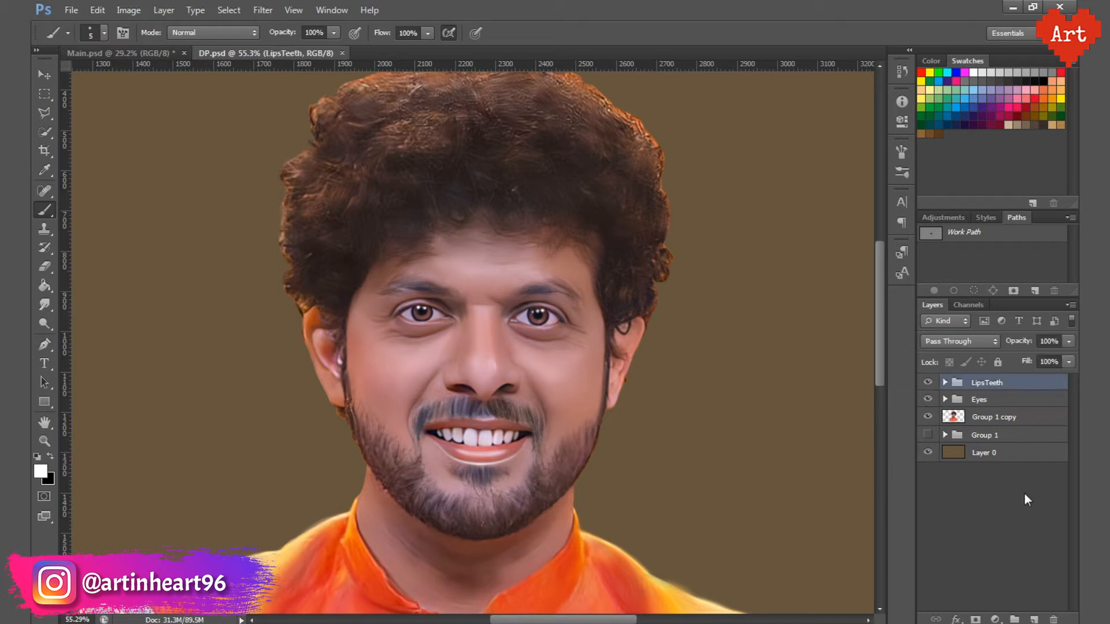
{"action": "left_click", "coordinate": [1034, 619]}
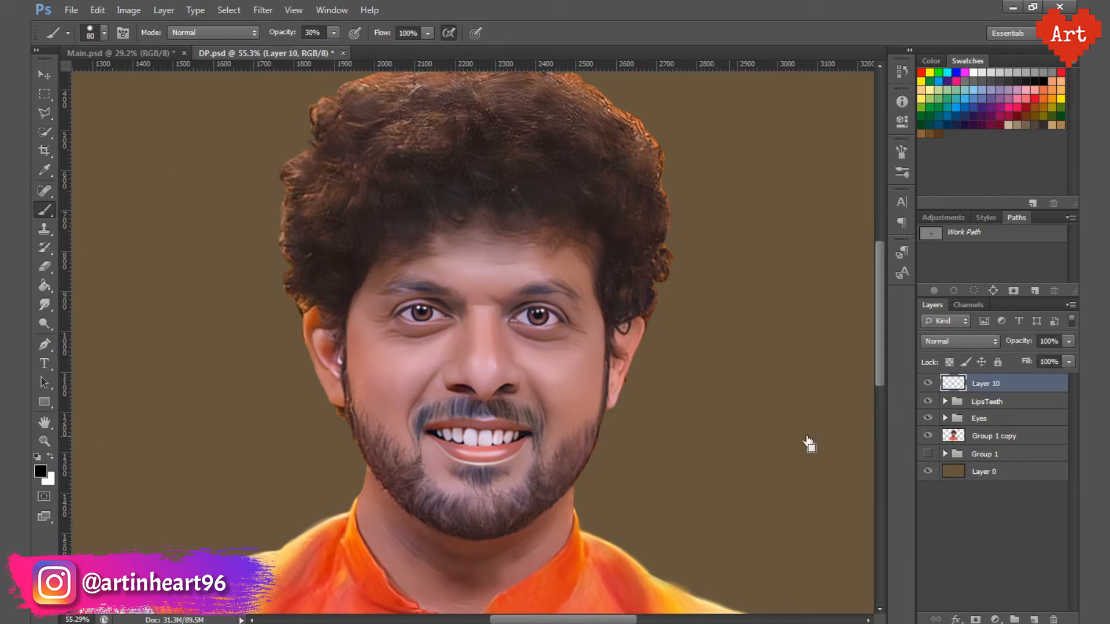
Step: Load the portrait's outline as a selection and try shading the cheek beard in black with a 50 px brush at 30% opacity
{"action": "left_click", "coordinate": [507, 393], "text": "ctrl"}
{"action": "left_click", "coordinate": [510, 511], "text": "ctrl"}
{"action": "left_click", "coordinate": [510, 513], "text": "ctrl"}
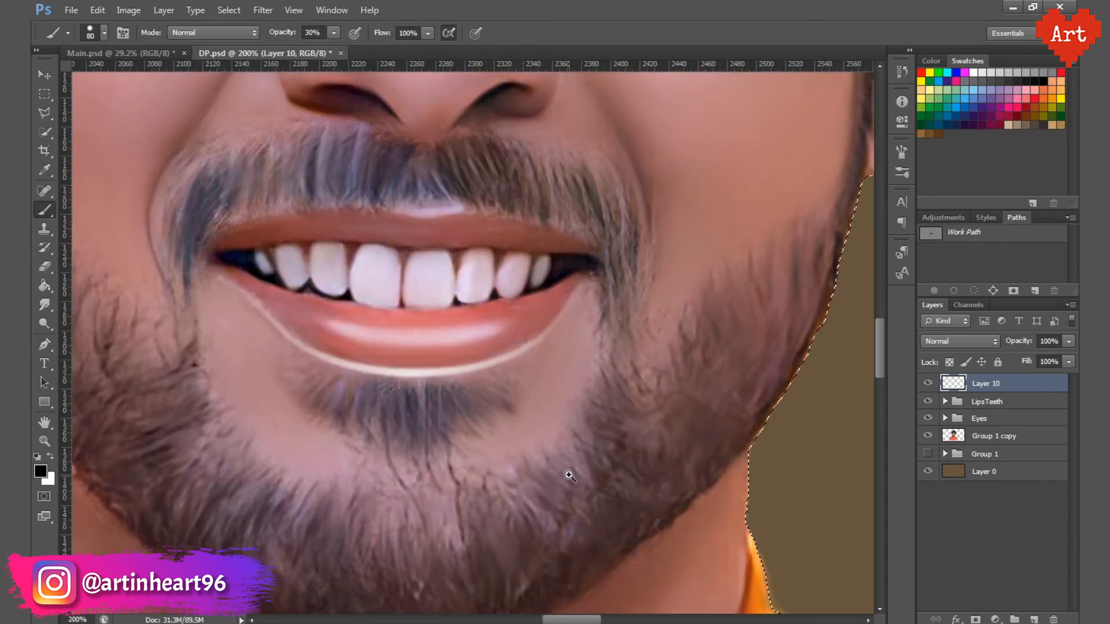
{"action": "key", "text": "ctrl+minus"}
{"action": "key", "text": "bracketleft"}
{"action": "key", "text": "bracketleft"}
{"action": "key", "text": "bracketleft"}
{"action": "left_click_drag", "start_coordinate": [636, 433], "coordinate": [656, 399]}
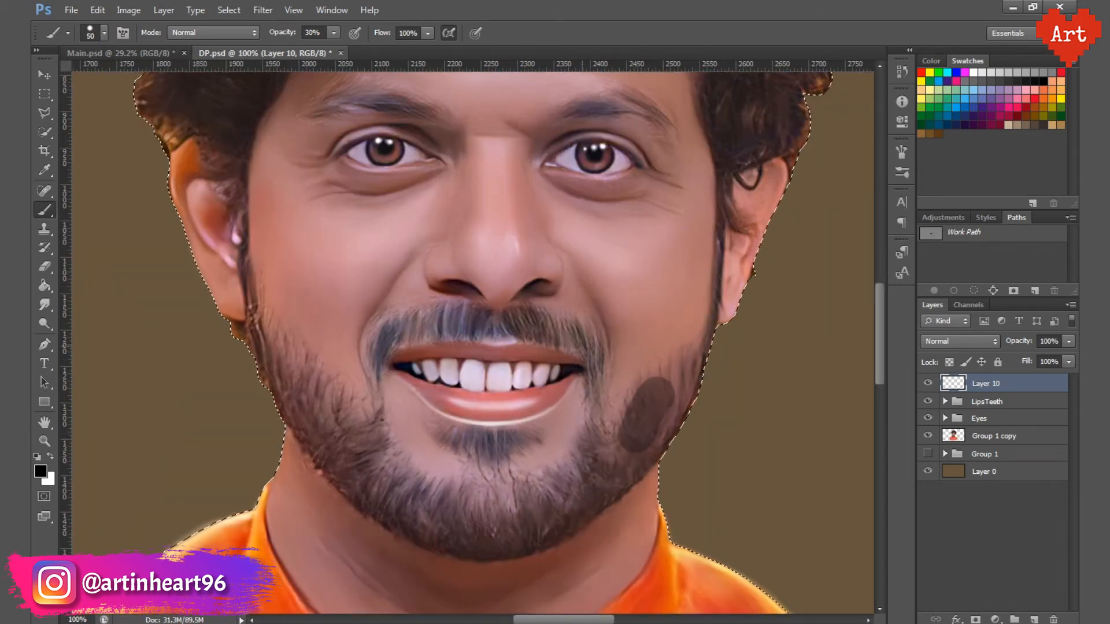
{"action": "key", "text": "ctrl+z"}
Step: Pick a soft round brush preset and try shading the cheek beard at 20% opacity
{"action": "left_click", "coordinate": [103, 35]}
{"action": "double_click", "coordinate": [165, 153]}
{"action": "left_click_drag", "start_coordinate": [311, 34], "coordinate": [286, 35]}
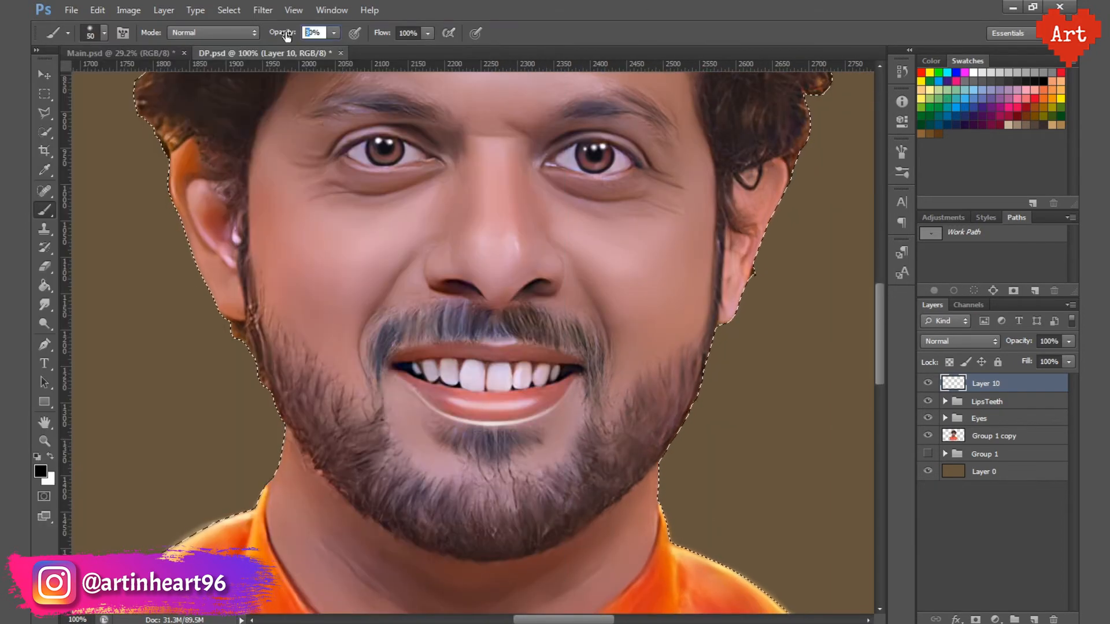
{"action": "type", "text": "2"}
{"action": "mouse_move", "coordinate": [670, 428]}
{"action": "left_mouse_down"}
{"action": "mouse_move", "coordinate": [648, 412]}
{"action": "mouse_move", "coordinate": [697, 365]}
{"action": "left_mouse_up"}
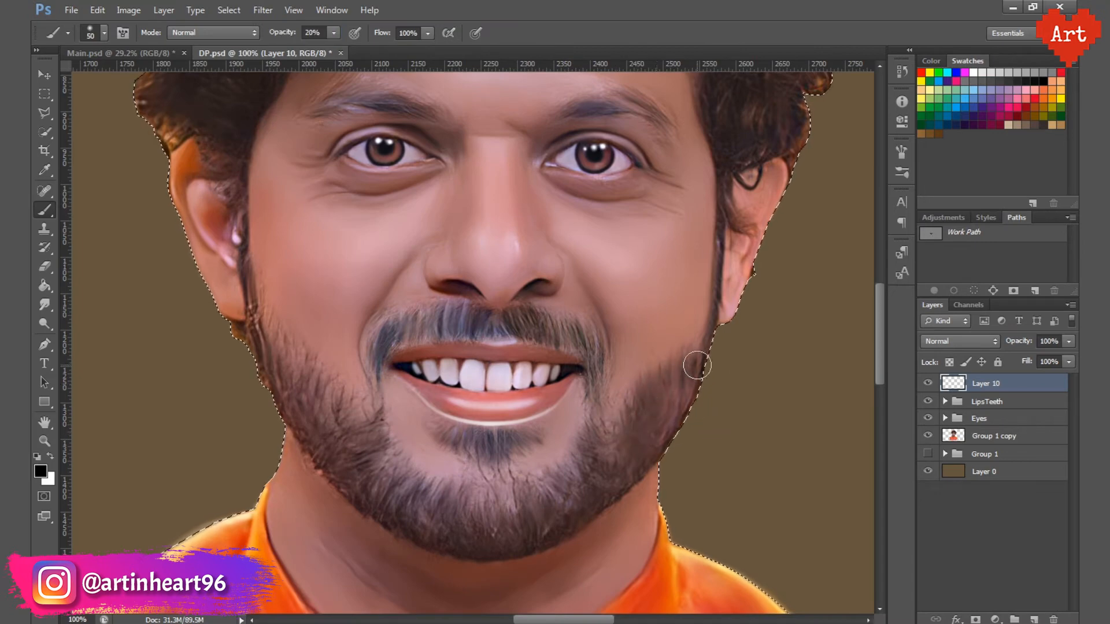
{"action": "key", "text": "ctrl+z"}
Step: Shade the beard and moustache in black at 10% brush opacity, and compare with the shading layer hidden and shown
{"action": "left_click_drag", "start_coordinate": [311, 34], "coordinate": [281, 38]}
{"action": "type", "text": "1"}
{"action": "key", "text": "Return"}
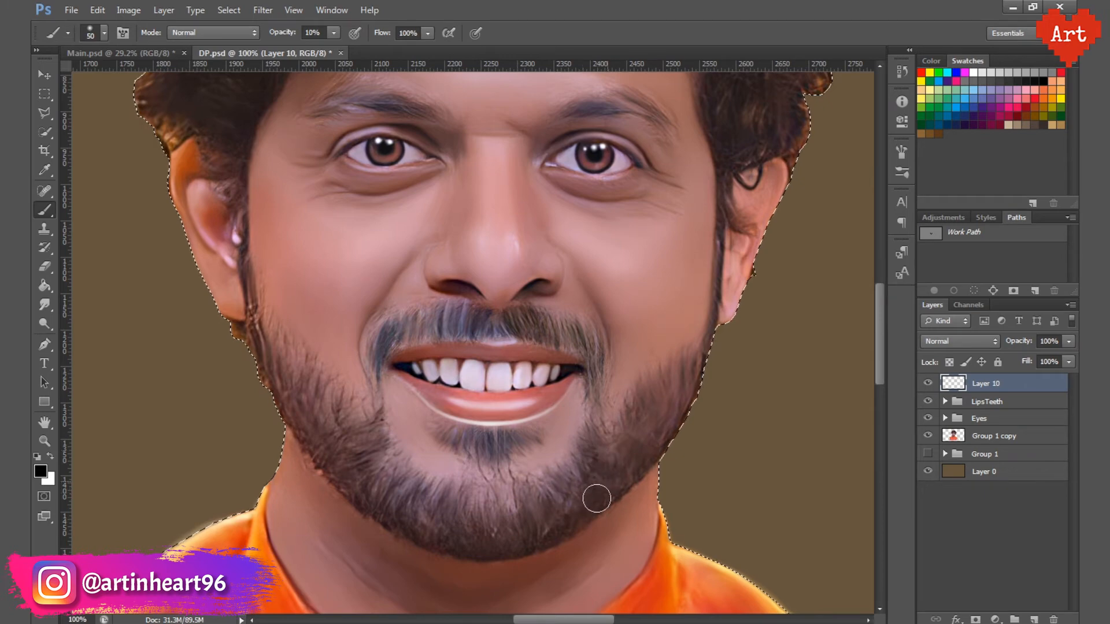
{"action": "mouse_move", "coordinate": [596, 499]}
{"action": "left_mouse_down"}
{"action": "mouse_move", "coordinate": [526, 515]}
{"action": "mouse_move", "coordinate": [480, 497]}
{"action": "mouse_move", "coordinate": [549, 528]}
{"action": "left_mouse_up"}
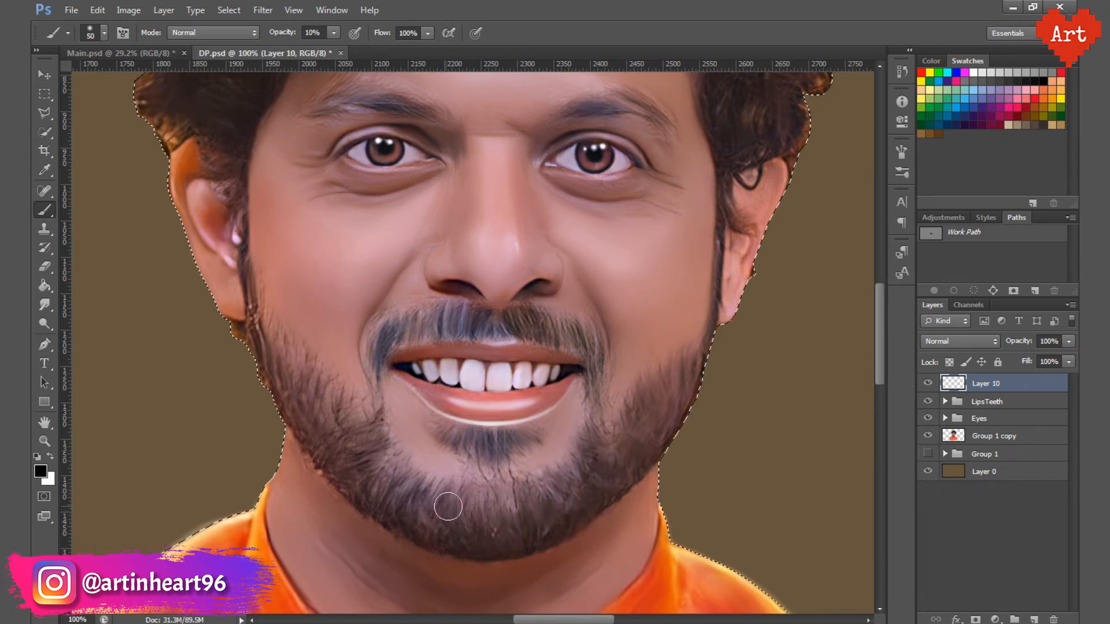
{"action": "left_click_drag", "start_coordinate": [448, 506], "coordinate": [368, 496]}
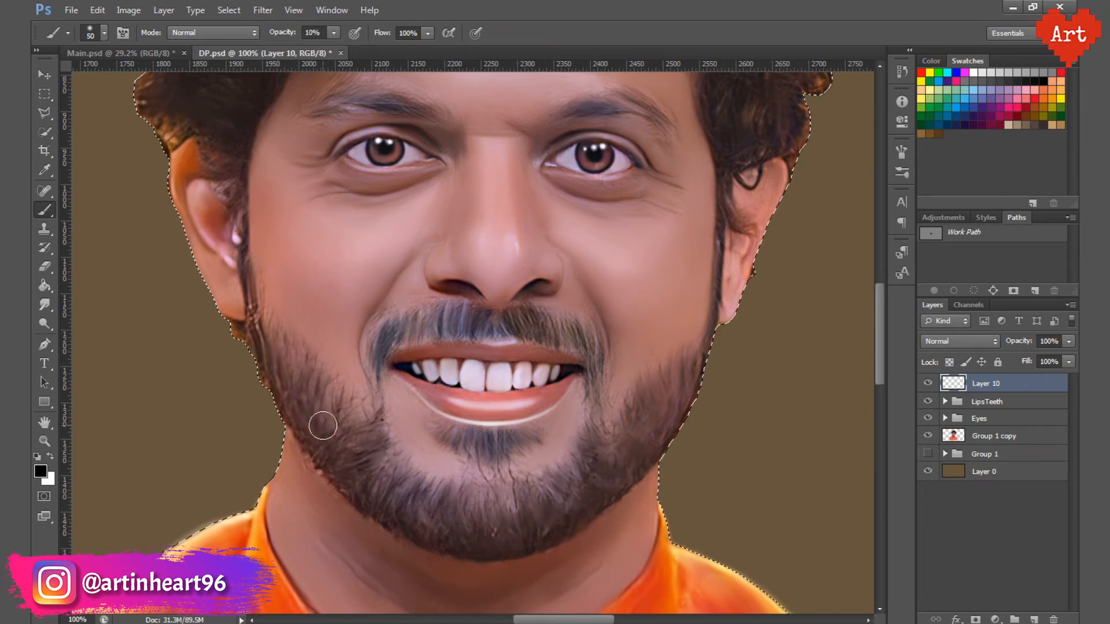
{"action": "mouse_move", "coordinate": [323, 426]}
{"action": "left_mouse_down"}
{"action": "mouse_move", "coordinate": [358, 427]}
{"action": "mouse_move", "coordinate": [390, 471]}
{"action": "left_mouse_up"}
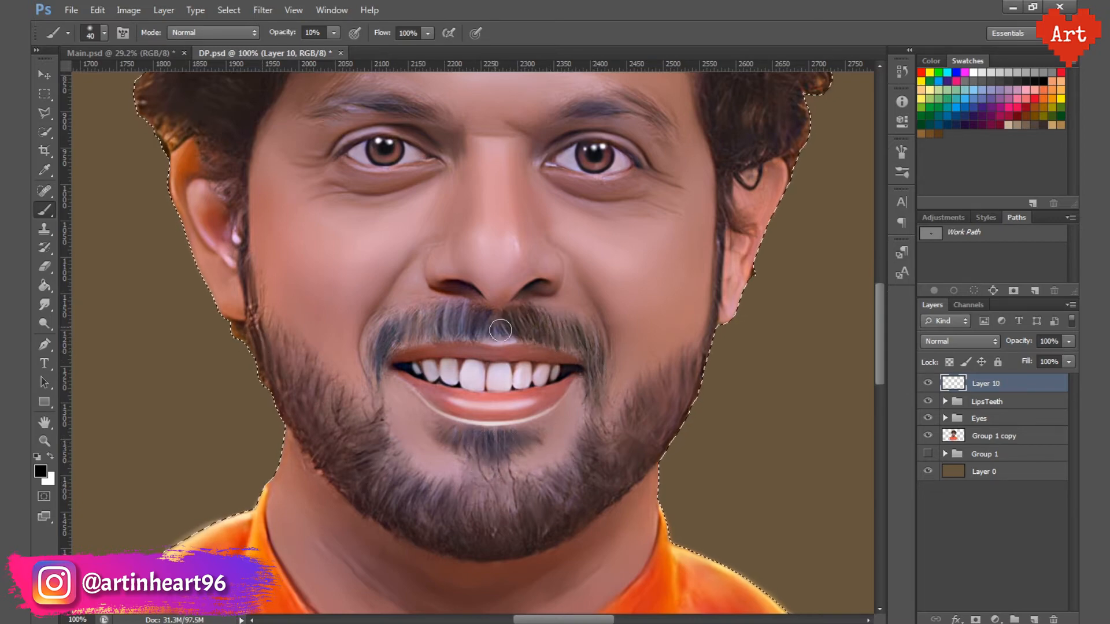
{"action": "mouse_move", "coordinate": [501, 330]}
{"action": "left_mouse_down"}
{"action": "mouse_move", "coordinate": [422, 320]}
{"action": "mouse_move", "coordinate": [449, 322]}
{"action": "mouse_move", "coordinate": [401, 335]}
{"action": "mouse_move", "coordinate": [415, 318]}
{"action": "mouse_move", "coordinate": [375, 344]}
{"action": "mouse_move", "coordinate": [375, 390]}
{"action": "left_mouse_up"}
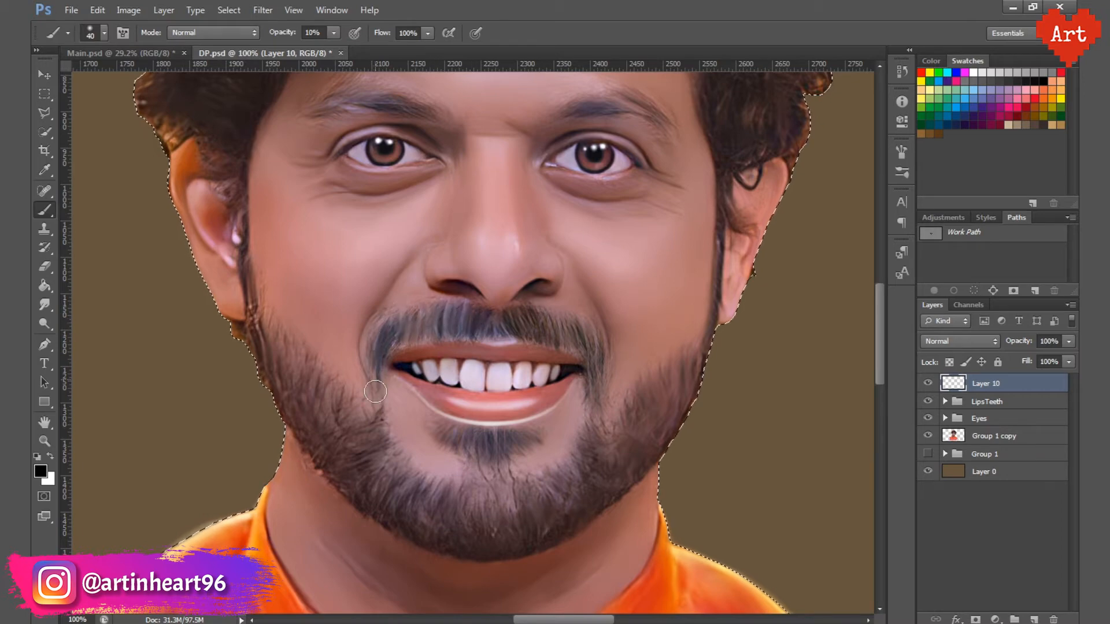
{"action": "mouse_move", "coordinate": [592, 350]}
{"action": "left_mouse_down"}
{"action": "mouse_move", "coordinate": [501, 327]}
{"action": "mouse_move", "coordinate": [552, 338]}
{"action": "mouse_move", "coordinate": [479, 356]}
{"action": "left_mouse_up"}
{"action": "left_click", "coordinate": [927, 385]}
{"action": "left_click", "coordinate": [927, 385]}
Step: Shade the hair in black with a 175 px brush inside the portrait's outline, and clear the selection
{"action": "left_click_drag", "start_coordinate": [502, 200], "coordinate": [517, 221]}
{"action": "left_click", "coordinate": [536, 384], "text": "ctrl"}
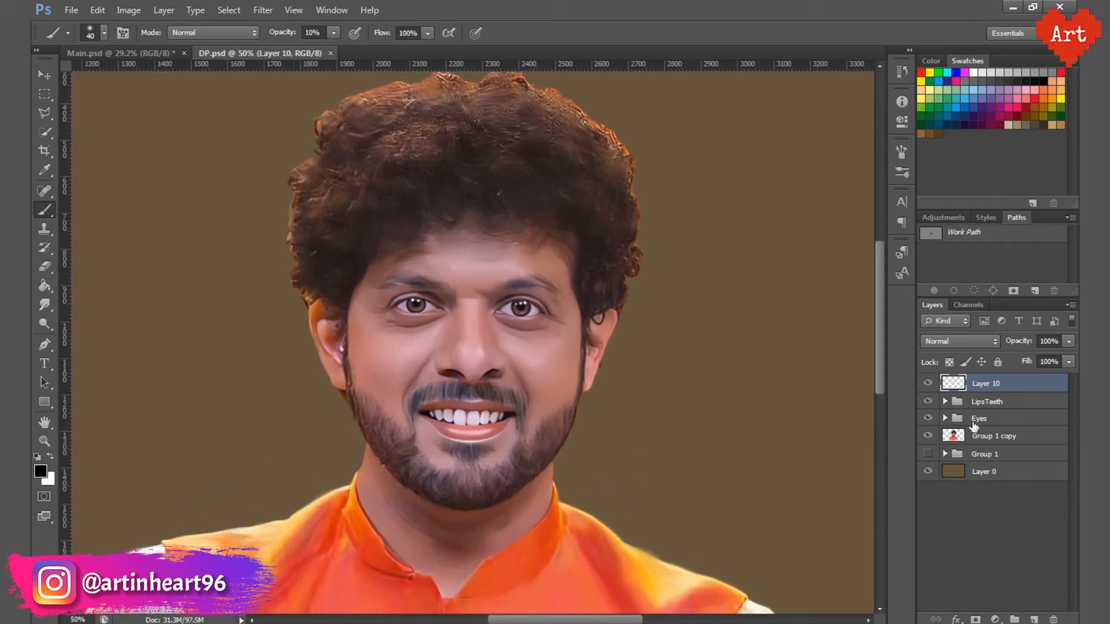
{"action": "left_click", "coordinate": [954, 437], "text": "ctrl"}
{"action": "key", "text": "bracketright"}
{"action": "key", "text": "bracketright"}
{"action": "key", "text": "bracketright"}
{"action": "key", "text": "bracketright"}
{"action": "key", "text": "bracketright"}
{"action": "key", "text": "bracketright"}
{"action": "key", "text": "bracketright"}
{"action": "key", "text": "bracketright"}
{"action": "key", "text": "bracketright"}
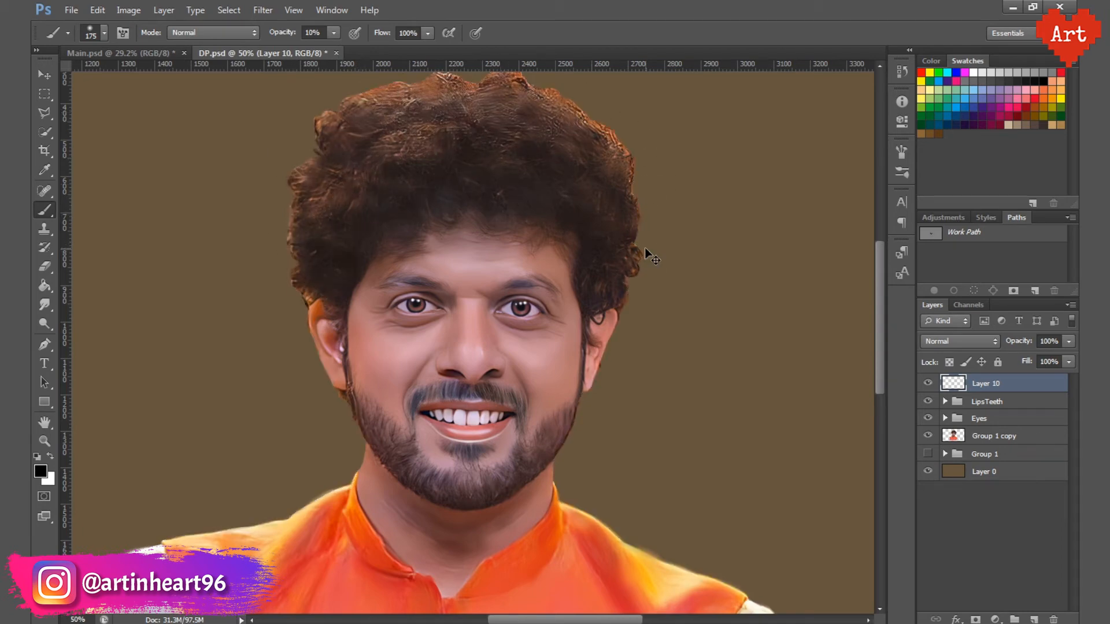
{"action": "key", "text": "ctrl+d"}
{"action": "key", "text": "ctrl+0"}
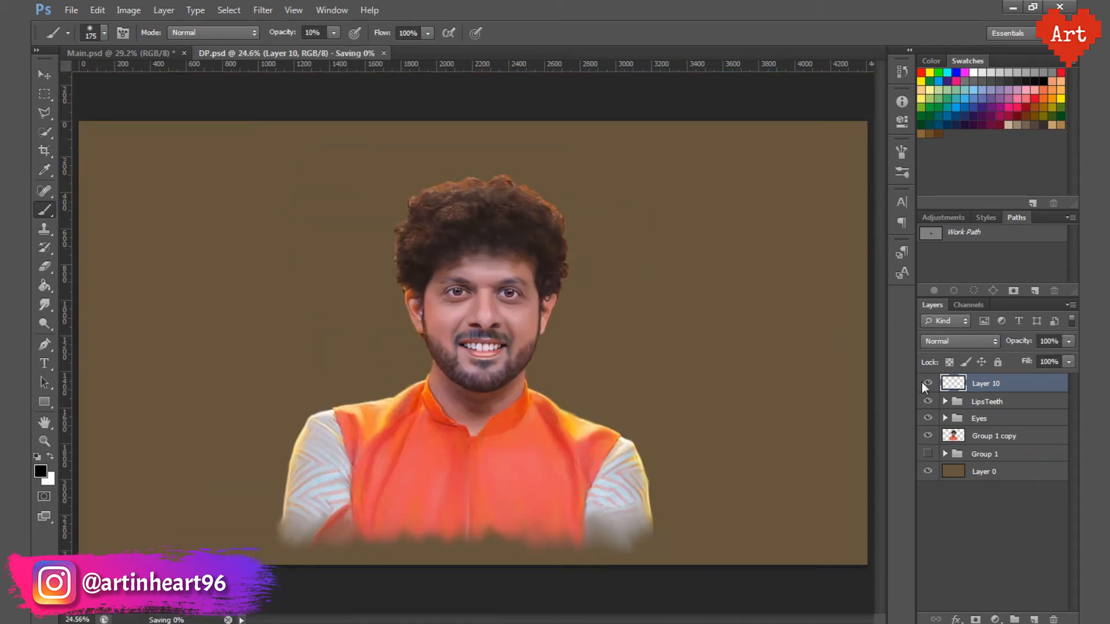
Step: Rename the shading layer BlackColor, place it below the Eyes group, and save
{"action": "double_click", "coordinate": [989, 384]}
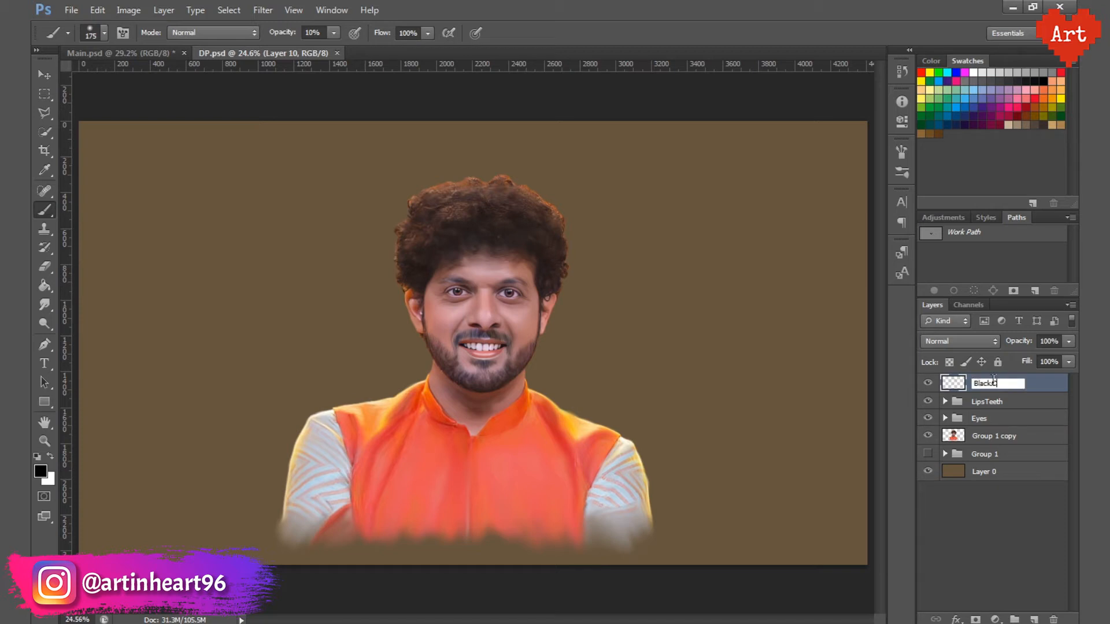
{"action": "key", "text": "Return"}
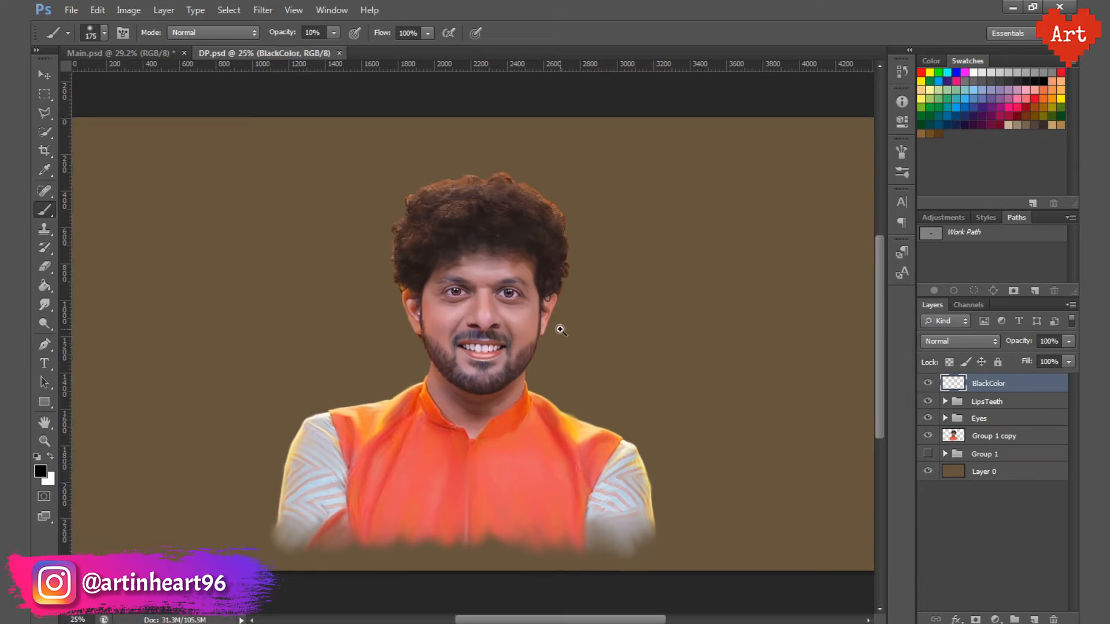
{"action": "scroll", "coordinate": [557, 322], "scroll_direction": "up", "scroll_amount": 1}
{"action": "key", "text": "ctrl+bracketleft"}
{"action": "key", "text": "ctrl+bracketleft"}
{"action": "key", "text": "ctrl+s"}
{"action": "key", "text": "ctrl+0"}
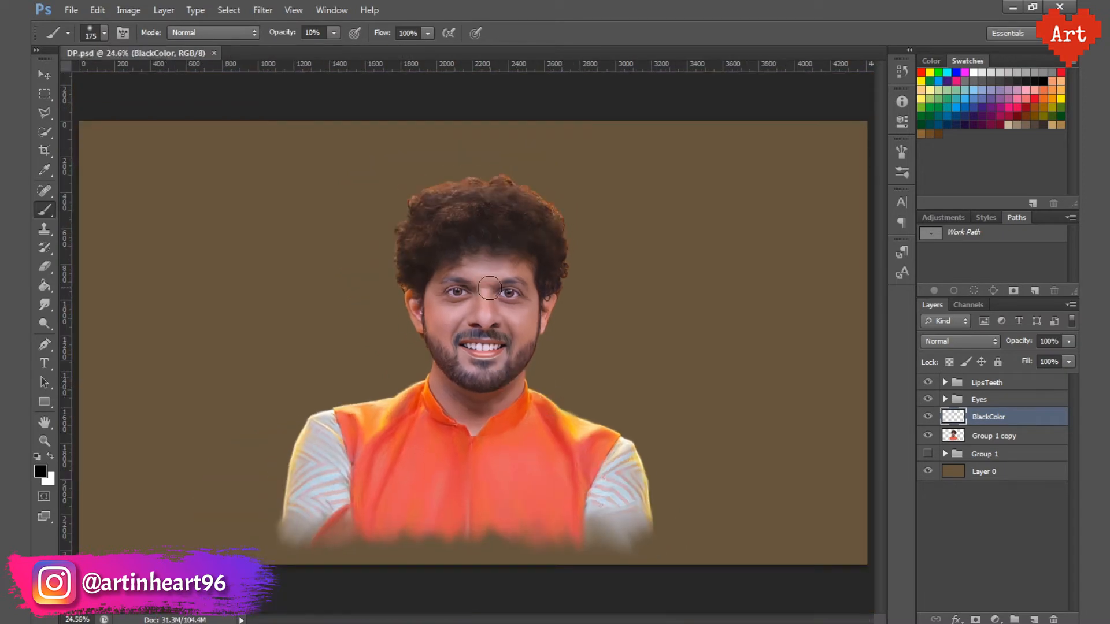
Step: Add a new layer directly above the brown background layer
{"action": "scroll", "coordinate": [490, 288], "scroll_direction": "up", "scroll_amount": 3}
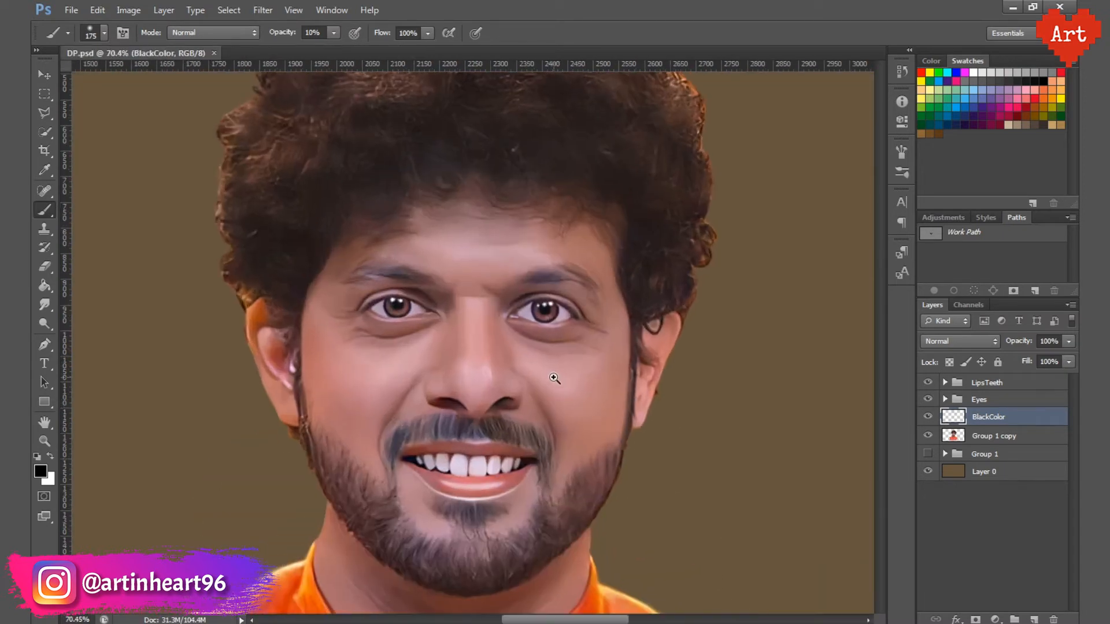
{"action": "key", "text": "ctrl+0"}
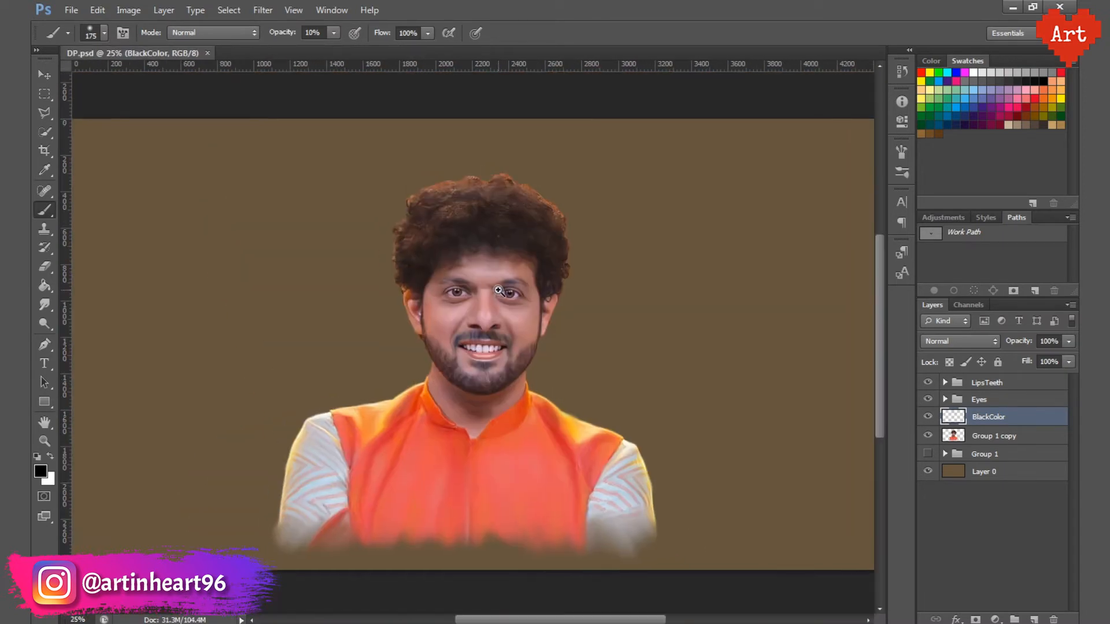
{"action": "scroll", "coordinate": [498, 290], "scroll_direction": "up", "scroll_amount": 1}
{"action": "key", "text": "ctrl+0"}
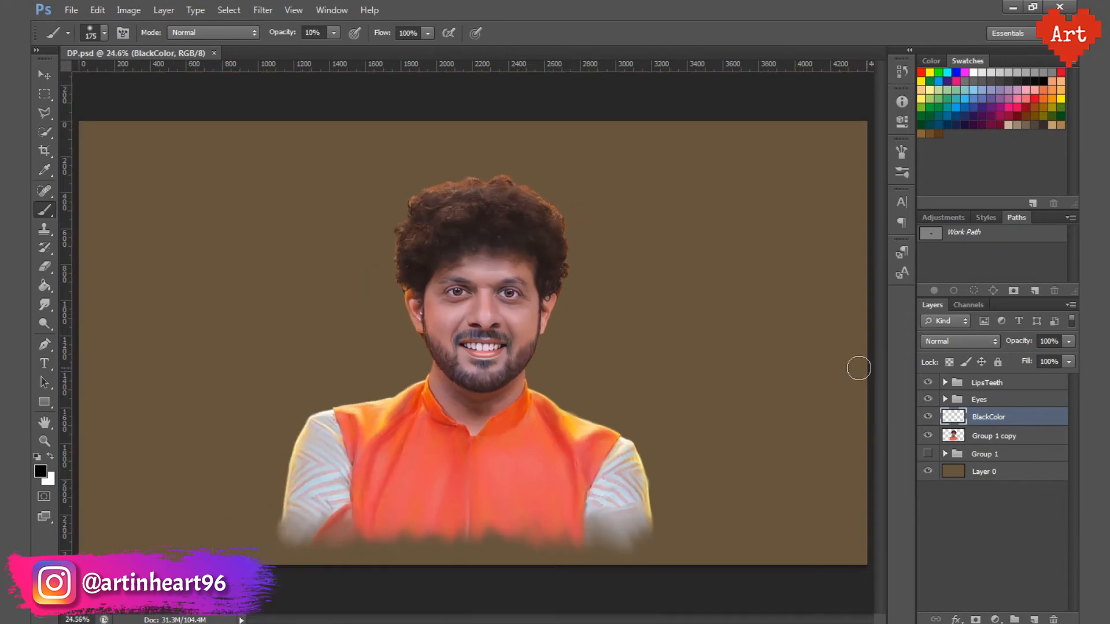
{"action": "left_click", "coordinate": [997, 473]}
{"action": "left_click", "coordinate": [1033, 619]}
Step: Group everything from Group 1 up to LipsTeeth into a group named Main
{"action": "left_click", "coordinate": [1004, 456]}
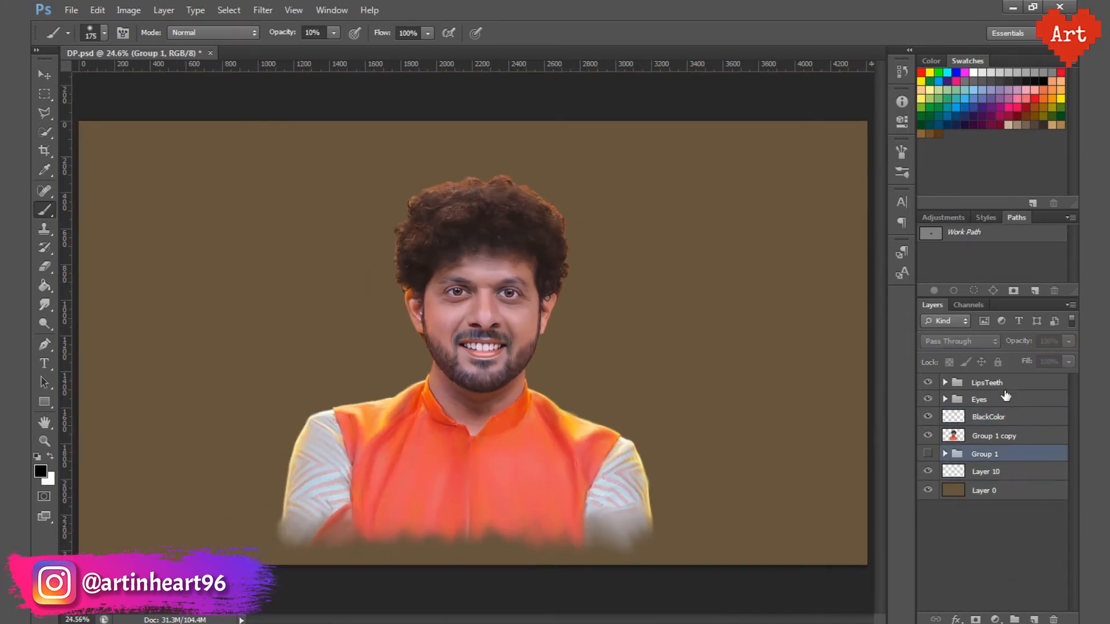
{"action": "left_click", "coordinate": [1005, 386], "text": "shift"}
{"action": "left_click", "coordinate": [1070, 304]}
{"action": "left_click", "coordinate": [996, 356]}
{"action": "type", "text": "Ma"}
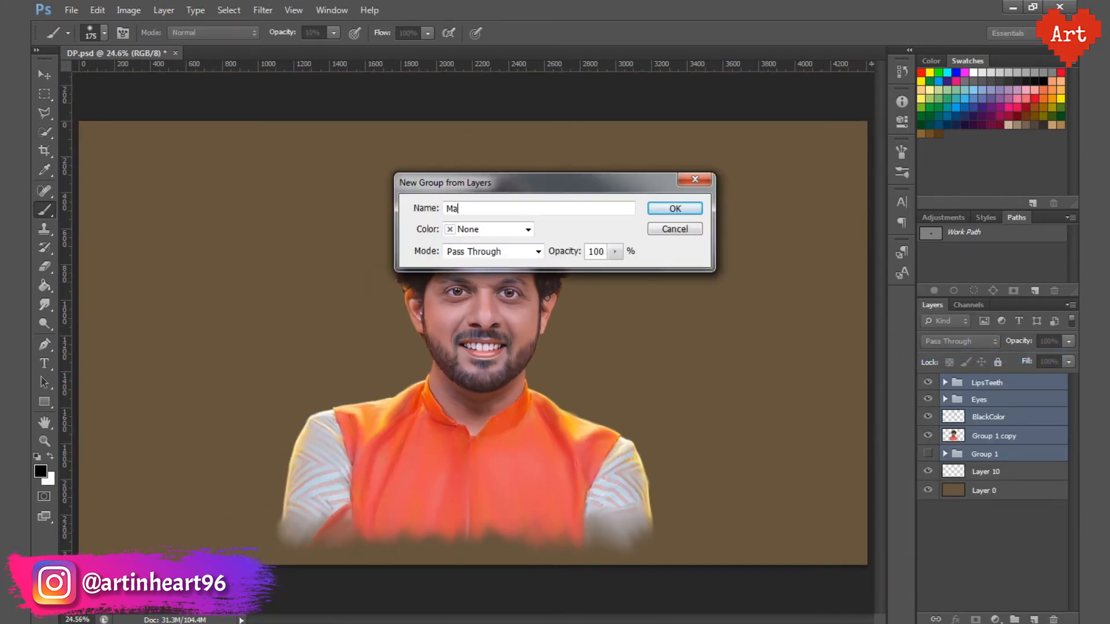
{"action": "type", "text": "in"}
{"action": "key", "text": "Return"}
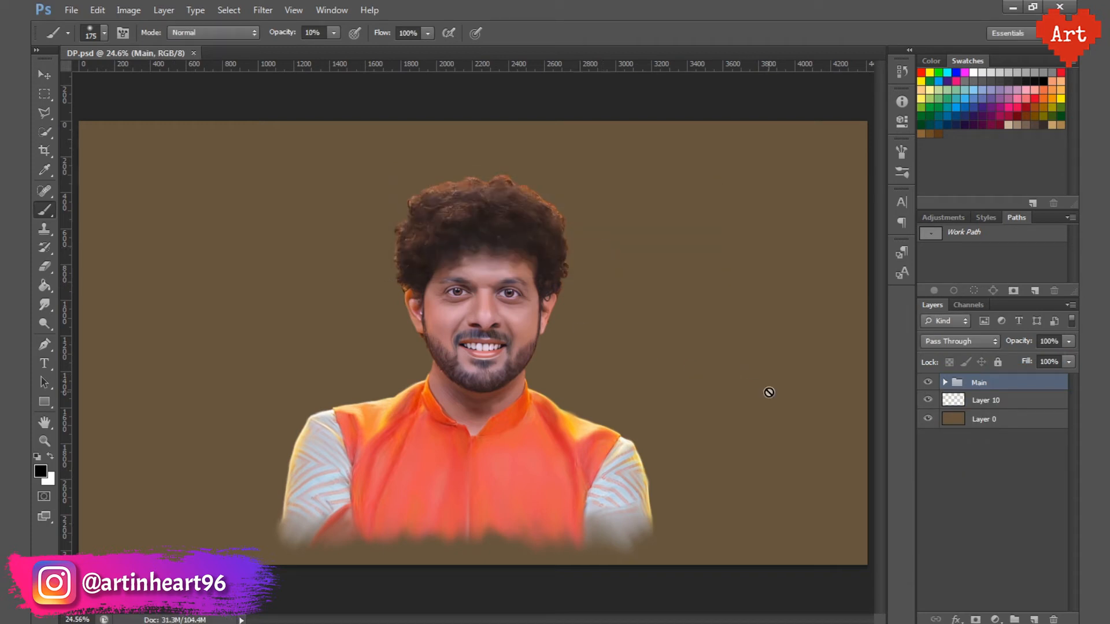
Step: Paint black shading on Layer 10 in the background left of the portrait with a 3100 px textured brush at 10% opacity
{"action": "left_click", "coordinate": [991, 401]}
{"action": "left_click", "coordinate": [40, 471]}
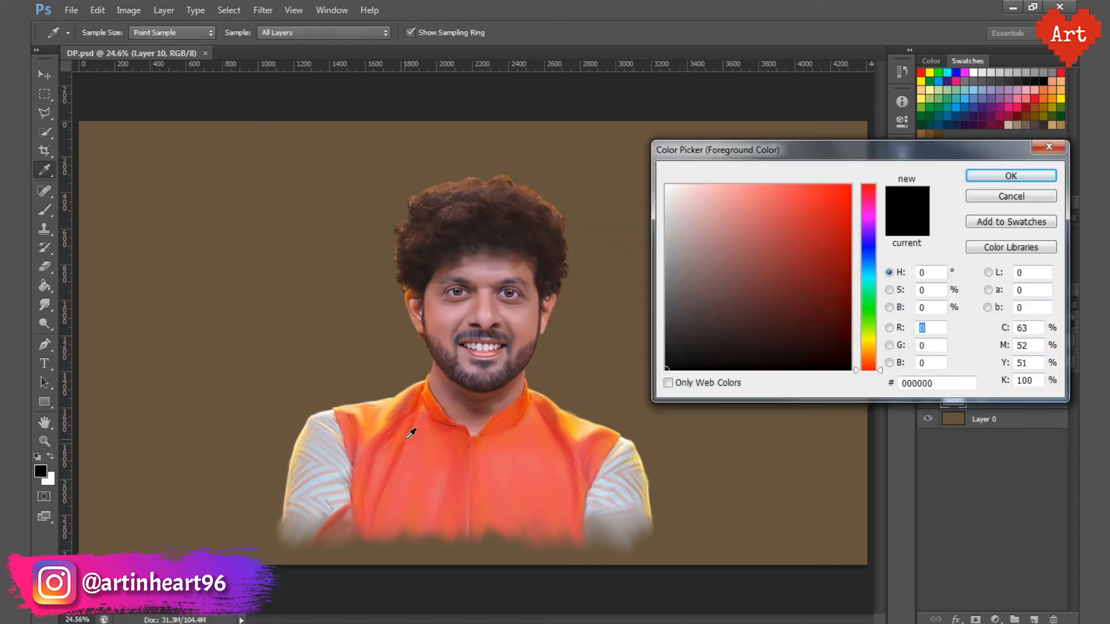
{"action": "left_click", "coordinate": [1009, 176]}
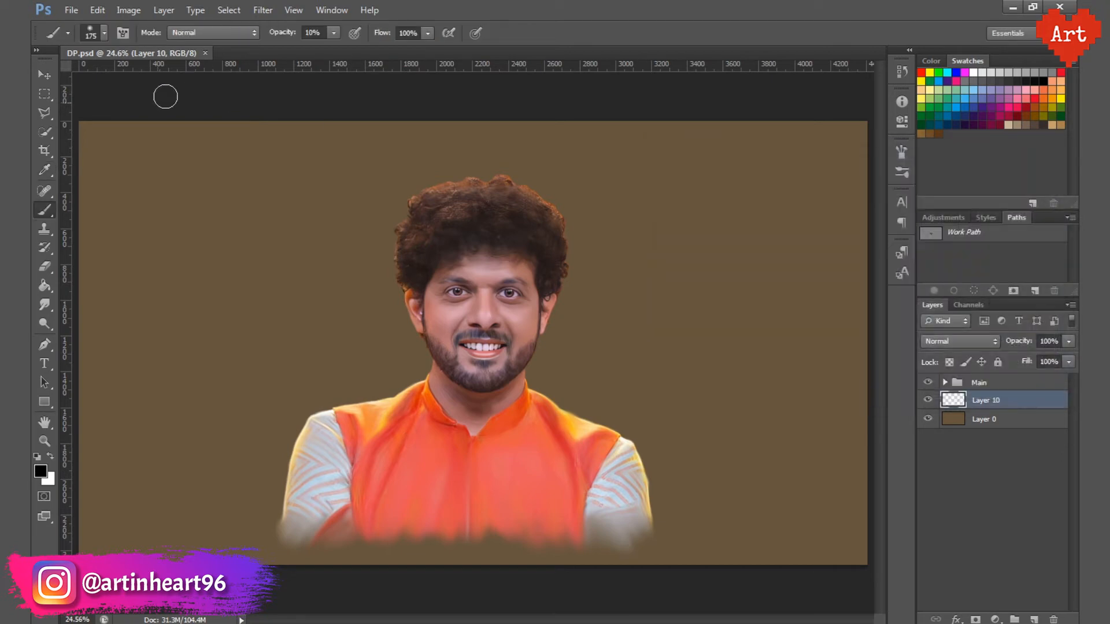
{"action": "left_click", "coordinate": [105, 33]}
{"action": "double_click", "coordinate": [118, 159]}
{"action": "key", "text": "BackSpace"}
{"action": "key", "text": "bracketright"}
{"action": "key", "text": "bracketright"}
{"action": "key", "text": "bracketright"}
{"action": "key", "text": "bracketright"}
{"action": "key", "text": "bracketright"}
{"action": "key", "text": "bracketright"}
{"action": "key", "text": "bracketright"}
{"action": "key", "text": "bracketright"}
{"action": "key", "text": "bracketright"}
{"action": "key", "text": "bracketright"}
{"action": "key", "text": "bracketright"}
{"action": "key", "text": "bracketright"}
{"action": "key", "text": "bracketright"}
{"action": "key", "text": "bracketright"}
{"action": "key", "text": "bracketright"}
{"action": "key", "text": "bracketright"}
{"action": "key", "text": "bracketright"}
{"action": "key", "text": "bracketright"}
{"action": "key", "text": "bracketright"}
{"action": "key", "text": "bracketright"}
{"action": "mouse_move", "coordinate": [428, 199]}
{"action": "left_mouse_down"}
{"action": "mouse_move", "coordinate": [319, 275]}
{"action": "mouse_move", "coordinate": [350, 335]}
{"action": "mouse_move", "coordinate": [204, 460]}
{"action": "mouse_move", "coordinate": [390, 382]}
{"action": "left_mouse_up"}
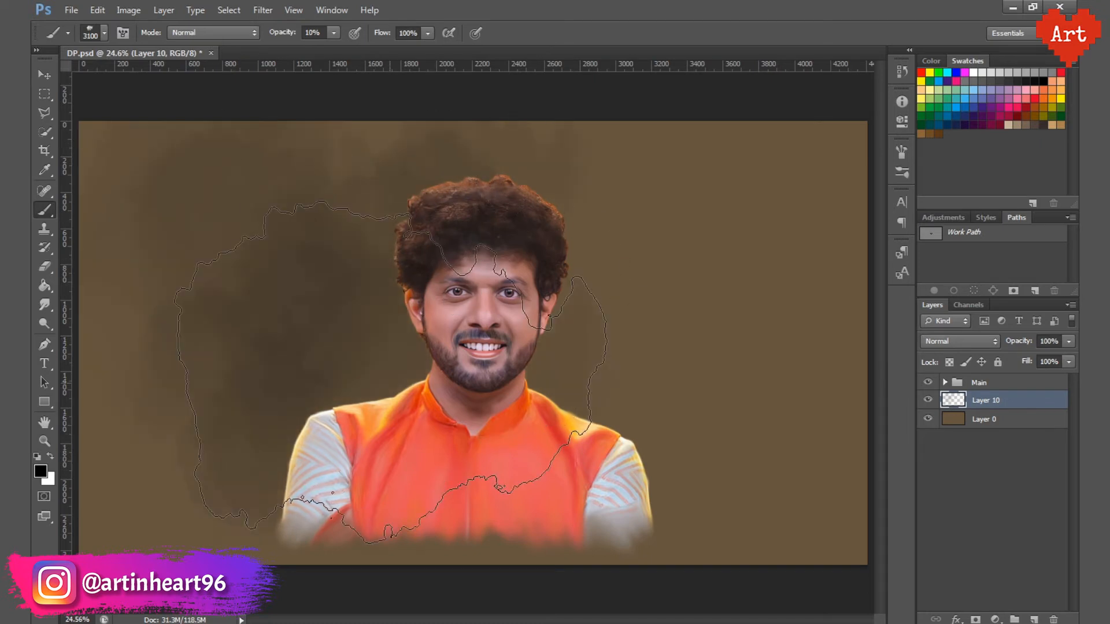
Step: Deepen the black shading left of the head and shoulder with the textured brush reduced to 2000 px
{"action": "key", "text": "bracketleft"}
{"action": "key", "text": "bracketleft"}
{"action": "key", "text": "bracketleft"}
{"action": "key", "text": "bracketleft"}
{"action": "key", "text": "bracketleft"}
{"action": "key", "text": "bracketleft"}
{"action": "key", "text": "bracketleft"}
{"action": "key", "text": "bracketleft"}
{"action": "key", "text": "bracketleft"}
{"action": "key", "text": "bracketleft"}
{"action": "key", "text": "bracketleft"}
{"action": "left_click_drag", "start_coordinate": [413, 248], "coordinate": [189, 375]}
Step: Add a layer above Layer 0 and paint the background beside the portrait in a coral tone sampled from the vest
{"action": "left_click", "coordinate": [1004, 419]}
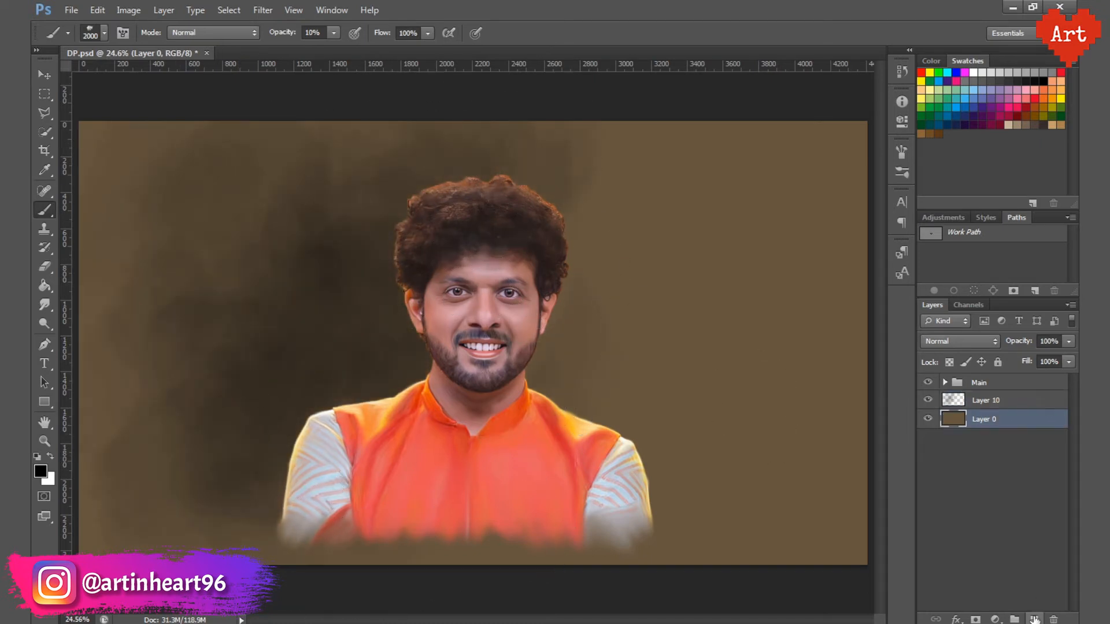
{"action": "left_click", "coordinate": [1033, 620]}
{"action": "left_click", "coordinate": [570, 398], "text": "alt"}
{"action": "left_click_drag", "start_coordinate": [607, 277], "coordinate": [756, 372]}
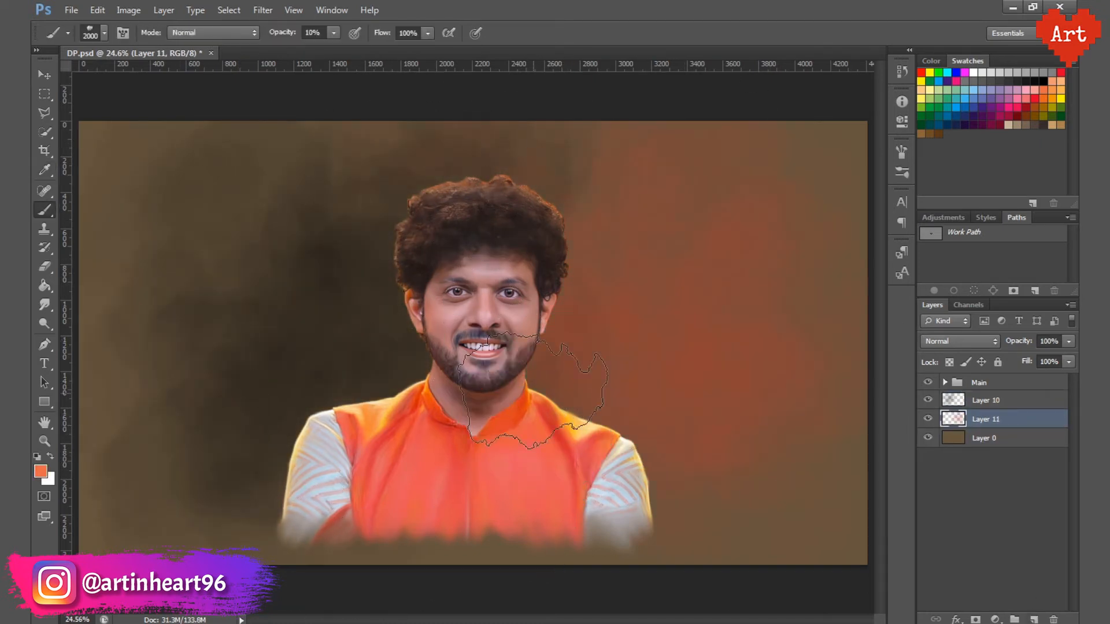
{"action": "mouse_move", "coordinate": [594, 408]}
{"action": "left_mouse_down"}
{"action": "mouse_move", "coordinate": [809, 197]}
{"action": "mouse_move", "coordinate": [573, 181]}
{"action": "mouse_move", "coordinate": [326, 189]}
{"action": "left_mouse_up"}
Step: Brush lighter orange tones sampled from the vest over the right background and the upper and lower left areas
{"action": "left_click", "coordinate": [415, 412], "text": "alt"}
{"action": "left_click", "coordinate": [564, 415], "text": "alt"}
{"action": "mouse_move", "coordinate": [705, 208]}
{"action": "left_mouse_down"}
{"action": "mouse_move", "coordinate": [811, 393]}
{"action": "mouse_move", "coordinate": [641, 301]}
{"action": "left_mouse_up"}
{"action": "left_click", "coordinate": [218, 195]}
{"action": "left_click", "coordinate": [137, 428]}
{"action": "left_click", "coordinate": [414, 454], "text": "alt"}
{"action": "left_click_drag", "start_coordinate": [665, 231], "coordinate": [751, 202]}
Step: Blend further colours sampled from the clothing into the background on both sides of the portrait
{"action": "left_click", "coordinate": [528, 404], "text": "alt"}
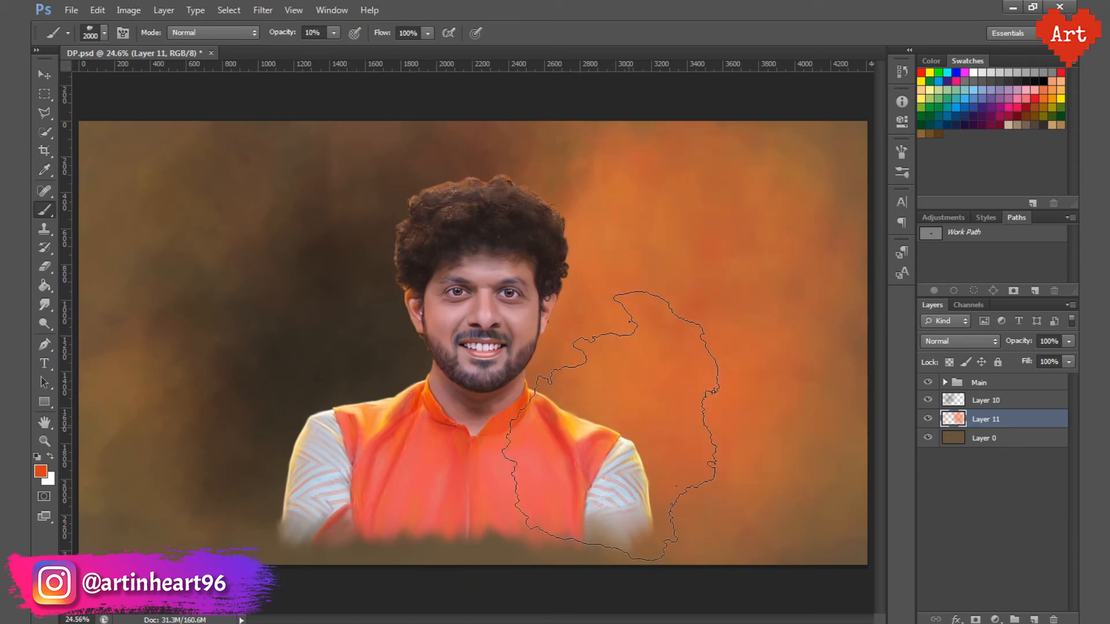
{"action": "left_click_drag", "start_coordinate": [611, 426], "coordinate": [644, 301]}
{"action": "left_click_drag", "start_coordinate": [249, 231], "coordinate": [142, 384]}
{"action": "left_click", "coordinate": [315, 454], "text": "alt"}
{"action": "mouse_move", "coordinate": [572, 344]}
{"action": "left_mouse_down"}
{"action": "mouse_move", "coordinate": [688, 324]}
{"action": "mouse_move", "coordinate": [647, 220]}
{"action": "left_mouse_up"}
{"action": "left_click", "coordinate": [564, 419], "text": "alt"}
{"action": "left_click", "coordinate": [562, 442], "text": "alt"}
{"action": "left_click_drag", "start_coordinate": [717, 462], "coordinate": [749, 456]}
Step: Set the brush to a more saturated red and paint it down the far right and far left of the background
{"action": "left_click", "coordinate": [40, 472]}
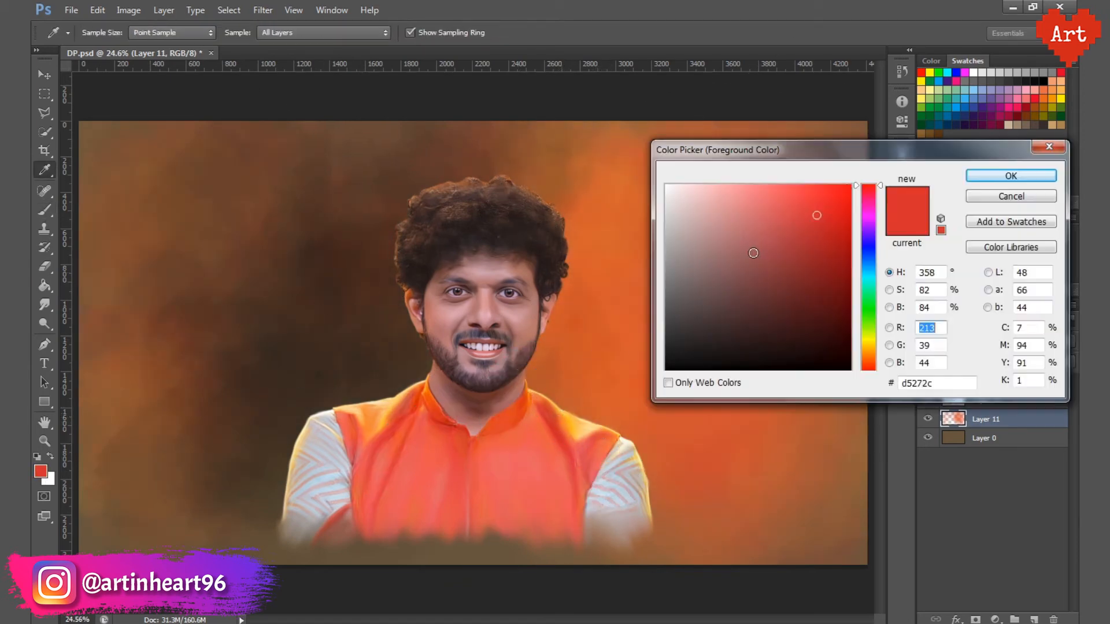
{"action": "left_click", "coordinate": [843, 192]}
{"action": "left_click", "coordinate": [1011, 175]}
{"action": "left_click_drag", "start_coordinate": [723, 232], "coordinate": [722, 428]}
{"action": "left_click_drag", "start_coordinate": [173, 231], "coordinate": [168, 370]}
Step: Sample the vest colour, shift it to a vivid yellow-orange and brush it over the background on both sides of the portrait
{"action": "left_click", "coordinate": [582, 431], "text": "alt"}
{"action": "left_click", "coordinate": [41, 471]}
{"action": "left_click", "coordinate": [848, 187]}
{"action": "left_click", "coordinate": [1010, 175]}
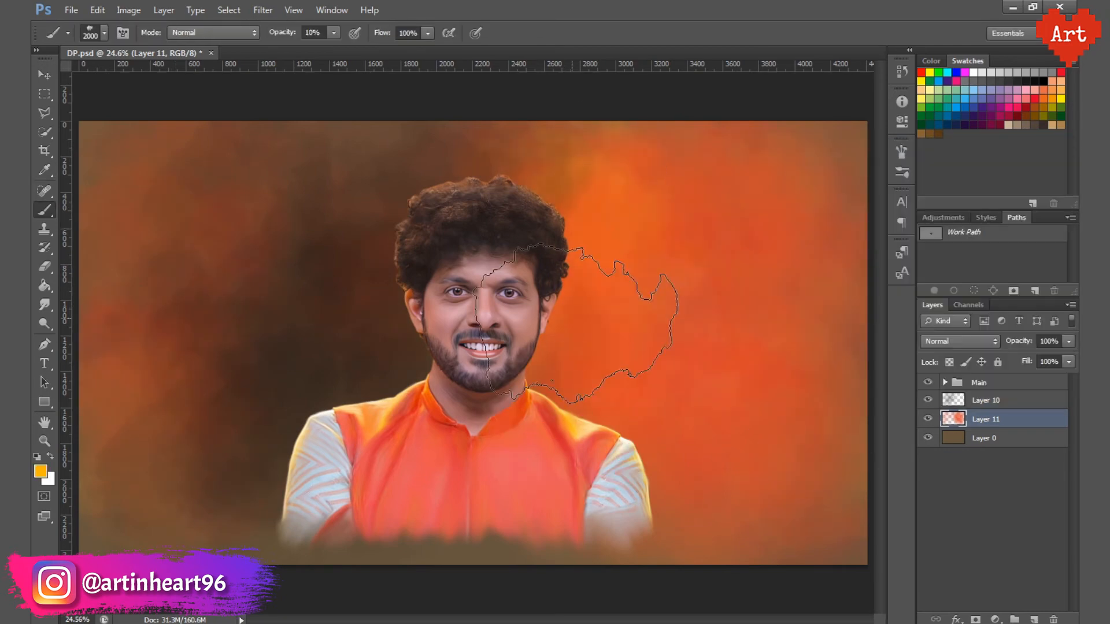
{"action": "left_click_drag", "start_coordinate": [578, 323], "coordinate": [162, 130]}
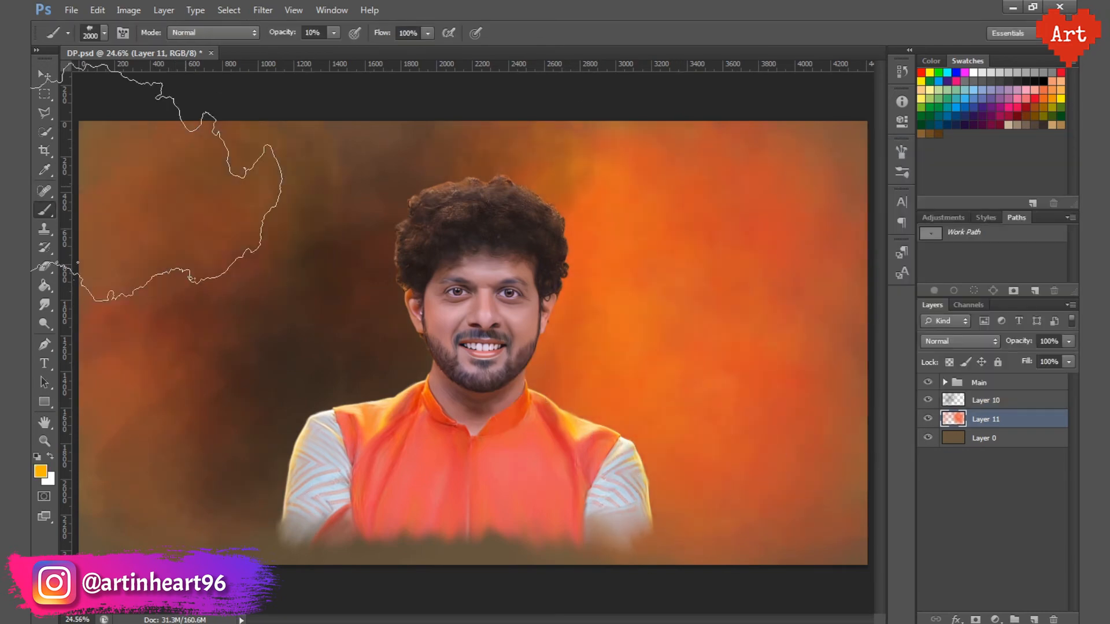
Step: On Layer 10, restore the default colours and paint black over the background behind the hair and down the left side
{"action": "left_click", "coordinate": [997, 403]}
{"action": "left_click", "coordinate": [45, 442]}
{"action": "left_click", "coordinate": [37, 456]}
{"action": "left_click", "coordinate": [44, 211]}
{"action": "mouse_move", "coordinate": [462, 185]}
{"action": "left_mouse_down"}
{"action": "mouse_move", "coordinate": [358, 341]}
{"action": "mouse_move", "coordinate": [359, 209]}
{"action": "mouse_move", "coordinate": [278, 184]}
{"action": "mouse_move", "coordinate": [173, 369]}
{"action": "left_mouse_up"}
Step: On Layer 11, brush a saturated yellow derived from the vest colour over the background right of the portrait and save the file
{"action": "left_click", "coordinate": [985, 419]}
{"action": "left_click", "coordinate": [570, 427], "text": "alt"}
{"action": "left_click", "coordinate": [41, 472]}
{"action": "left_click", "coordinate": [848, 187]}
{"action": "left_click", "coordinate": [1010, 175]}
{"action": "mouse_move", "coordinate": [630, 242]}
{"action": "left_mouse_down"}
{"action": "mouse_move", "coordinate": [542, 391]}
{"action": "mouse_move", "coordinate": [657, 428]}
{"action": "left_mouse_up"}
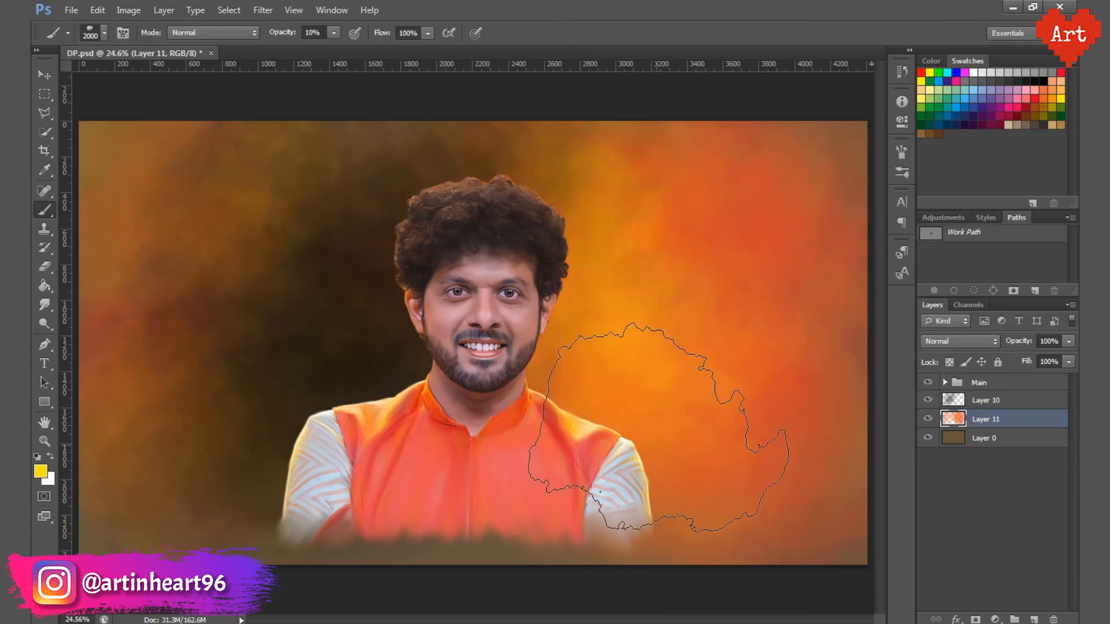
{"action": "key", "text": "ctrl+s"}
Step: Duplicate the Main group
{"action": "left_click", "coordinate": [995, 382]}
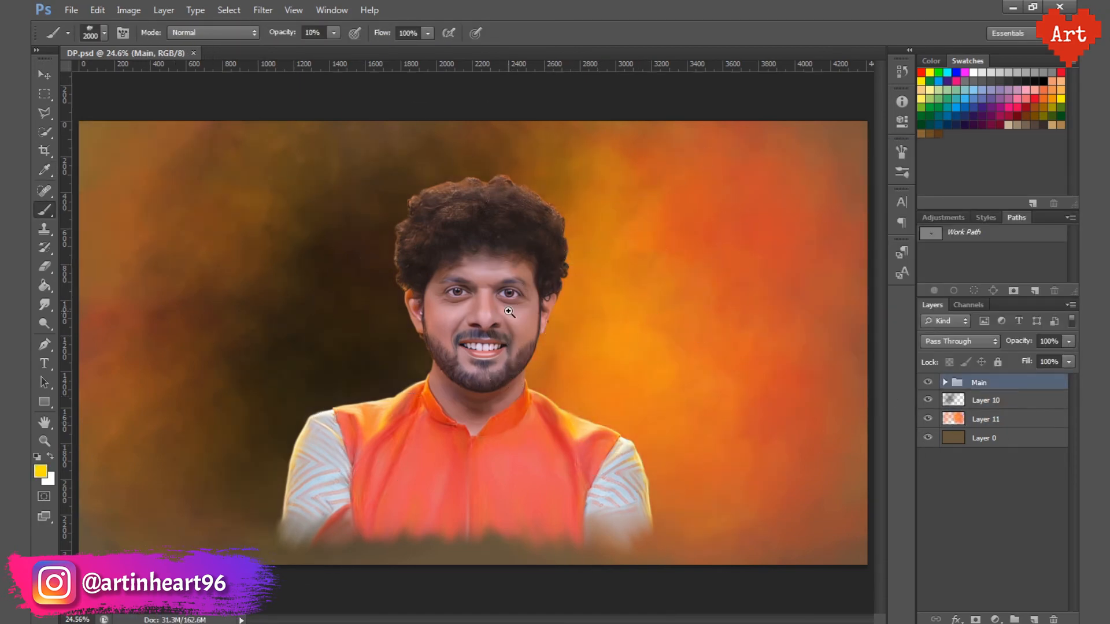
{"action": "left_click_drag", "start_coordinate": [509, 311], "coordinate": [555, 367], "text": "ctrl"}
{"action": "key", "text": "ctrl+0"}
{"action": "right_click", "coordinate": [995, 390]}
{"action": "left_click", "coordinate": [976, 27]}
{"action": "left_click", "coordinate": [688, 193]}
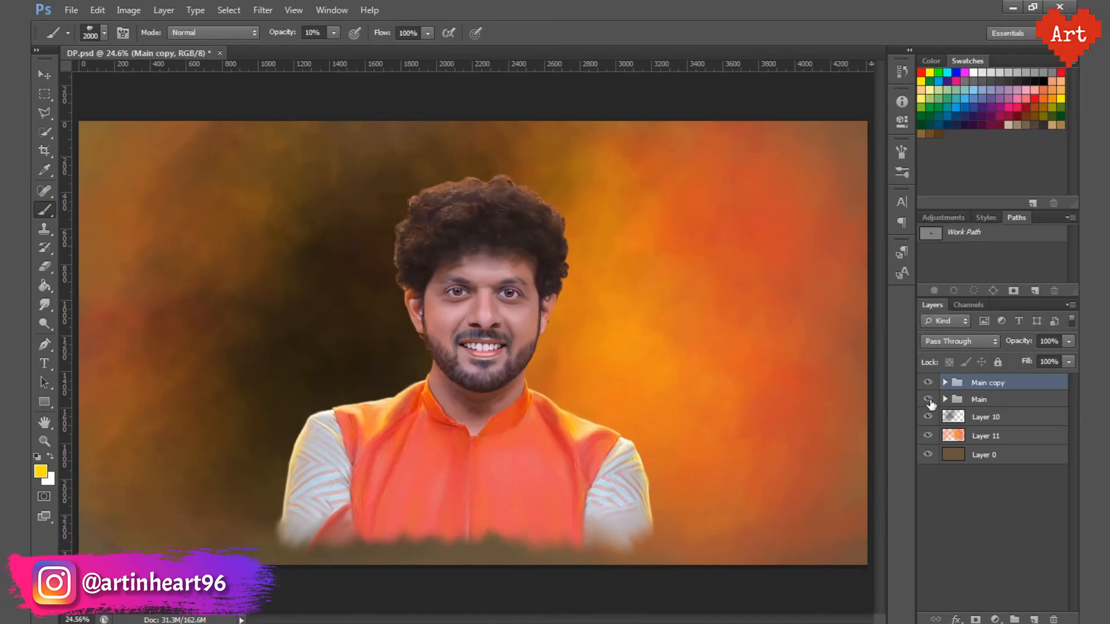
Step: Hide the original Main group and merge the Main copy group into a single layer
{"action": "left_click", "coordinate": [928, 400]}
{"action": "right_click", "coordinate": [1015, 382]}
{"action": "left_click", "coordinate": [884, 485]}
{"action": "left_click", "coordinate": [927, 383]}
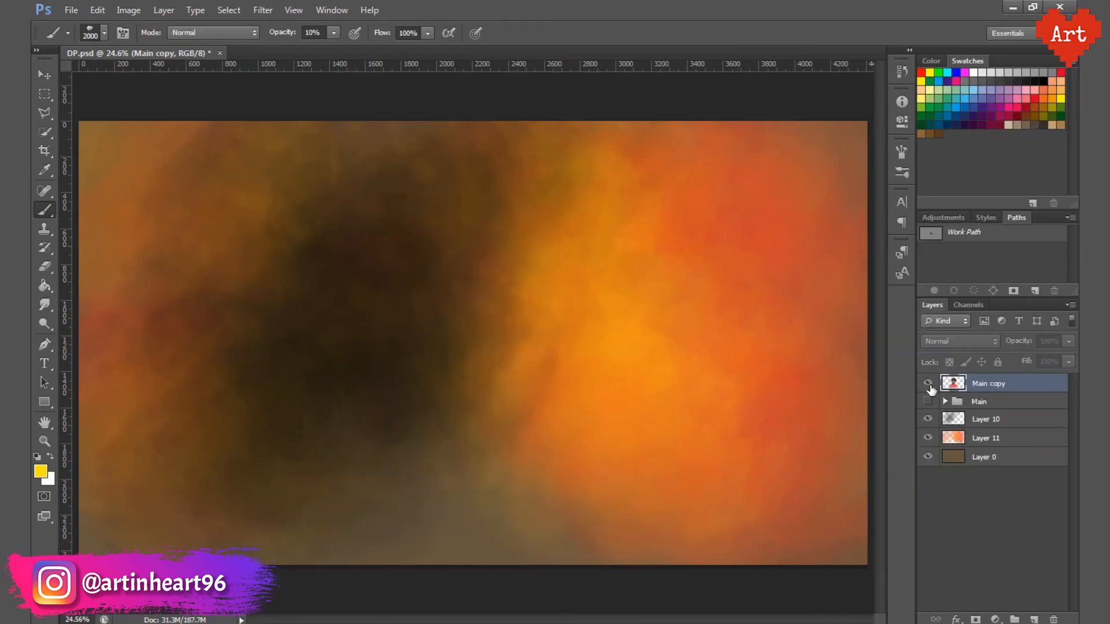
{"action": "left_click", "coordinate": [928, 383]}
Step: Apply the Oil Paint filter to the Main copy layer with cleanliness 2, angular direction 0 and shine 0
{"action": "left_click", "coordinate": [263, 10]}
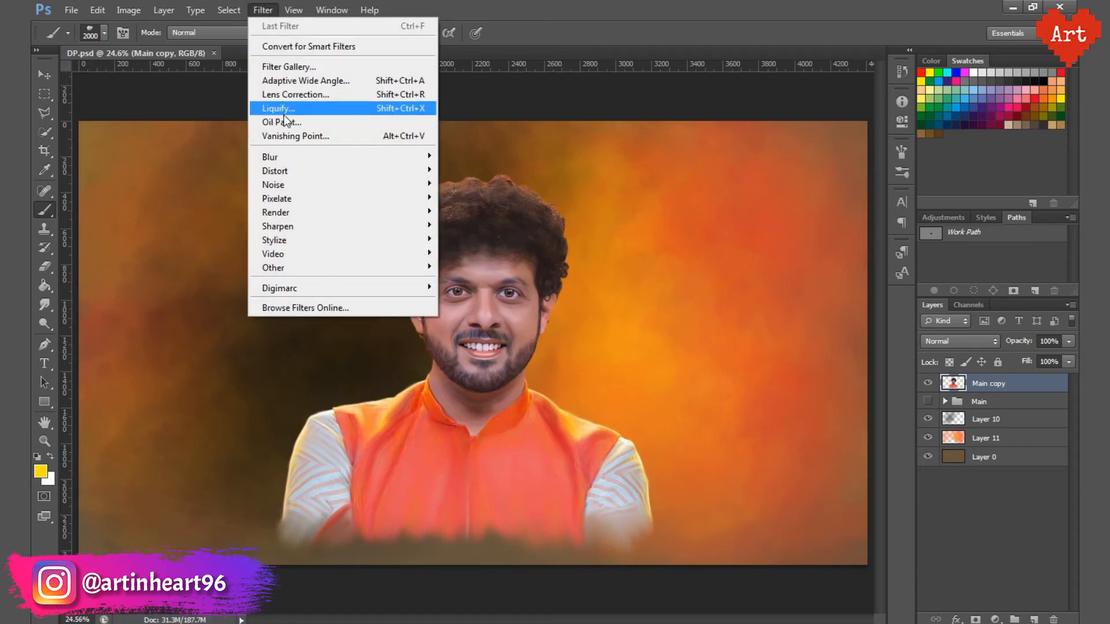
{"action": "left_click", "coordinate": [282, 122]}
{"action": "left_click", "coordinate": [473, 280], "text": "ctrl"}
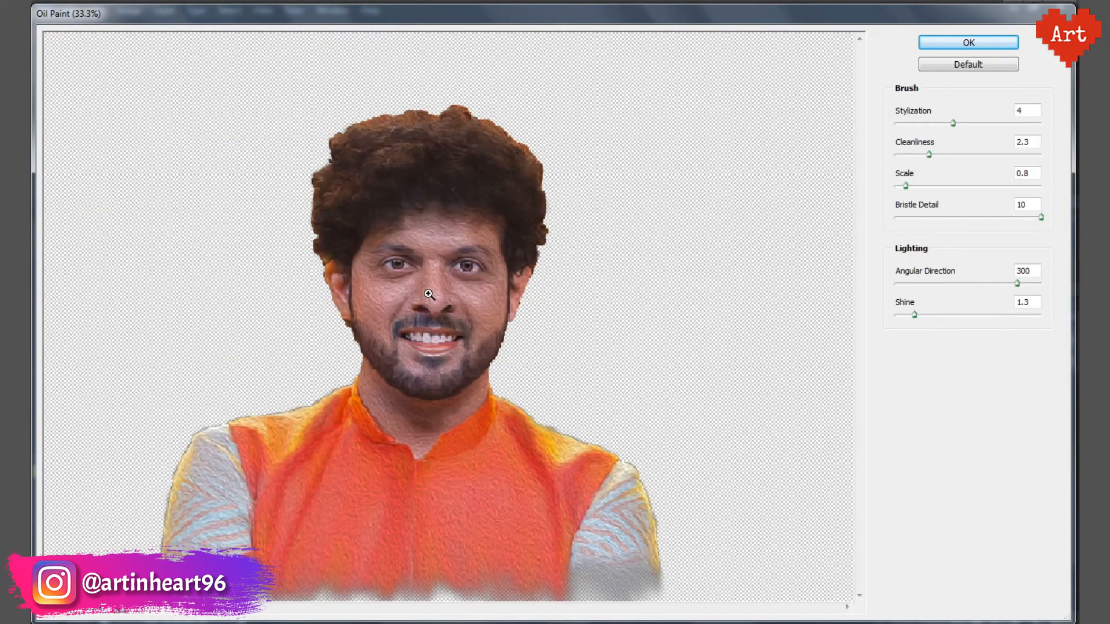
{"action": "left_click", "coordinate": [429, 294], "text": "ctrl"}
{"action": "left_click_drag", "start_coordinate": [1033, 271], "coordinate": [987, 278]}
{"action": "type", "text": "0"}
{"action": "key", "text": "Tab"}
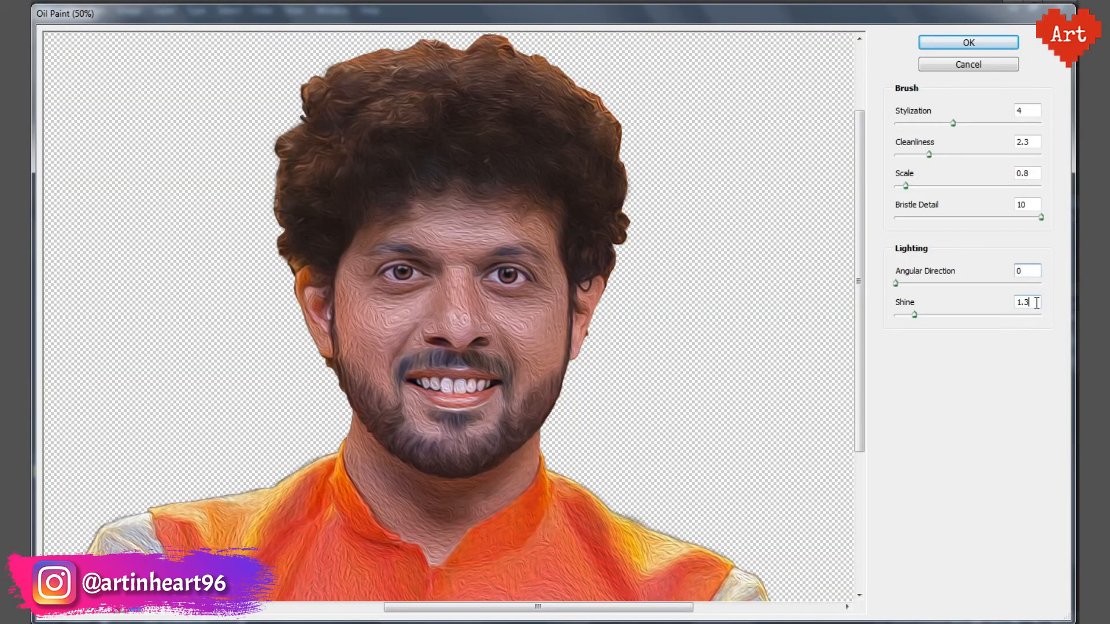
{"action": "type", "text": "0"}
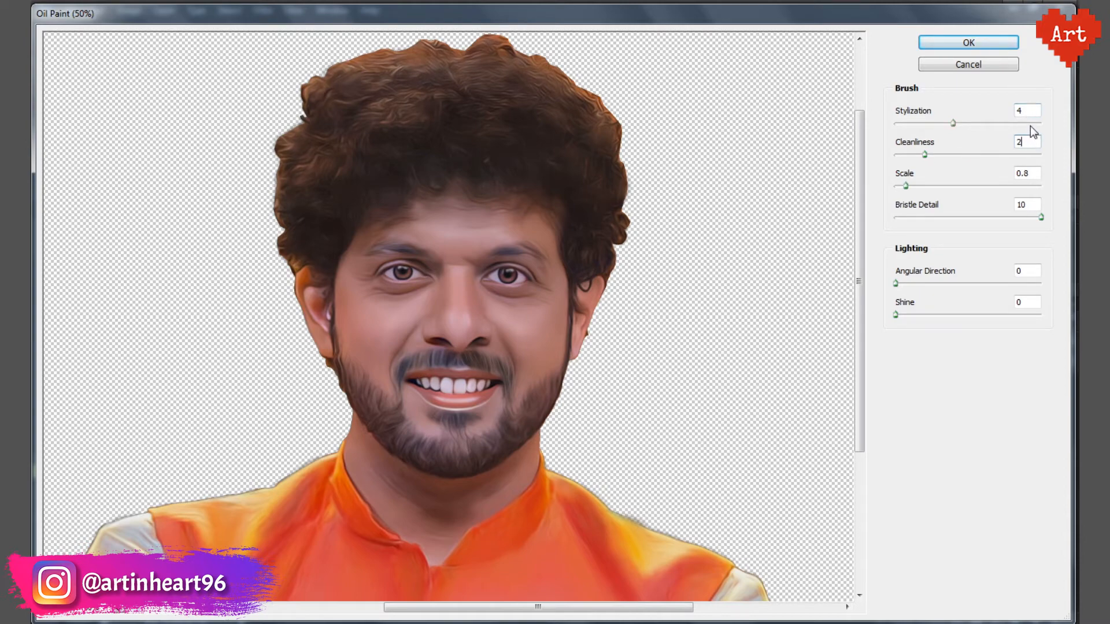
{"action": "left_click", "coordinate": [971, 41]}
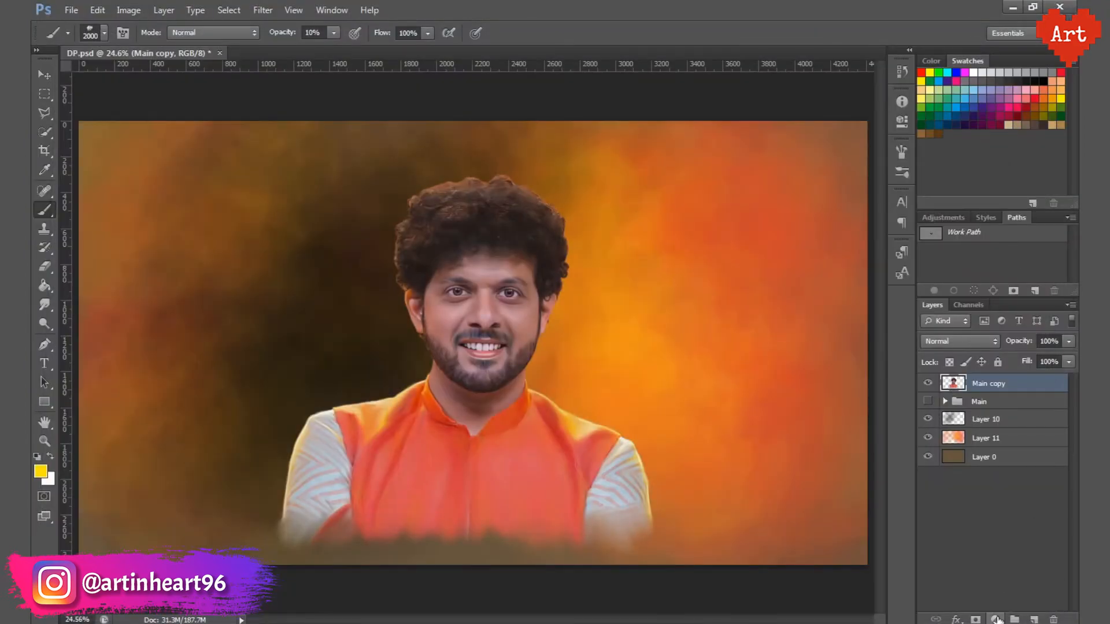
Step: Add a Selective Color adjustment clipped to Main copy, with Reds cyan -16, adjusted Yellows, and Greens cyan -12 and yellow +17
{"action": "left_click", "coordinate": [996, 620]}
{"action": "left_click", "coordinate": [962, 604]}
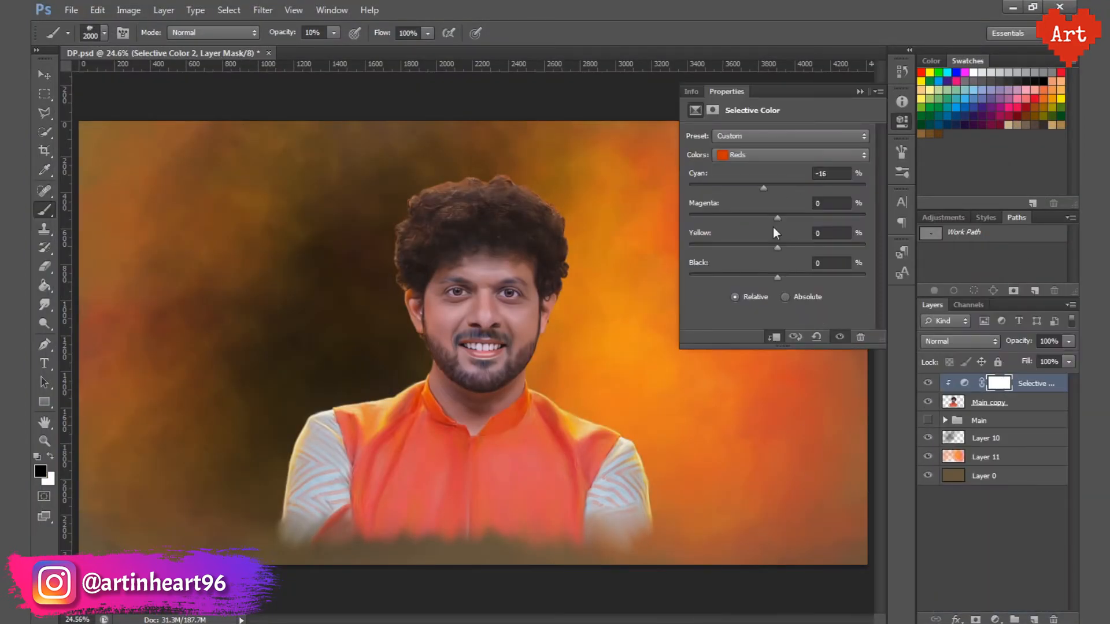
{"action": "left_click", "coordinate": [789, 155]}
{"action": "left_click", "coordinate": [759, 180]}
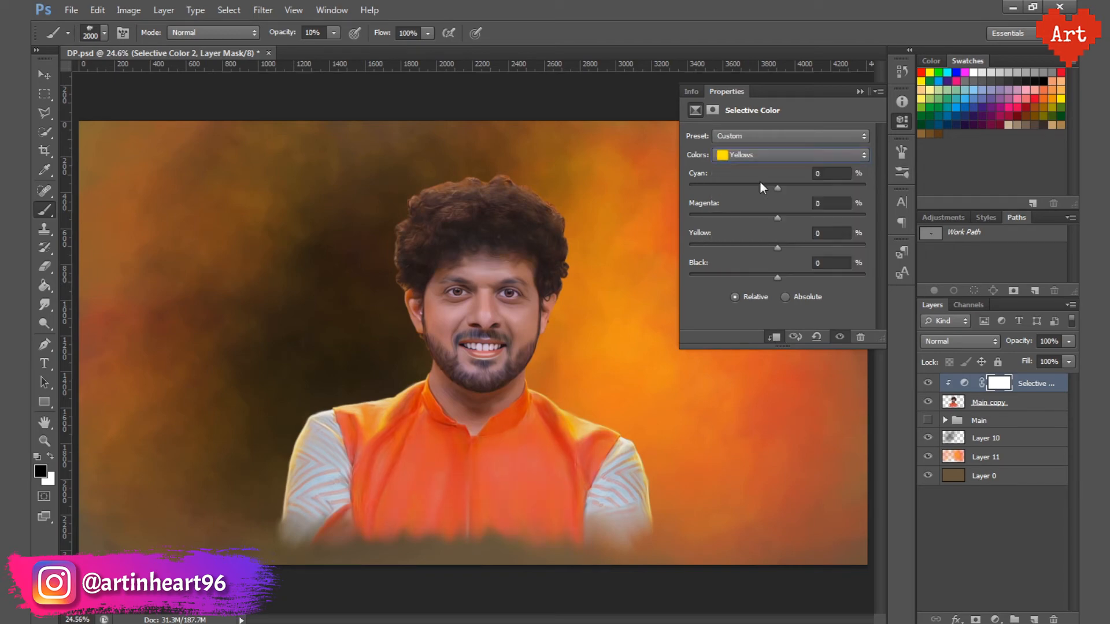
{"action": "left_click", "coordinate": [762, 155]}
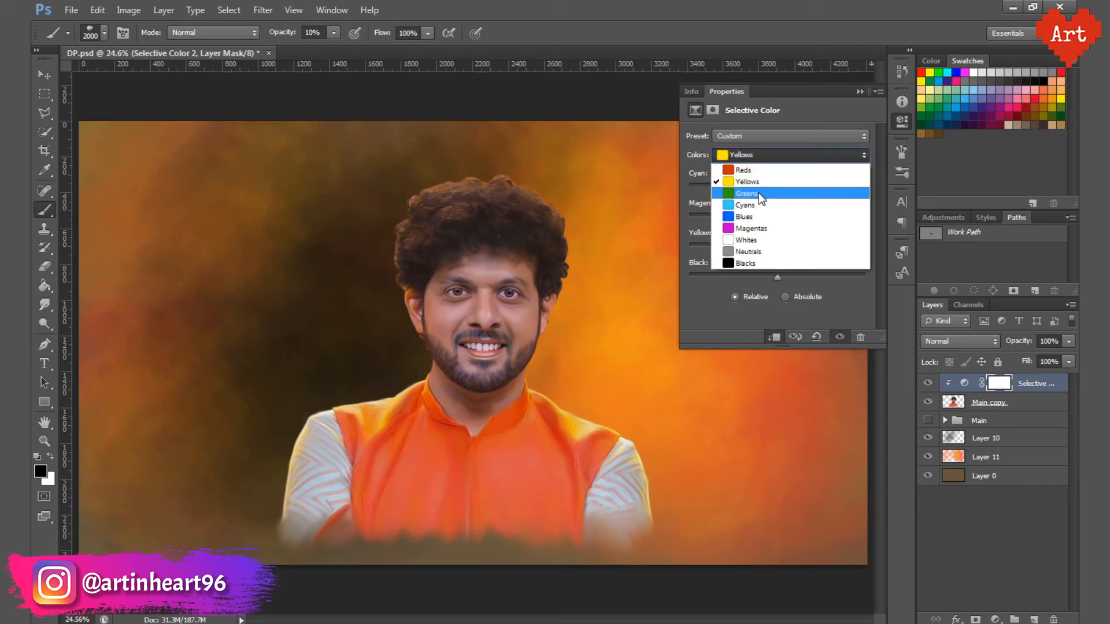
{"action": "left_click", "coordinate": [758, 191]}
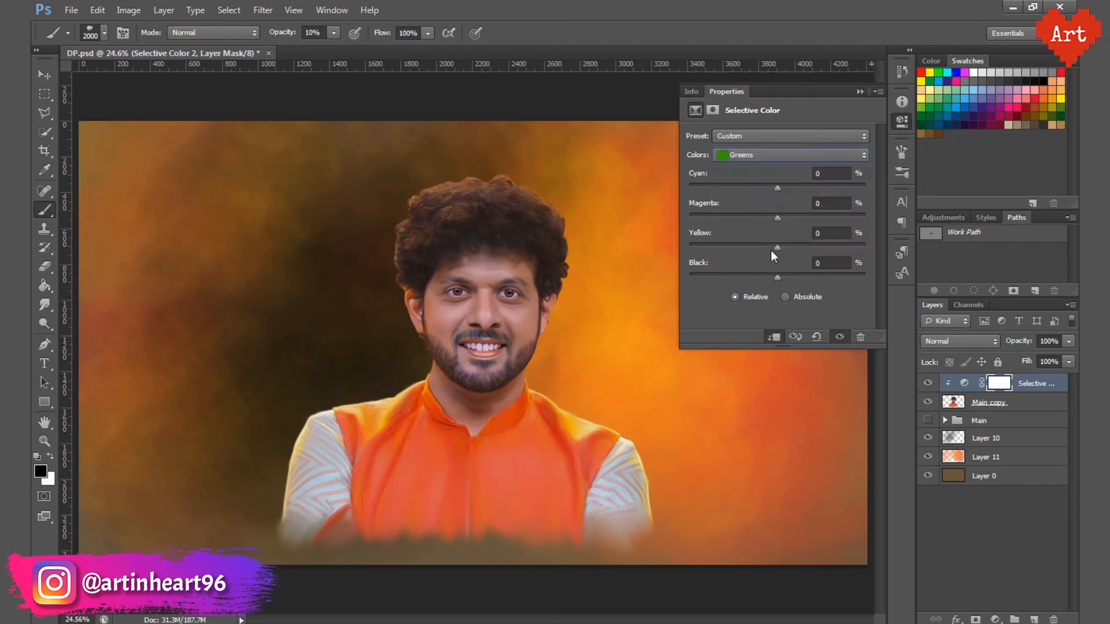
{"action": "left_click", "coordinate": [899, 123]}
Step: Add a Brightness/Contrast adjustment clipped to the portrait and set its brightness to 20
{"action": "left_click", "coordinate": [995, 619]}
{"action": "left_click", "coordinate": [964, 350]}
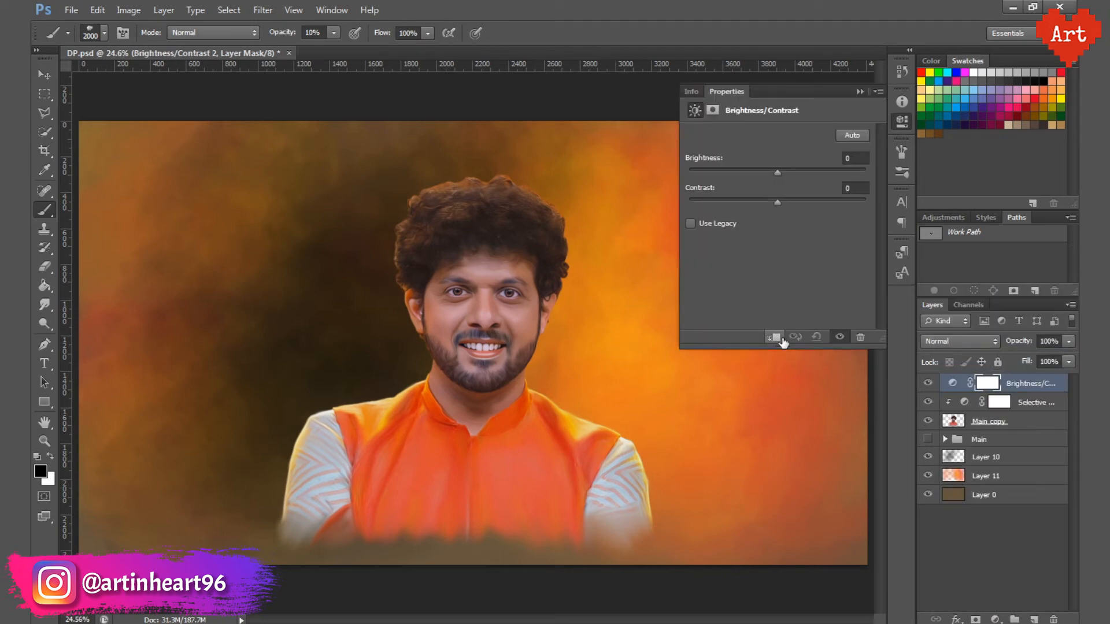
{"action": "left_click", "coordinate": [781, 340]}
{"action": "left_click_drag", "start_coordinate": [777, 172], "coordinate": [789, 172]}
{"action": "left_click", "coordinate": [859, 158]}
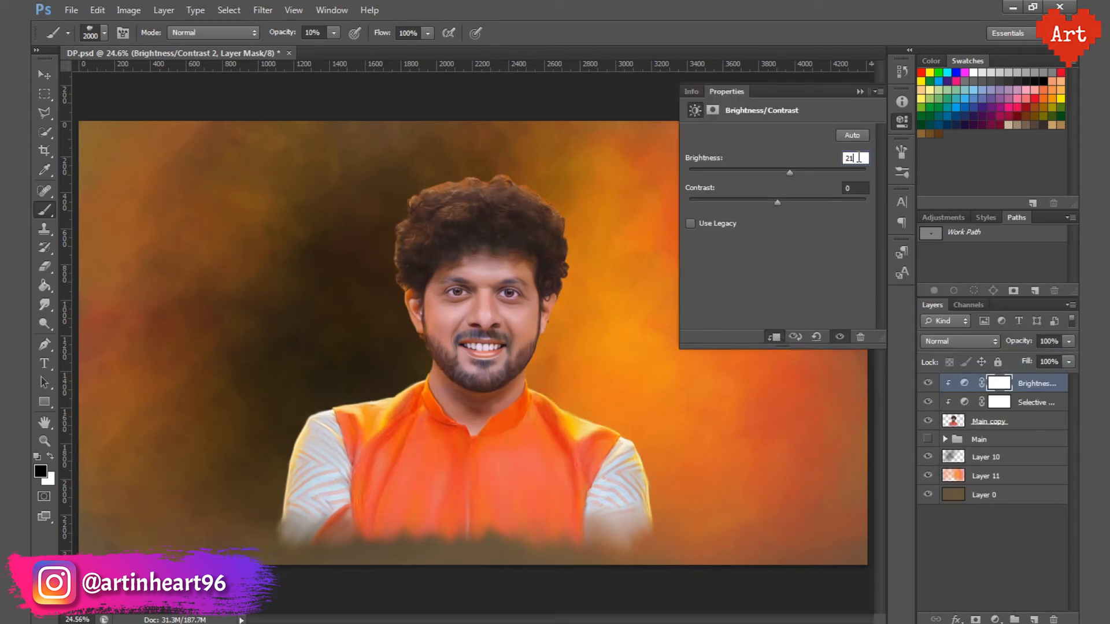
{"action": "key", "text": "BackSpace"}
{"action": "type", "text": "0"}
{"action": "key", "text": "Return"}
{"action": "left_click", "coordinate": [902, 121]}
Step: Add a clipped Vibrance adjustment with vibrance 4 and saturation 4, and save the file
{"action": "left_click", "coordinate": [995, 619]}
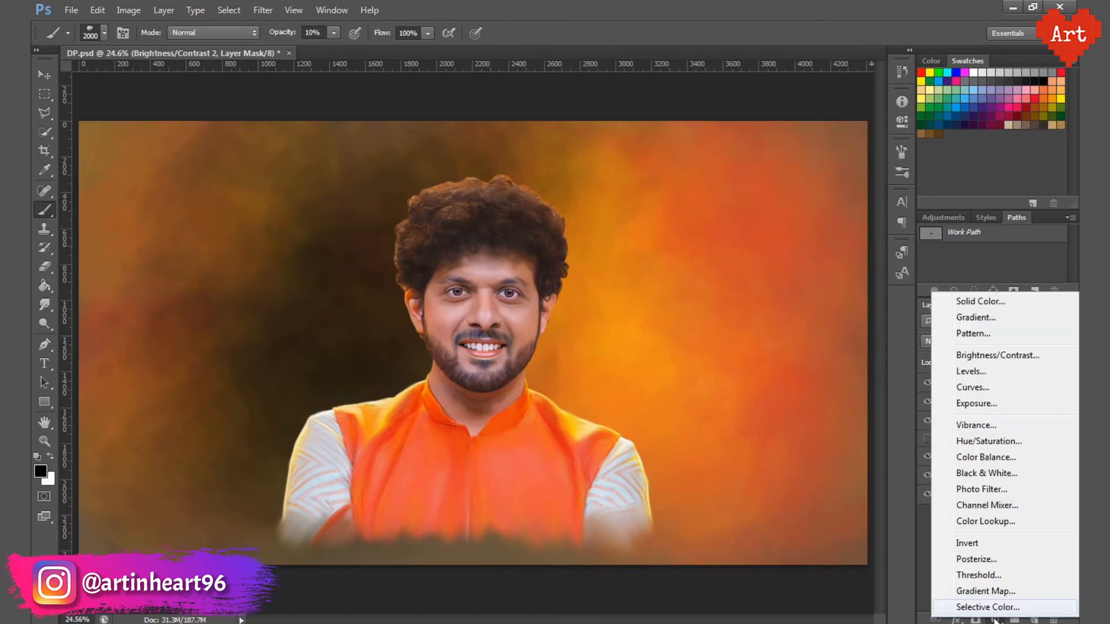
{"action": "left_click", "coordinate": [981, 426]}
{"action": "type", "text": "4"}
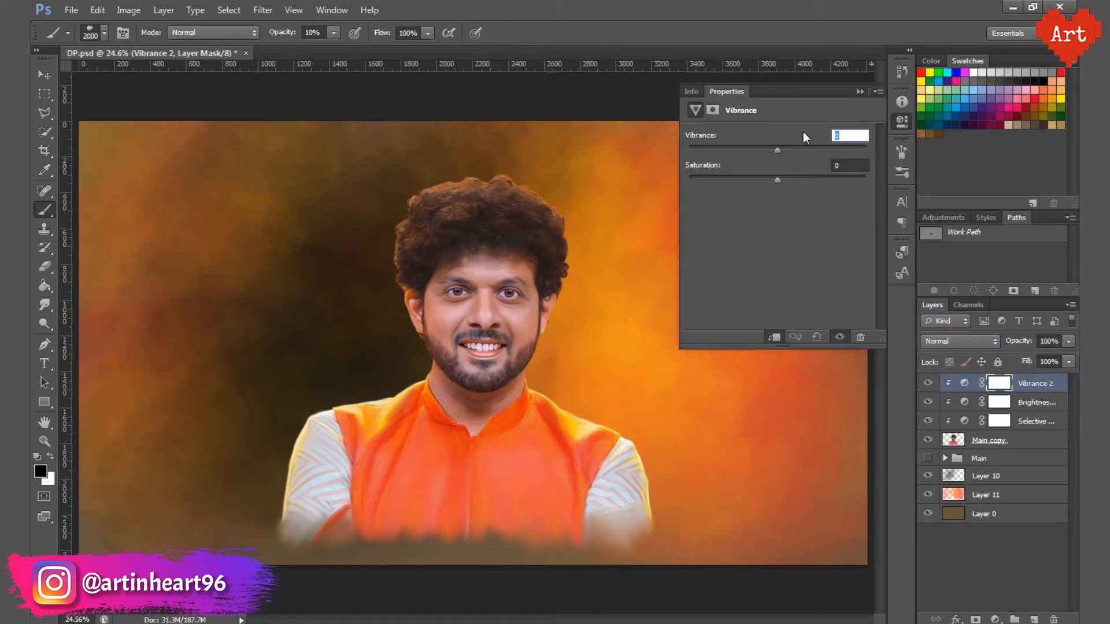
{"action": "key", "text": "Tab"}
{"action": "type", "text": "4"}
{"action": "left_click", "coordinate": [903, 120]}
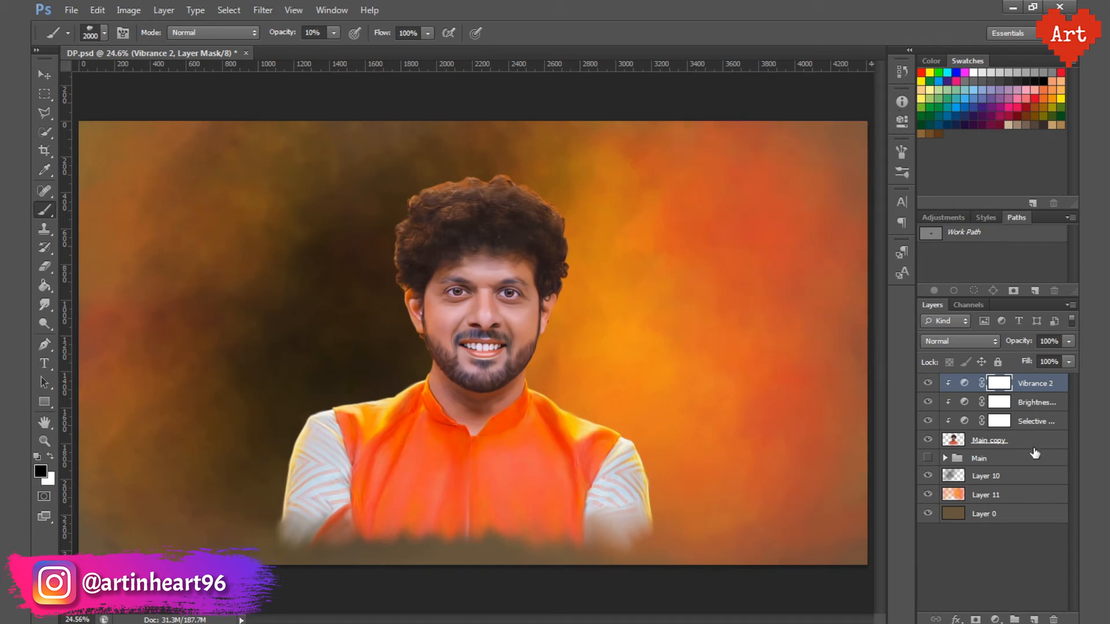
{"action": "scroll", "coordinate": [533, 342], "scroll_direction": "up", "scroll_amount": 3}
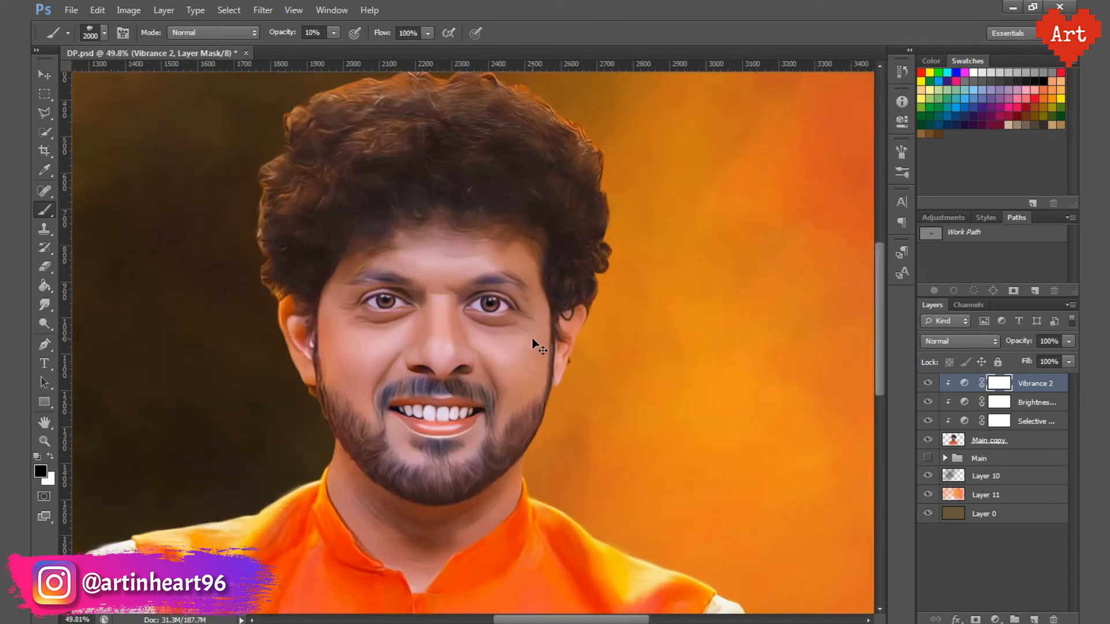
{"action": "key", "text": "ctrl+s"}
{"action": "key", "text": "ctrl+0"}
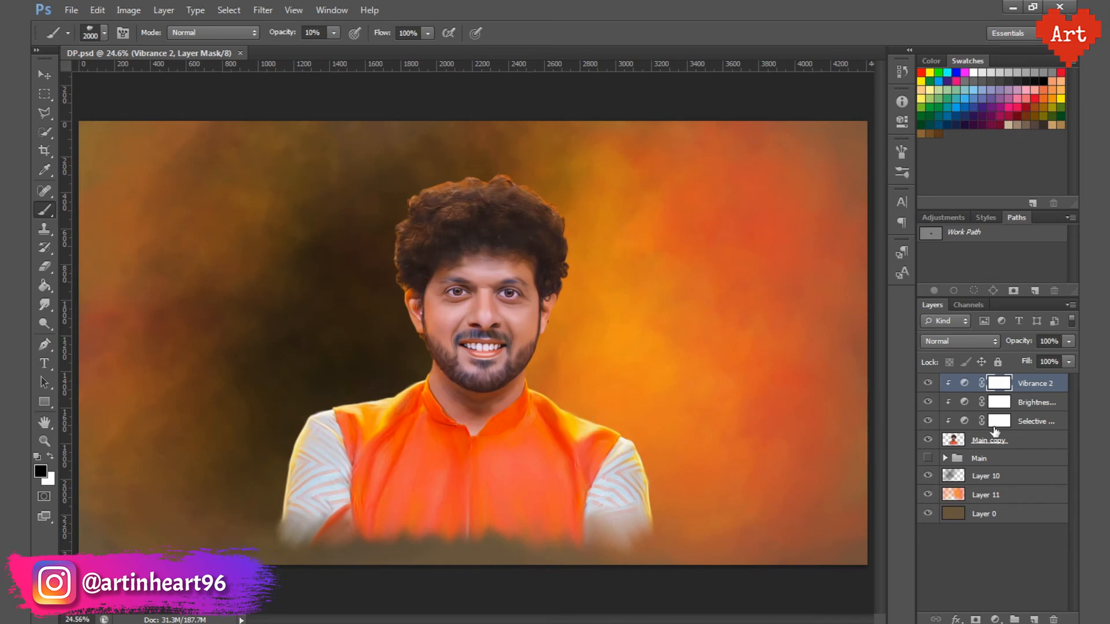
Step: Sharpen the Main copy layer with Smart Sharpen at 100% amount, 2.0 px radius, removing Gaussian Blur
{"action": "left_click", "coordinate": [1009, 439]}
{"action": "left_click", "coordinate": [262, 10]}
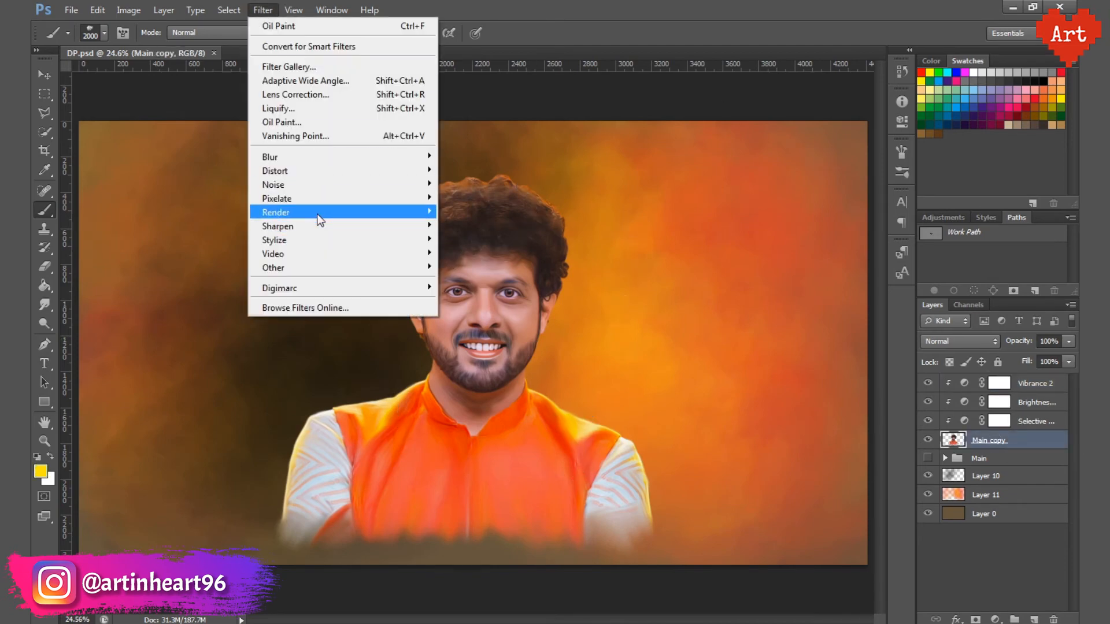
{"action": "mouse_move", "coordinate": [316, 226]}
{"action": "left_click", "coordinate": [479, 266]}
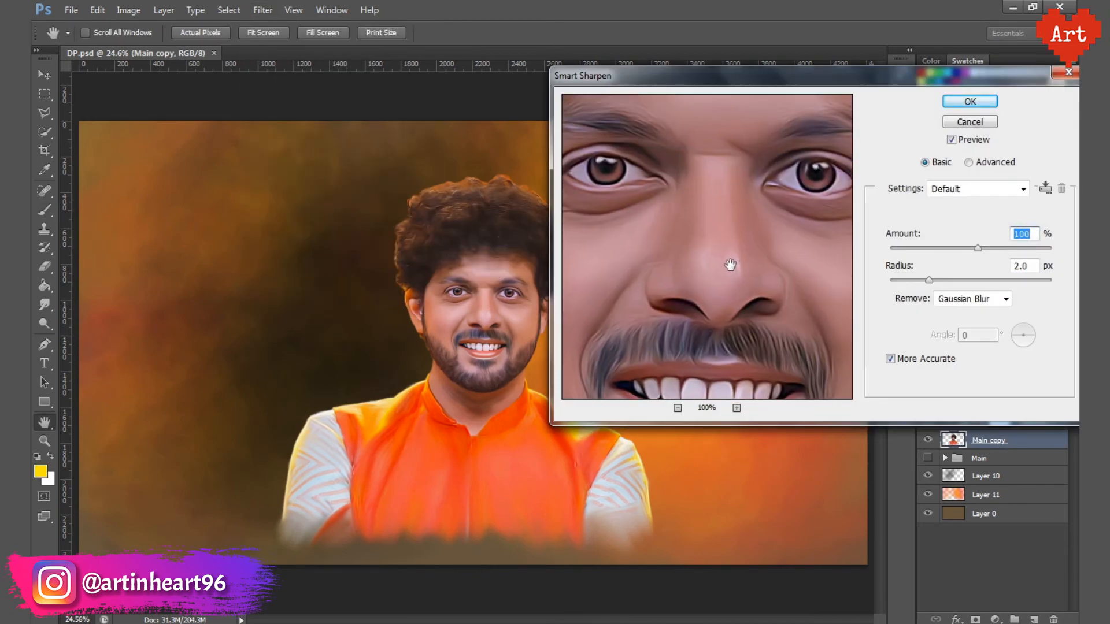
{"action": "left_click", "coordinate": [678, 408]}
{"action": "left_click", "coordinate": [677, 408]}
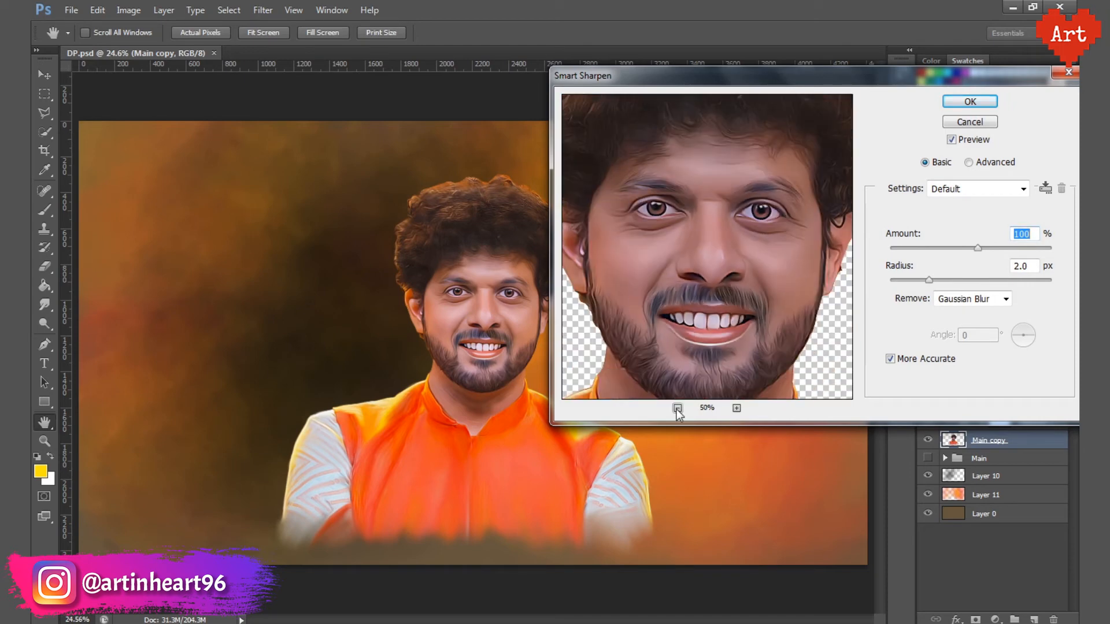
{"action": "left_click", "coordinate": [969, 101]}
{"action": "key", "text": "b"}
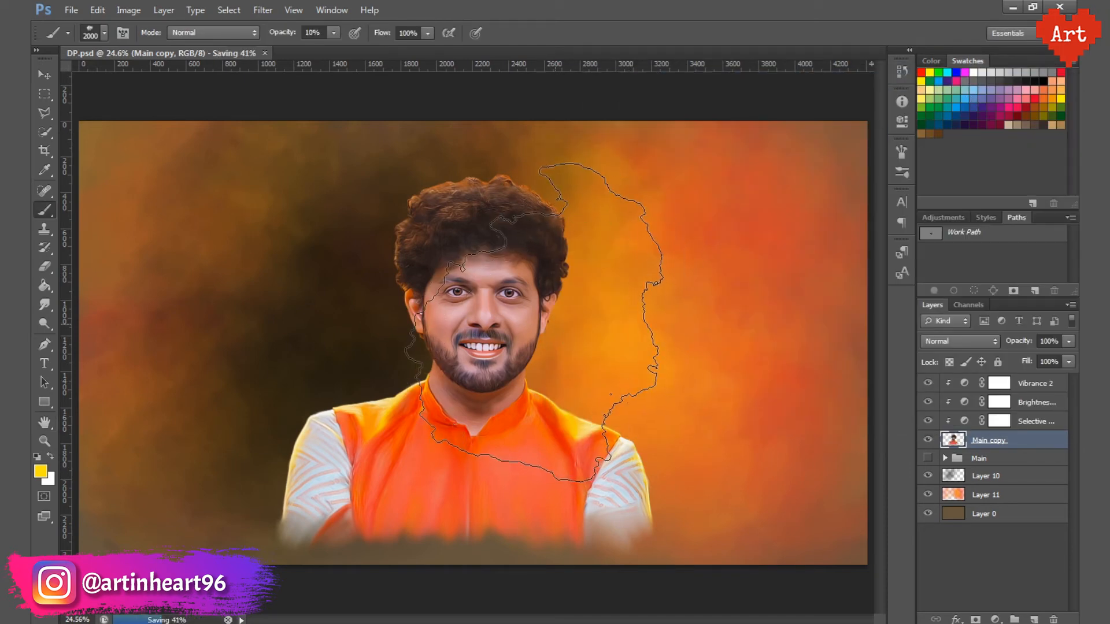
Step: Add a new layer above all others, set up a soft round white brush at 80% opacity and save the file
{"action": "key", "text": "alt+period"}
{"action": "key", "text": "ctrl+shift+alt+n"}
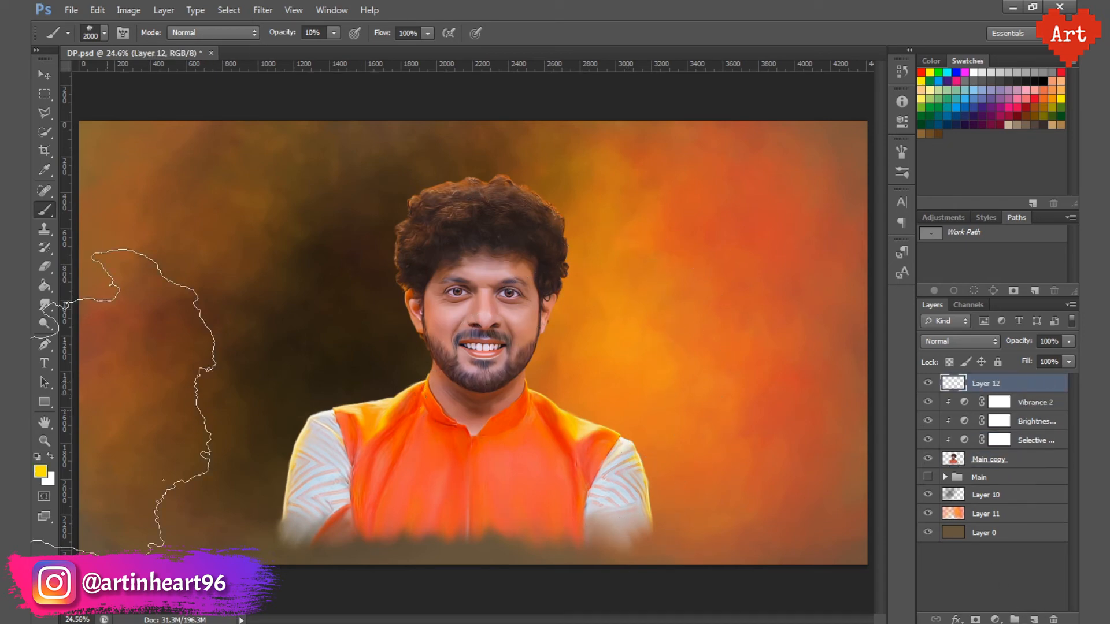
{"action": "left_click", "coordinate": [48, 458]}
{"action": "key", "text": "e"}
{"action": "left_click", "coordinate": [92, 33]}
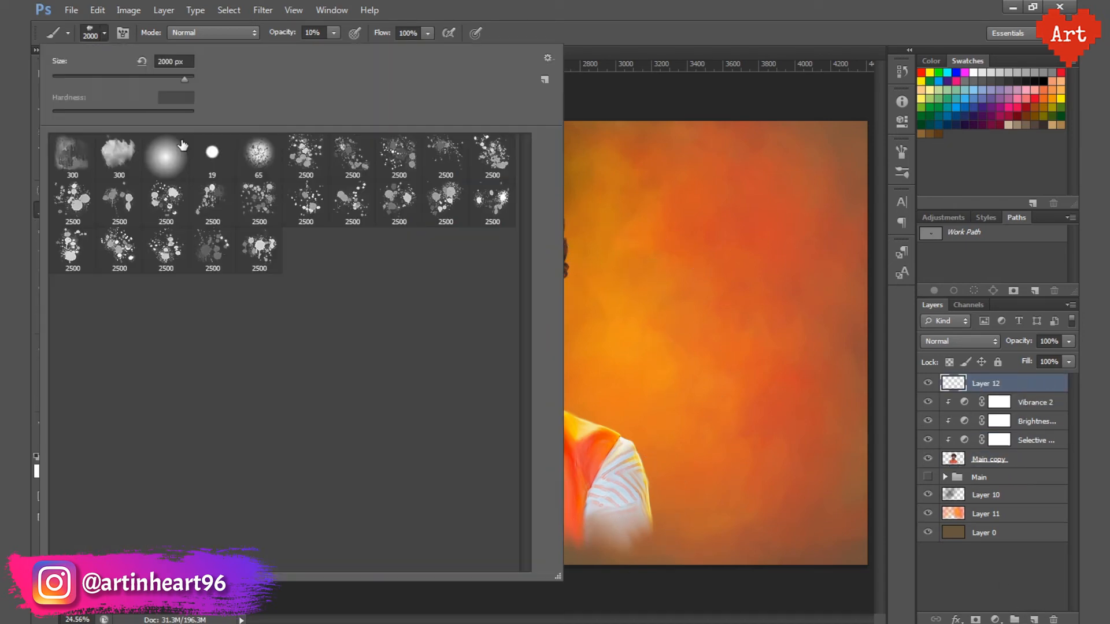
{"action": "left_click", "coordinate": [312, 32]}
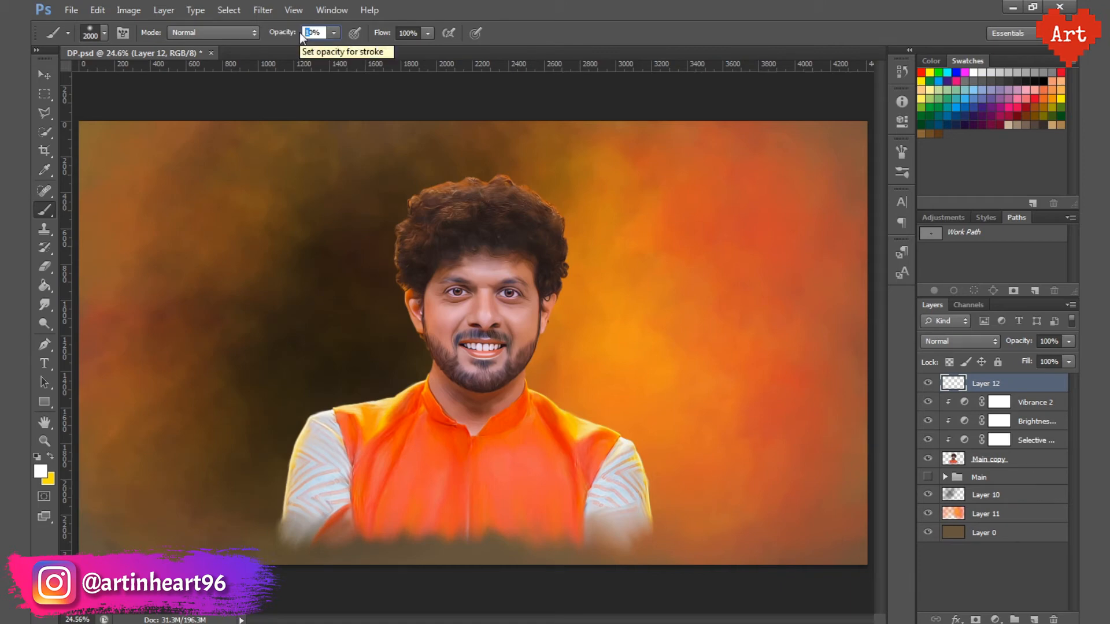
{"action": "type", "text": "8"}
{"action": "key", "text": "Return"}
{"action": "key", "text": "ctrl+s"}
Step: Show the Main group instead of Main copy and duplicate Layer 5, the eye highlights, from its Eyes group
{"action": "left_click_drag", "start_coordinate": [476, 300], "coordinate": [542, 421]}
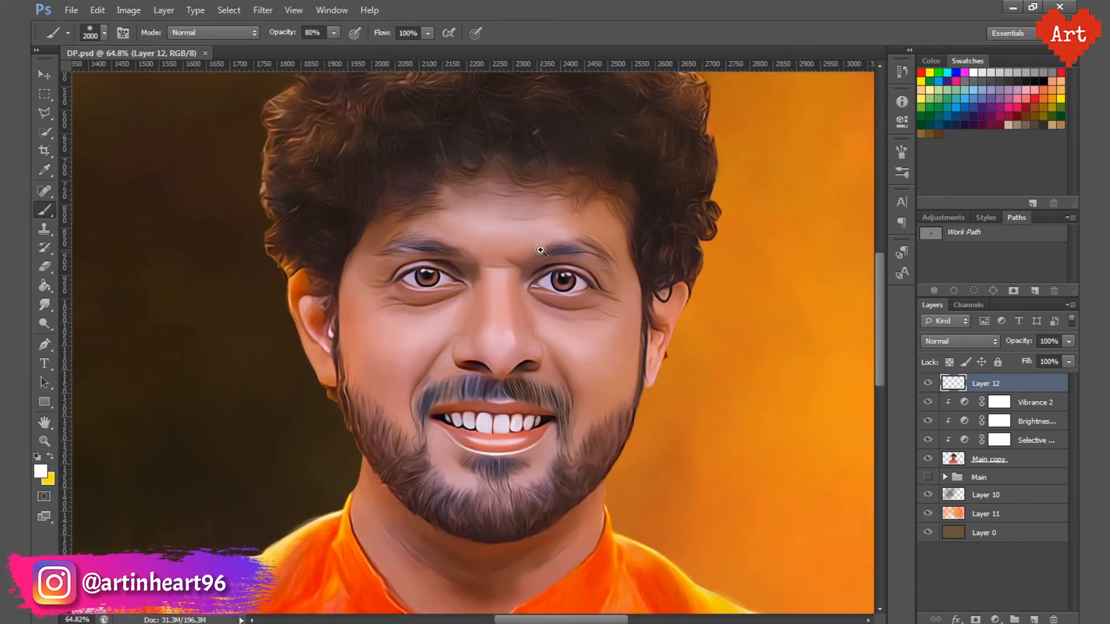
{"action": "left_click_drag", "start_coordinate": [542, 259], "coordinate": [593, 301]}
{"action": "left_click_drag", "start_coordinate": [505, 312], "coordinate": [534, 274]}
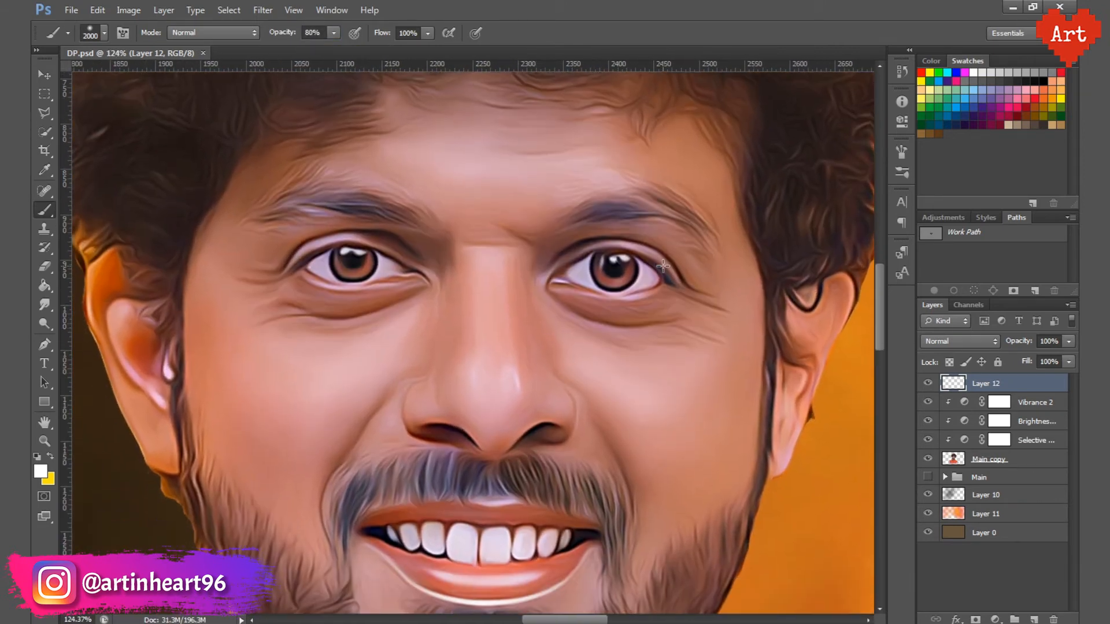
{"action": "left_click", "coordinate": [945, 476]}
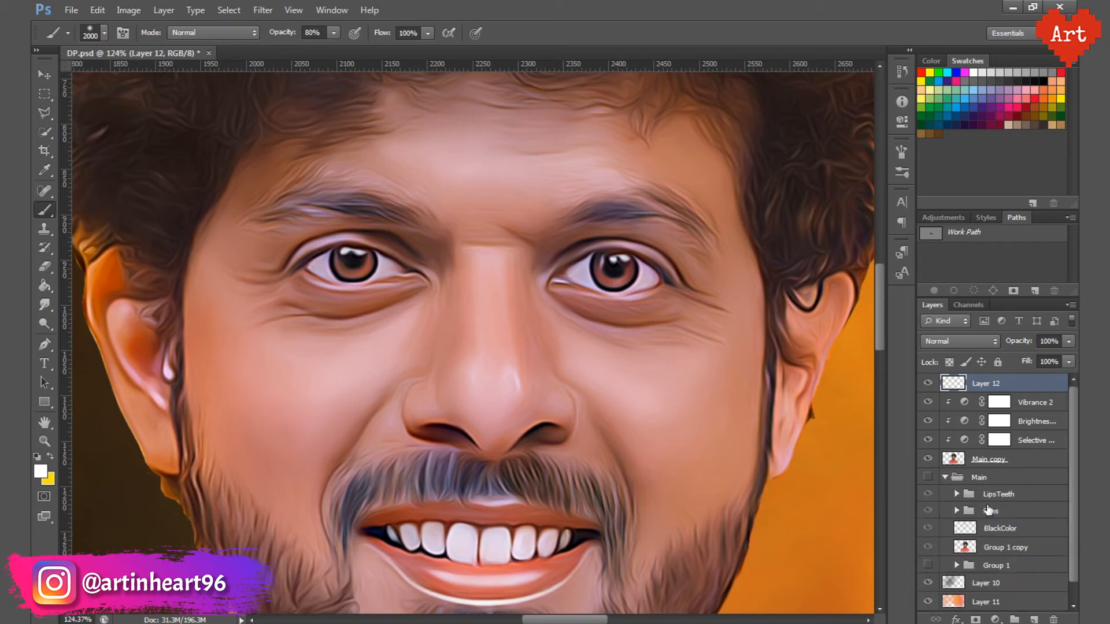
{"action": "left_click", "coordinate": [957, 511]}
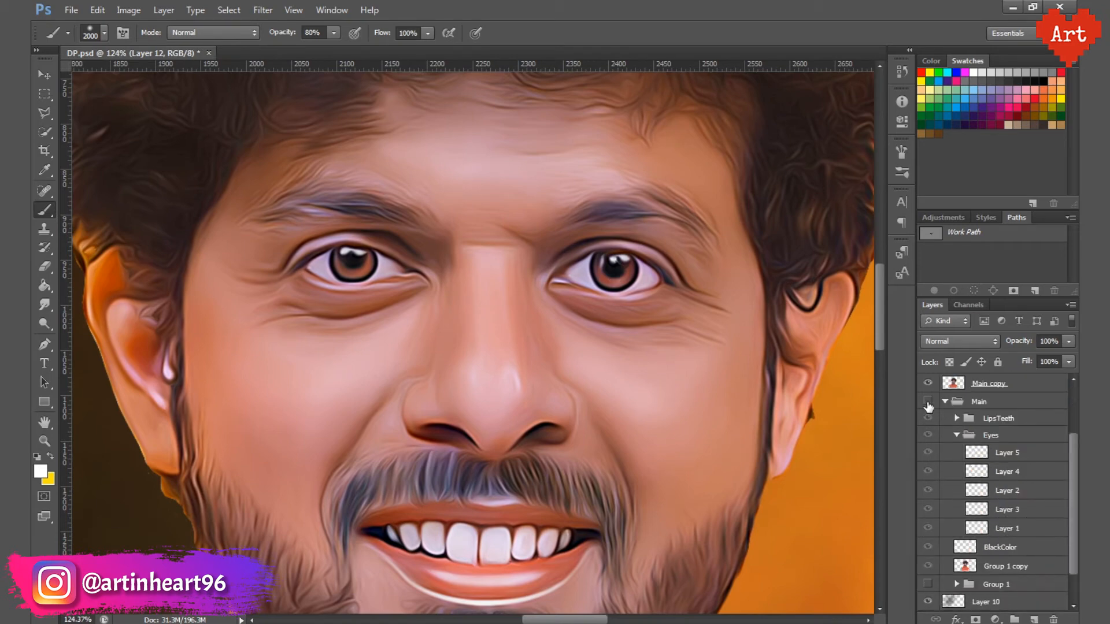
{"action": "left_click", "coordinate": [928, 384]}
{"action": "right_click", "coordinate": [1011, 452]}
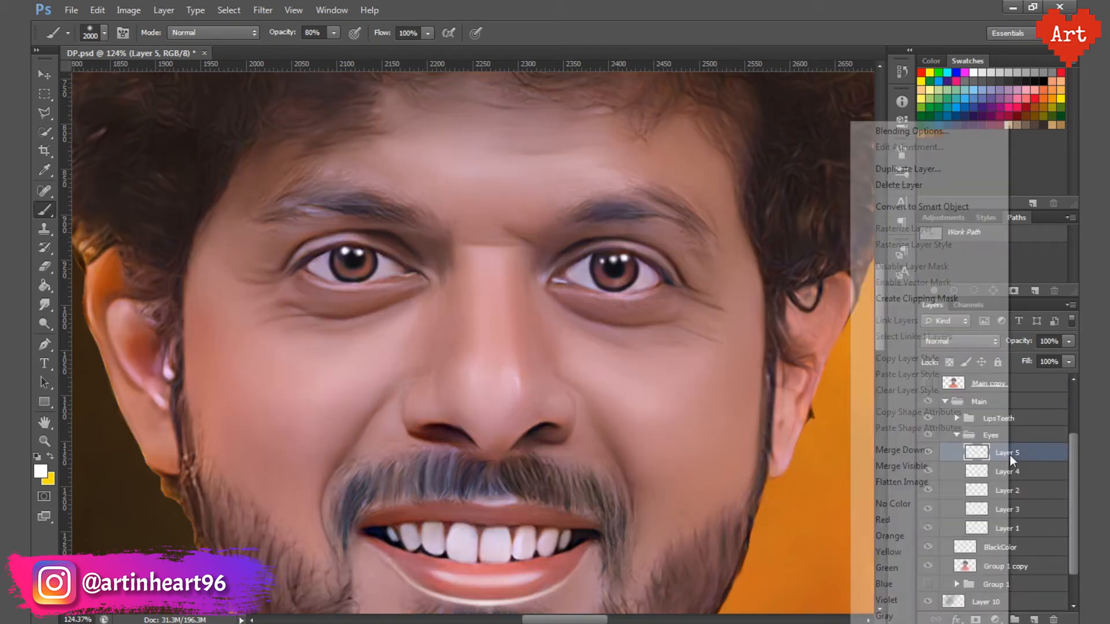
{"action": "left_click", "coordinate": [907, 169]}
{"action": "left_click", "coordinate": [680, 196]}
Step: Move the Layer 5 copy to the top of the layer stack, hide the Main group and show Main copy again
{"action": "key", "text": "ctrl+]"}
{"action": "key", "text": "ctrl+]"}
{"action": "key", "text": "ctrl+]"}
{"action": "key", "text": "ctrl+]"}
{"action": "key", "text": "ctrl+]"}
{"action": "key", "text": "ctrl+]"}
{"action": "key", "text": "ctrl+]"}
{"action": "key", "text": "ctrl+]"}
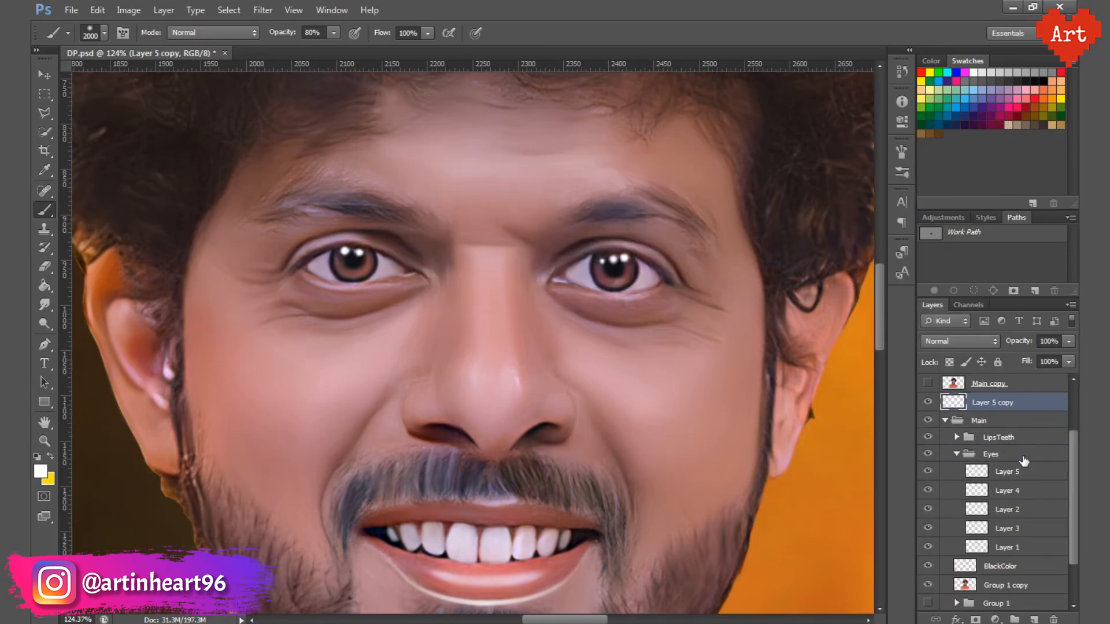
{"action": "left_click", "coordinate": [944, 496]}
{"action": "left_click", "coordinate": [928, 496]}
{"action": "left_click", "coordinate": [927, 477]}
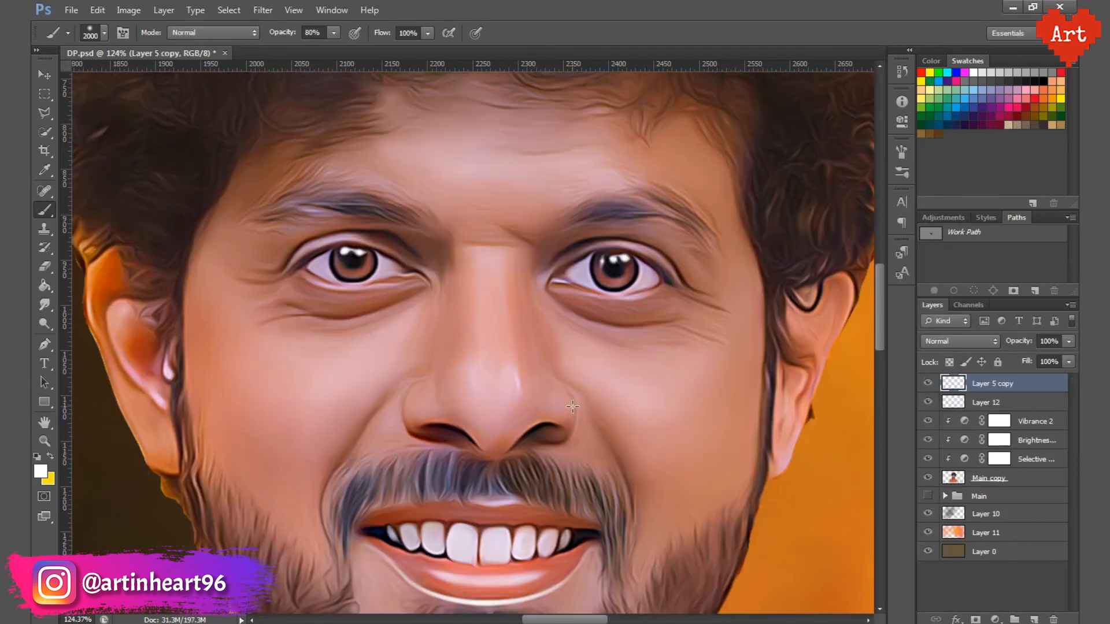
Step: Save the file and move Layer 12 above Layer 5 copy in the layer stack
{"action": "key", "text": "ctrl+s"}
{"action": "left_click_drag", "start_coordinate": [580, 341], "coordinate": [515, 360]}
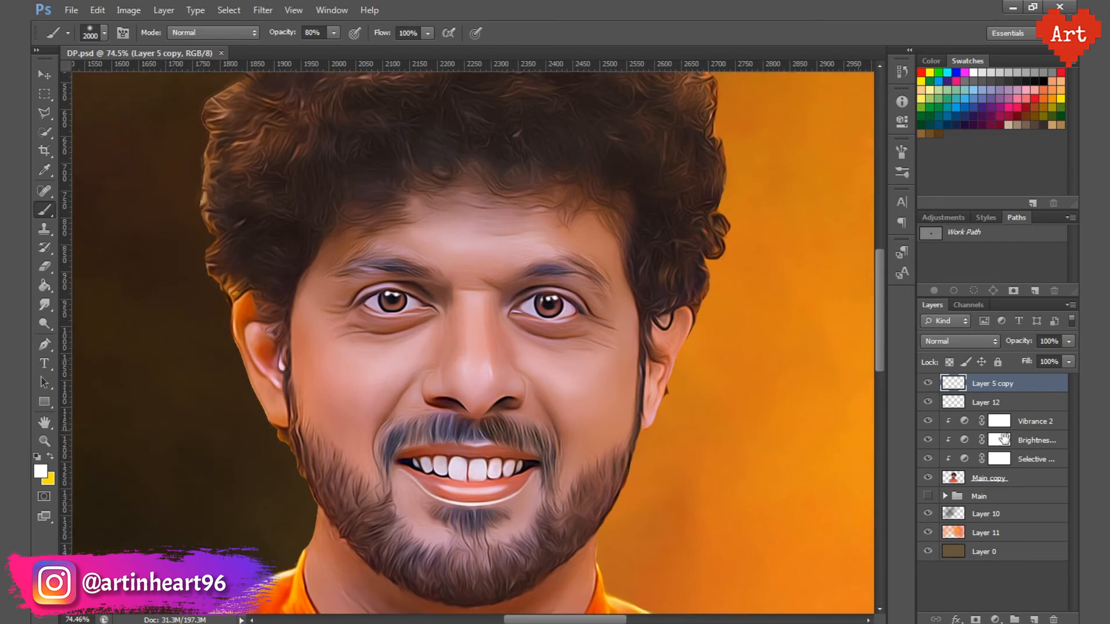
{"action": "left_click_drag", "start_coordinate": [977, 406], "coordinate": [976, 378]}
Step: Set the white brush to 40% opacity and reduce its size to 50 px
{"action": "key", "text": "bracketleft"}
{"action": "key", "text": "bracketleft"}
{"action": "key", "text": "bracketleft"}
{"action": "key", "text": "bracketleft"}
{"action": "key", "text": "bracketleft"}
{"action": "key", "text": "bracketleft"}
{"action": "key", "text": "bracketleft"}
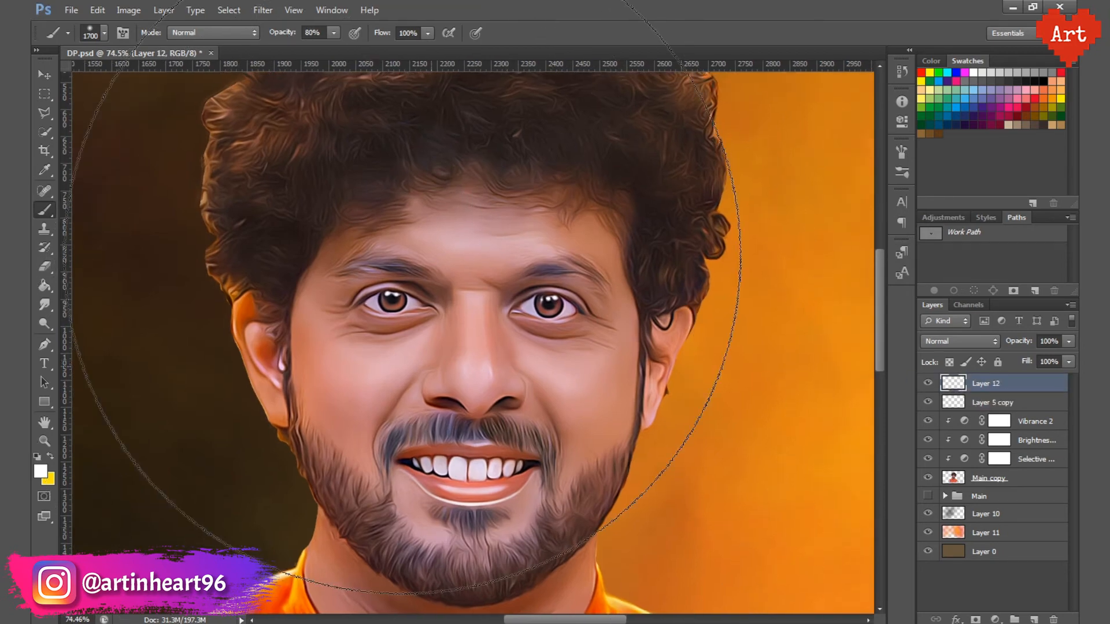
{"action": "left_click_drag", "start_coordinate": [309, 33], "coordinate": [286, 33]}
{"action": "type", "text": "4"}
{"action": "key", "text": "Return"}
{"action": "key", "text": "bracketleft"}
{"action": "key", "text": "bracketleft"}
{"action": "key", "text": "bracketleft"}
{"action": "key", "text": "bracketleft"}
{"action": "key", "text": "bracketleft"}
{"action": "key", "text": "bracketleft"}
{"action": "key", "text": "bracketleft"}
{"action": "key", "text": "bracketleft"}
{"action": "key", "text": "bracketleft"}
{"action": "key", "text": "bracketleft"}
{"action": "key", "text": "bracketleft"}
{"action": "key", "text": "bracketleft"}
{"action": "key", "text": "bracketleft"}
{"action": "key", "text": "bracketleft"}
{"action": "key", "text": "bracketleft"}
{"action": "key", "text": "bracketleft"}
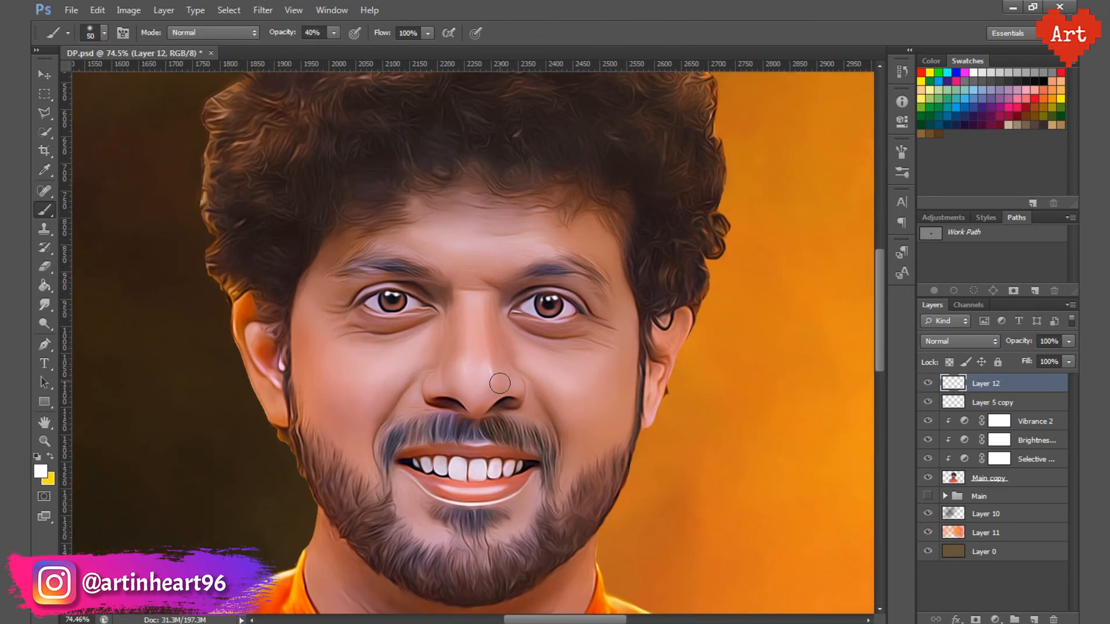
Step: Paint a soft white highlight on the tip of the nose on Layer 12, trying brush sizes of 45 and 80 px
{"action": "mouse_move", "coordinate": [464, 344]}
{"action": "left_mouse_down"}
{"action": "mouse_move", "coordinate": [514, 421]}
{"action": "mouse_move", "coordinate": [516, 394]}
{"action": "mouse_move", "coordinate": [476, 333]}
{"action": "left_mouse_up"}
{"action": "left_click", "coordinate": [101, 28]}
{"action": "left_click", "coordinate": [520, 2]}
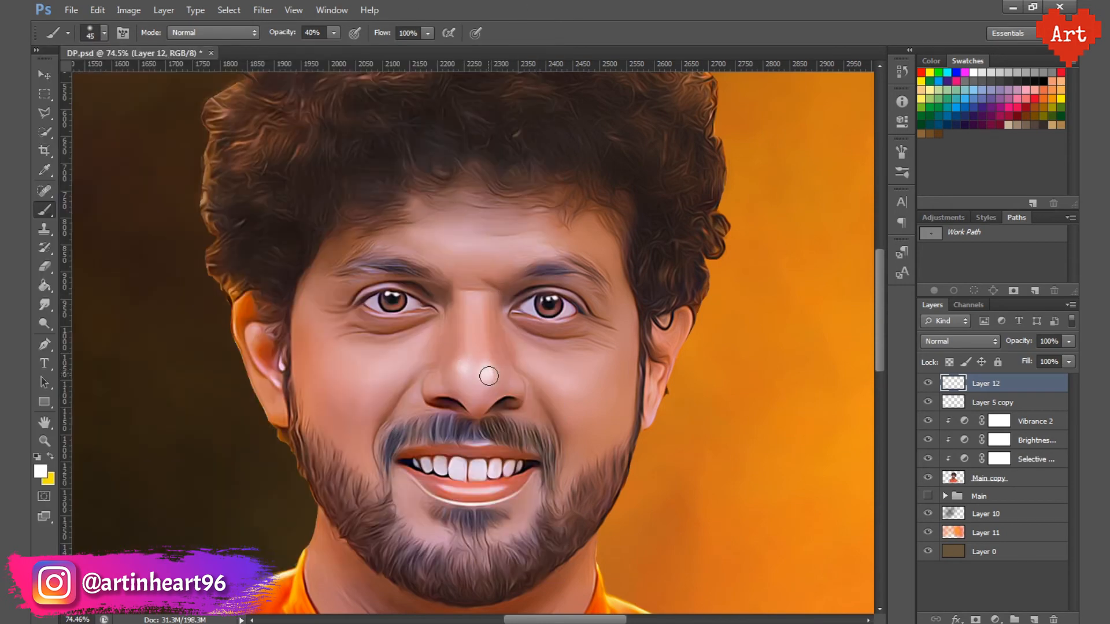
{"action": "scroll", "coordinate": [529, 383], "scroll_direction": "down", "scroll_amount": 5}
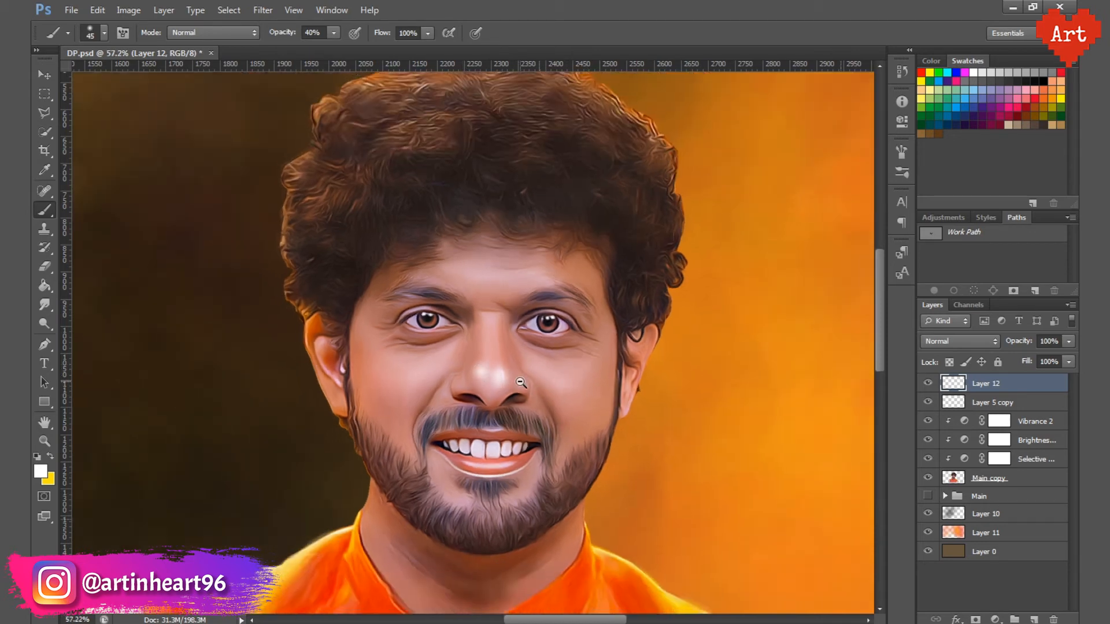
{"action": "scroll", "coordinate": [525, 398], "scroll_direction": "up", "scroll_amount": 2}
{"action": "scroll", "coordinate": [516, 408], "scroll_direction": "up", "scroll_amount": 2}
{"action": "key", "text": "e"}
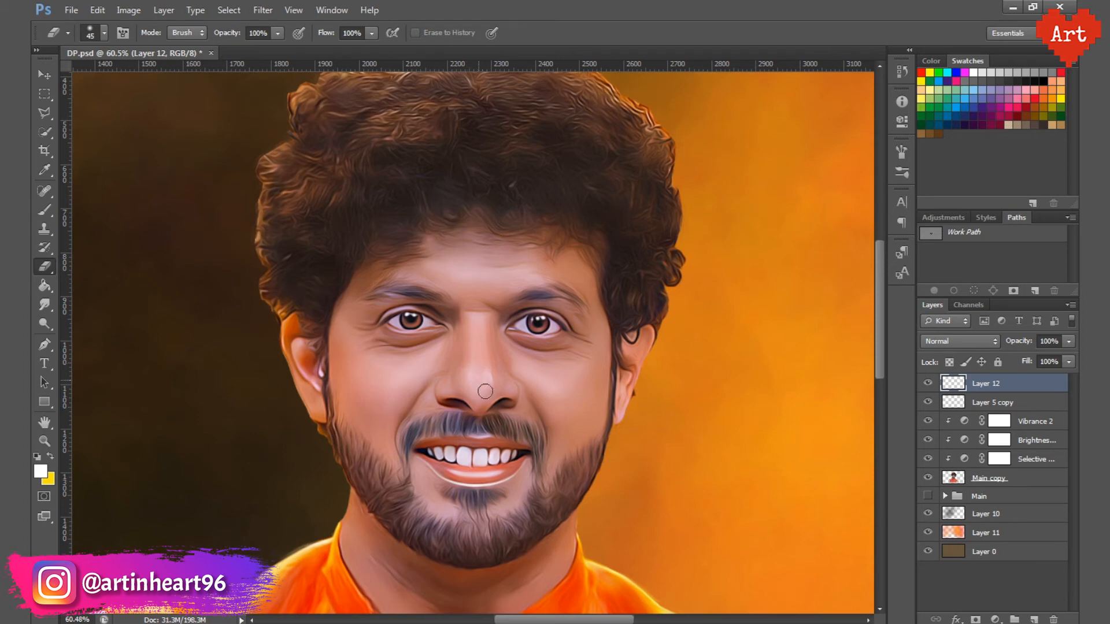
{"action": "key", "text": "b"}
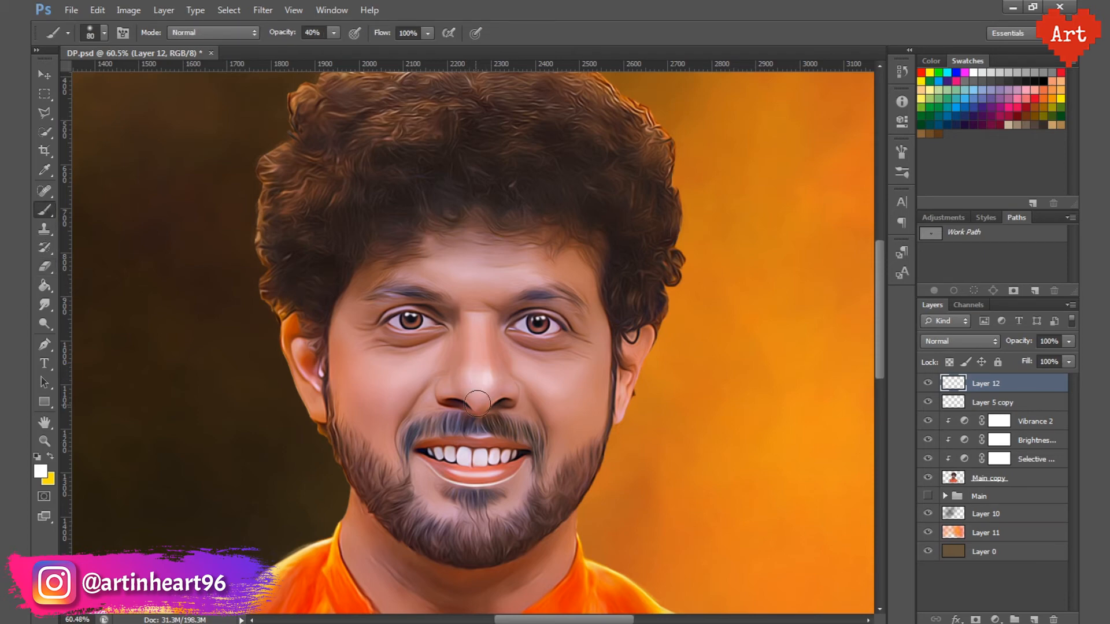
{"action": "scroll", "coordinate": [516, 428], "scroll_direction": "down", "scroll_amount": 2}
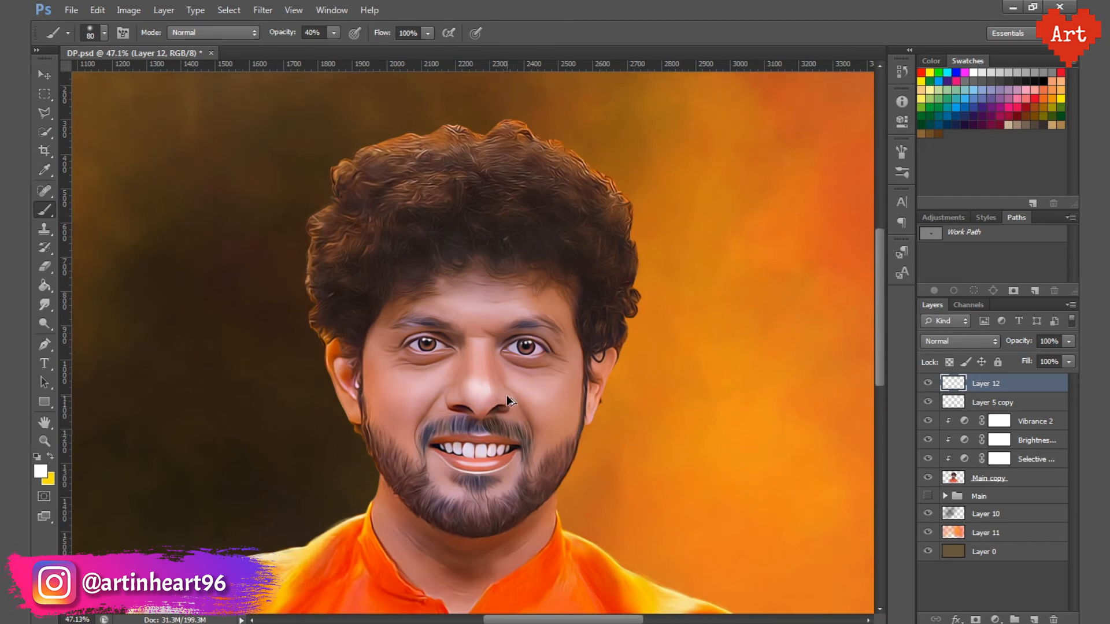
Step: Paint narrow white highlights on the nose tip with a 20 px brush and soften them with the 45 px eraser
{"action": "scroll", "coordinate": [507, 401], "scroll_direction": "up", "scroll_amount": 4}
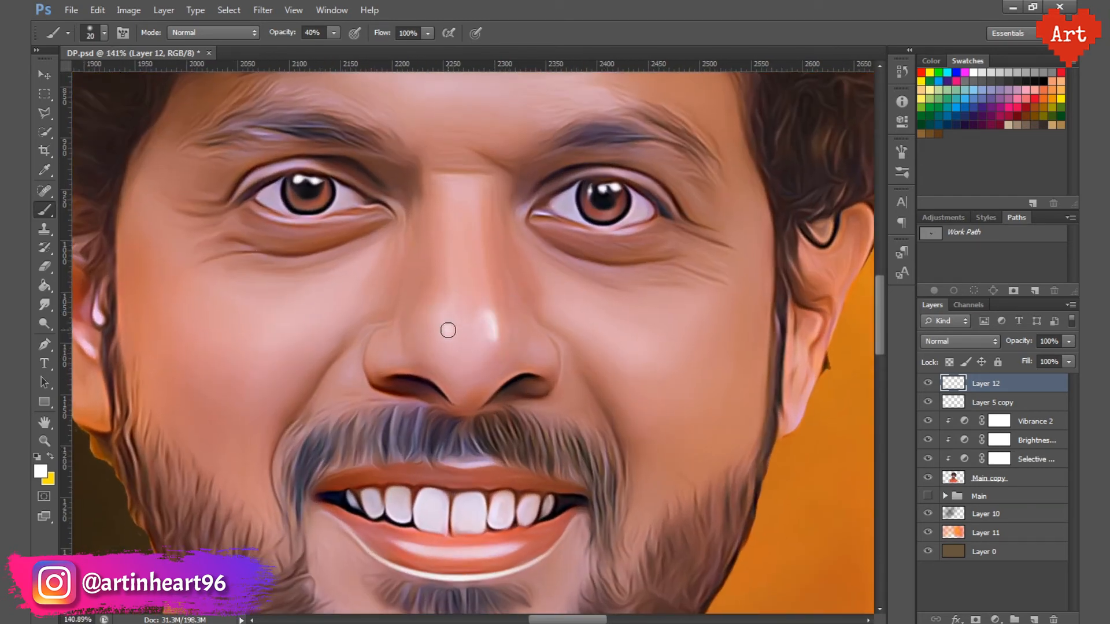
{"action": "left_click", "coordinate": [44, 267]}
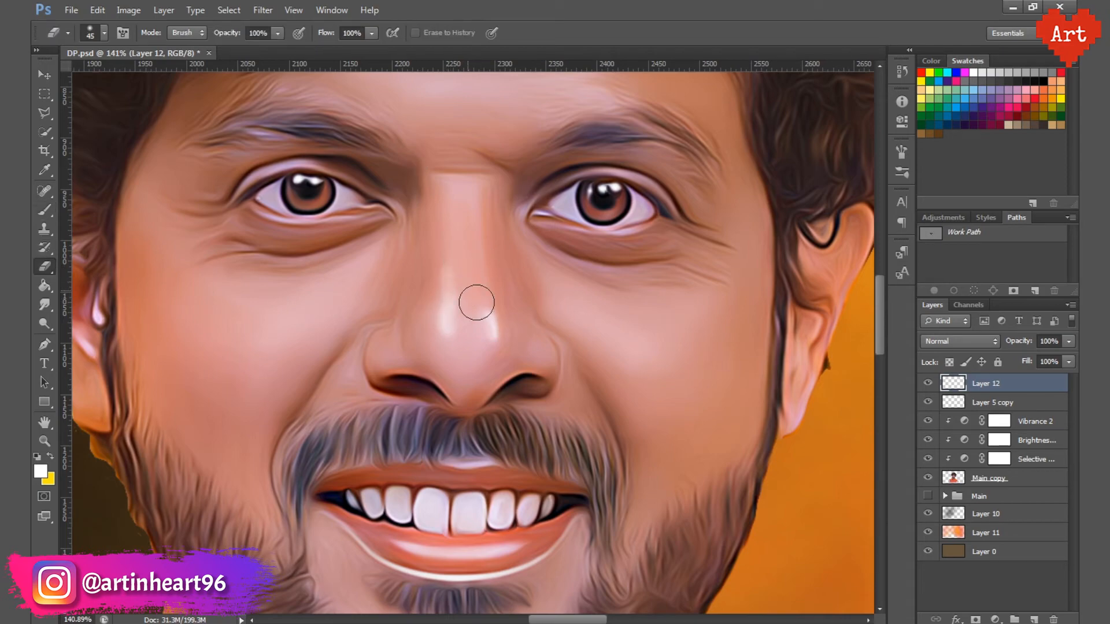
{"action": "scroll", "coordinate": [388, 344], "scroll_direction": "down", "scroll_amount": 4}
{"action": "scroll", "coordinate": [466, 426], "scroll_direction": "up", "scroll_amount": 3}
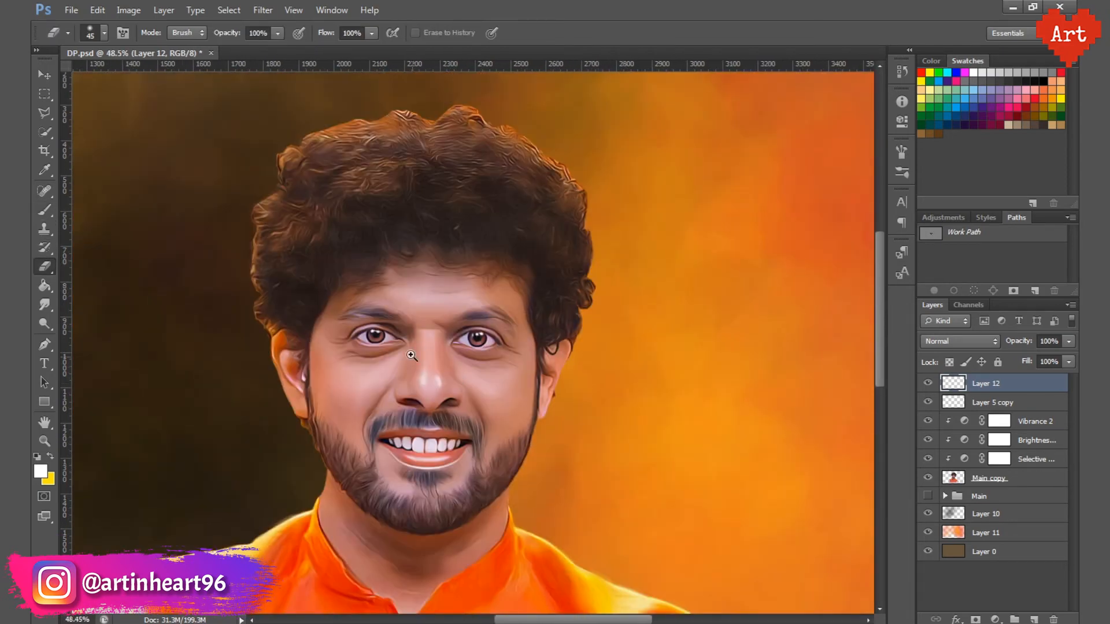
Step: Lower the brush opacity to 30%, refine the nose highlight with the brush and eraser, and save the file
{"action": "left_click", "coordinate": [47, 213]}
{"action": "left_click_drag", "start_coordinate": [311, 31], "coordinate": [286, 36]}
{"action": "type", "text": "3"}
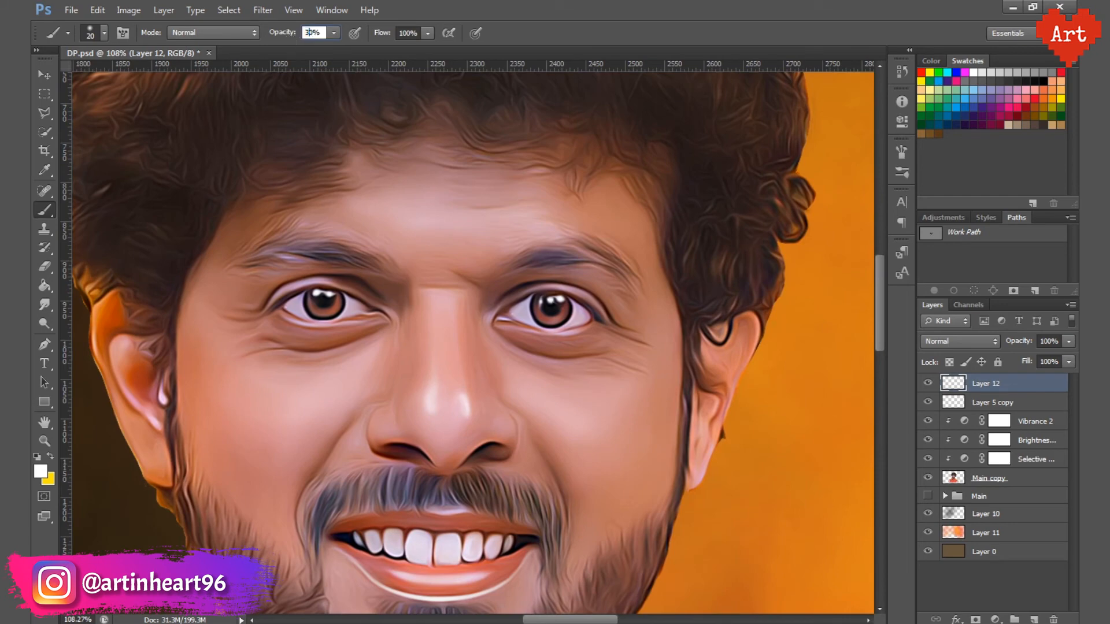
{"action": "key", "text": "Return"}
{"action": "left_click", "coordinate": [45, 267]}
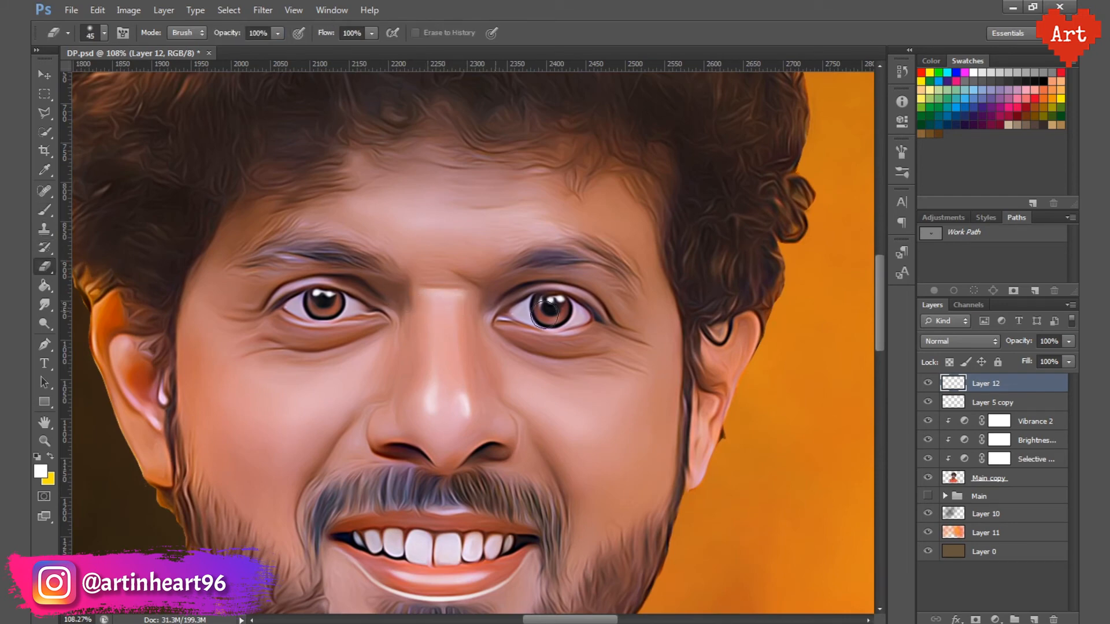
{"action": "left_click_drag", "start_coordinate": [444, 360], "coordinate": [498, 381]}
{"action": "key", "text": "ctrl+s"}
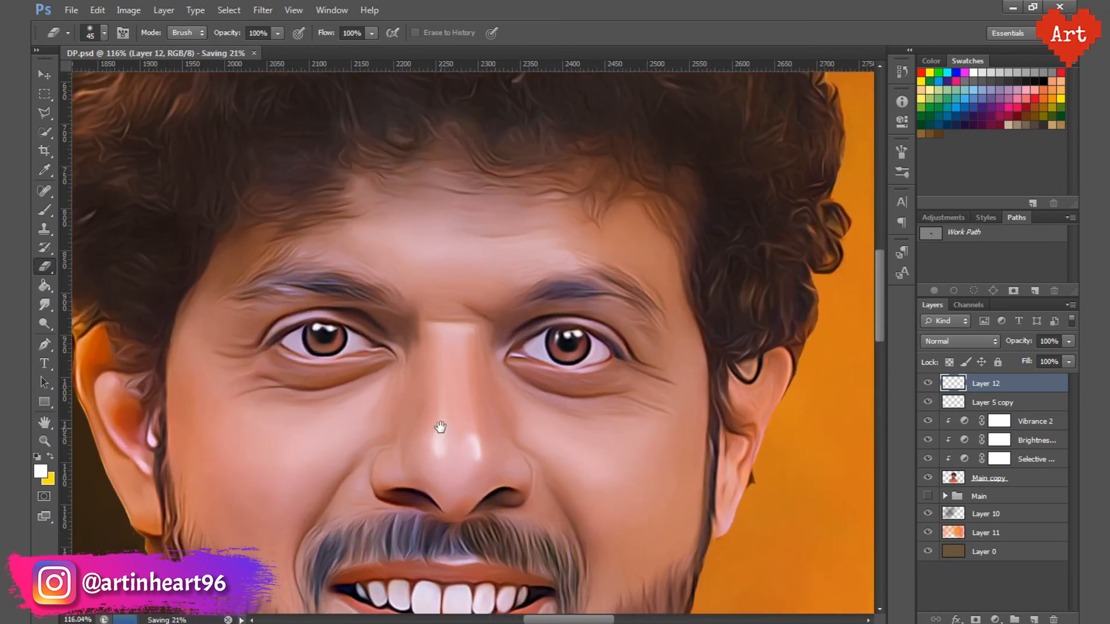
Step: Brush a white highlight along the lower lip at 20 px and 30% opacity, soften it with the 35 px eraser and save
{"action": "left_click_drag", "start_coordinate": [440, 427], "coordinate": [441, 366]}
{"action": "mouse_move", "coordinate": [484, 568]}
{"action": "left_mouse_down"}
{"action": "mouse_move", "coordinate": [466, 518]}
{"action": "mouse_move", "coordinate": [416, 522]}
{"action": "left_mouse_up"}
{"action": "left_click", "coordinate": [46, 215]}
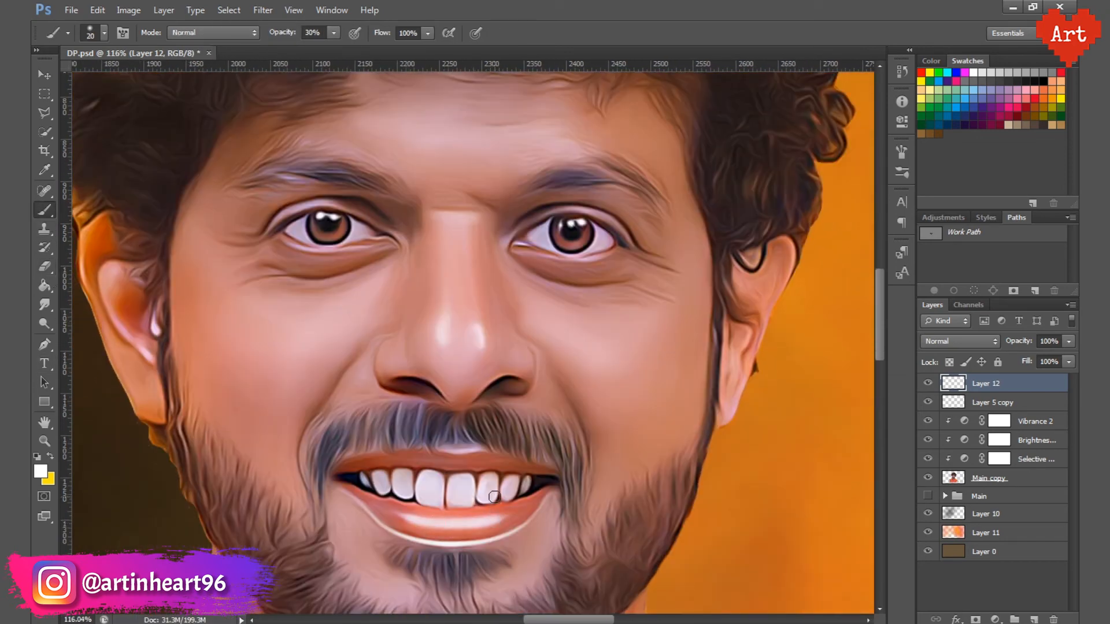
{"action": "left_click_drag", "start_coordinate": [493, 521], "coordinate": [423, 523]}
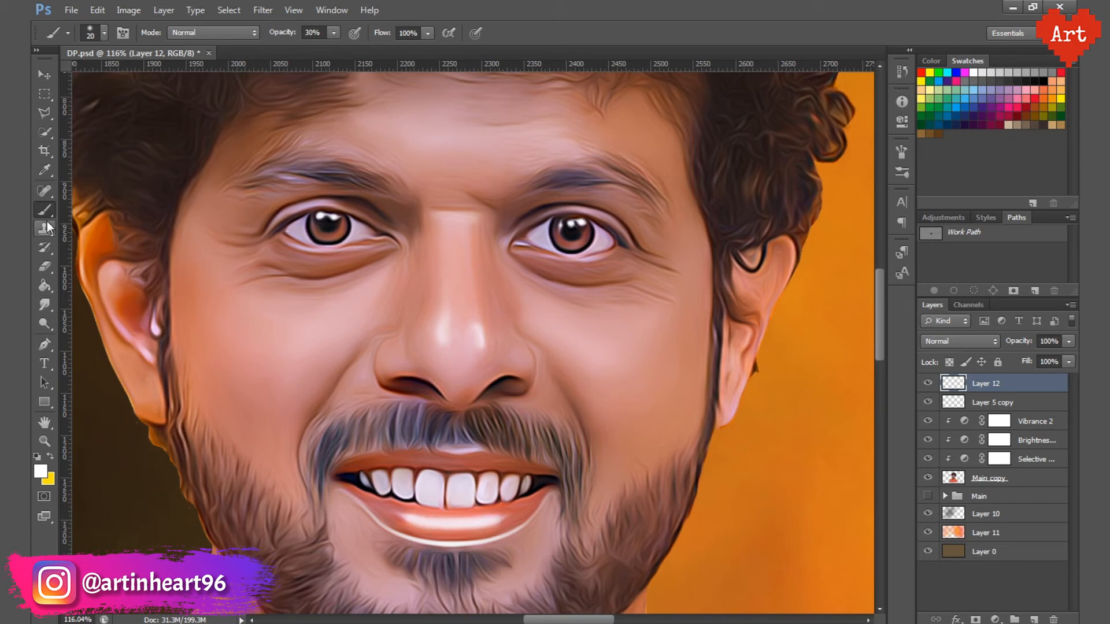
{"action": "left_click", "coordinate": [45, 267]}
{"action": "left_click_drag", "start_coordinate": [497, 503], "coordinate": [455, 510]}
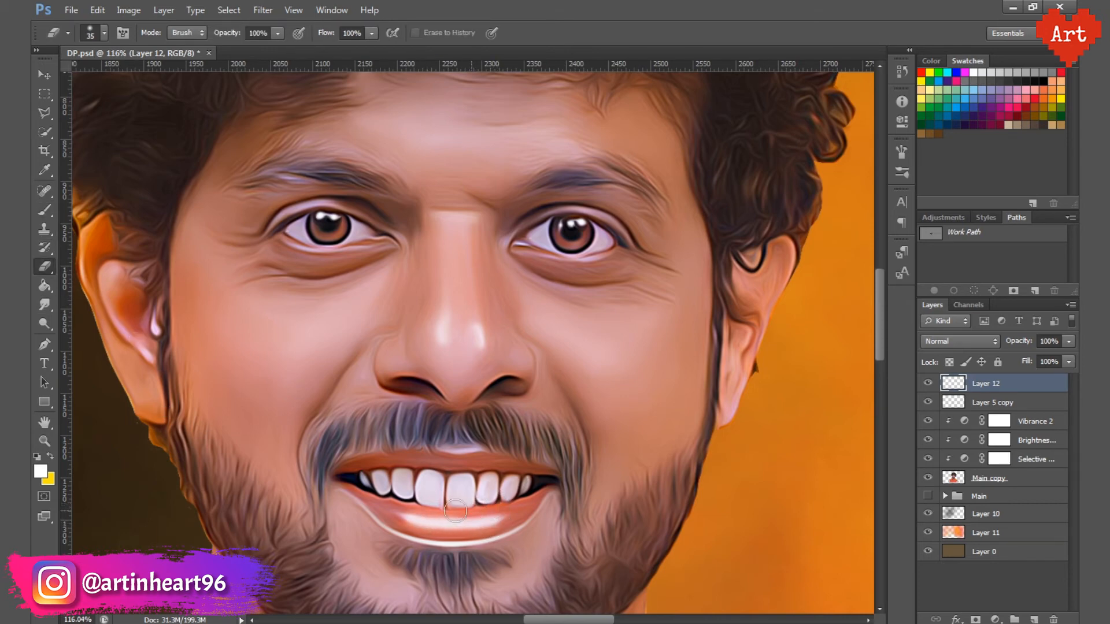
{"action": "left_click_drag", "start_coordinate": [527, 519], "coordinate": [413, 529]}
{"action": "key", "text": "ctrl+0"}
{"action": "key", "text": "ctrl+s"}
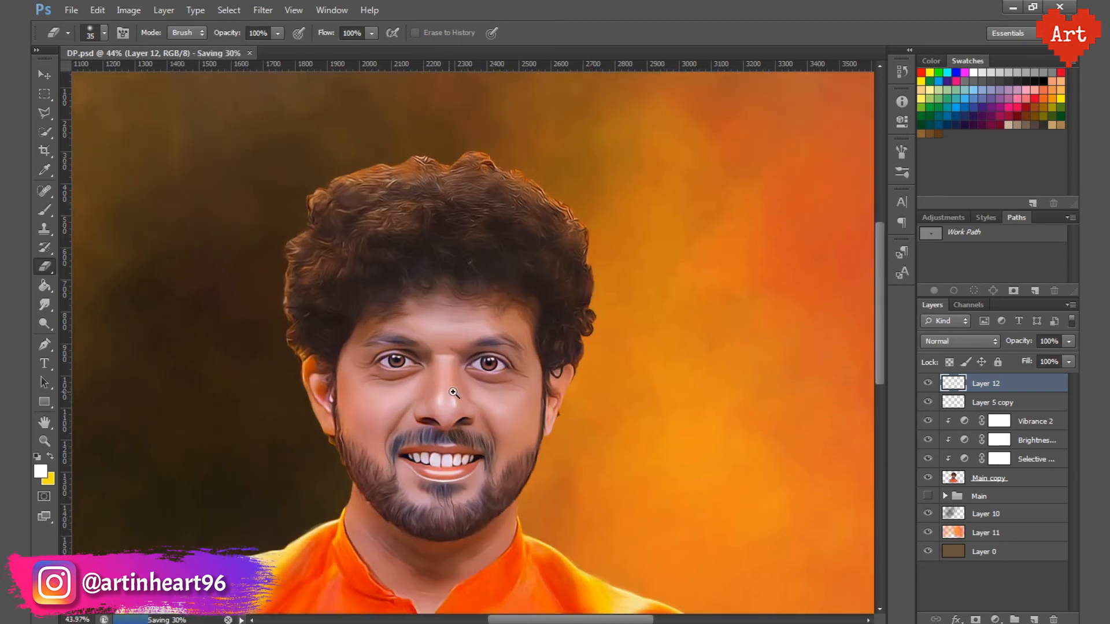
{"action": "left_click_drag", "start_coordinate": [437, 398], "coordinate": [489, 427]}
{"action": "left_click", "coordinate": [44, 211]}
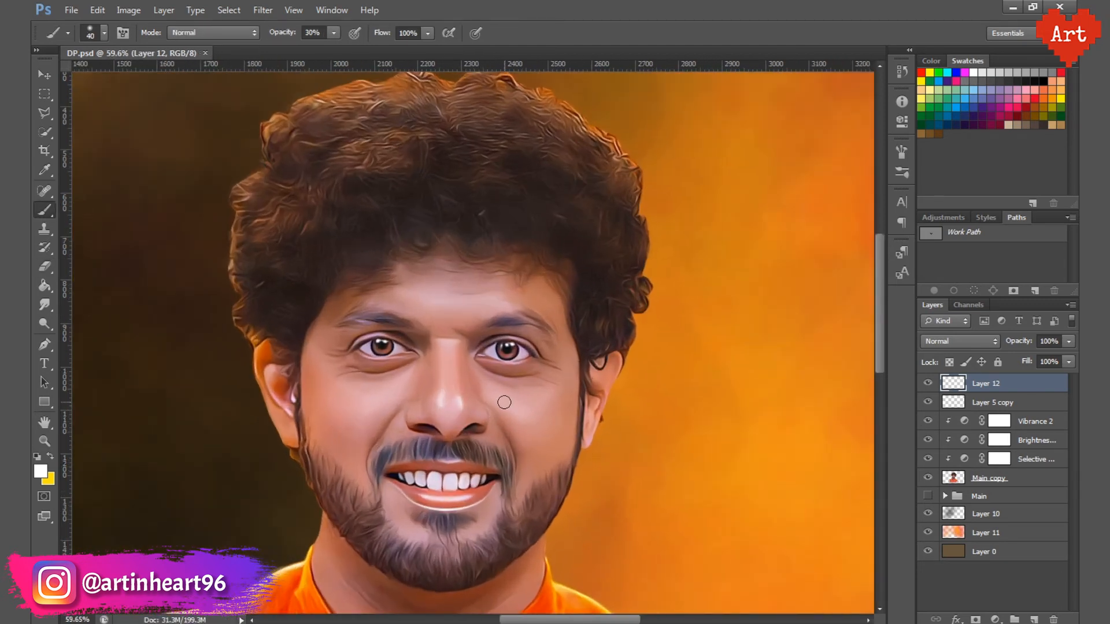
{"action": "left_click_drag", "start_coordinate": [485, 295], "coordinate": [393, 289]}
{"action": "key", "text": "ctrl+z"}
Step: Add a new layer on top, brush a soft white highlight across the forehead at 90 px and soften it with the 70 px eraser
{"action": "left_click", "coordinate": [1033, 619]}
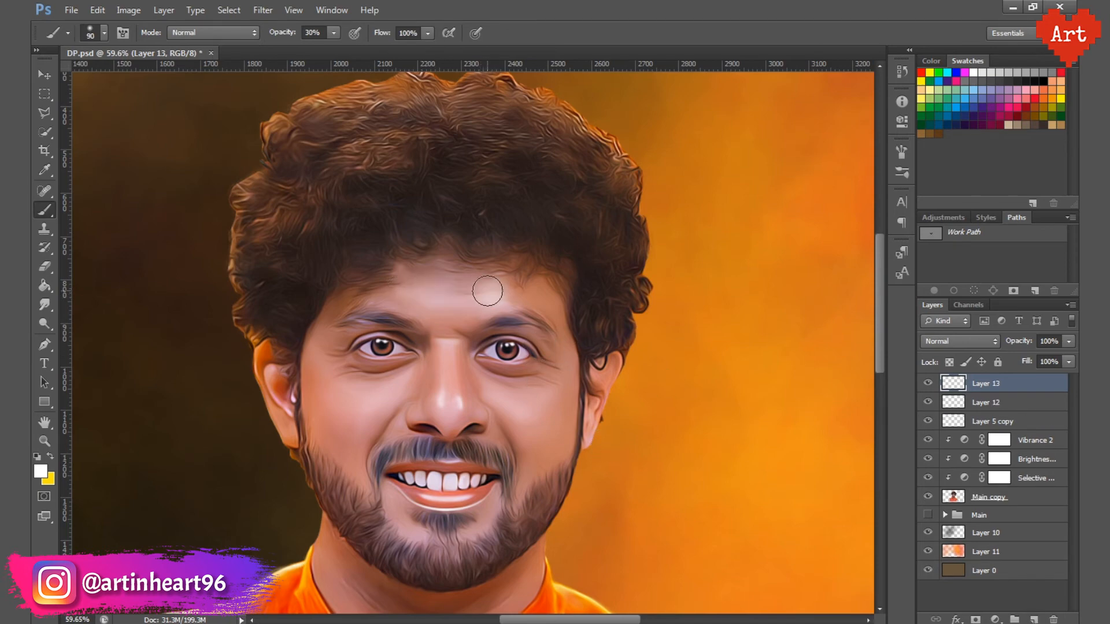
{"action": "mouse_move", "coordinate": [496, 297]}
{"action": "left_mouse_down"}
{"action": "mouse_move", "coordinate": [414, 290]}
{"action": "mouse_move", "coordinate": [441, 291]}
{"action": "left_mouse_up"}
{"action": "key", "text": "ctrl+z"}
{"action": "left_click", "coordinate": [491, 291]}
{"action": "left_click", "coordinate": [45, 266]}
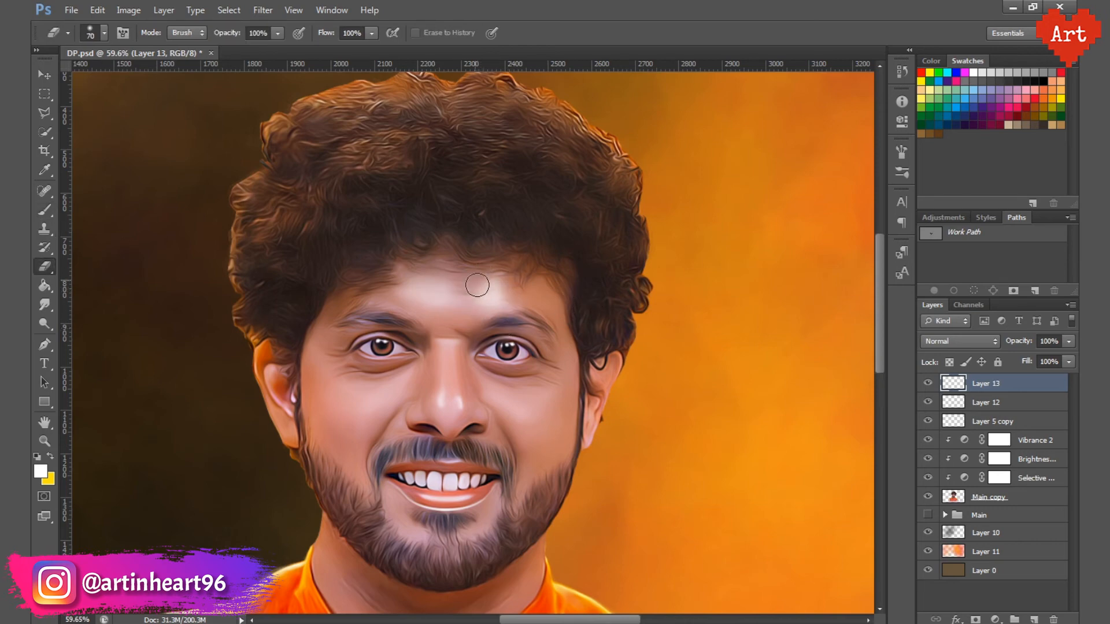
Step: Reduce the opacity of Layer 13, the forehead highlight layer, to 40%
{"action": "scroll", "coordinate": [525, 365], "scroll_direction": "down", "scroll_amount": 5}
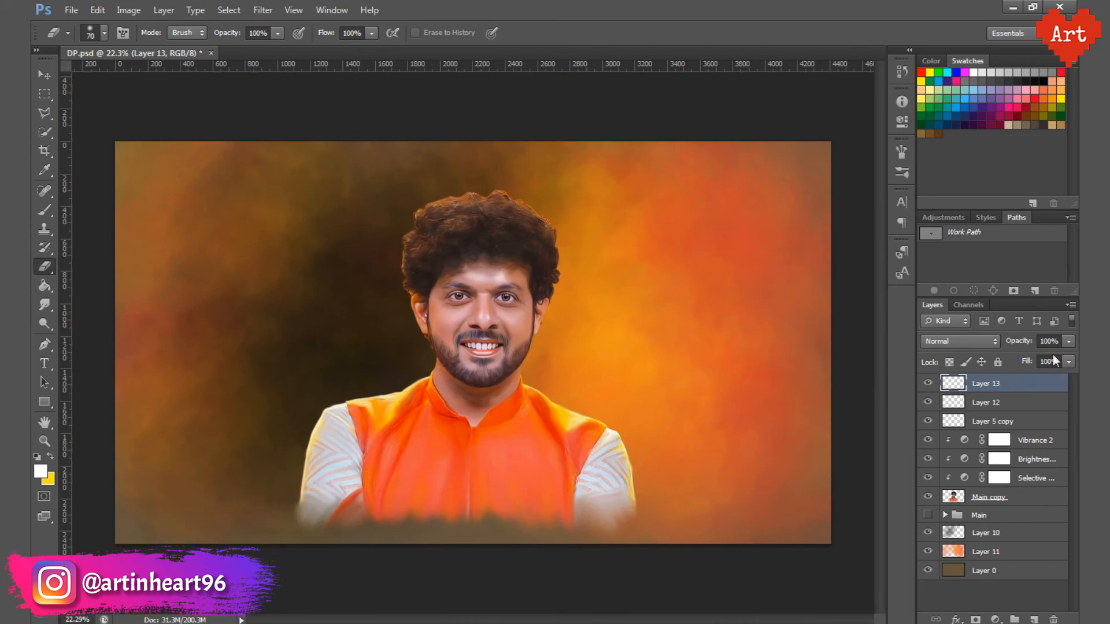
{"action": "type", "text": "40"}
{"action": "key", "text": "Return"}
Step: Brush soft white highlights onto both cheeks on Layer 13 with a 100 px brush at 30% opacity
{"action": "scroll", "coordinate": [471, 312], "scroll_direction": "up", "scroll_amount": 5}
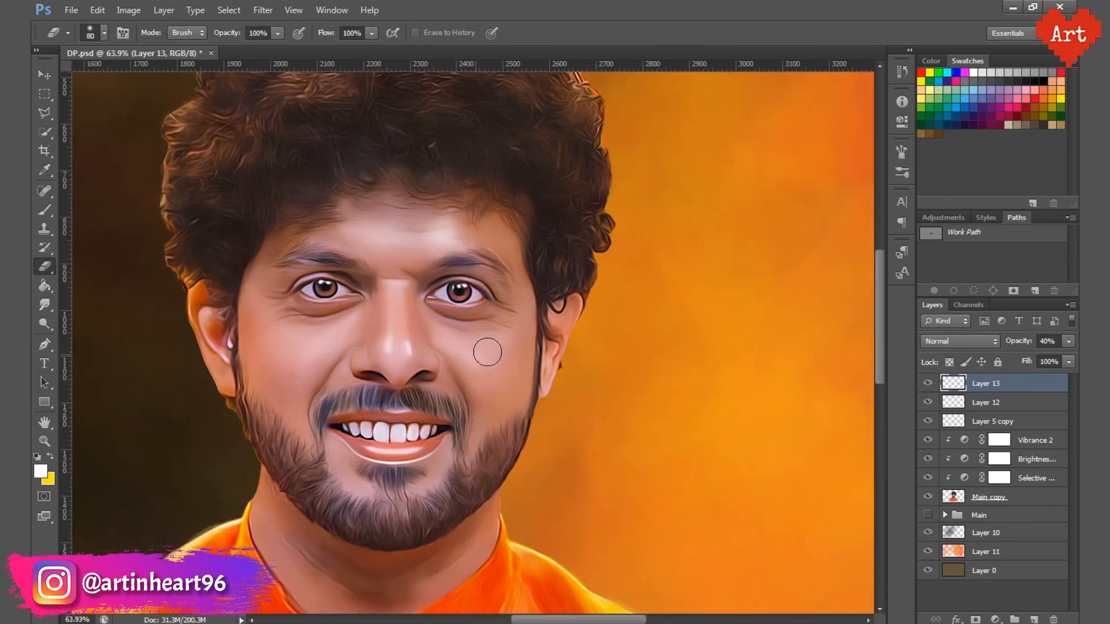
{"action": "key", "text": "b"}
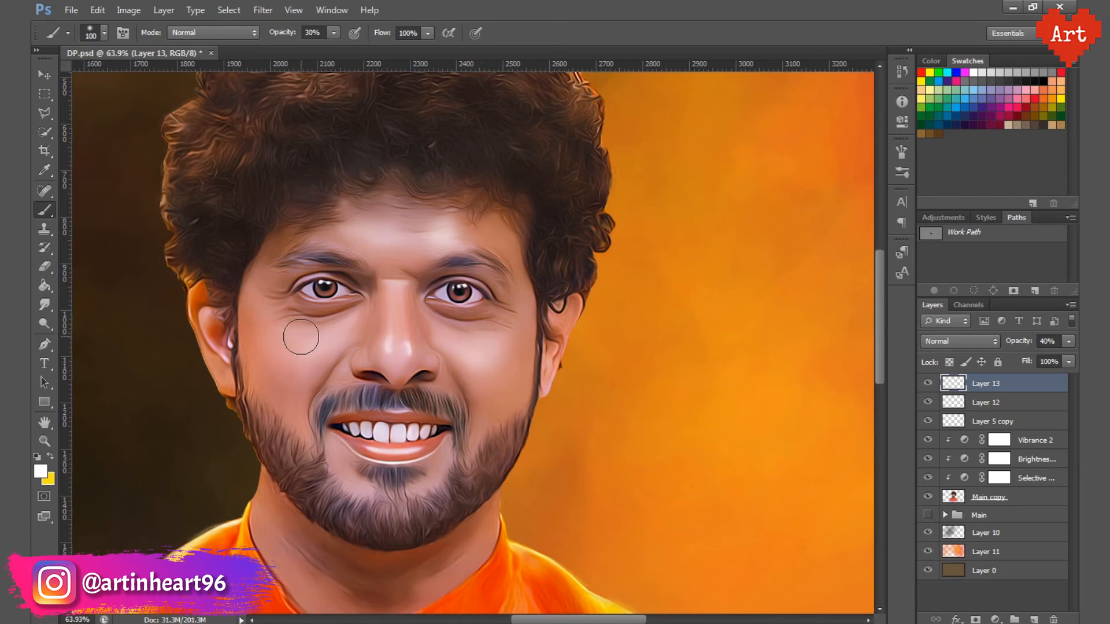
{"action": "key", "text": "]"}
{"action": "left_click_drag", "start_coordinate": [315, 350], "coordinate": [299, 346]}
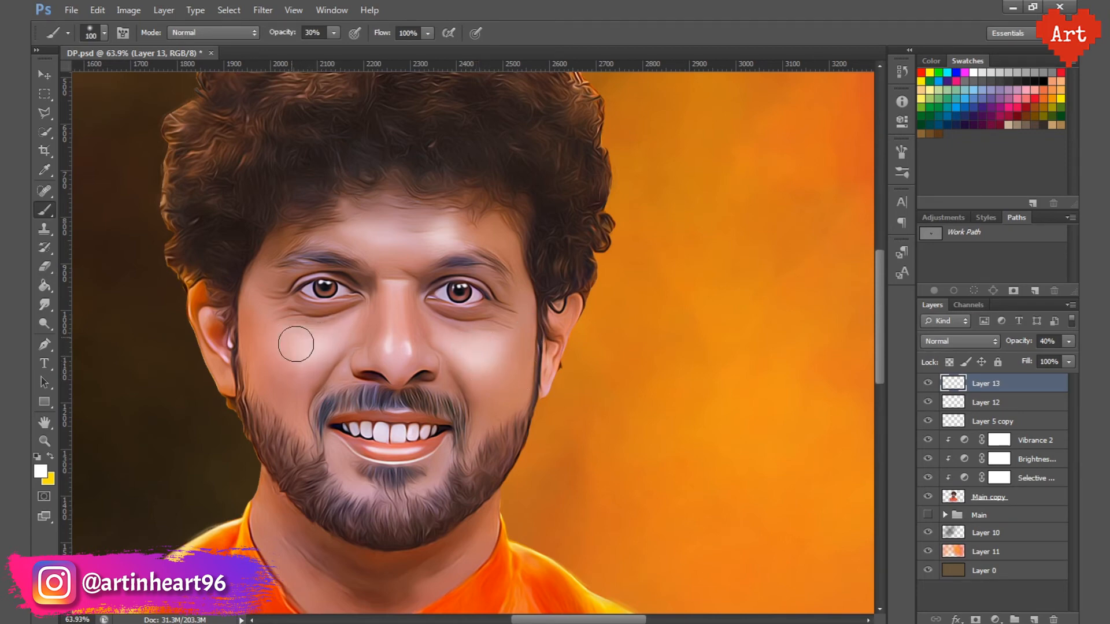
{"action": "scroll", "coordinate": [455, 379], "scroll_direction": "down", "scroll_amount": 5}
Step: Lower the opacity of Layer 13 to 30% and save the file
{"action": "scroll", "coordinate": [589, 376], "scroll_direction": "up", "scroll_amount": 3}
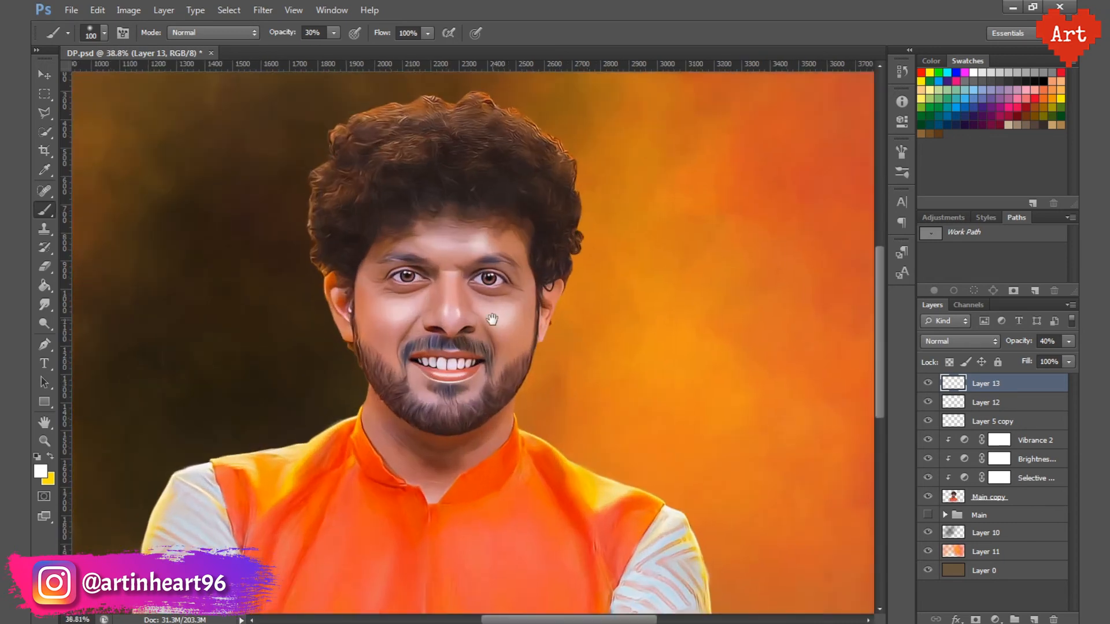
{"action": "key", "text": "Return"}
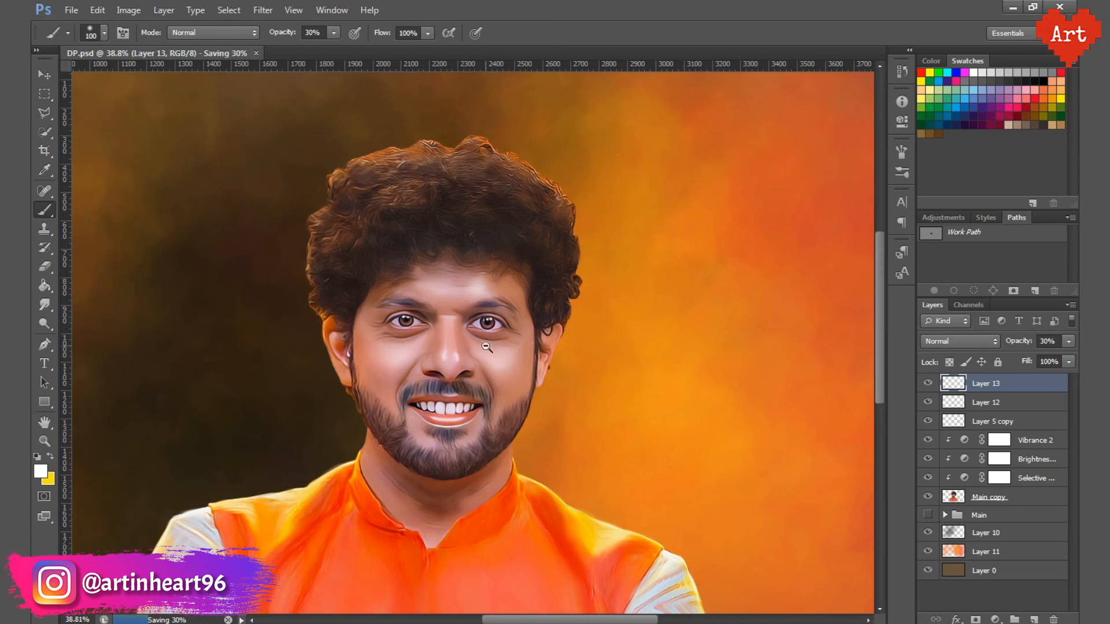
{"action": "scroll", "coordinate": [456, 394], "scroll_direction": "down", "scroll_amount": 3}
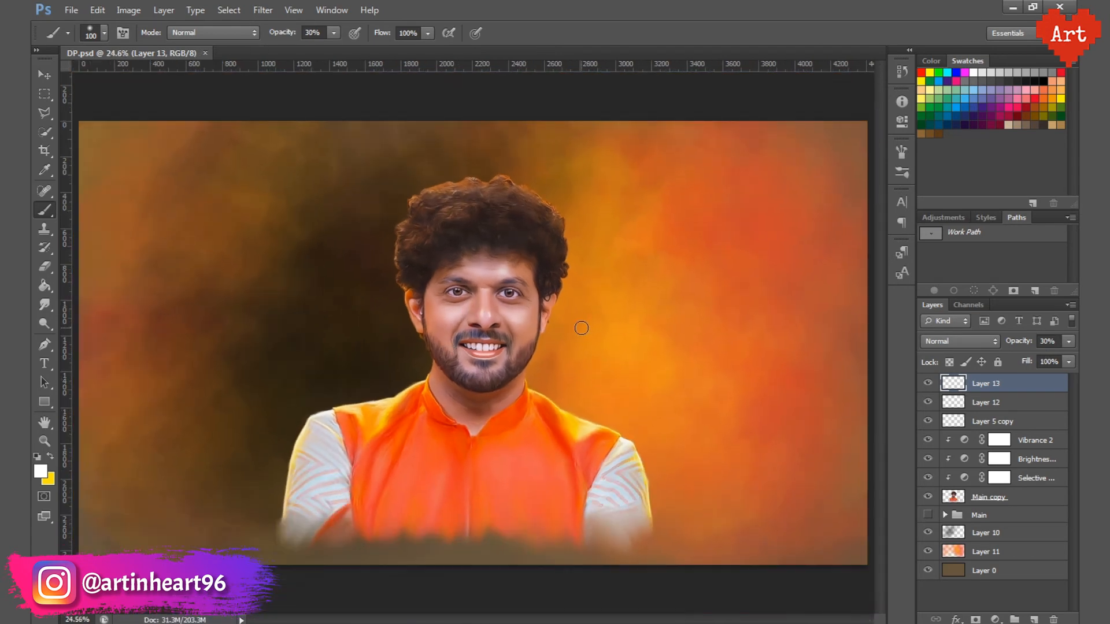
Step: Smudge the sleeve and shoulder outline on the dark background side of the Main copy layer at 50% strength
{"action": "left_click", "coordinate": [988, 497]}
{"action": "left_click", "coordinate": [45, 305]}
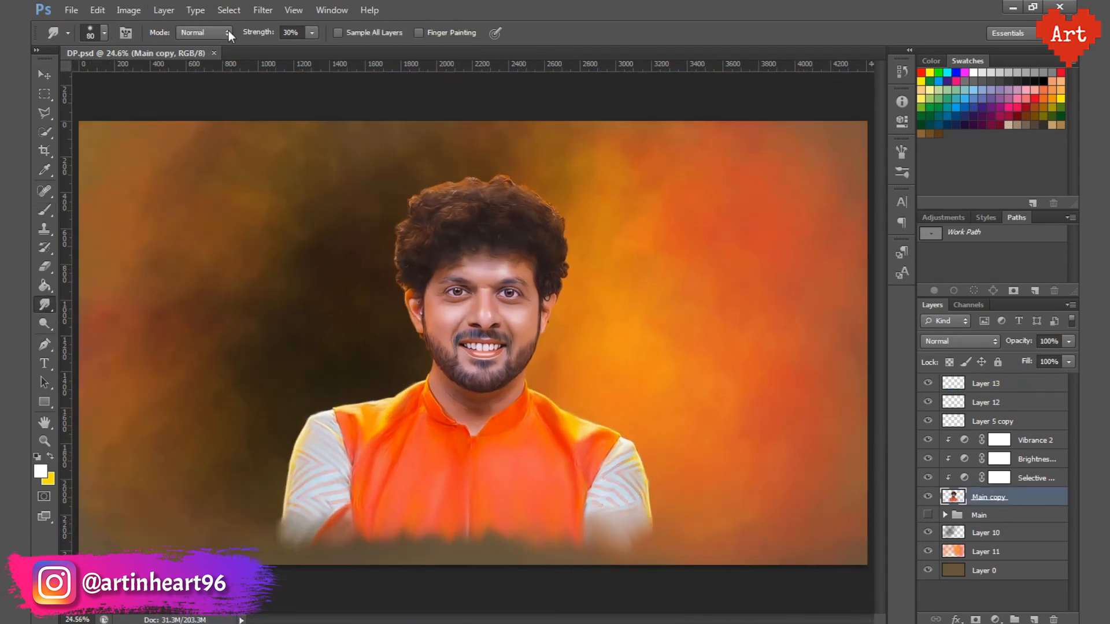
{"action": "left_click", "coordinate": [269, 33]}
{"action": "scroll", "coordinate": [324, 492], "scroll_direction": "up", "scroll_amount": 4}
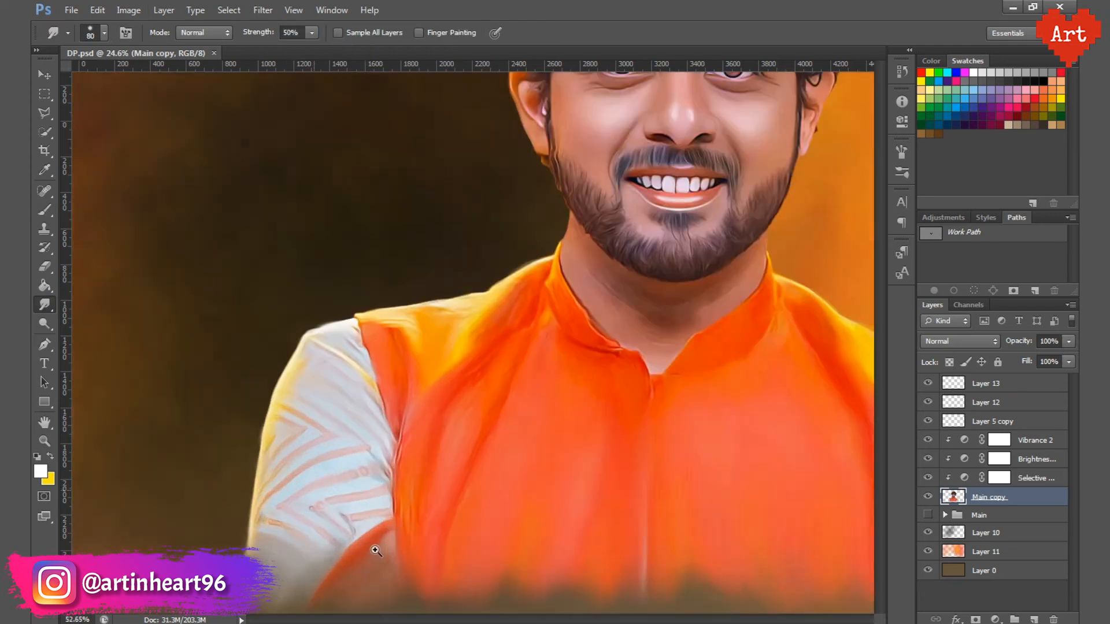
{"action": "mouse_move", "coordinate": [223, 491]}
{"action": "left_mouse_down"}
{"action": "mouse_move", "coordinate": [219, 540]}
{"action": "mouse_move", "coordinate": [228, 472]}
{"action": "left_mouse_up"}
{"action": "mouse_move", "coordinate": [253, 343]}
{"action": "left_mouse_down"}
{"action": "mouse_move", "coordinate": [292, 272]}
{"action": "mouse_move", "coordinate": [342, 243]}
{"action": "mouse_move", "coordinate": [398, 242]}
{"action": "left_mouse_up"}
{"action": "mouse_move", "coordinate": [398, 242]}
{"action": "left_mouse_down"}
{"action": "mouse_move", "coordinate": [306, 373]}
{"action": "mouse_move", "coordinate": [289, 364]}
{"action": "mouse_move", "coordinate": [475, 333]}
{"action": "mouse_move", "coordinate": [461, 332]}
{"action": "mouse_move", "coordinate": [537, 298]}
{"action": "left_mouse_up"}
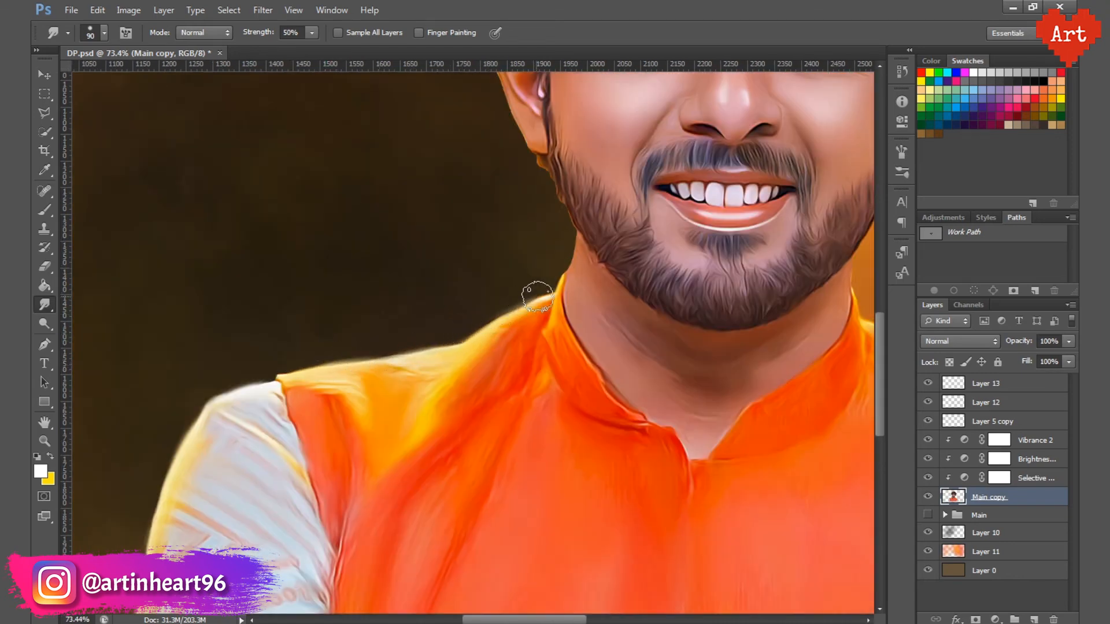
{"action": "left_click_drag", "start_coordinate": [229, 372], "coordinate": [223, 512]}
Step: Reduce the Smudge brush to 45 px and smooth the outline along the shoulder, collar, jaw and ear on the dark side
{"action": "scroll", "coordinate": [273, 516], "scroll_direction": "up", "scroll_amount": 2}
{"action": "key", "text": "bracketleft"}
{"action": "key", "text": "bracketleft"}
{"action": "key", "text": "bracketleft"}
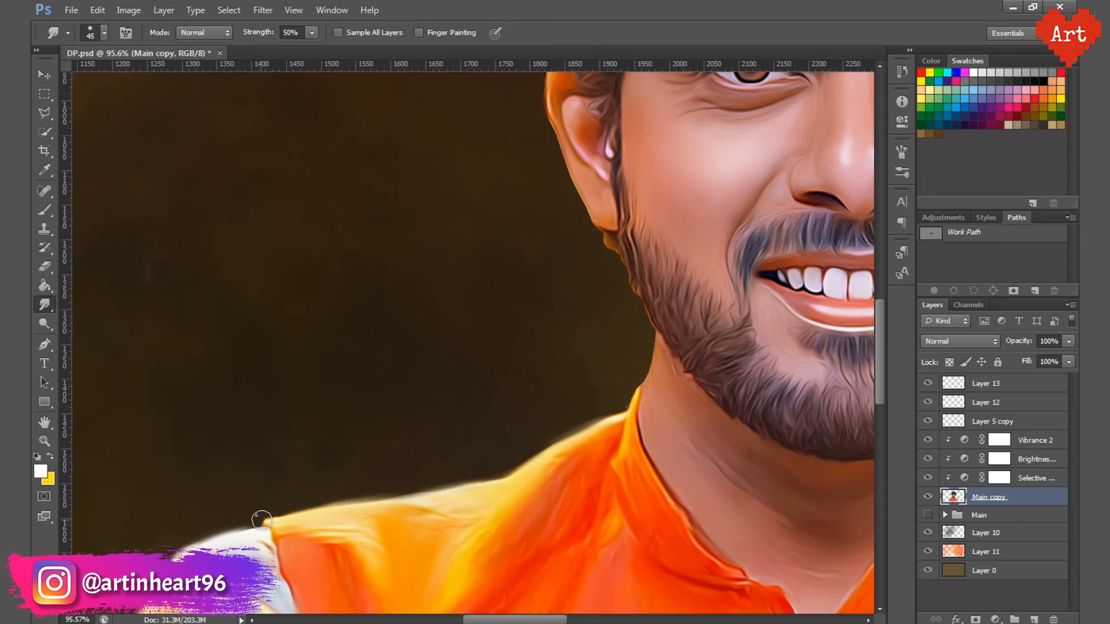
{"action": "left_click_drag", "start_coordinate": [573, 423], "coordinate": [520, 503]}
{"action": "left_click_drag", "start_coordinate": [592, 484], "coordinate": [642, 494]}
{"action": "mouse_move", "coordinate": [559, 514]}
{"action": "left_mouse_down"}
{"action": "mouse_move", "coordinate": [567, 491]}
{"action": "mouse_move", "coordinate": [536, 528]}
{"action": "left_mouse_up"}
{"action": "mouse_move", "coordinate": [598, 461]}
{"action": "left_mouse_down"}
{"action": "mouse_move", "coordinate": [574, 515]}
{"action": "mouse_move", "coordinate": [563, 404]}
{"action": "mouse_move", "coordinate": [494, 286]}
{"action": "mouse_move", "coordinate": [503, 451]}
{"action": "mouse_move", "coordinate": [450, 361]}
{"action": "left_mouse_up"}
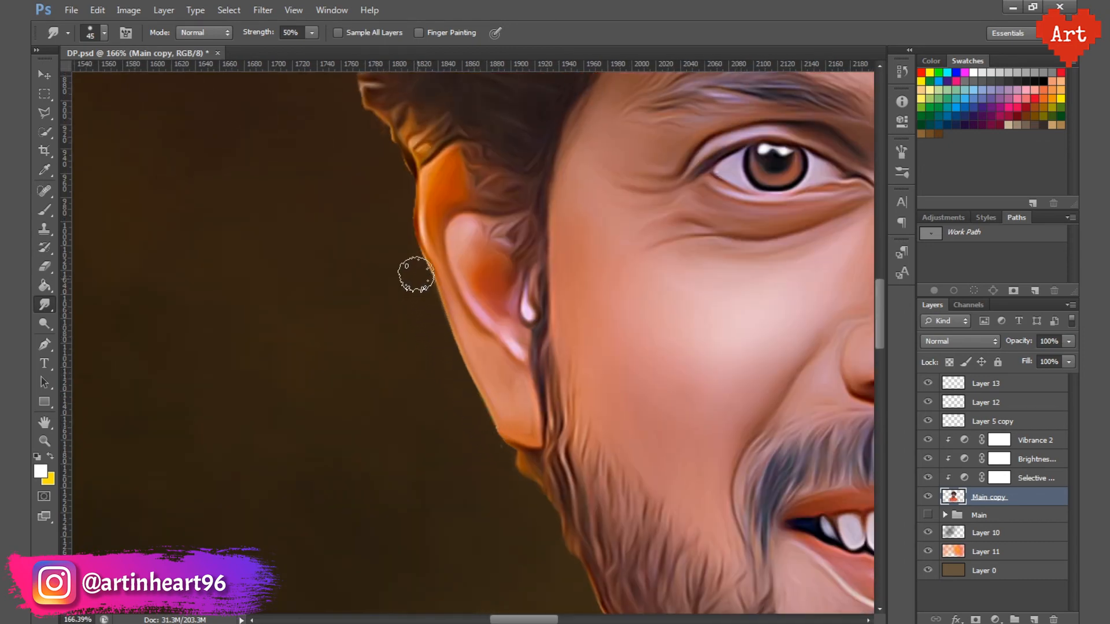
Step: Continue smoothing the ear and hair outline against the dark background with the 45 px Smudge brush
{"action": "mouse_move", "coordinate": [416, 274]}
{"action": "left_mouse_down"}
{"action": "mouse_move", "coordinate": [400, 229]}
{"action": "mouse_move", "coordinate": [441, 431]}
{"action": "mouse_move", "coordinate": [432, 366]}
{"action": "mouse_move", "coordinate": [439, 382]}
{"action": "mouse_move", "coordinate": [381, 225]}
{"action": "mouse_move", "coordinate": [392, 186]}
{"action": "mouse_move", "coordinate": [434, 485]}
{"action": "mouse_move", "coordinate": [444, 484]}
{"action": "mouse_move", "coordinate": [415, 383]}
{"action": "mouse_move", "coordinate": [425, 271]}
{"action": "mouse_move", "coordinate": [397, 478]}
{"action": "mouse_move", "coordinate": [389, 432]}
{"action": "mouse_move", "coordinate": [421, 395]}
{"action": "mouse_move", "coordinate": [485, 364]}
{"action": "mouse_move", "coordinate": [477, 261]}
{"action": "mouse_move", "coordinate": [528, 205]}
{"action": "mouse_move", "coordinate": [268, 415]}
{"action": "mouse_move", "coordinate": [363, 349]}
{"action": "mouse_move", "coordinate": [516, 307]}
{"action": "mouse_move", "coordinate": [314, 380]}
{"action": "mouse_move", "coordinate": [296, 403]}
{"action": "mouse_move", "coordinate": [489, 339]}
{"action": "mouse_move", "coordinate": [344, 330]}
{"action": "mouse_move", "coordinate": [430, 297]}
{"action": "mouse_move", "coordinate": [536, 325]}
{"action": "mouse_move", "coordinate": [593, 323]}
{"action": "mouse_move", "coordinate": [298, 274]}
{"action": "mouse_move", "coordinate": [383, 259]}
{"action": "mouse_move", "coordinate": [441, 311]}
{"action": "mouse_move", "coordinate": [533, 341]}
{"action": "mouse_move", "coordinate": [591, 382]}
{"action": "mouse_move", "coordinate": [293, 172]}
{"action": "mouse_move", "coordinate": [425, 280]}
{"action": "mouse_move", "coordinate": [468, 337]}
{"action": "mouse_move", "coordinate": [471, 383]}
{"action": "mouse_move", "coordinate": [363, 129]}
{"action": "mouse_move", "coordinate": [350, 219]}
{"action": "mouse_move", "coordinate": [369, 278]}
{"action": "mouse_move", "coordinate": [368, 346]}
{"action": "mouse_move", "coordinate": [353, 394]}
{"action": "mouse_move", "coordinate": [375, 410]}
{"action": "mouse_move", "coordinate": [378, 436]}
{"action": "mouse_move", "coordinate": [361, 488]}
{"action": "mouse_move", "coordinate": [339, 504]}
{"action": "left_mouse_up"}
{"action": "mouse_move", "coordinate": [315, 511]}
{"action": "left_mouse_down"}
{"action": "mouse_move", "coordinate": [310, 414]}
{"action": "mouse_move", "coordinate": [258, 283]}
{"action": "mouse_move", "coordinate": [256, 382]}
{"action": "left_mouse_up"}
{"action": "mouse_move", "coordinate": [277, 367]}
{"action": "left_mouse_down"}
{"action": "mouse_move", "coordinate": [303, 219]}
{"action": "mouse_move", "coordinate": [374, 193]}
{"action": "left_mouse_up"}
{"action": "mouse_move", "coordinate": [358, 246]}
{"action": "left_mouse_down"}
{"action": "mouse_move", "coordinate": [304, 321]}
{"action": "mouse_move", "coordinate": [282, 406]}
{"action": "mouse_move", "coordinate": [231, 485]}
{"action": "left_mouse_up"}
{"action": "key", "text": "ctrl+r"}
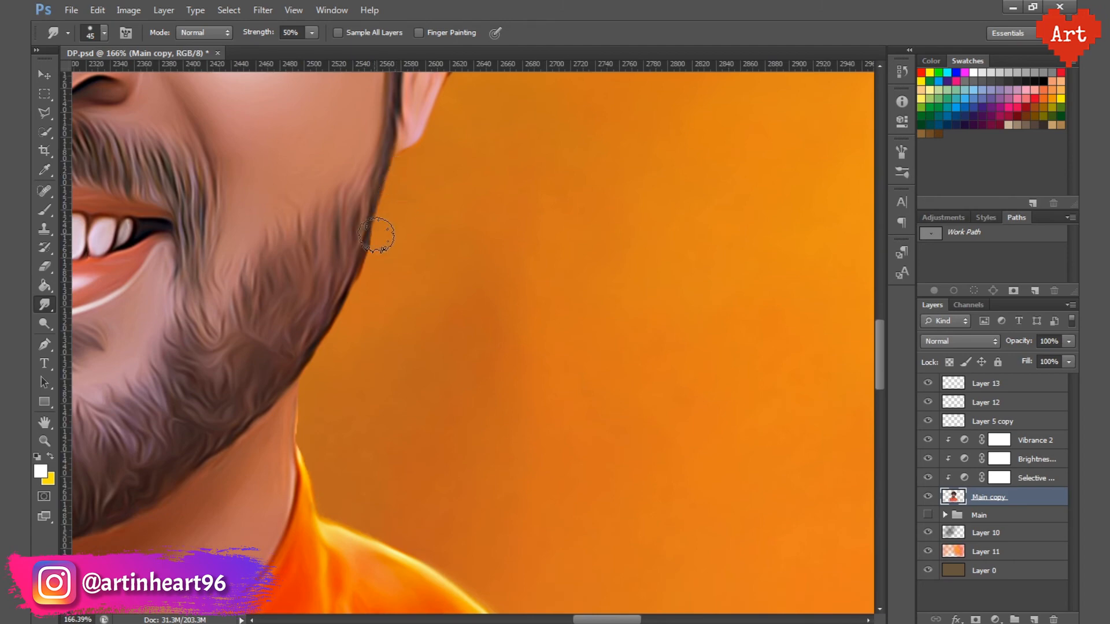
Step: Smudge the outline along the jaw, collar and shoulder on the orange background side with the 45 px brush
{"action": "mouse_move", "coordinate": [376, 254]}
{"action": "left_mouse_down"}
{"action": "mouse_move", "coordinate": [324, 356]}
{"action": "mouse_move", "coordinate": [303, 431]}
{"action": "mouse_move", "coordinate": [315, 479]}
{"action": "mouse_move", "coordinate": [288, 175]}
{"action": "left_mouse_up"}
{"action": "mouse_move", "coordinate": [287, 253]}
{"action": "left_mouse_down"}
{"action": "mouse_move", "coordinate": [438, 357]}
{"action": "mouse_move", "coordinate": [619, 443]}
{"action": "left_mouse_up"}
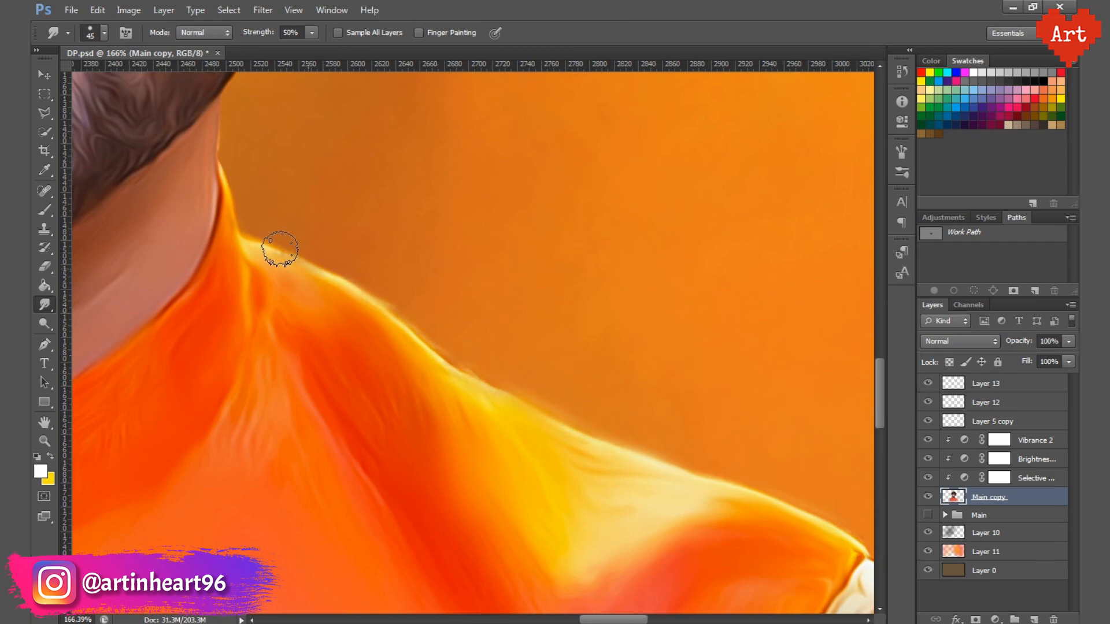
{"action": "left_click_drag", "start_coordinate": [571, 300], "coordinate": [327, 153]}
{"action": "mouse_move", "coordinate": [582, 389]}
{"action": "left_mouse_down"}
{"action": "mouse_move", "coordinate": [529, 345]}
{"action": "mouse_move", "coordinate": [642, 417]}
{"action": "mouse_move", "coordinate": [738, 519]}
{"action": "left_mouse_up"}
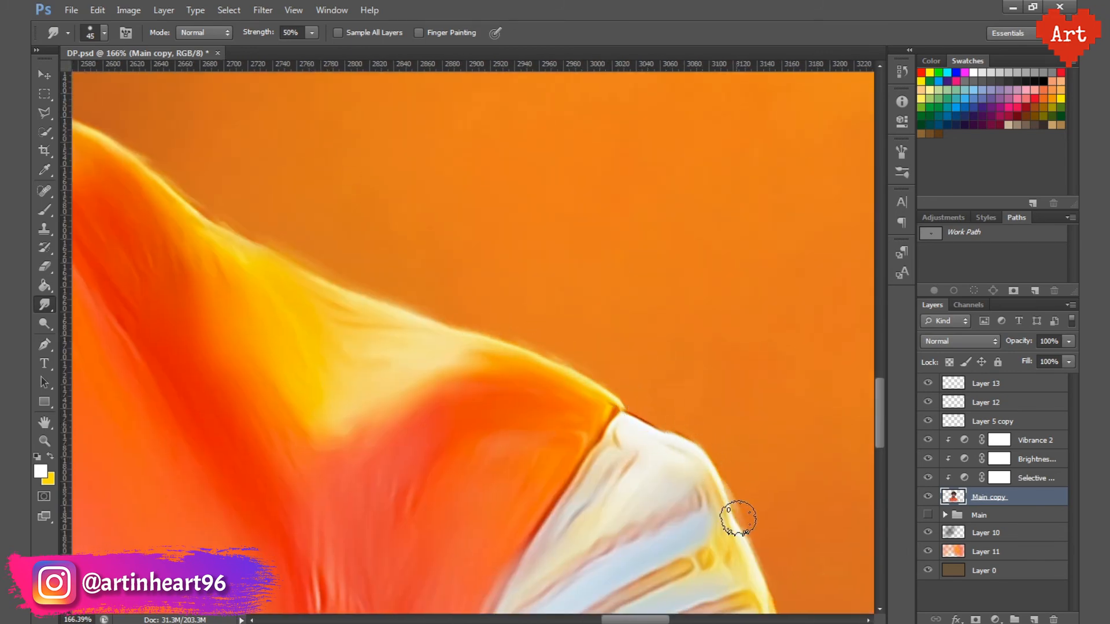
Step: Enlarge the Smudge brush to 60 px, soften the white sleeve's outer edge on the orange side and save the file
{"action": "scroll", "coordinate": [586, 370], "scroll_direction": "down", "scroll_amount": 3}
{"action": "left_click_drag", "start_coordinate": [632, 374], "coordinate": [459, 144]}
{"action": "key", "text": "]"}
{"action": "key", "text": "bracketright"}
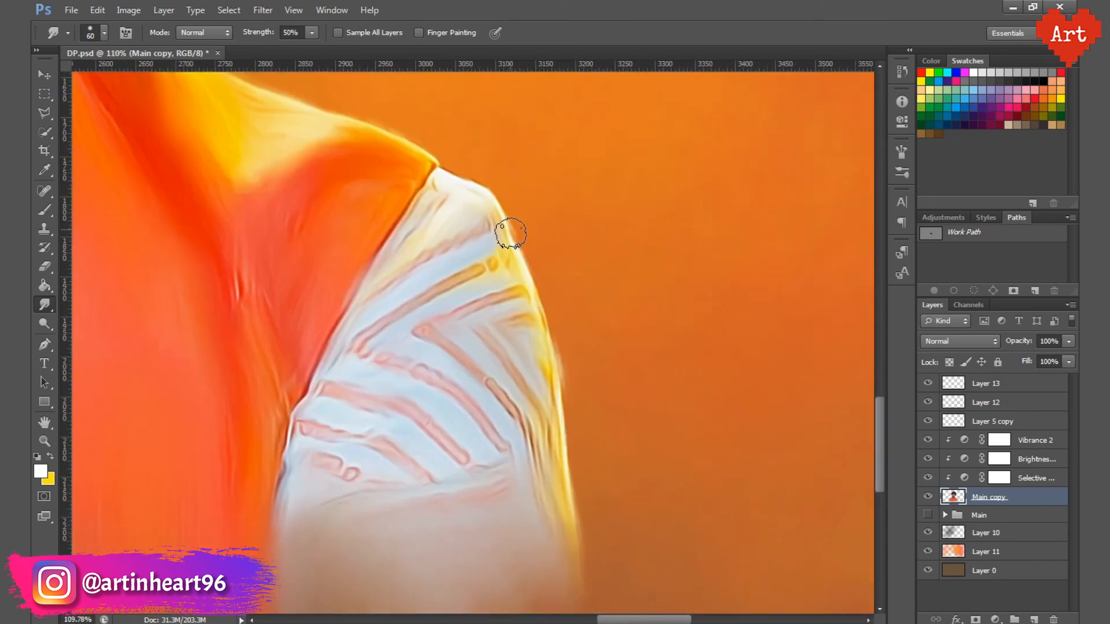
{"action": "mouse_move", "coordinate": [508, 231]}
{"action": "left_mouse_down"}
{"action": "mouse_move", "coordinate": [555, 377]}
{"action": "mouse_move", "coordinate": [565, 471]}
{"action": "left_mouse_up"}
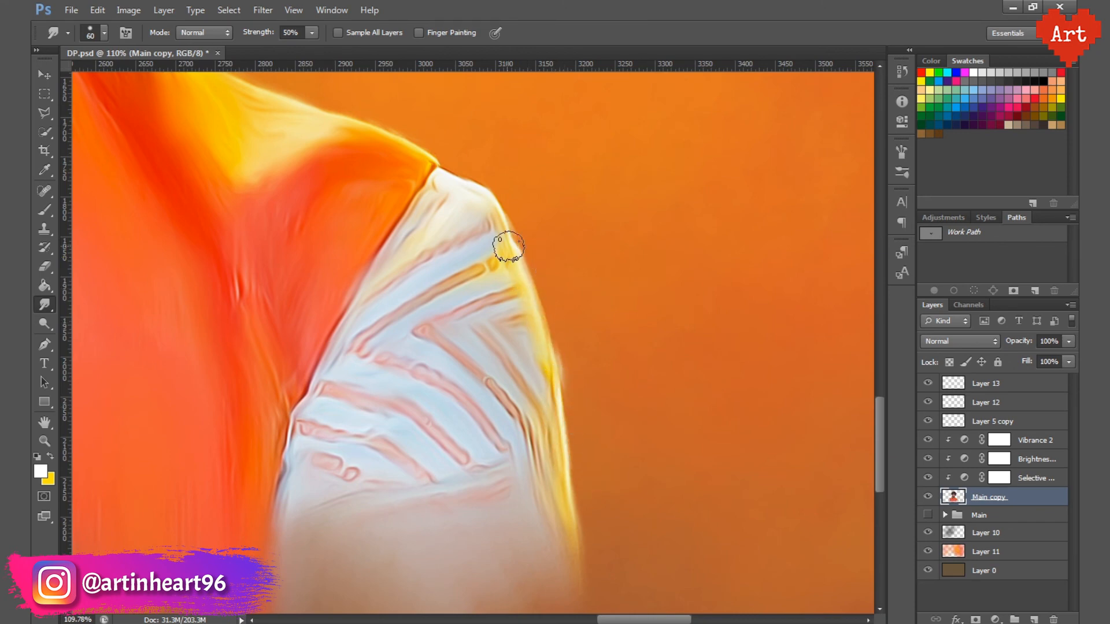
{"action": "key", "text": "ctrl+0"}
{"action": "key", "text": "ctrl+s"}
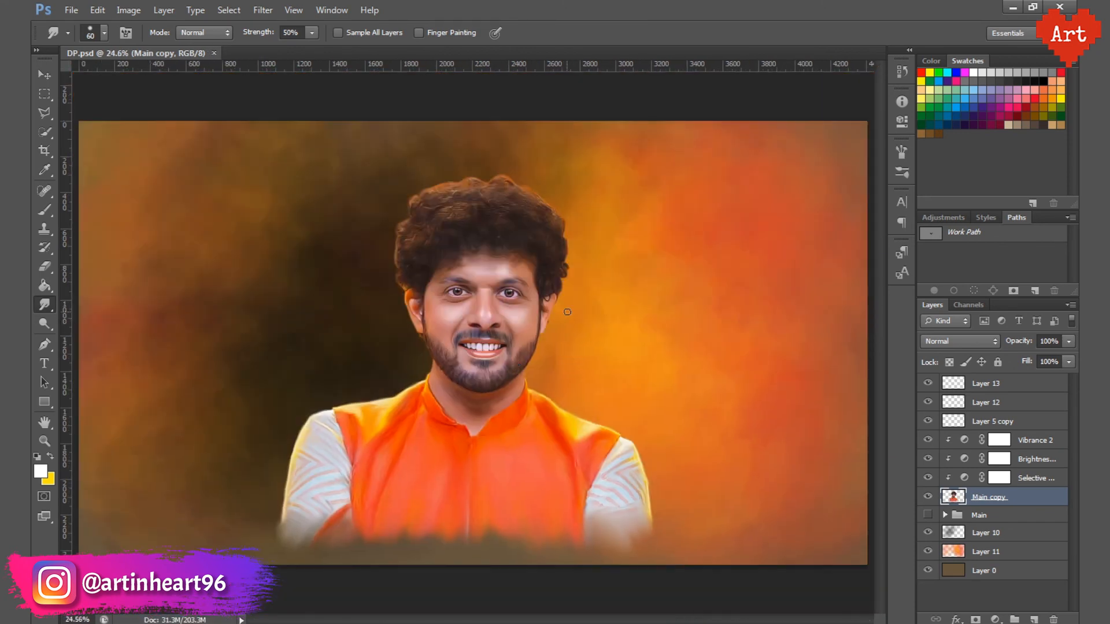
Step: Set both Vibrance and Saturation to +6 on the Vibrance 2 adjustment layer
{"action": "left_click_drag", "start_coordinate": [303, 178], "coordinate": [627, 431]}
{"action": "key", "text": "ctrl+minus"}
{"action": "key", "text": "ctrl+minus"}
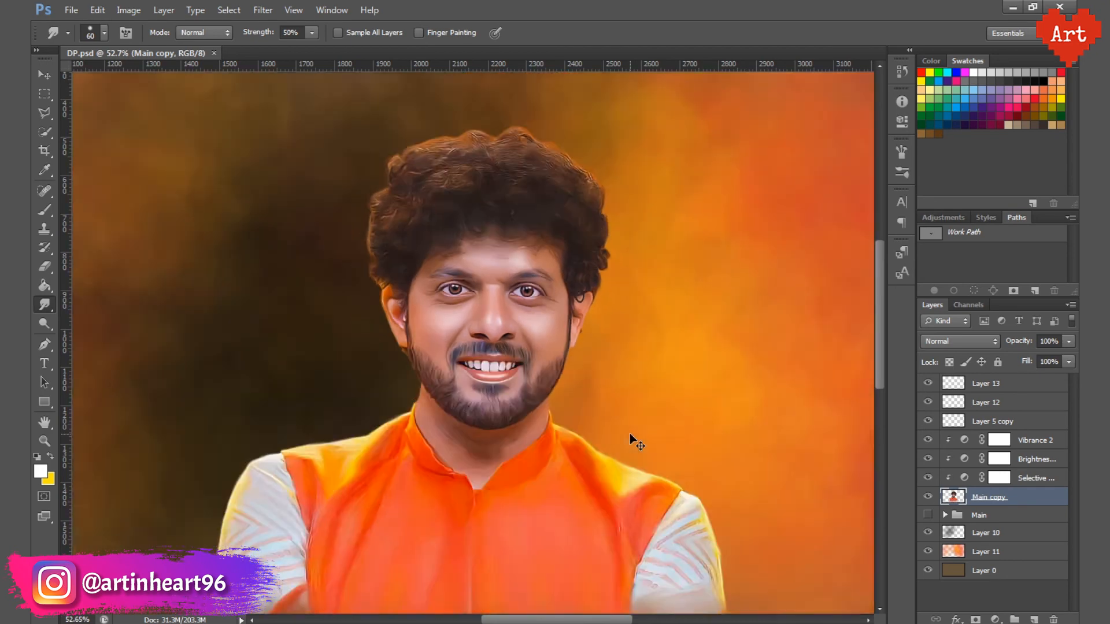
{"action": "key", "text": "ctrl+0"}
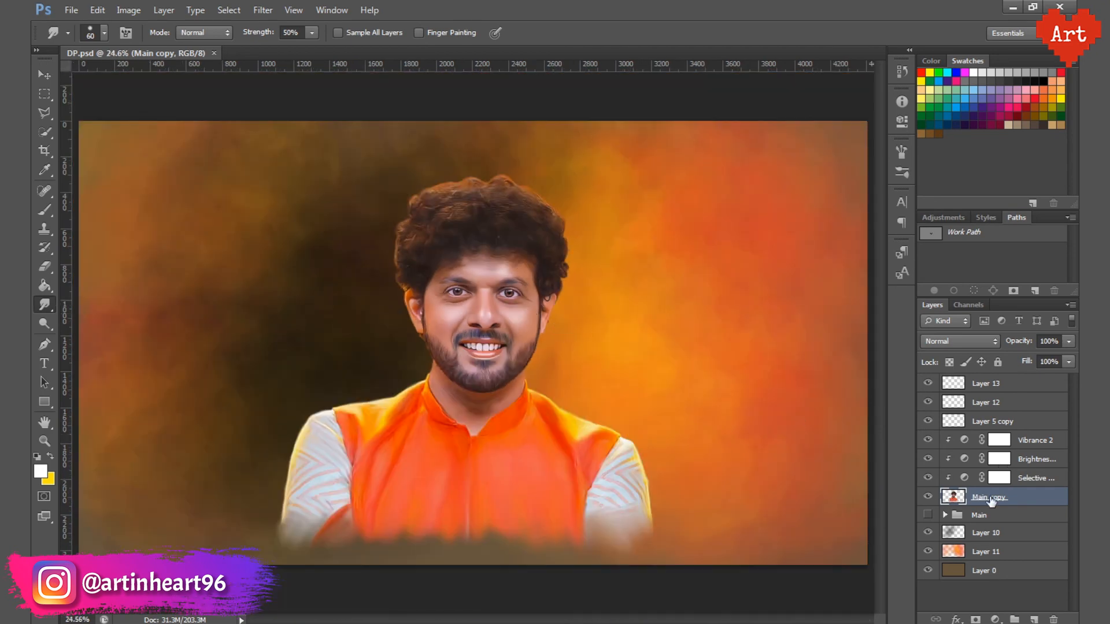
{"action": "double_click", "coordinate": [964, 440]}
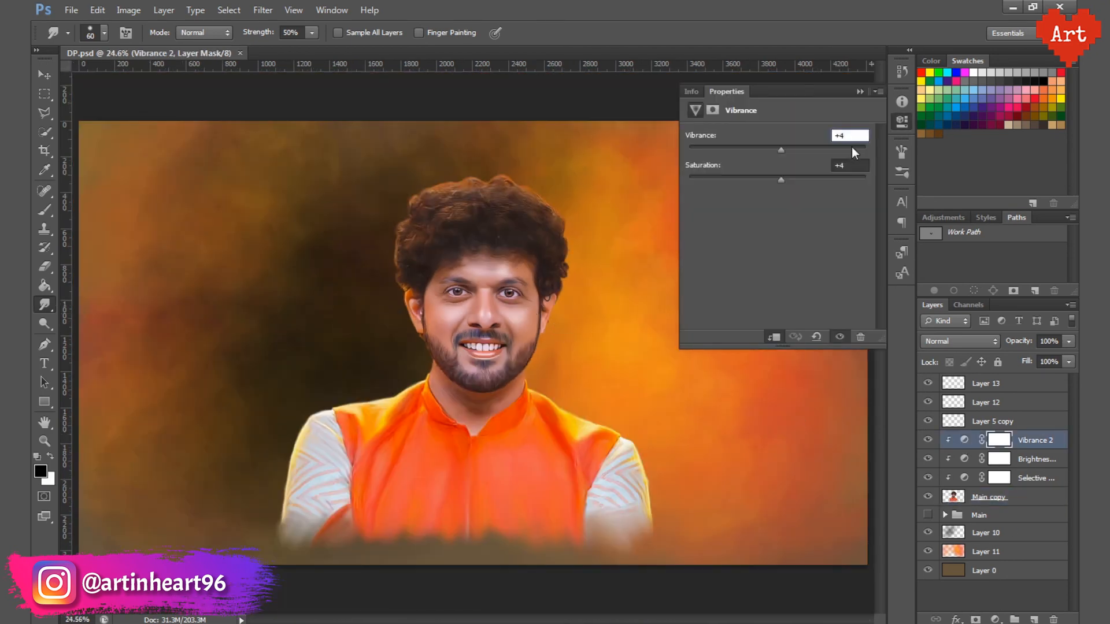
{"action": "type", "text": "+6"}
{"action": "key", "text": "Tab"}
{"action": "type", "text": "6"}
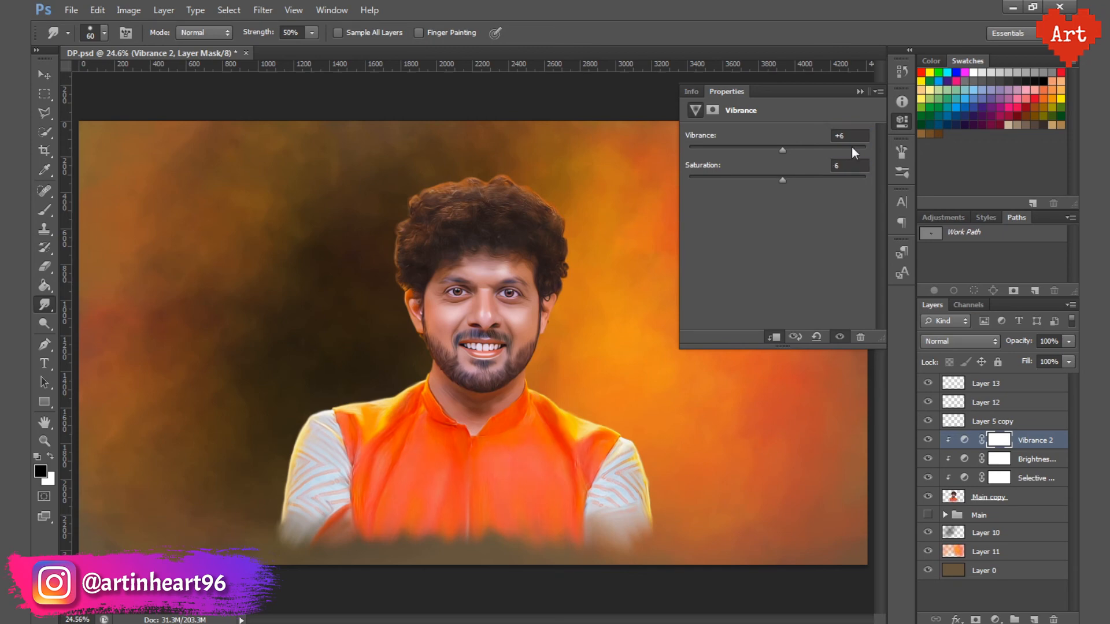
{"action": "left_click", "coordinate": [897, 120]}
Step: Set the Yellow amount of the Reds to +50% in the Selective Color adjustment layer
{"action": "double_click", "coordinate": [965, 479]}
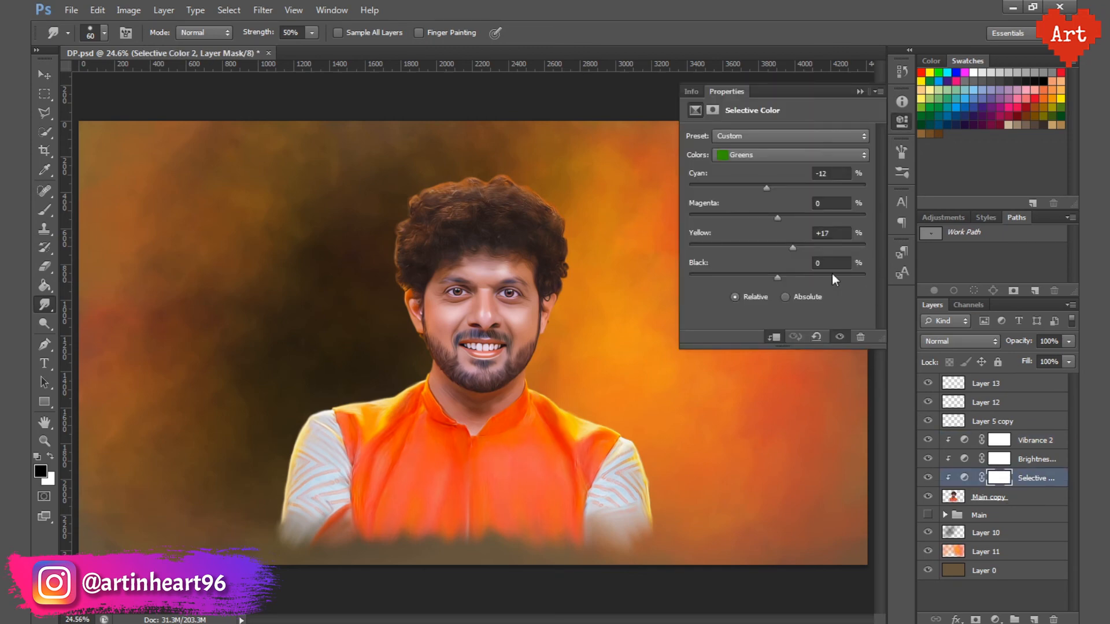
{"action": "left_click", "coordinate": [748, 155]}
{"action": "left_click", "coordinate": [744, 168]}
{"action": "left_click", "coordinate": [770, 155]}
{"action": "left_click", "coordinate": [757, 155]}
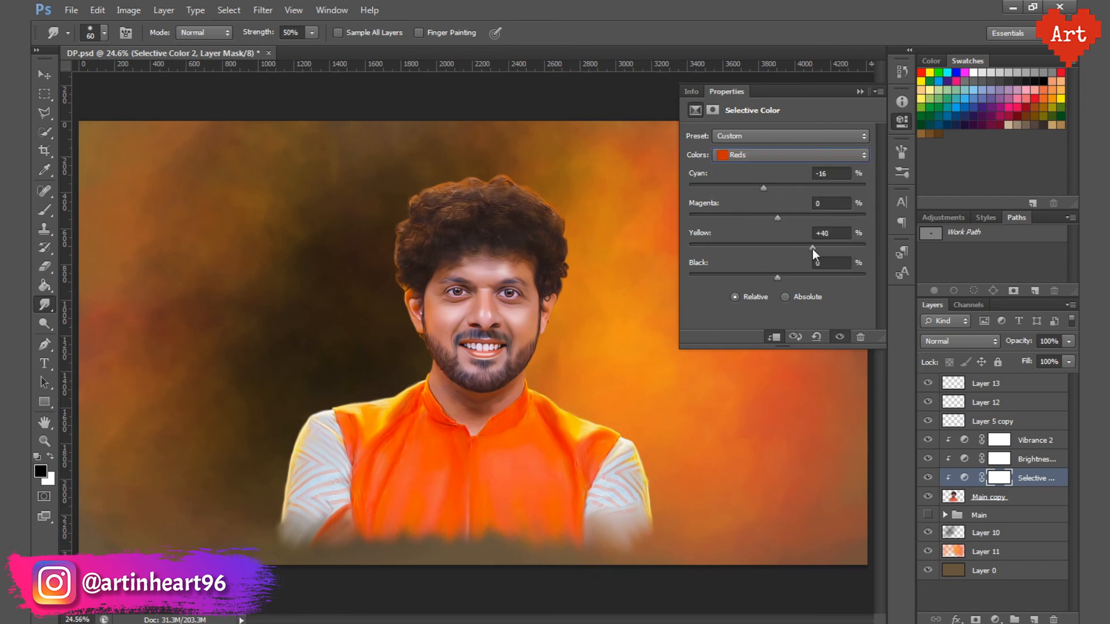
{"action": "double_click", "coordinate": [825, 236]}
{"action": "type", "text": "50"}
{"action": "key", "text": "Return"}
{"action": "left_click", "coordinate": [902, 122]}
Step: Select the Main copy layer and set the Smudge tool to 5% strength with a 100 px brush for the face
{"action": "left_click_drag", "start_coordinate": [497, 285], "coordinate": [565, 393]}
{"action": "scroll", "coordinate": [561, 348], "scroll_direction": "up", "scroll_amount": 2}
{"action": "scroll", "coordinate": [512, 354], "scroll_direction": "down", "scroll_amount": 6}
{"action": "scroll", "coordinate": [512, 353], "scroll_direction": "up", "scroll_amount": 12}
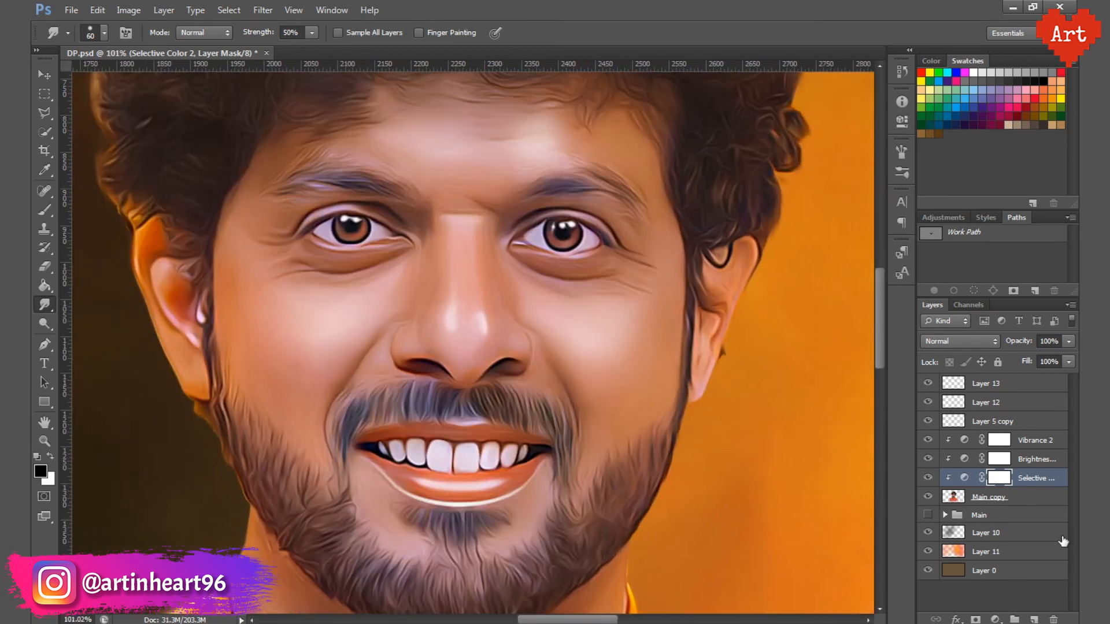
{"action": "left_click", "coordinate": [1033, 497]}
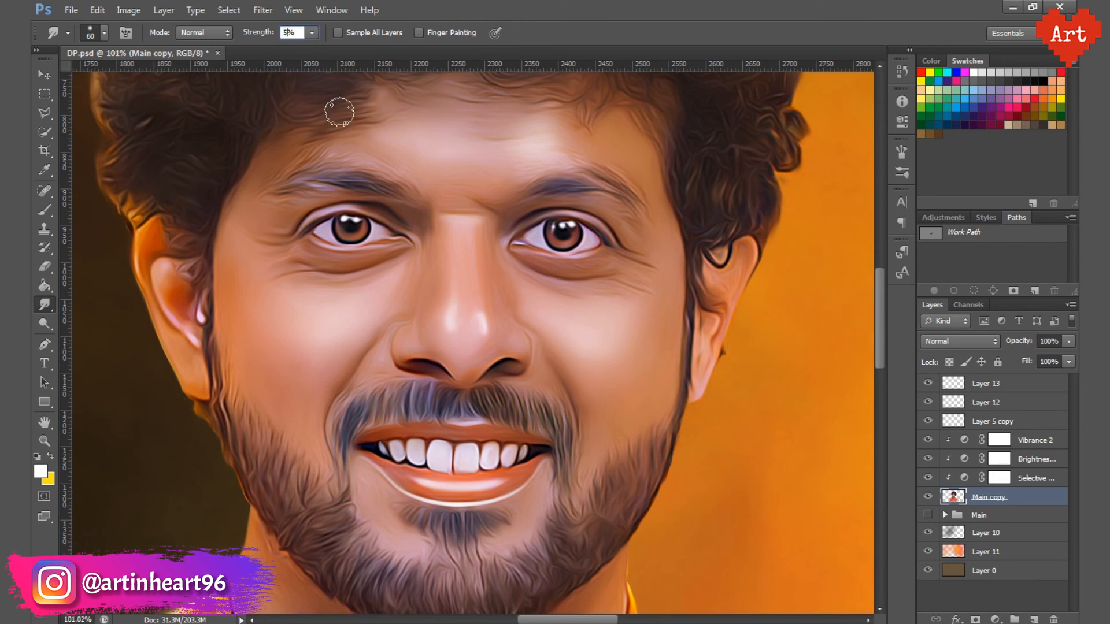
{"action": "key", "text": "Return"}
{"action": "key", "text": "bracketright"}
{"action": "key", "text": "bracketright"}
{"action": "key", "text": "bracketright"}
{"action": "key", "text": "bracketright"}
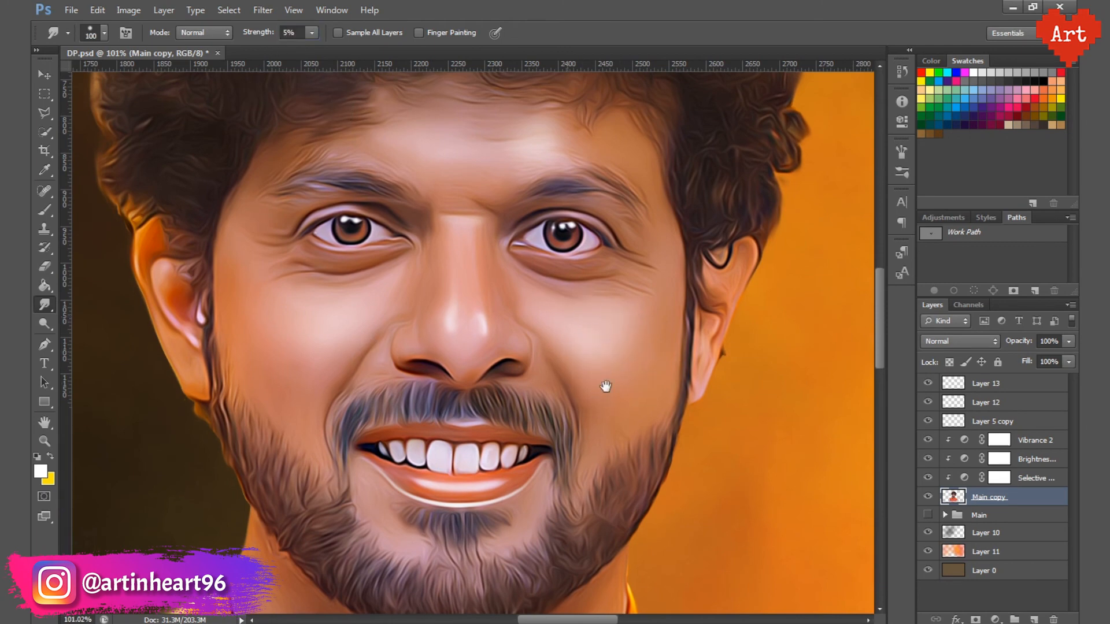
{"action": "left_click_drag", "start_coordinate": [605, 386], "coordinate": [645, 464]}
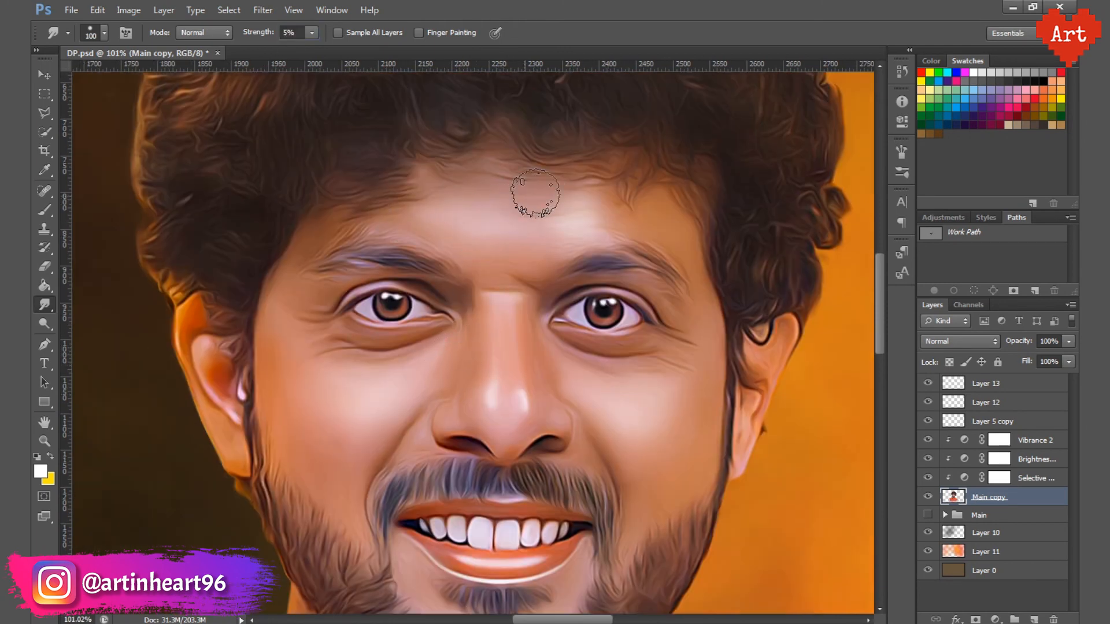
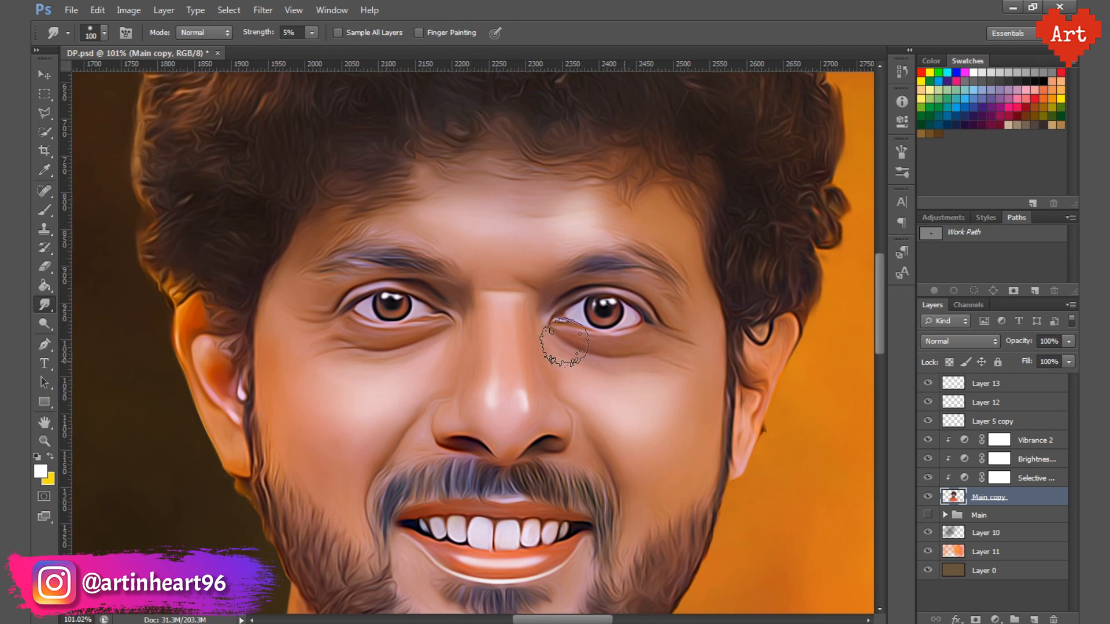
Step: Smooth the facial skin around the eyes, nose and cheeks with the Smudge tool and save the file
{"action": "left_click_drag", "start_coordinate": [509, 425], "coordinate": [513, 342]}
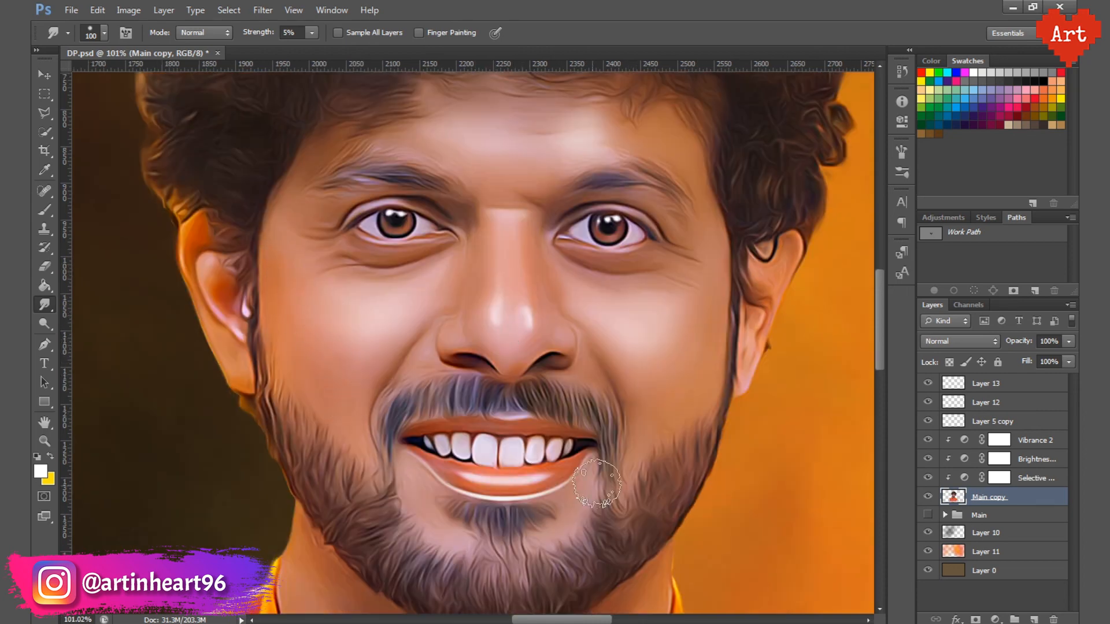
{"action": "left_click_drag", "start_coordinate": [616, 297], "coordinate": [582, 508]}
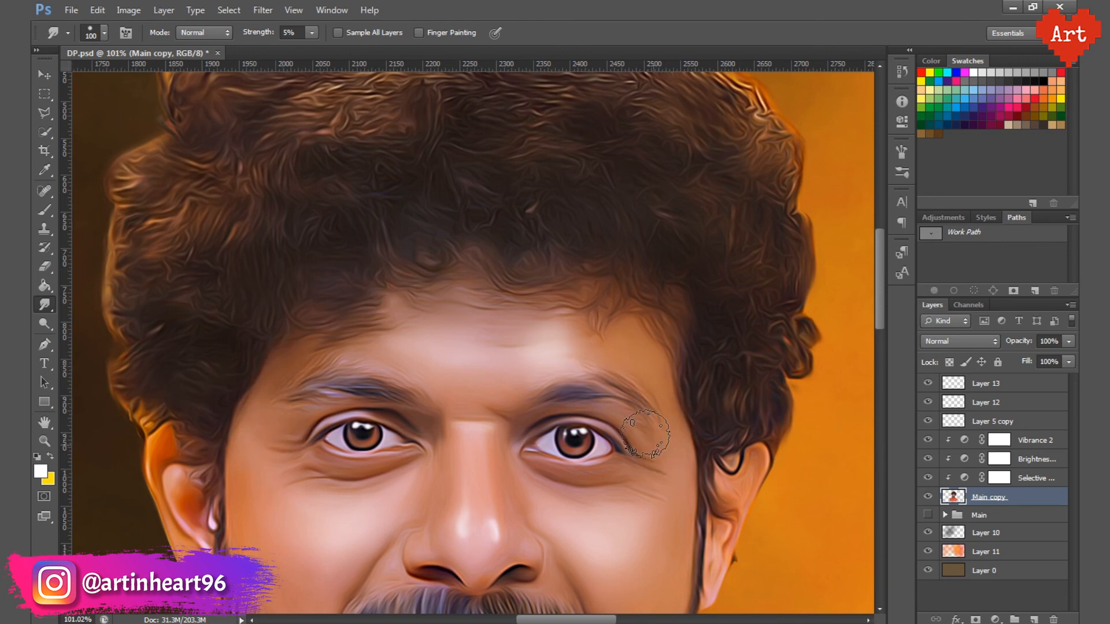
{"action": "left_click_drag", "start_coordinate": [489, 445], "coordinate": [502, 300]}
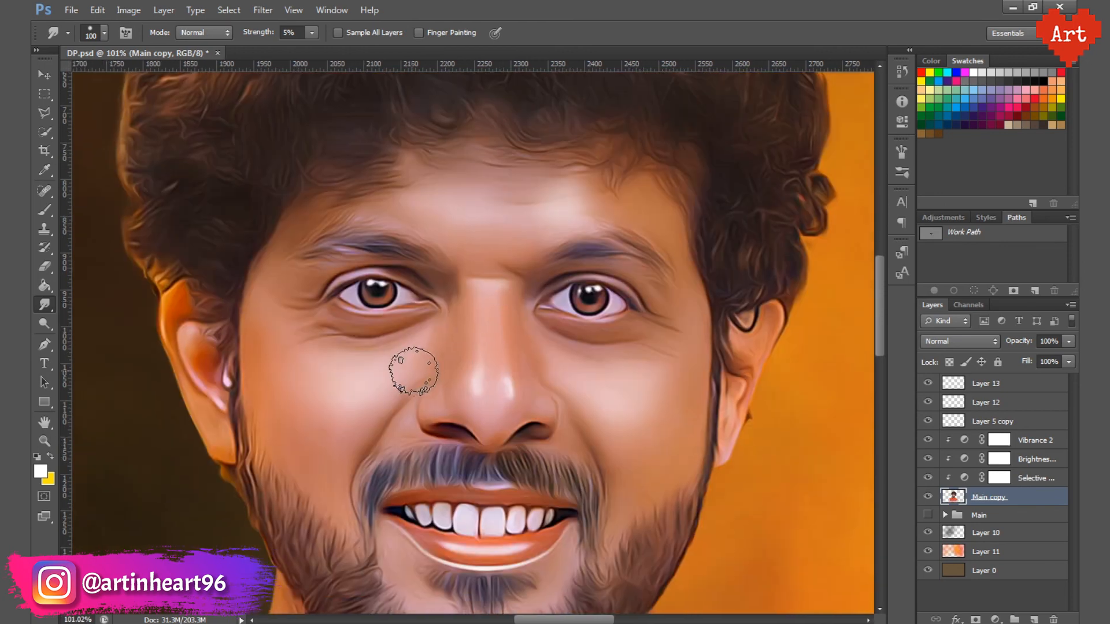
{"action": "left_click_drag", "start_coordinate": [610, 382], "coordinate": [521, 383]}
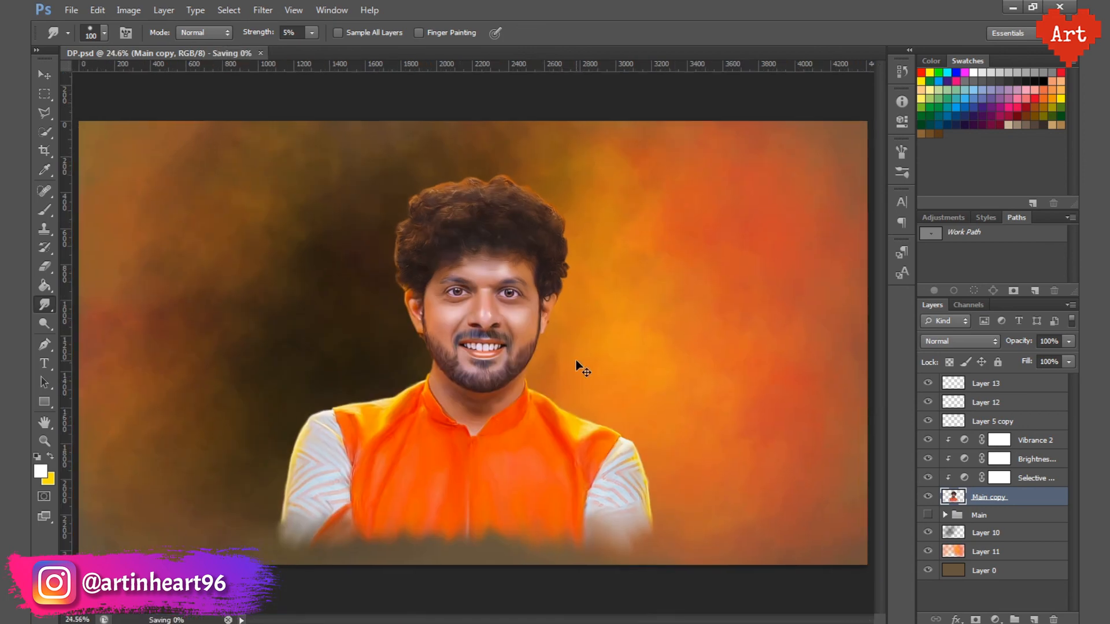
Step: Add a new layer above Layer 10, fill it with black and set its opacity to 10%
{"action": "left_click", "coordinate": [985, 532]}
{"action": "left_click", "coordinate": [1033, 619]}
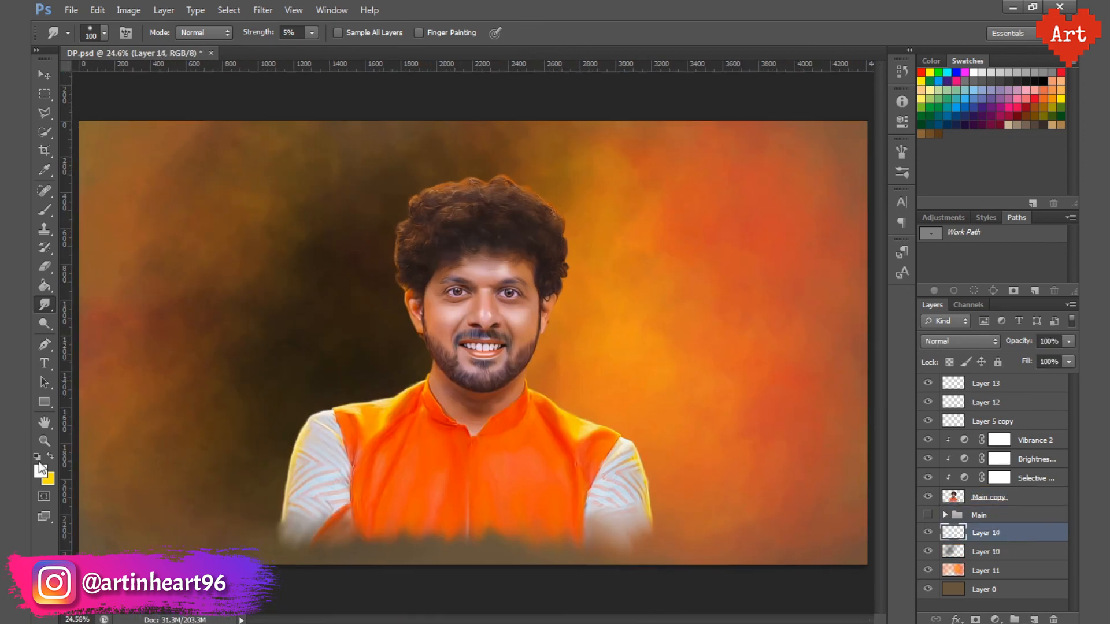
{"action": "left_click", "coordinate": [46, 287]}
{"action": "left_click", "coordinate": [843, 391]}
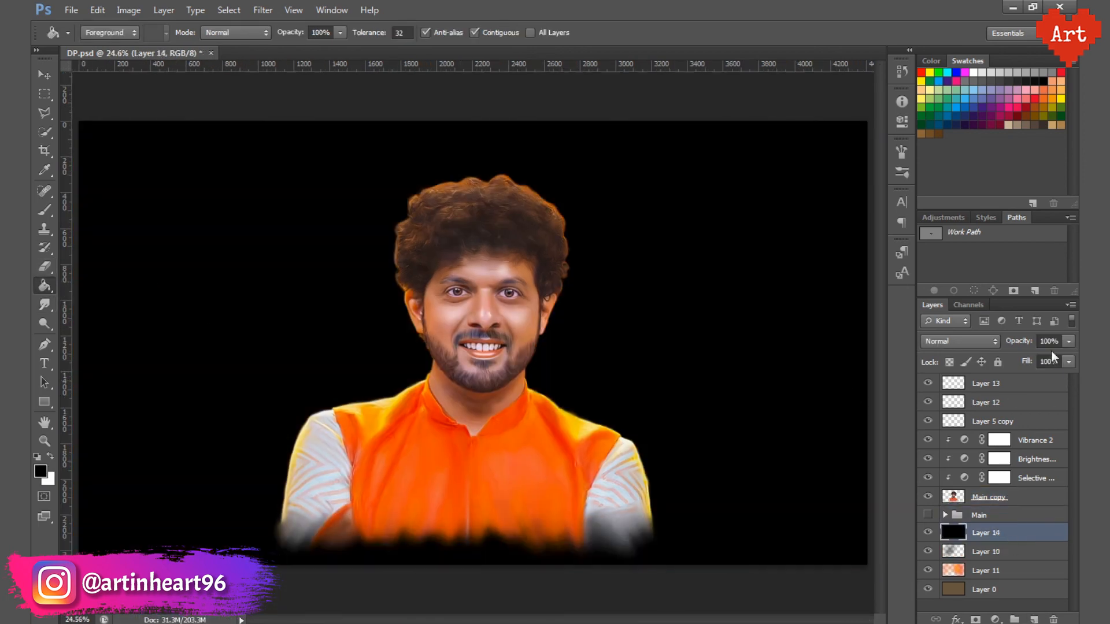
{"action": "type", "text": "10"}
{"action": "left_click", "coordinate": [927, 515]}
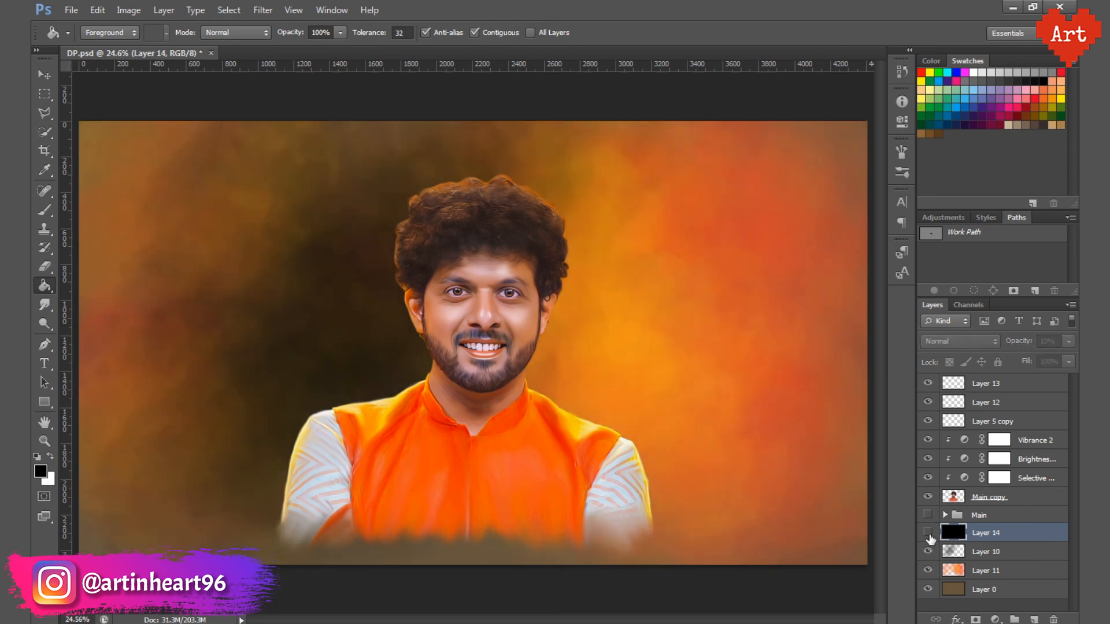
Step: Hide Layers 10 and 11, sample Layer 0's plain brown as the foreground colour, and show both layers again
{"action": "left_click", "coordinate": [1003, 595]}
{"action": "left_click", "coordinate": [41, 473]}
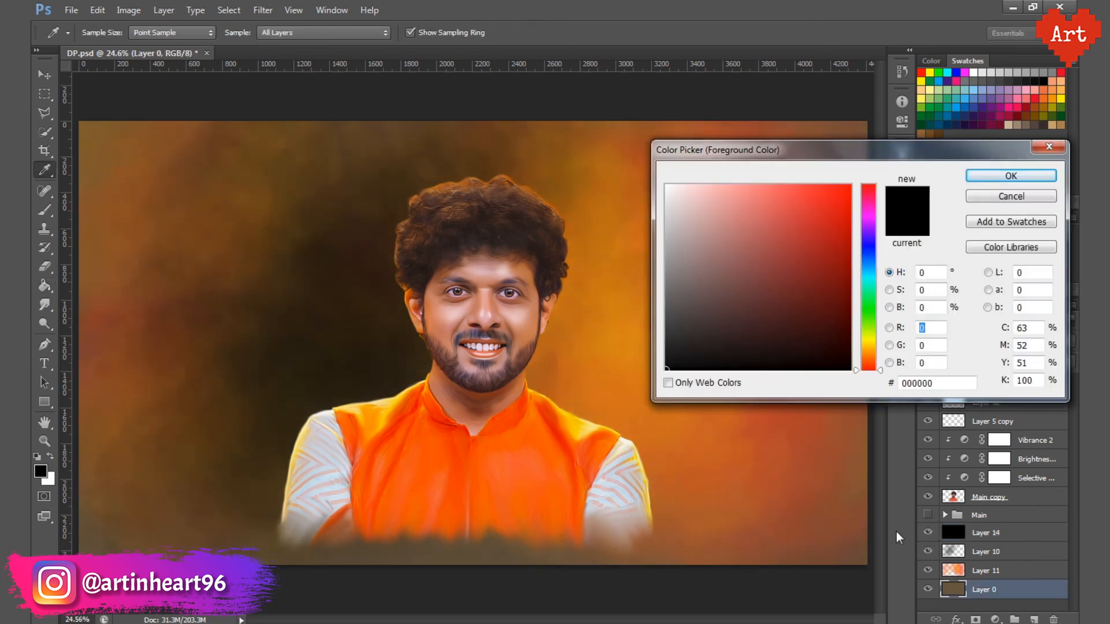
{"action": "left_click", "coordinate": [1029, 197]}
{"action": "left_click", "coordinate": [927, 552]}
{"action": "left_click", "coordinate": [927, 570]}
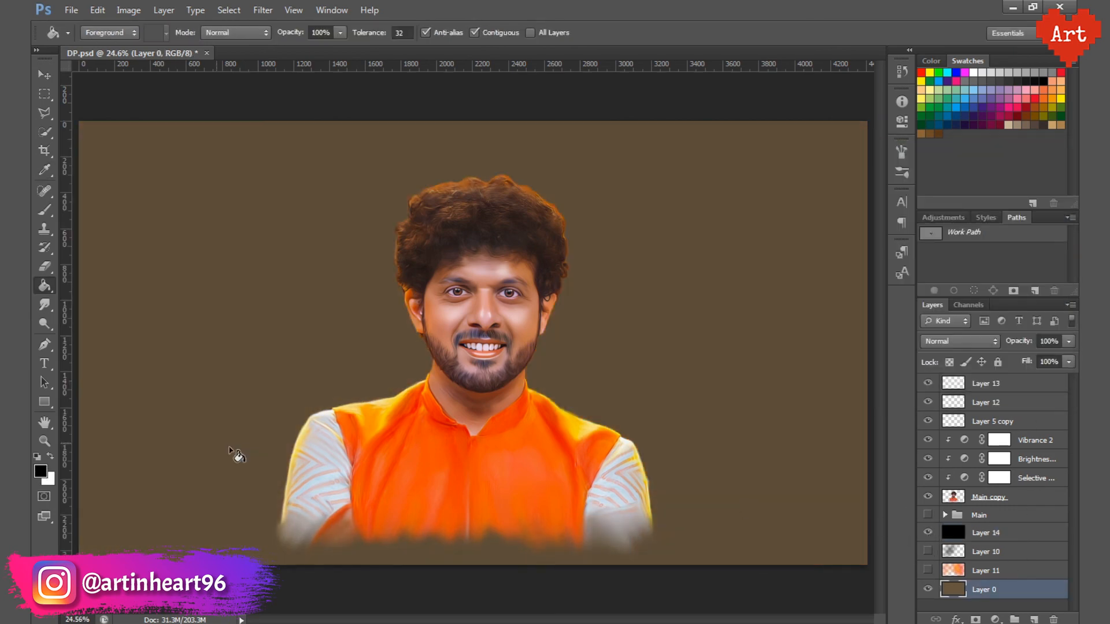
{"action": "key", "text": "i"}
{"action": "left_click", "coordinate": [277, 283]}
{"action": "left_click", "coordinate": [928, 569]}
{"action": "left_click", "coordinate": [928, 552]}
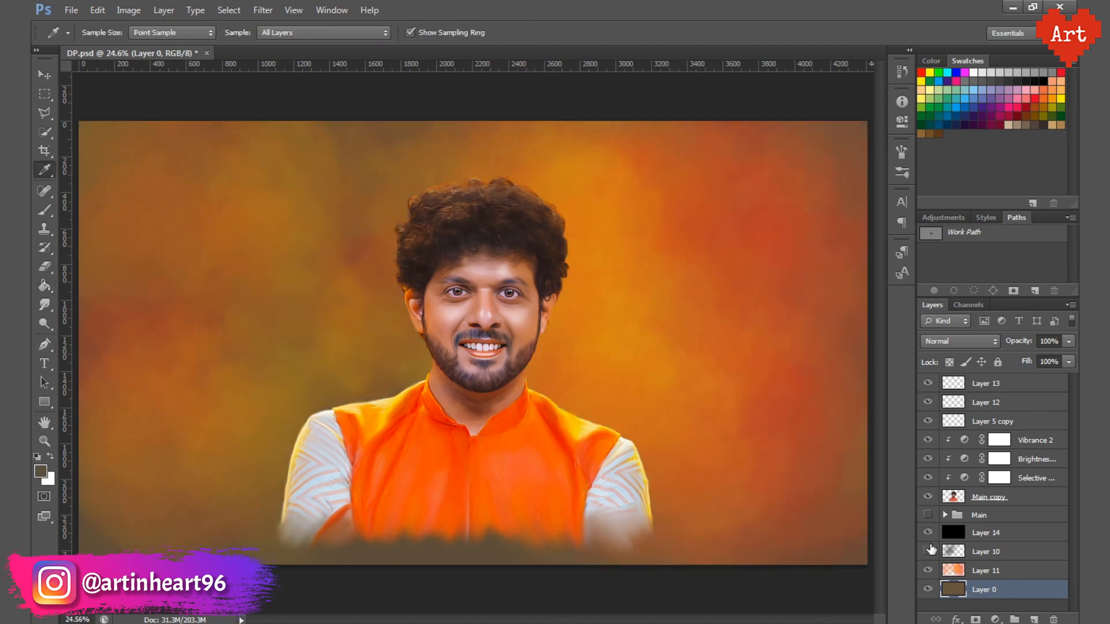
{"action": "left_click", "coordinate": [927, 551]}
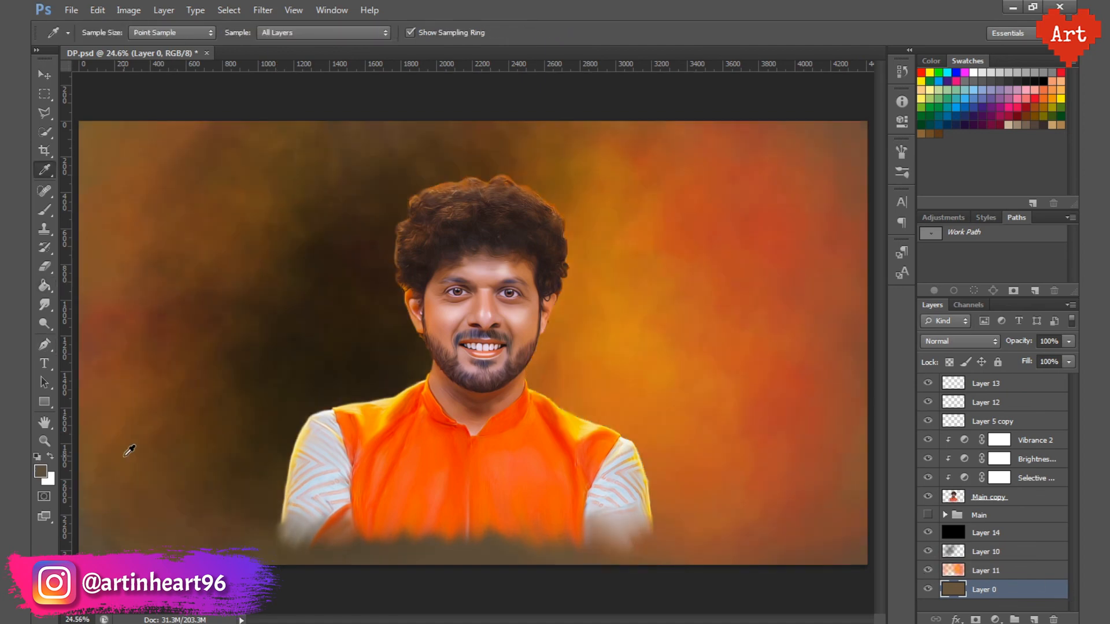
Step: Fill a new layer above Layer 0 with a darker shade of the sampled brown, hide Layer 14 and save the file
{"action": "left_click", "coordinate": [40, 471]}
{"action": "left_click", "coordinate": [733, 317]}
{"action": "left_click", "coordinate": [1004, 174]}
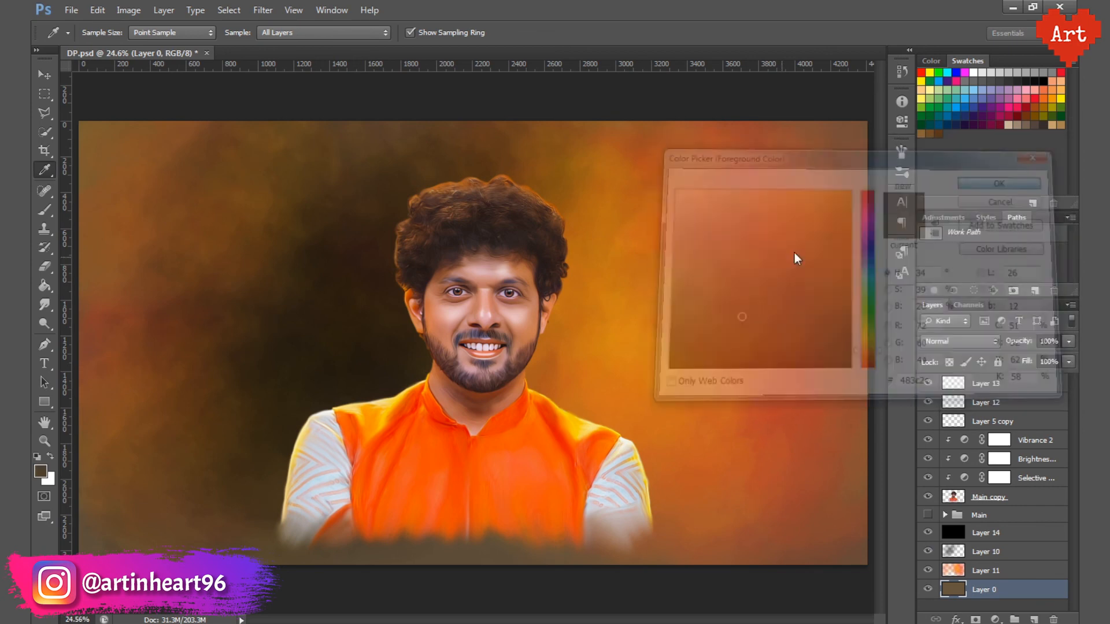
{"action": "key", "text": "g"}
{"action": "key", "text": "ctrl+shift+alt+n"}
{"action": "left_click", "coordinate": [690, 472]}
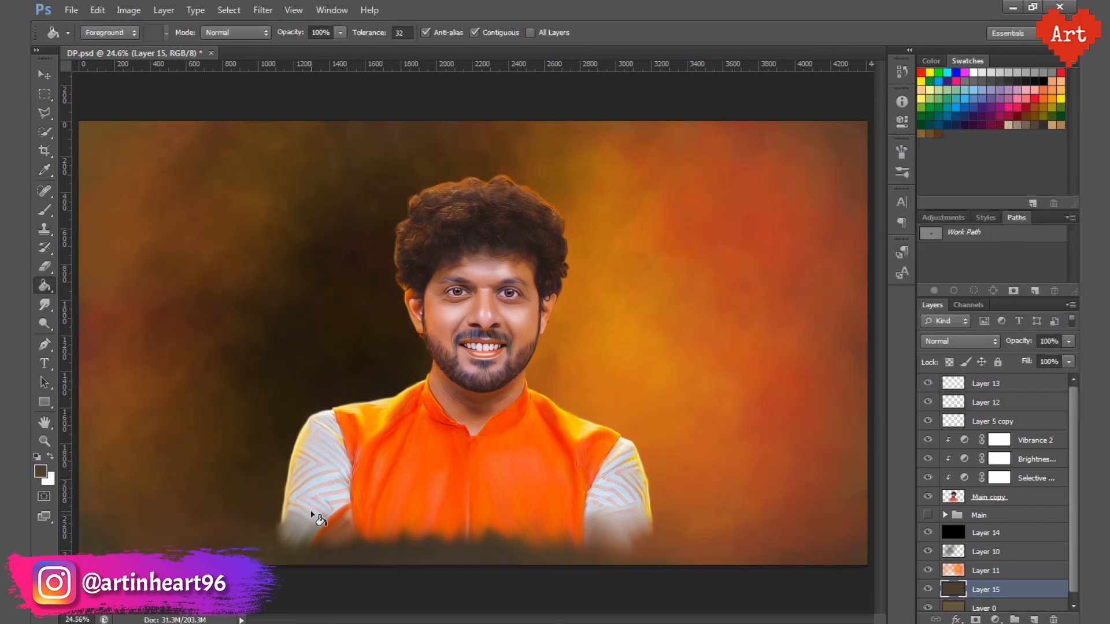
{"action": "left_click", "coordinate": [928, 533]}
{"action": "key", "text": "ctrl+s"}
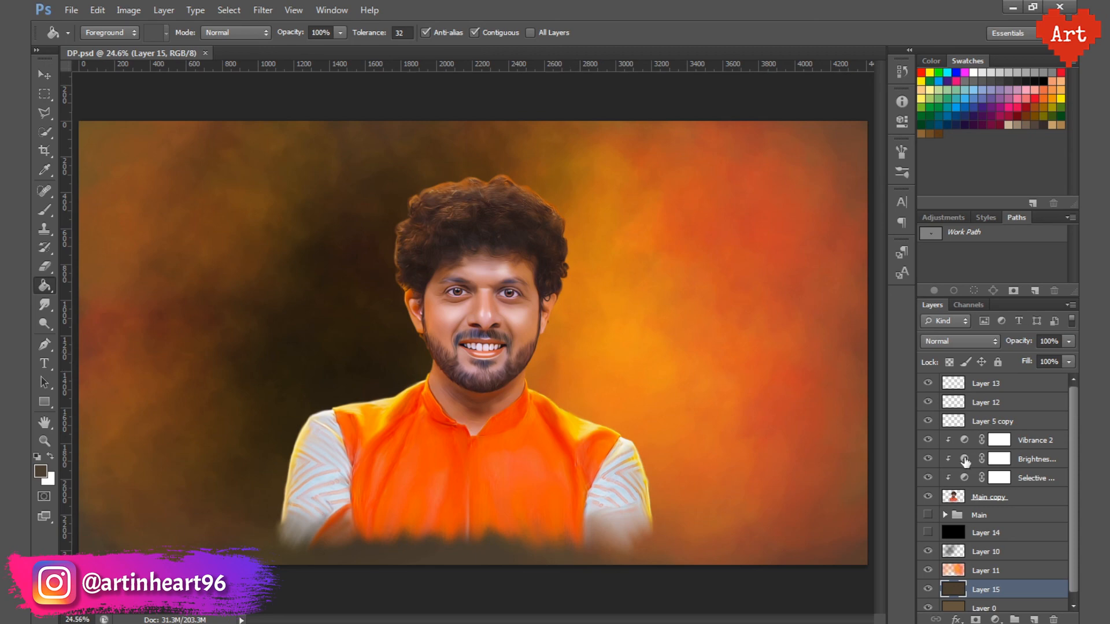
Step: Review the brightness and contrast settings of the Brightness/Contrast 2 adjustment layer
{"action": "double_click", "coordinate": [964, 459]}
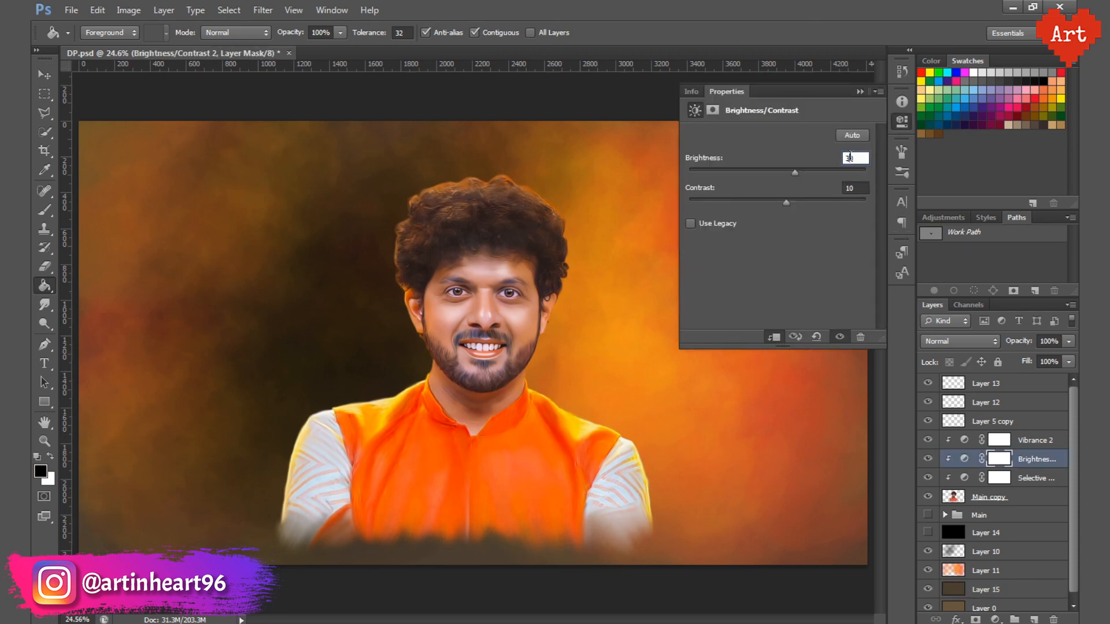
{"action": "left_click", "coordinate": [846, 188]}
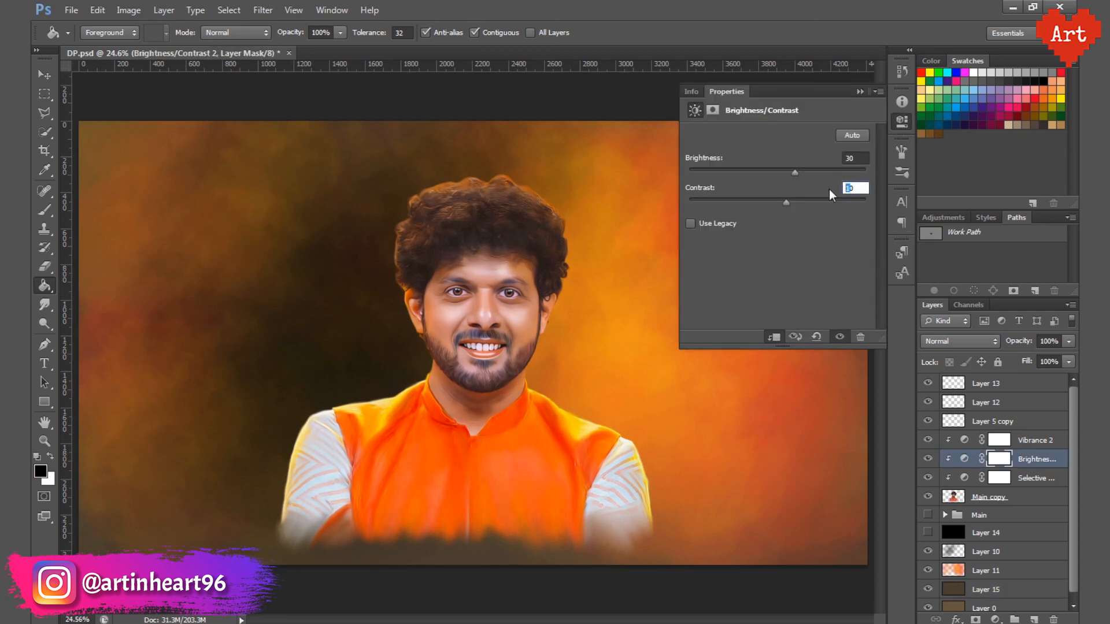
{"action": "left_click", "coordinate": [901, 121]}
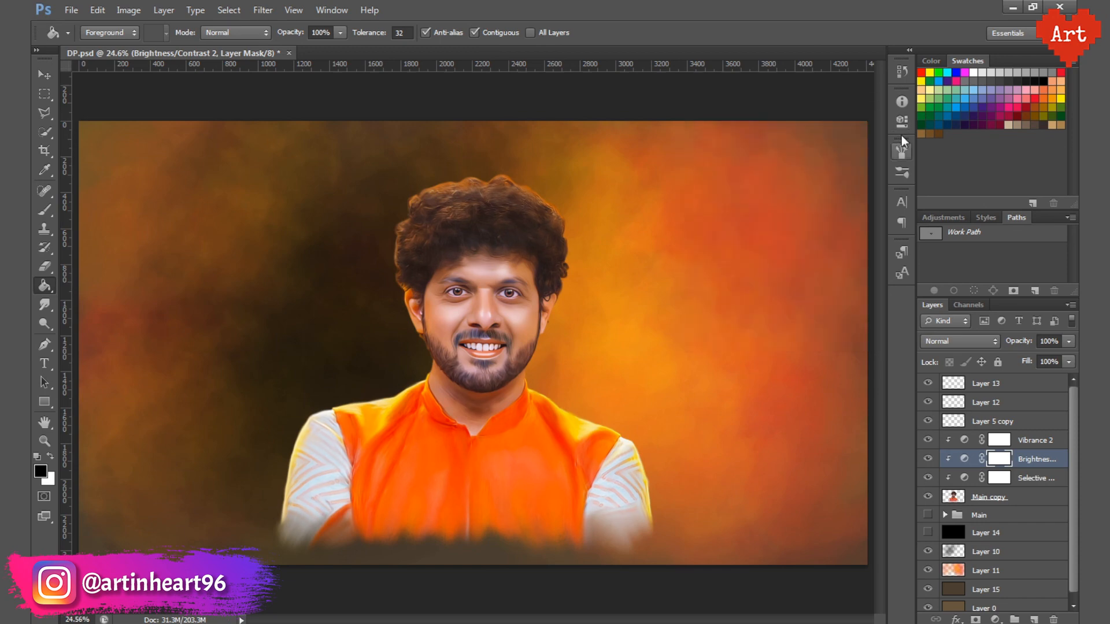
Step: Show Layer 14 again and save a PNG copy named Final with Smallest / Slow compression and no interlacing
{"action": "left_click", "coordinate": [995, 533]}
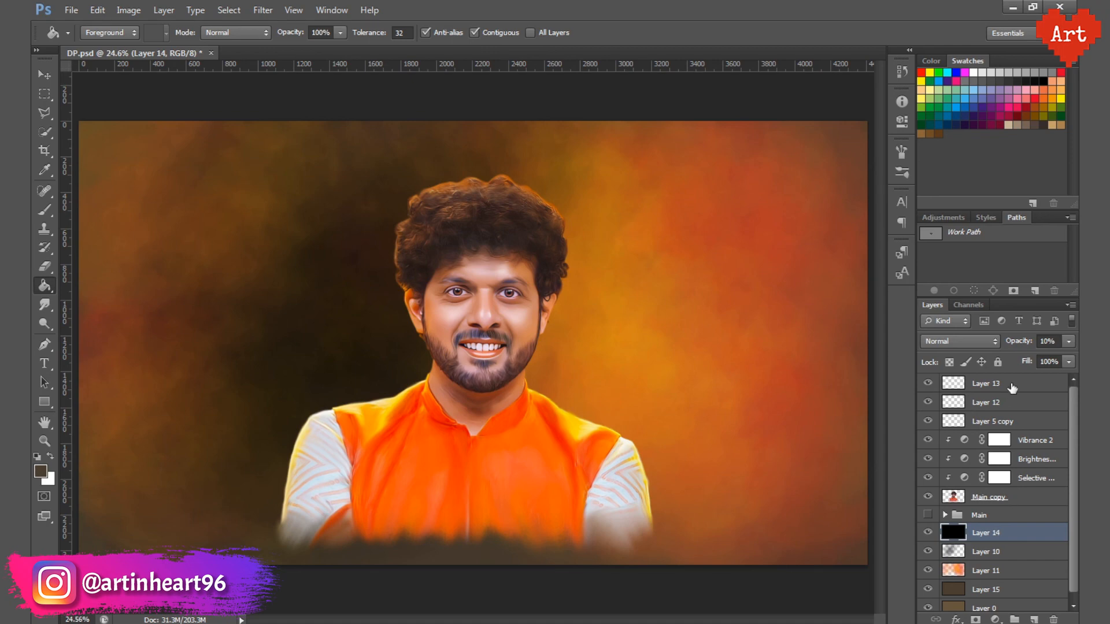
{"action": "left_click", "coordinate": [1012, 388]}
{"action": "left_click", "coordinate": [71, 9]}
{"action": "left_click", "coordinate": [97, 184]}
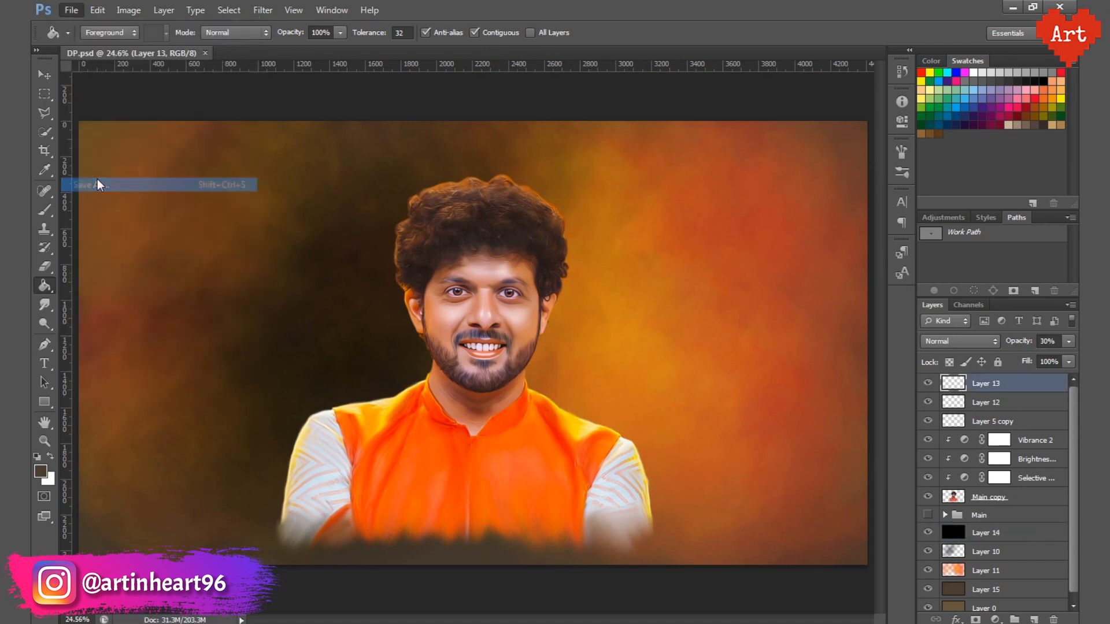
{"action": "left_click", "coordinate": [587, 381]}
{"action": "left_click", "coordinate": [588, 549]}
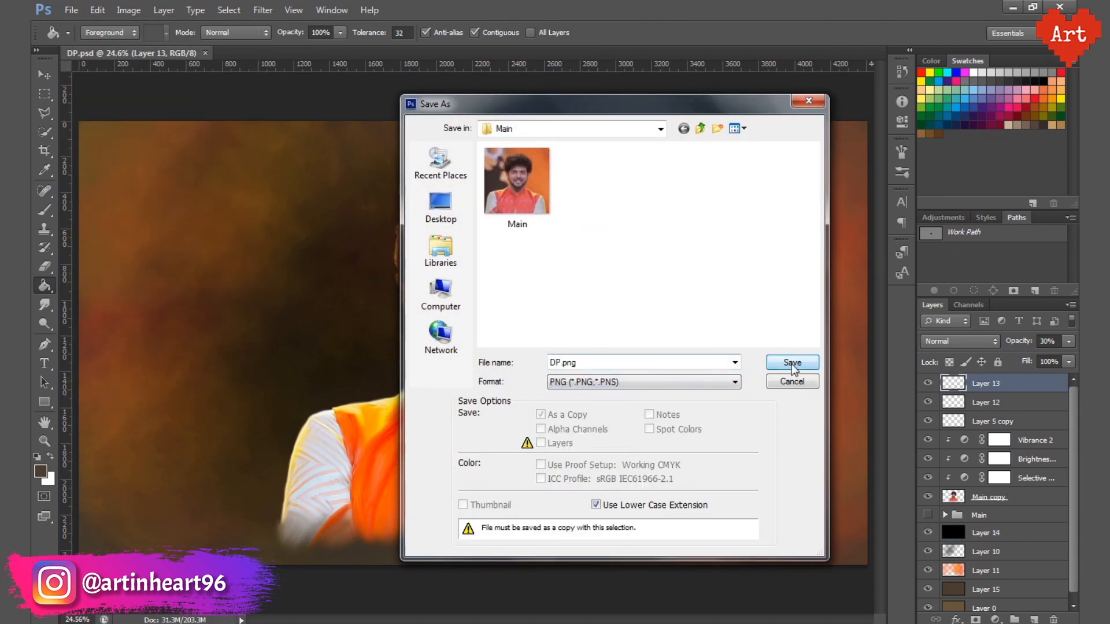
{"action": "left_click", "coordinate": [599, 364]}
{"action": "type", "text": "Final"}
{"action": "key", "text": "Return"}
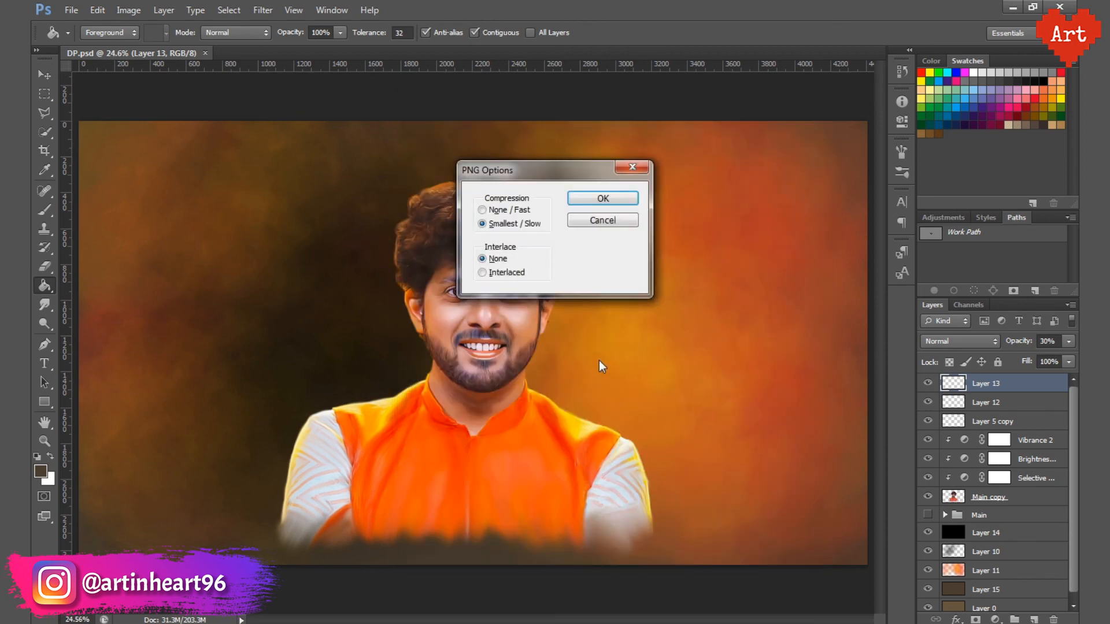
{"action": "key", "text": "Return"}
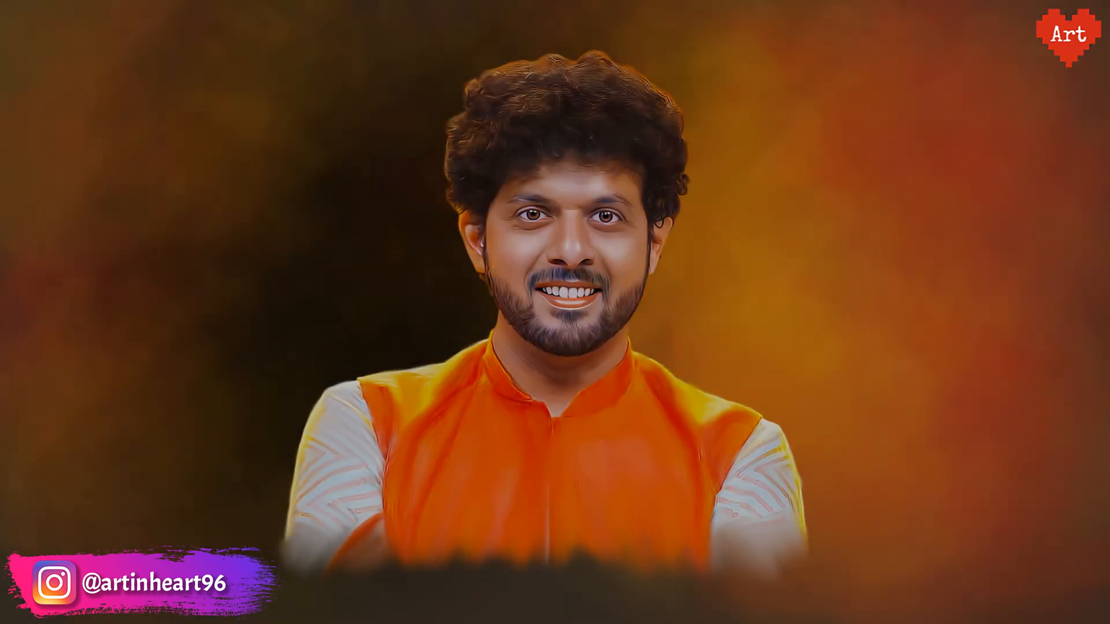